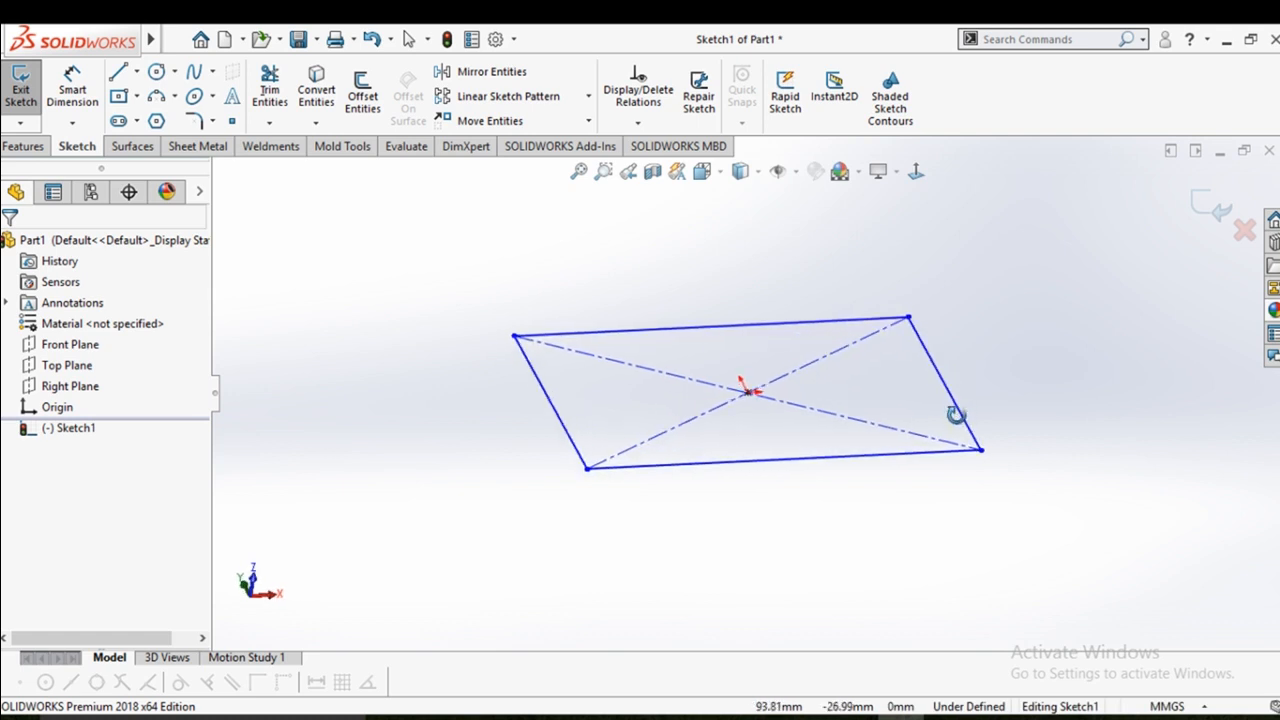
Extrude the center rectangle sketch as a blind boss with a depth of 70 mm
left_click(21, 145)
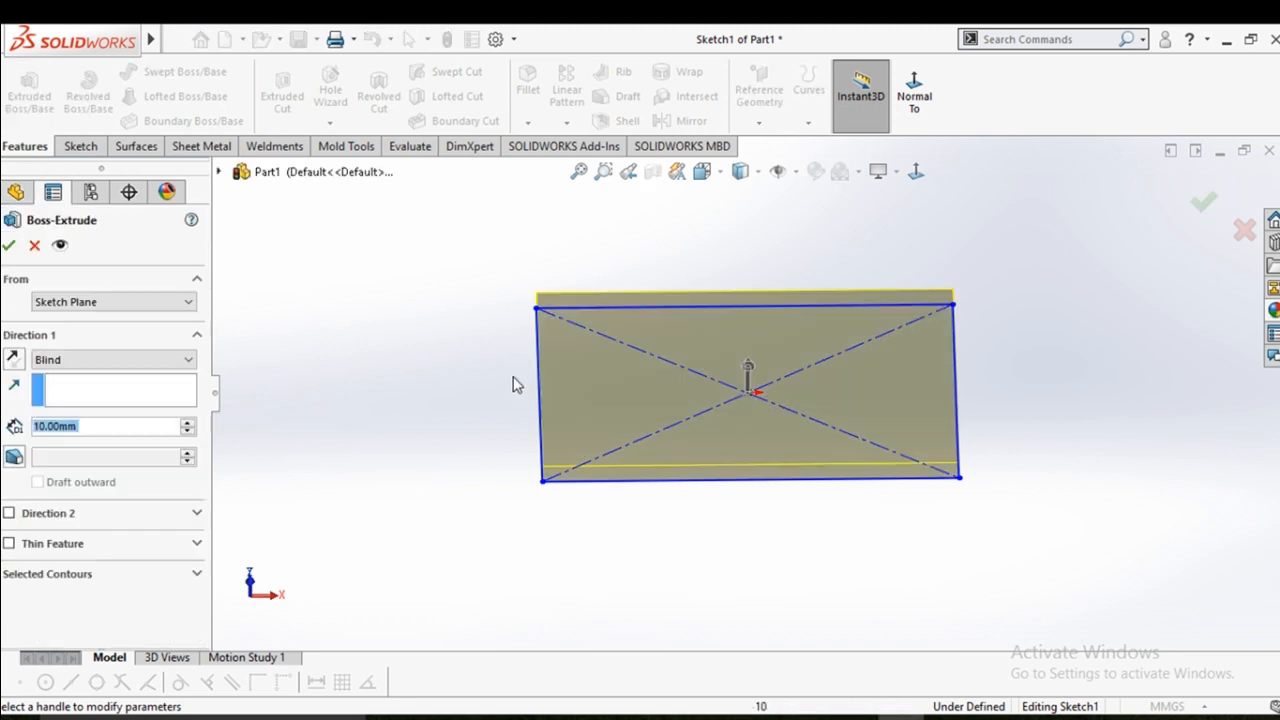
left_click(187, 424)
left_click(187, 424)
left_click(187, 424)
middle_click_drag(422, 436, 423, 394)
left_click(187, 424)
left_click(187, 424)
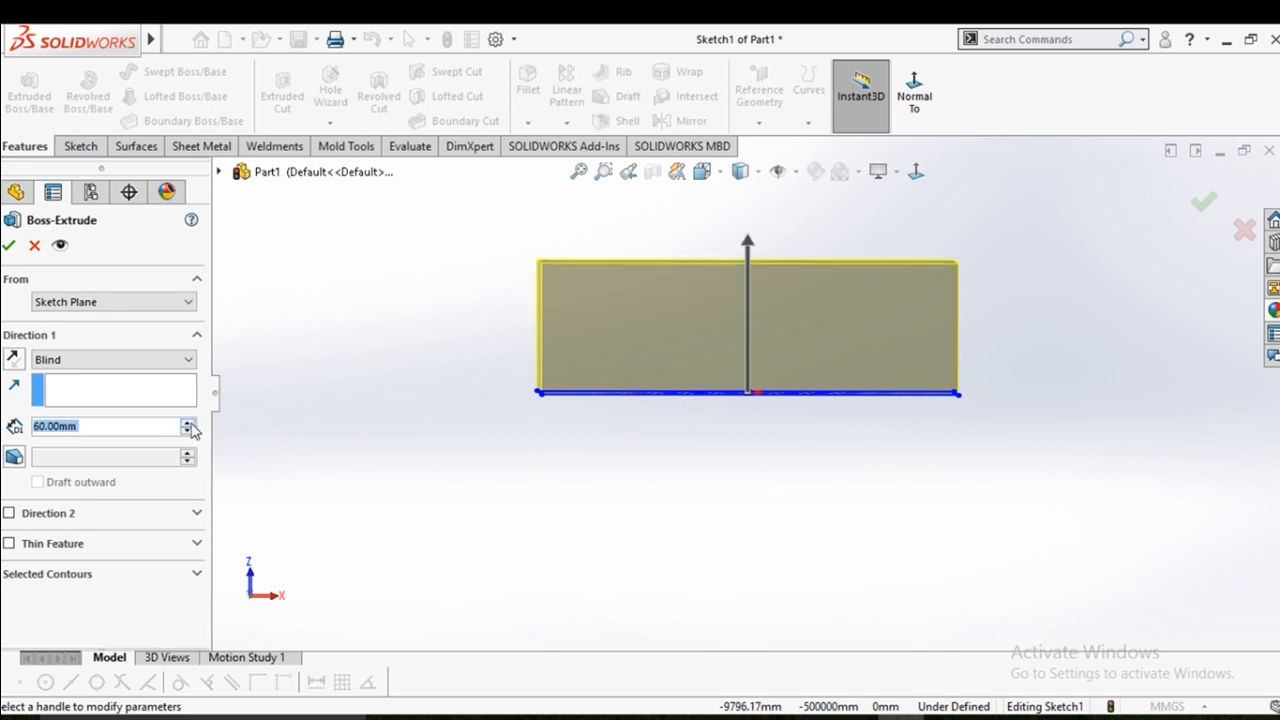
left_click(187, 424)
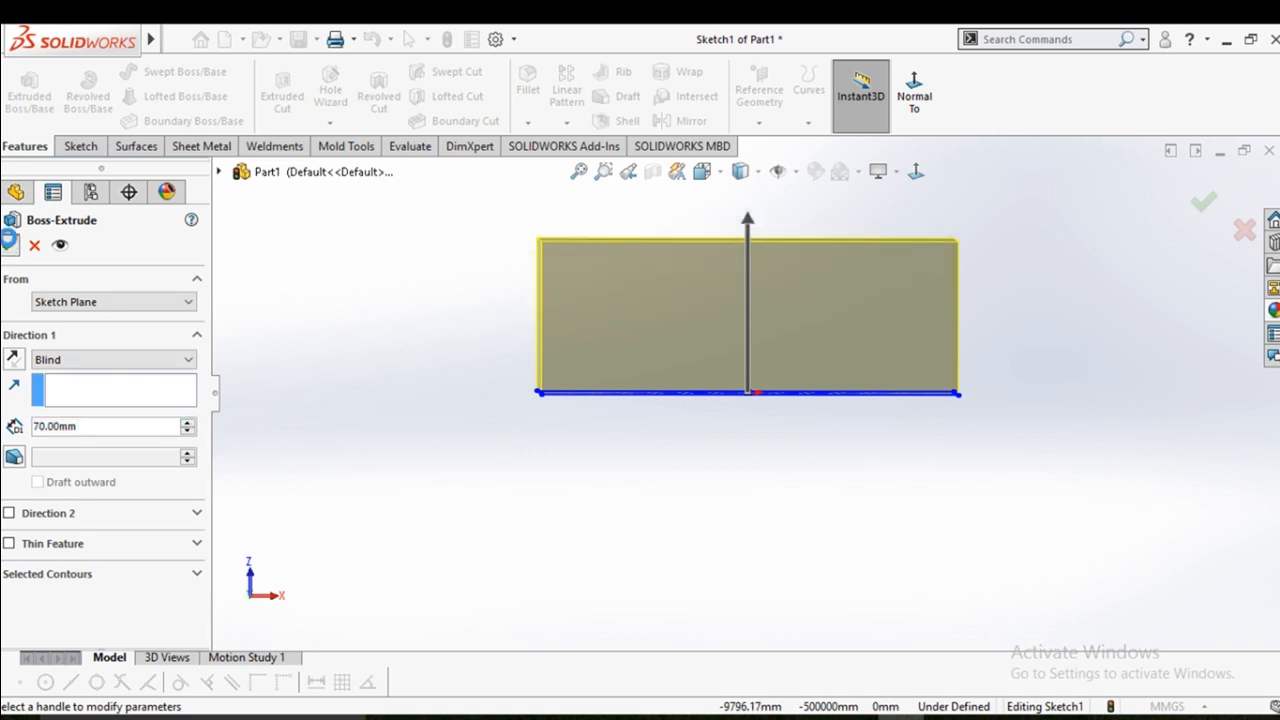
key("Return")
Edit the block's extrusion and change its end condition from Blind to Mid Plane
middle_click_drag(462, 274, 560, 308)
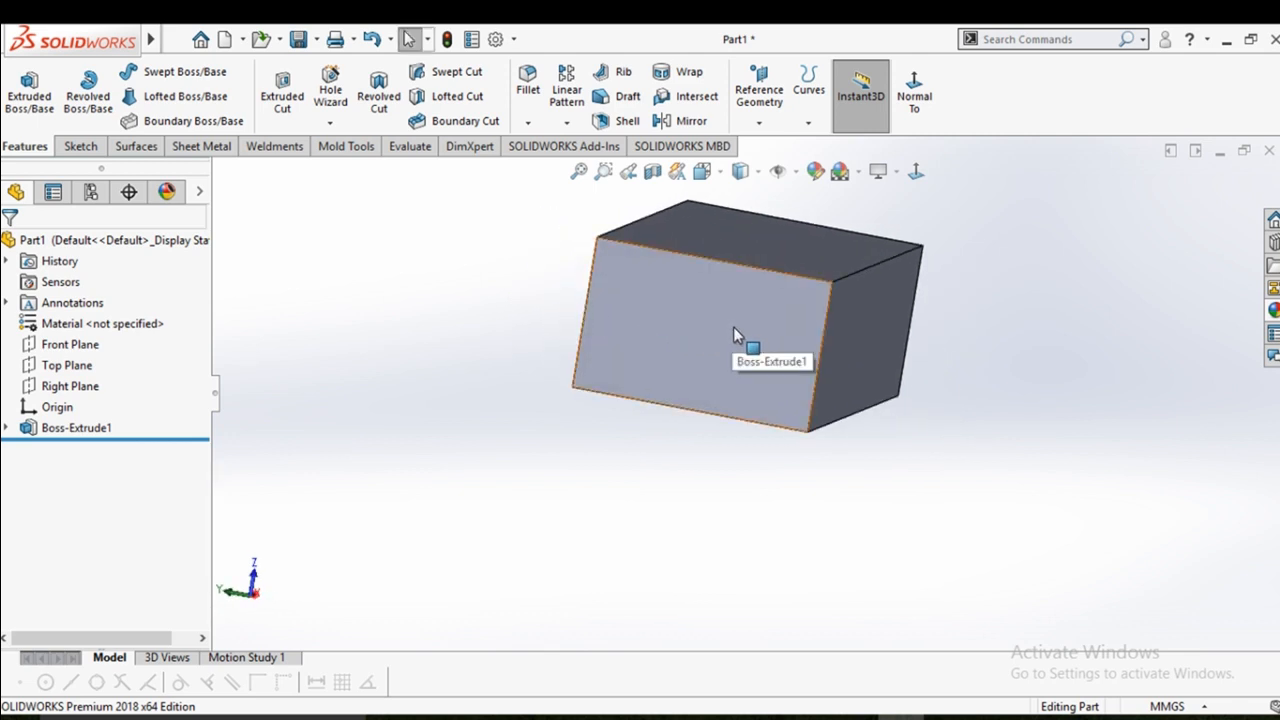
left_click(55, 430)
left_click(57, 383)
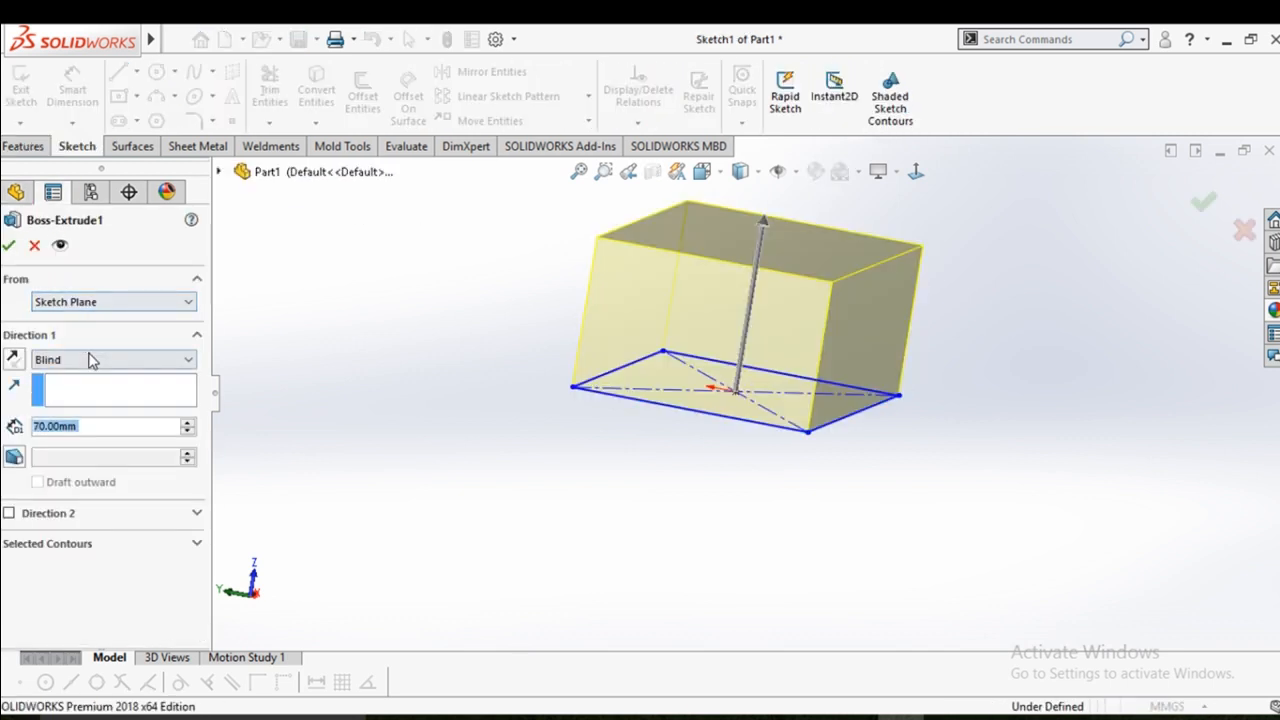
left_click(90, 360)
left_click(80, 440)
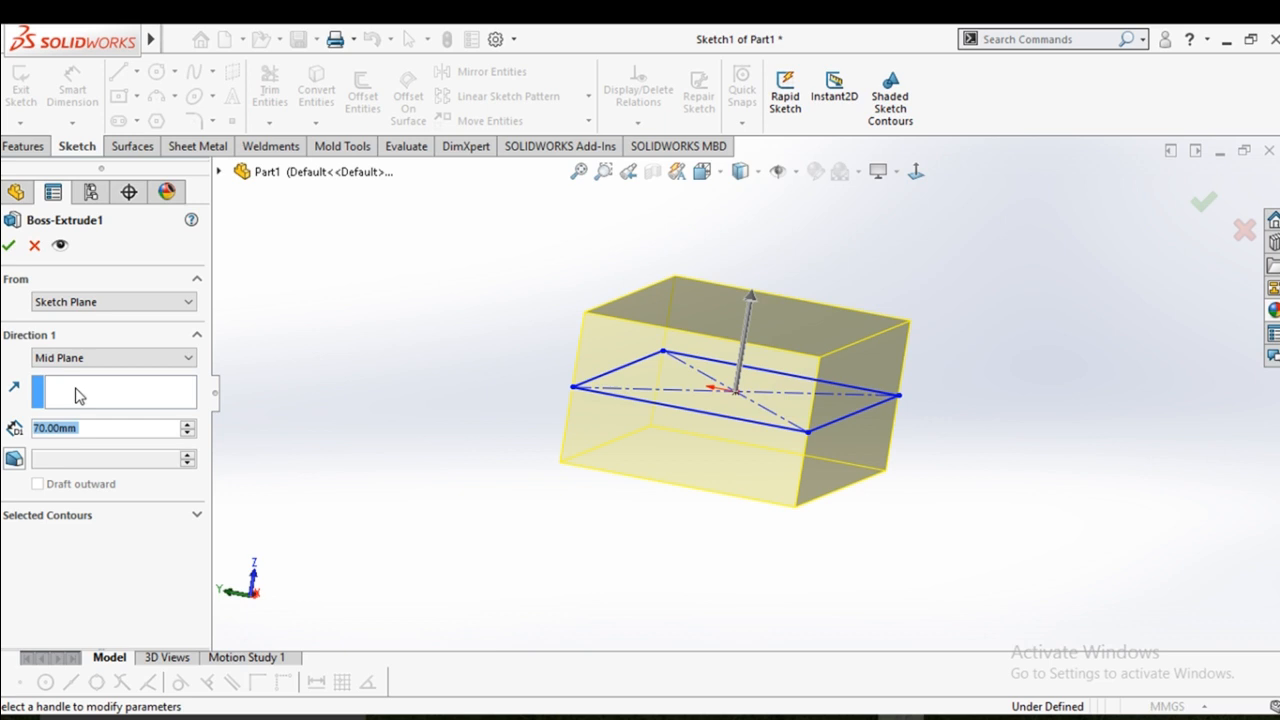
left_click(10, 246)
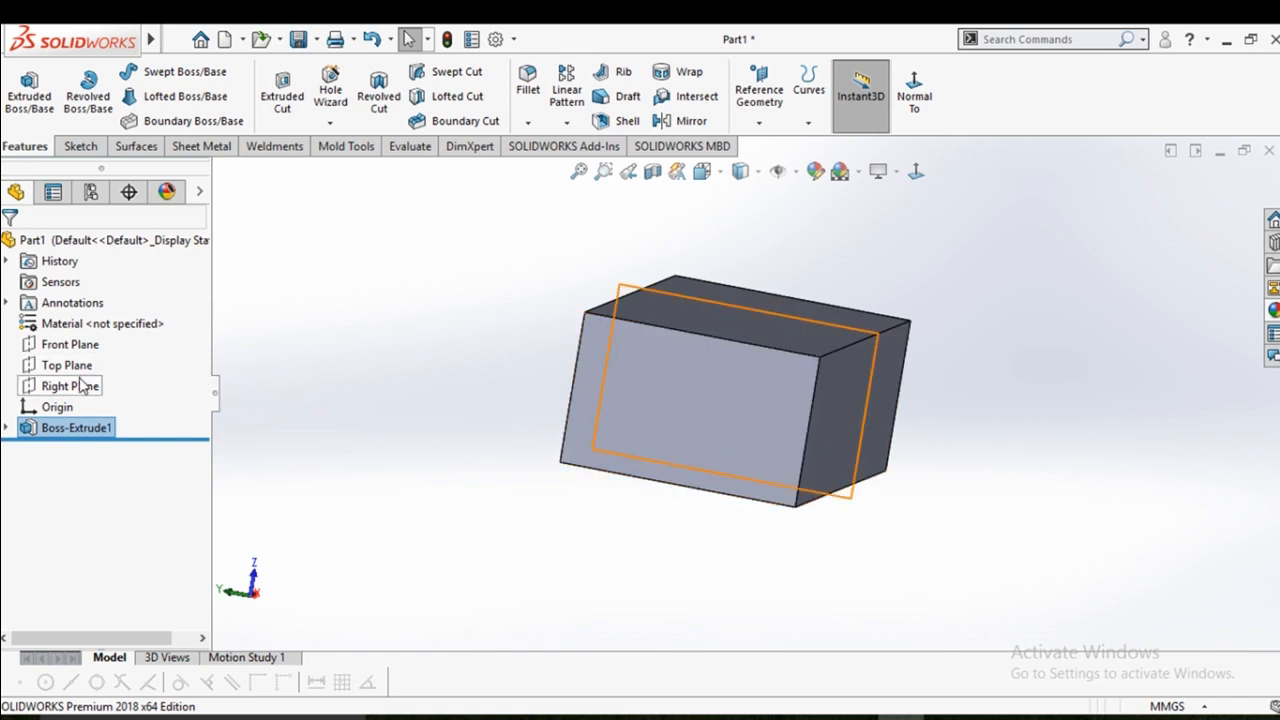
Start a sketch on the Front Plane and convert the block's front face outline into sketch entities
left_click(84, 344)
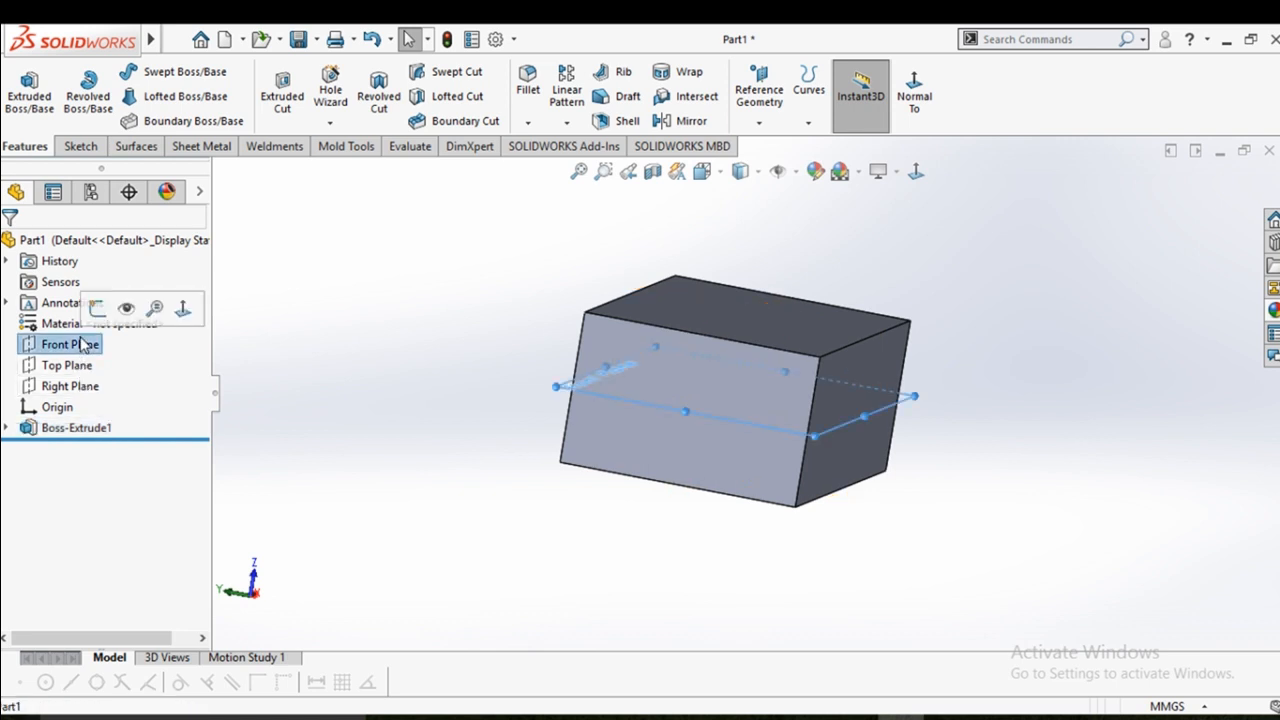
left_click(104, 308)
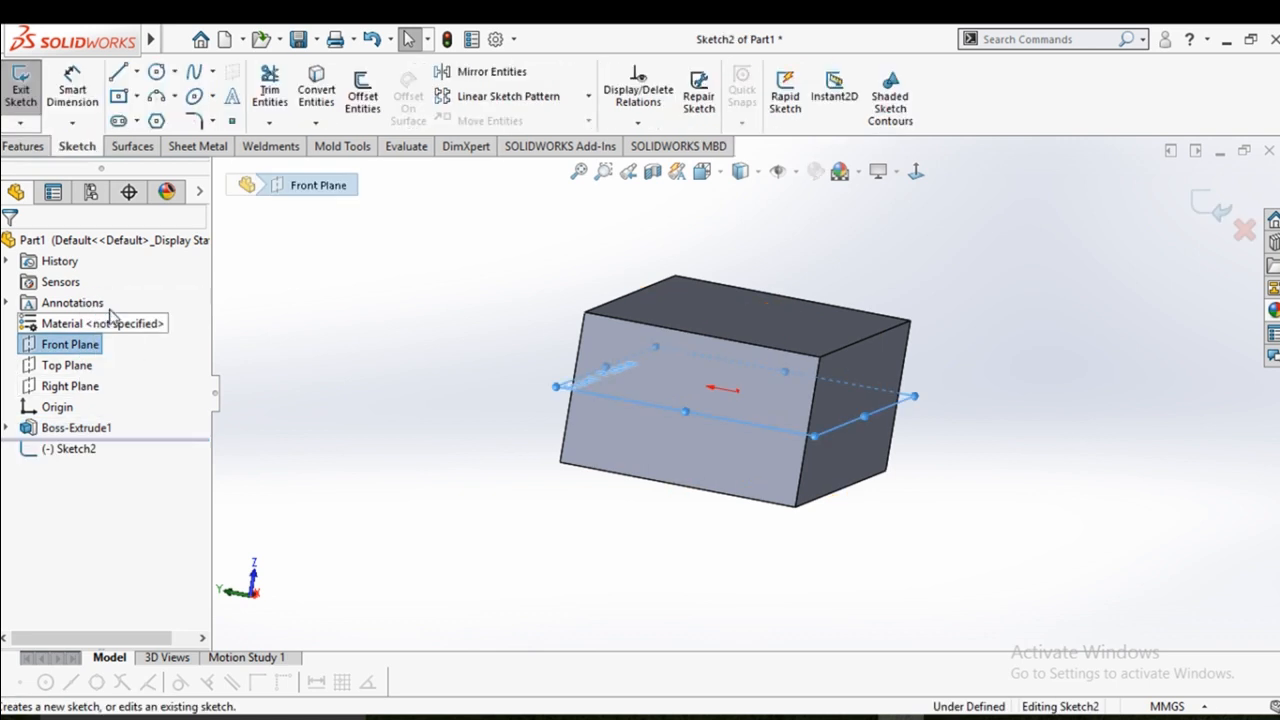
left_click(917, 173)
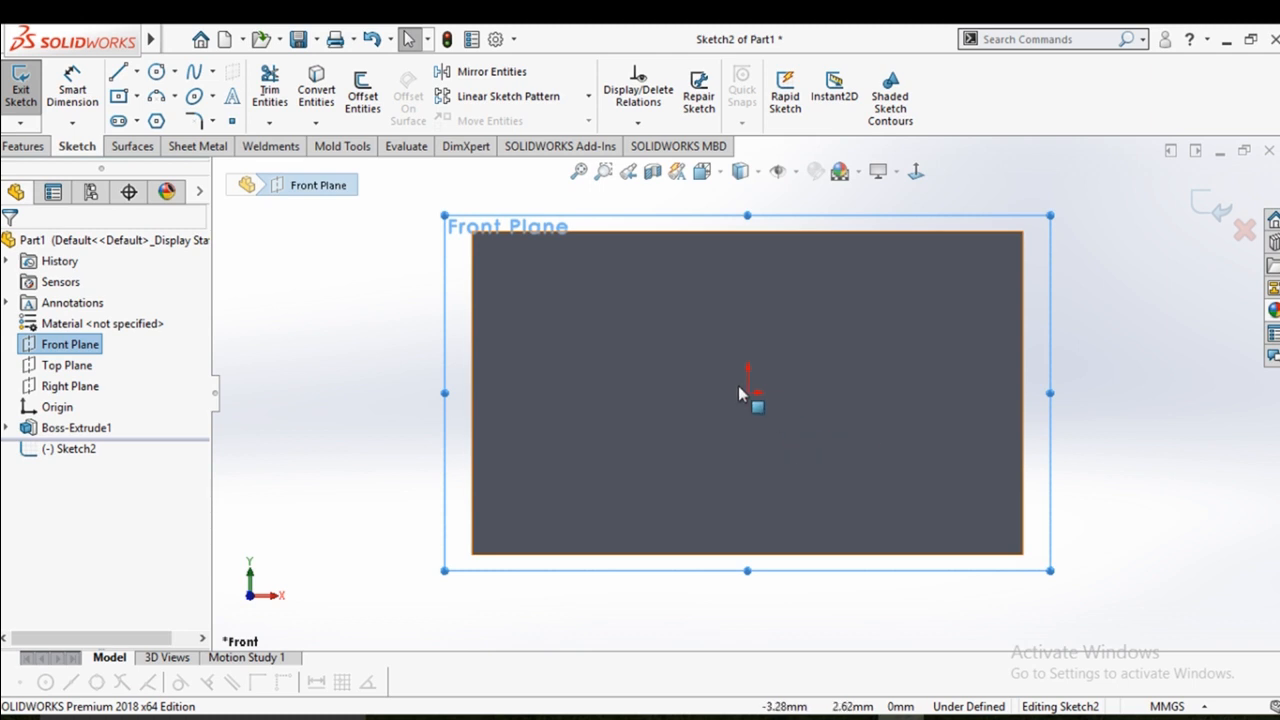
left_click(318, 103)
left_click(658, 288)
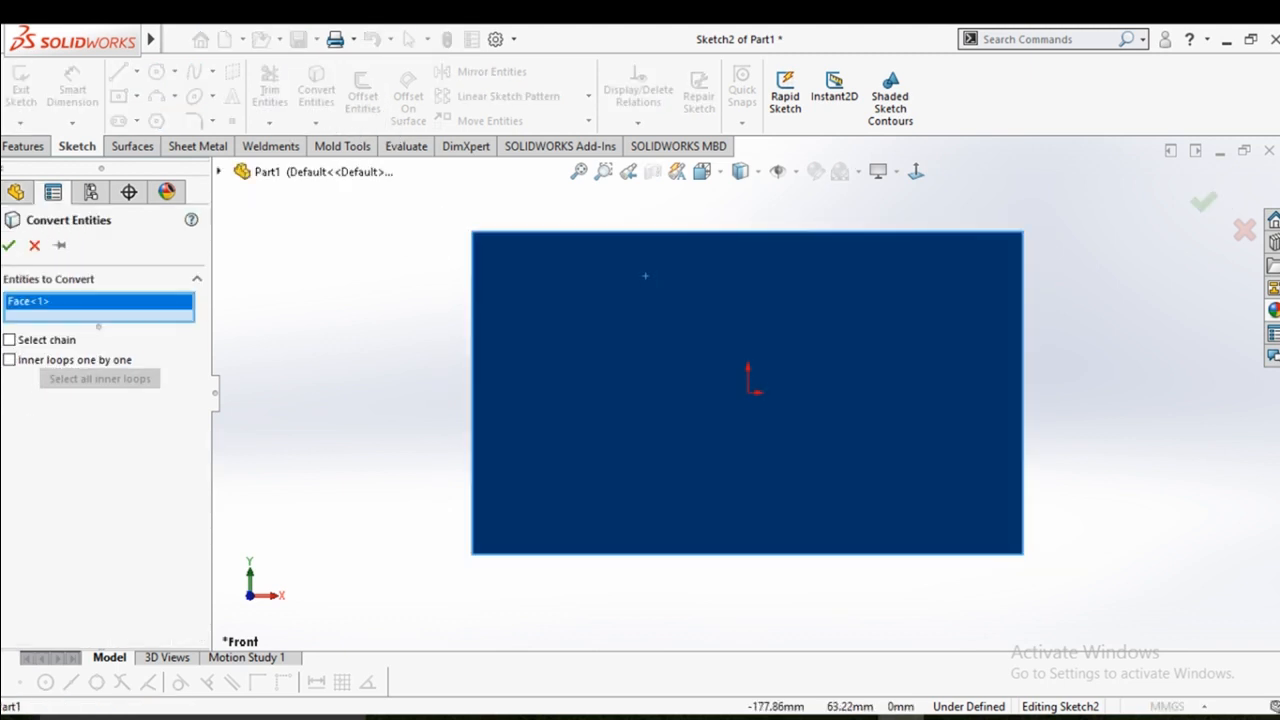
left_click(10, 246)
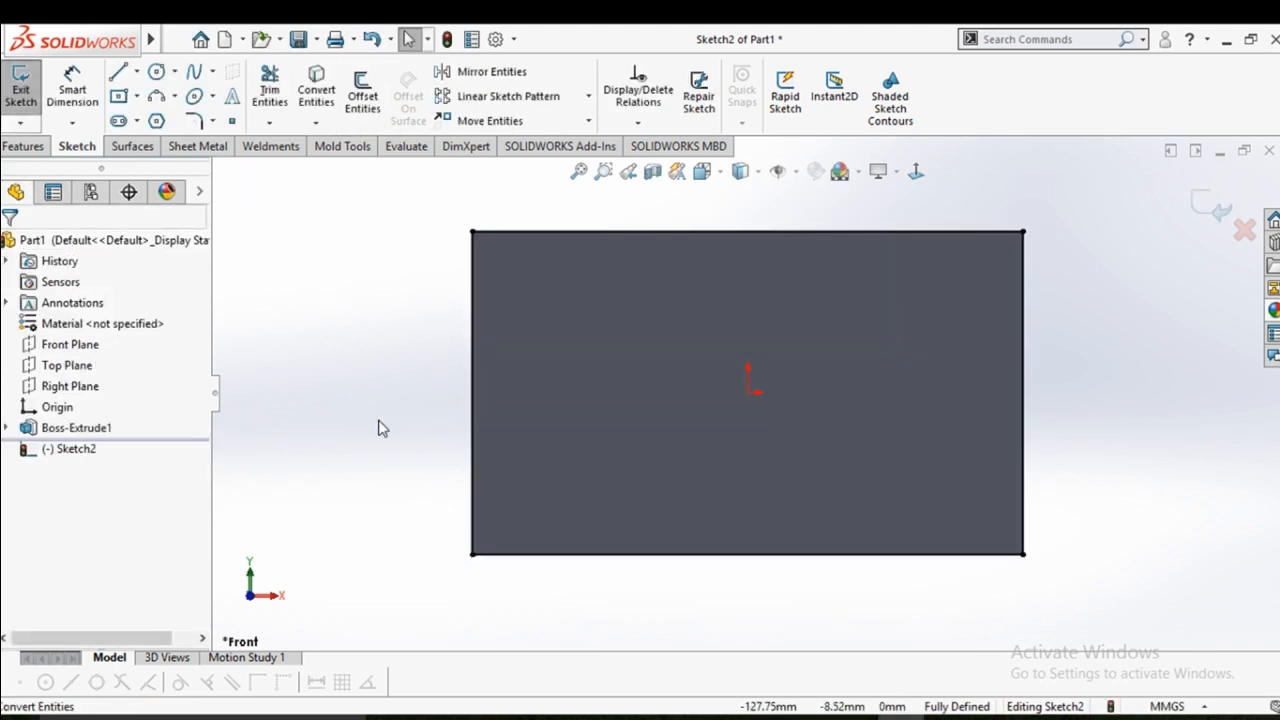
Finish the converted outline sketch and start a new sketch on the Right Plane
left_click(68, 388)
left_click(84, 354)
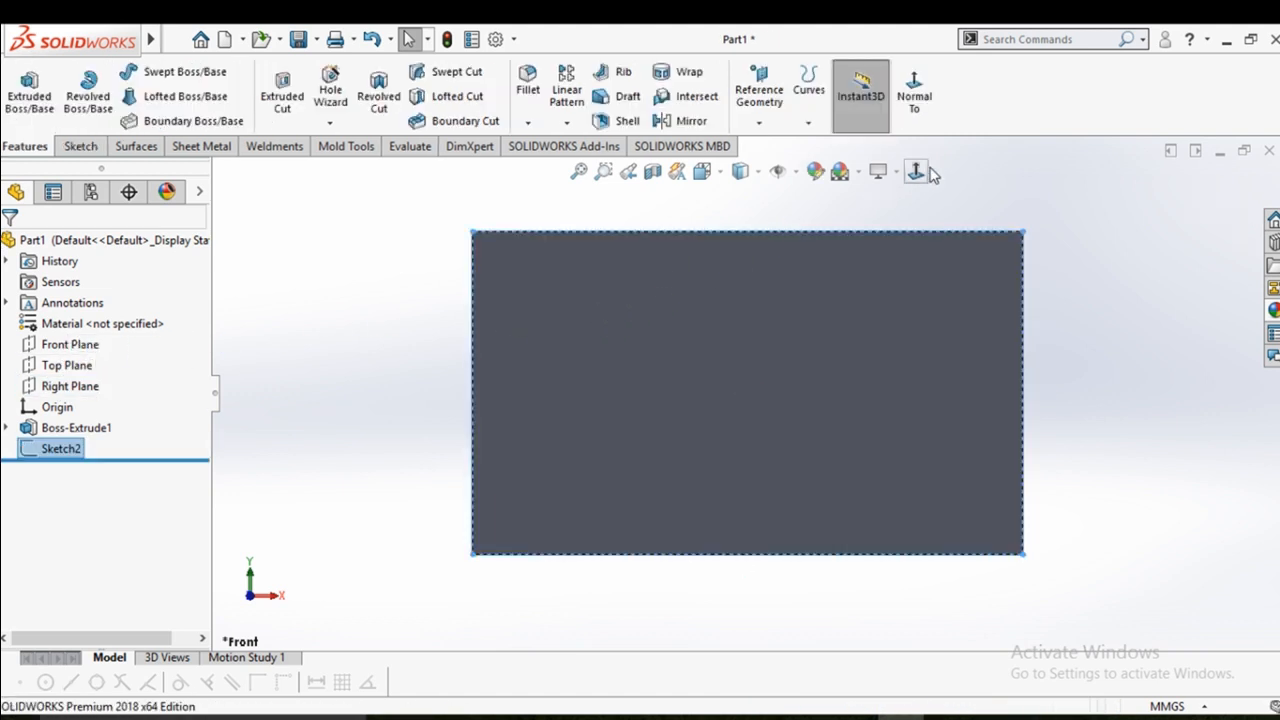
left_click(84, 388)
left_click(106, 356)
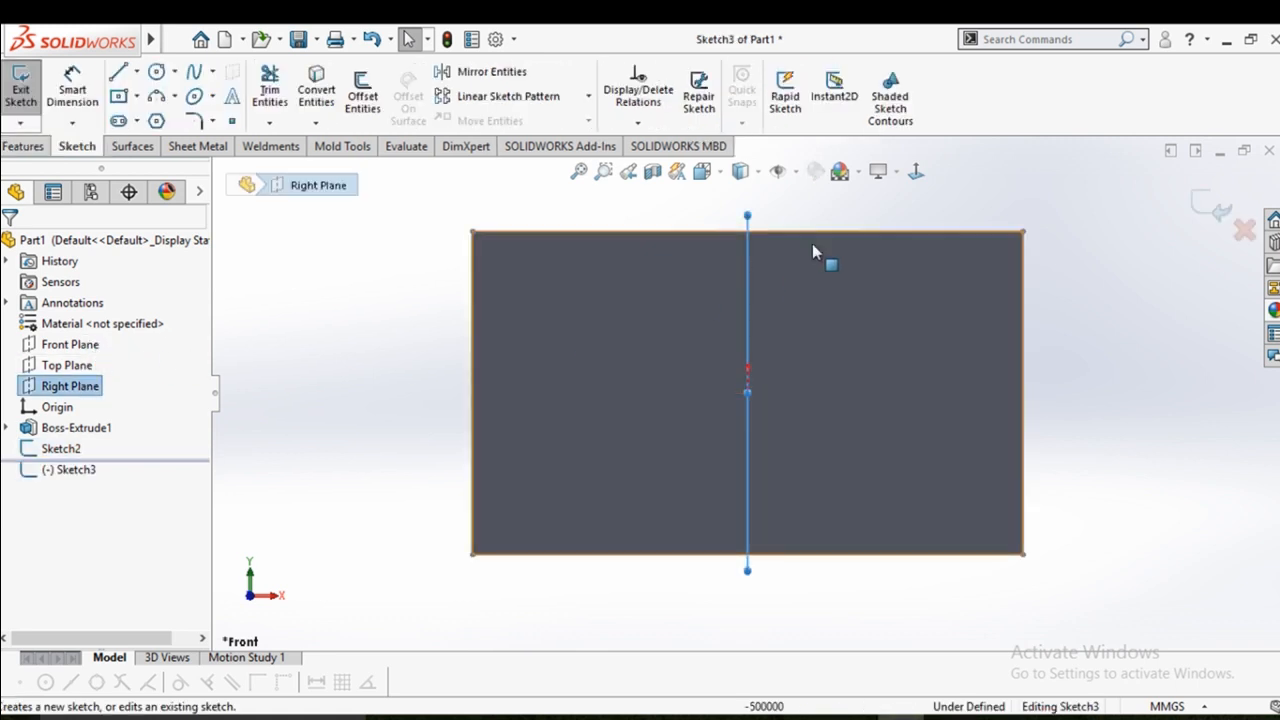
left_click(916, 171)
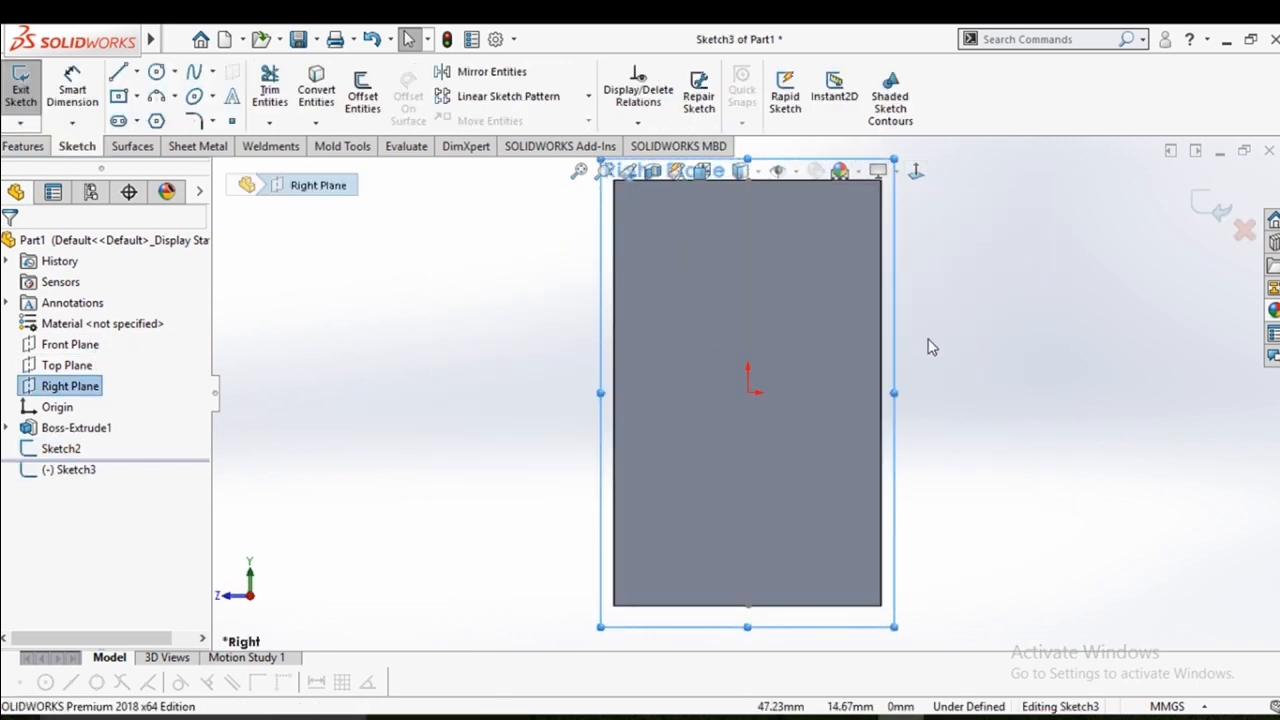
middle_click_drag(918, 363, 951, 420)
key("space")
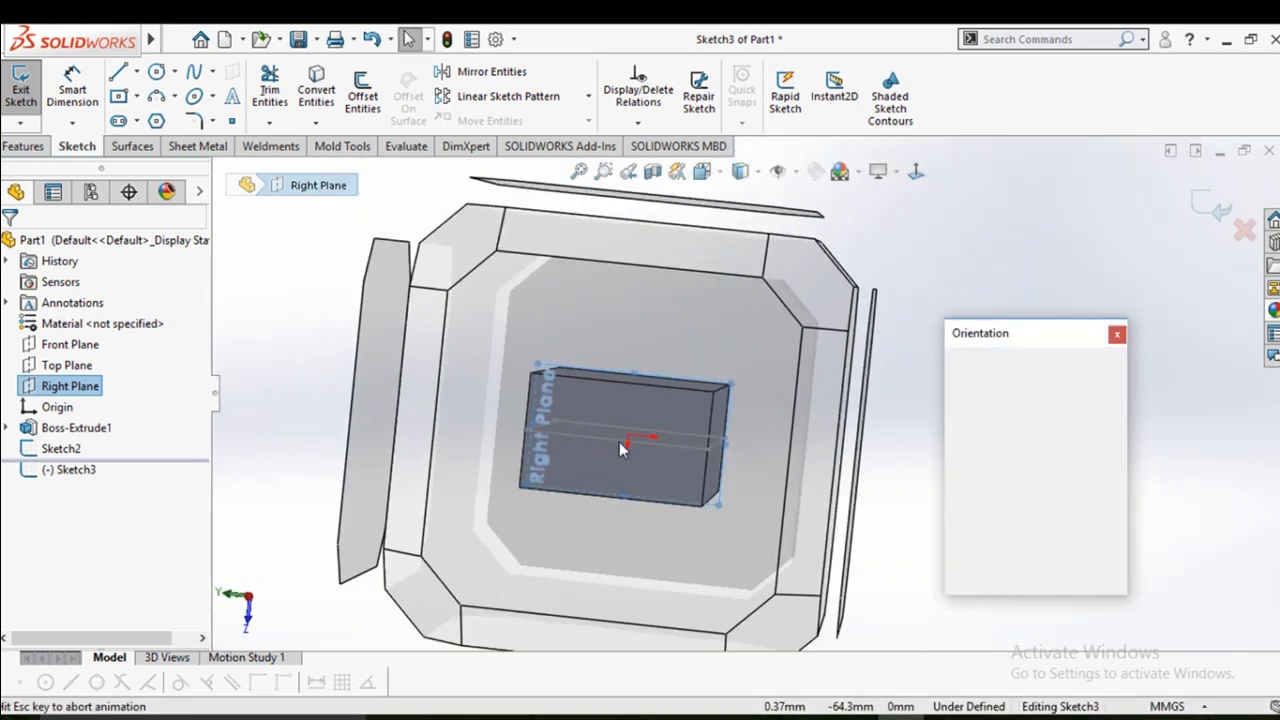
left_click(575, 449)
scroll(1066, 326, "up", 5)
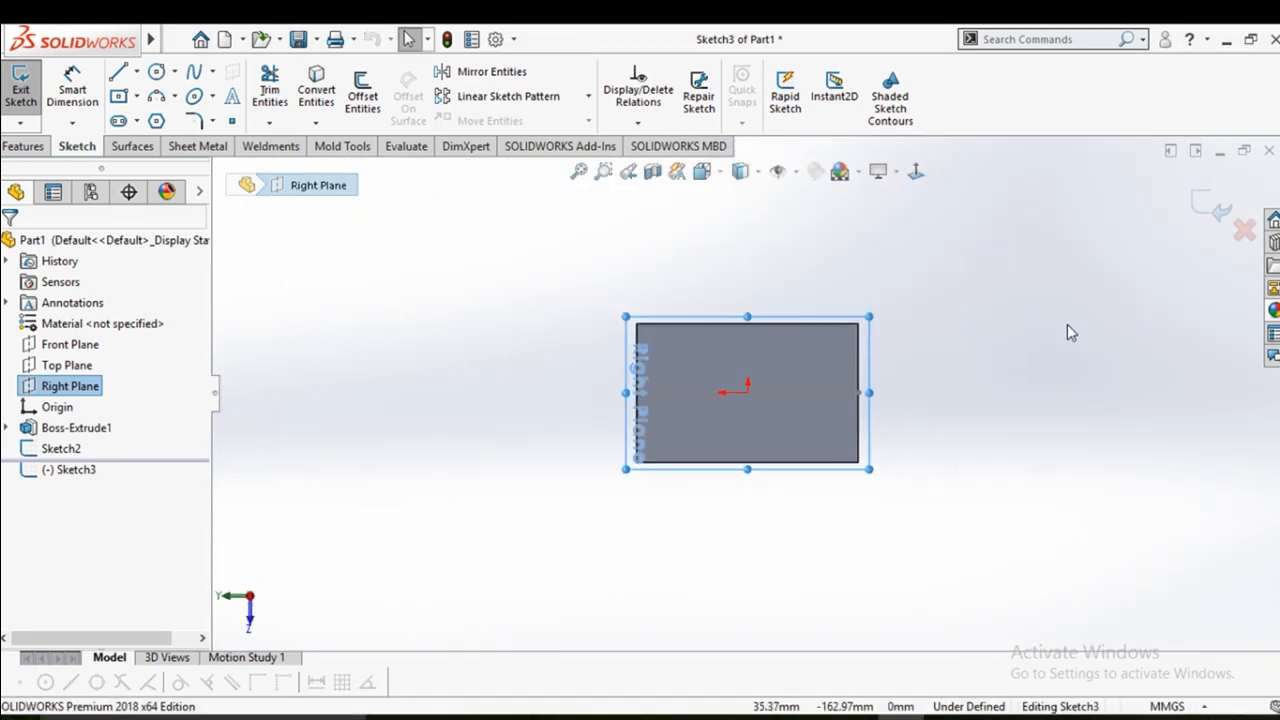
scroll(1066, 326, "down", 3)
scroll(656, 550, "up", 1)
scroll(656, 545, "down", 1)
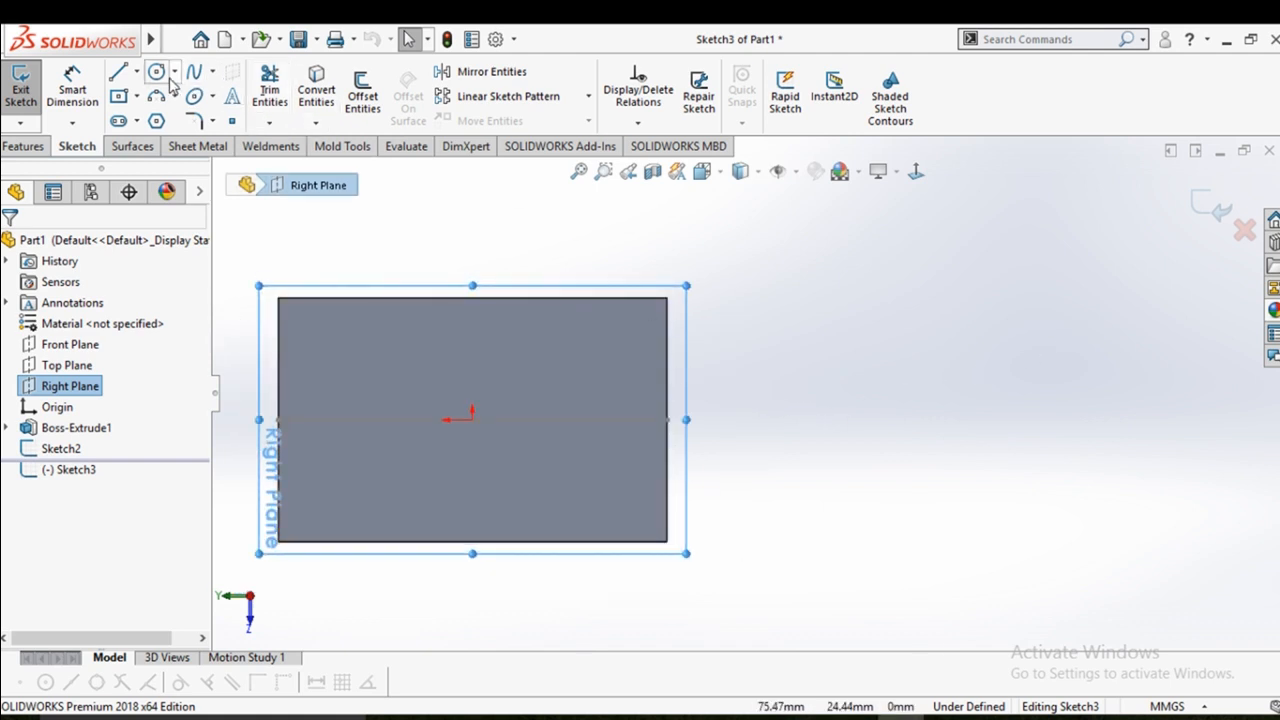
Draw a corner rectangle about 6.5 mm wide straddling the block's right-hand edge in its upper half
left_click(136, 96)
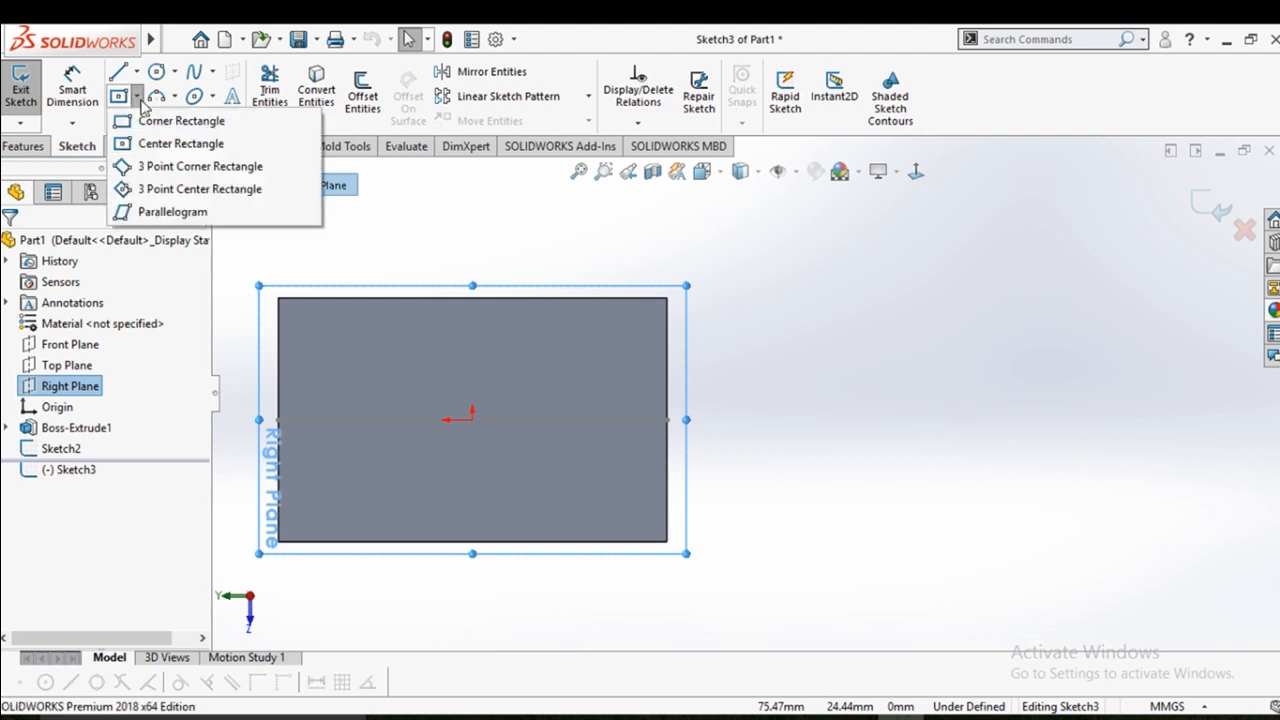
left_click(140, 120)
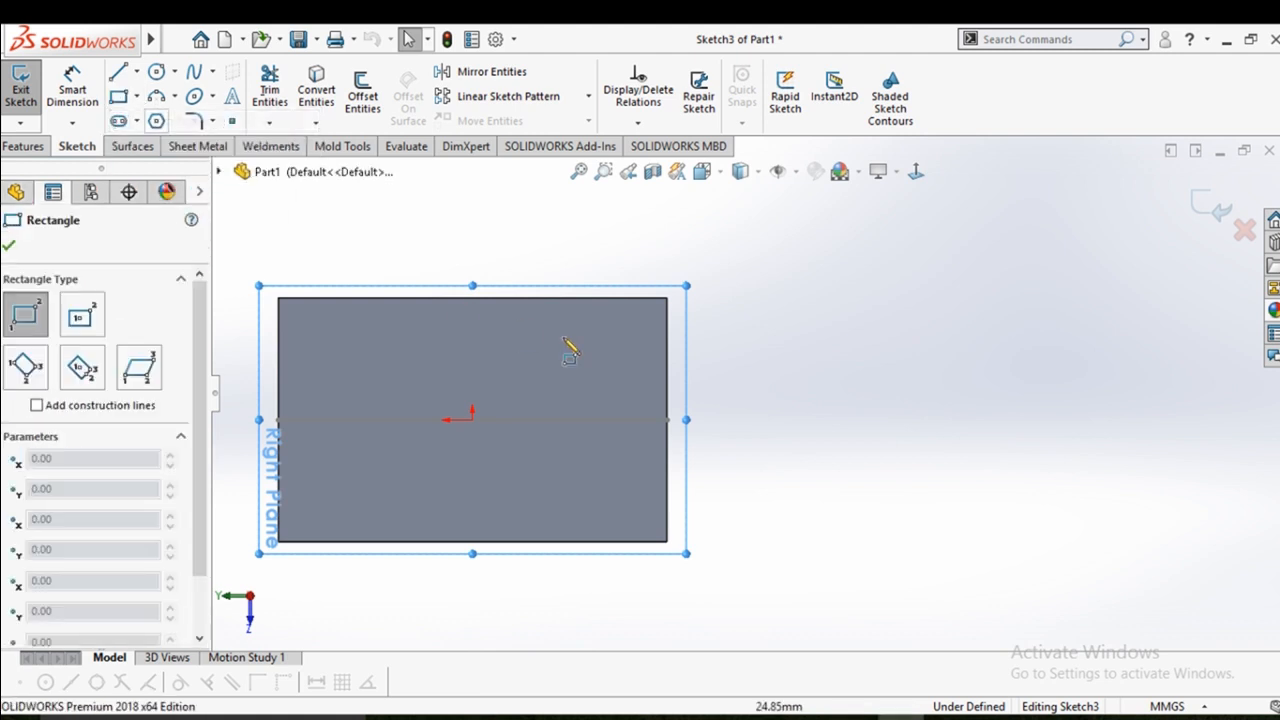
left_click(676, 321)
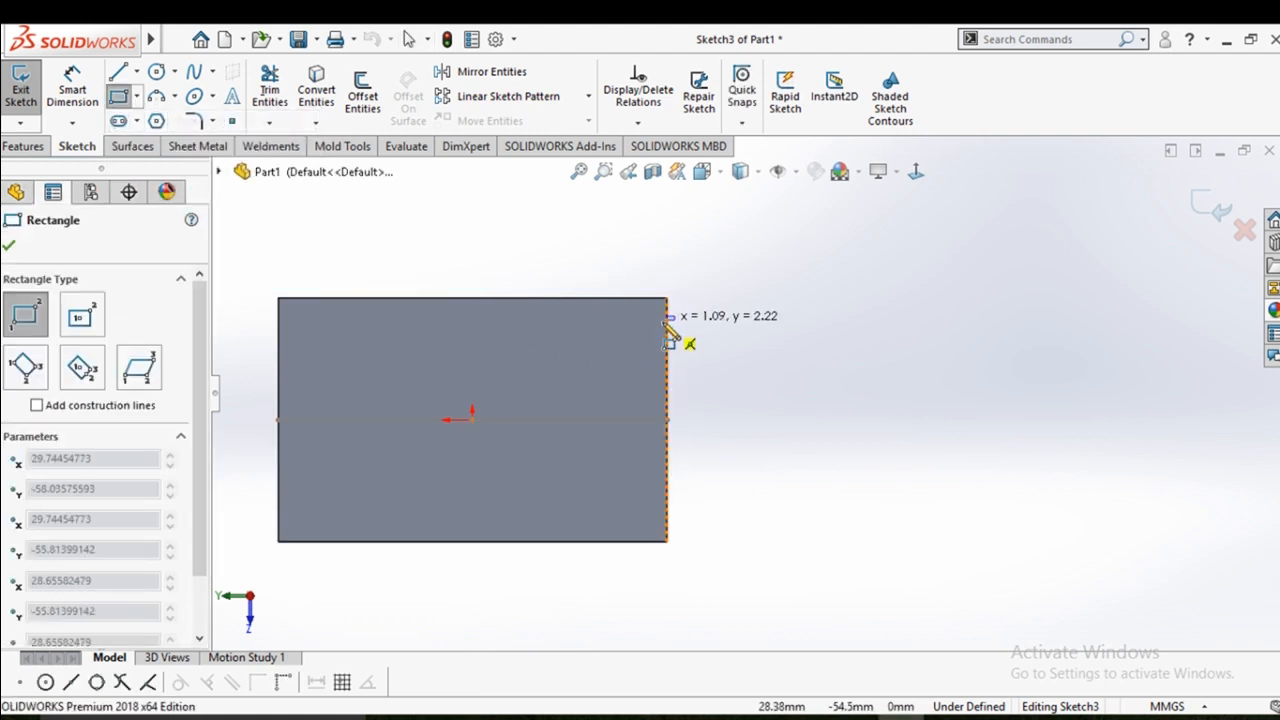
left_click(654, 384)
right_click(655, 386)
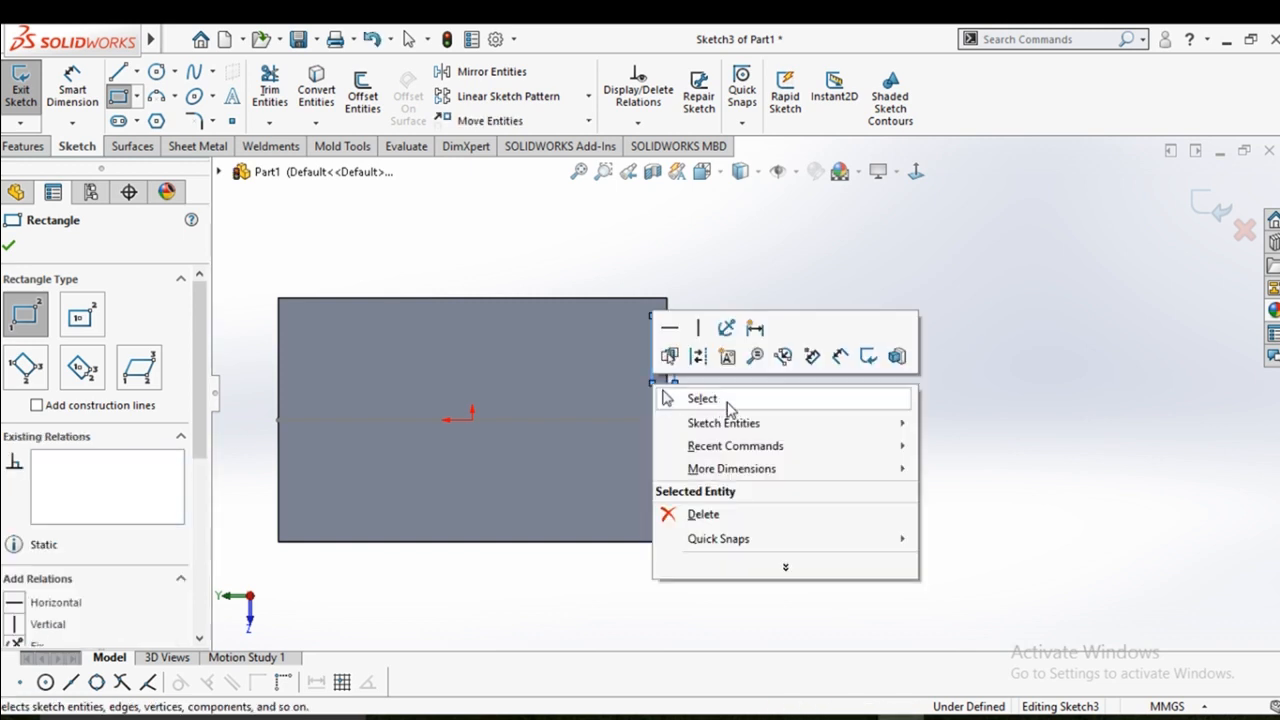
left_click(725, 398)
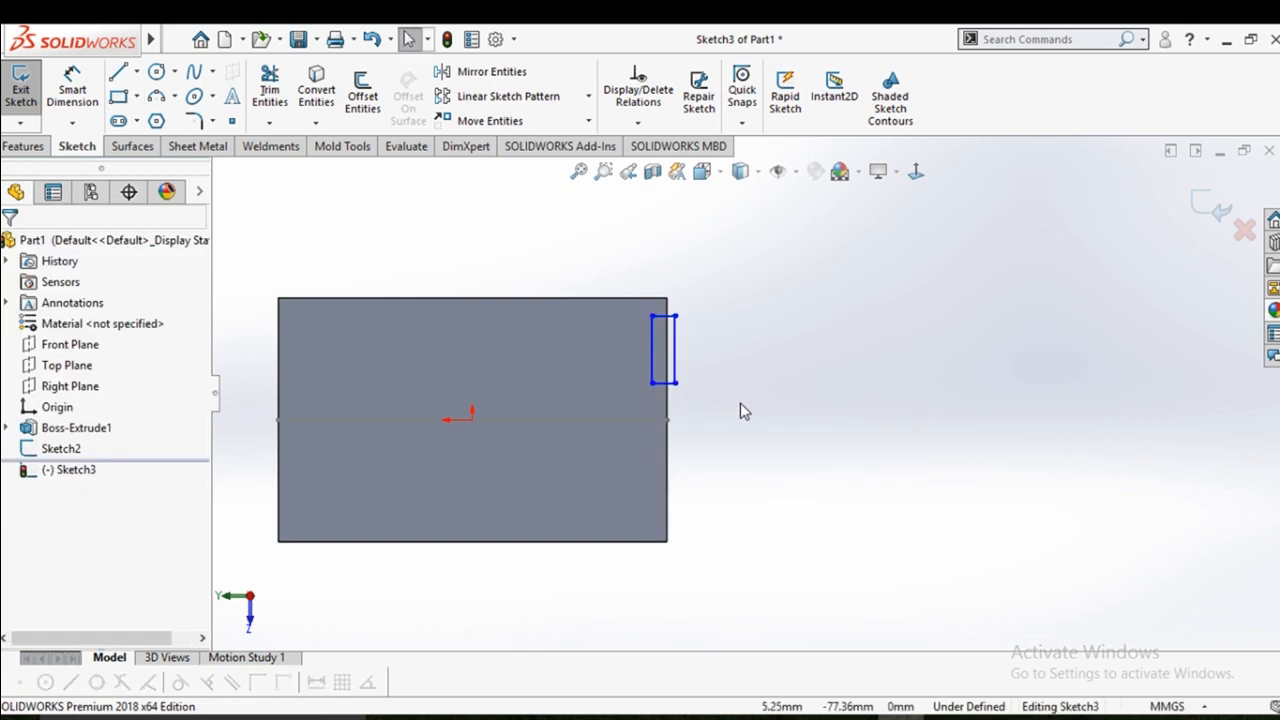
Draw a second corner rectangle of the same width below the first, straddling the block's edge in its lower half
left_click(118, 97)
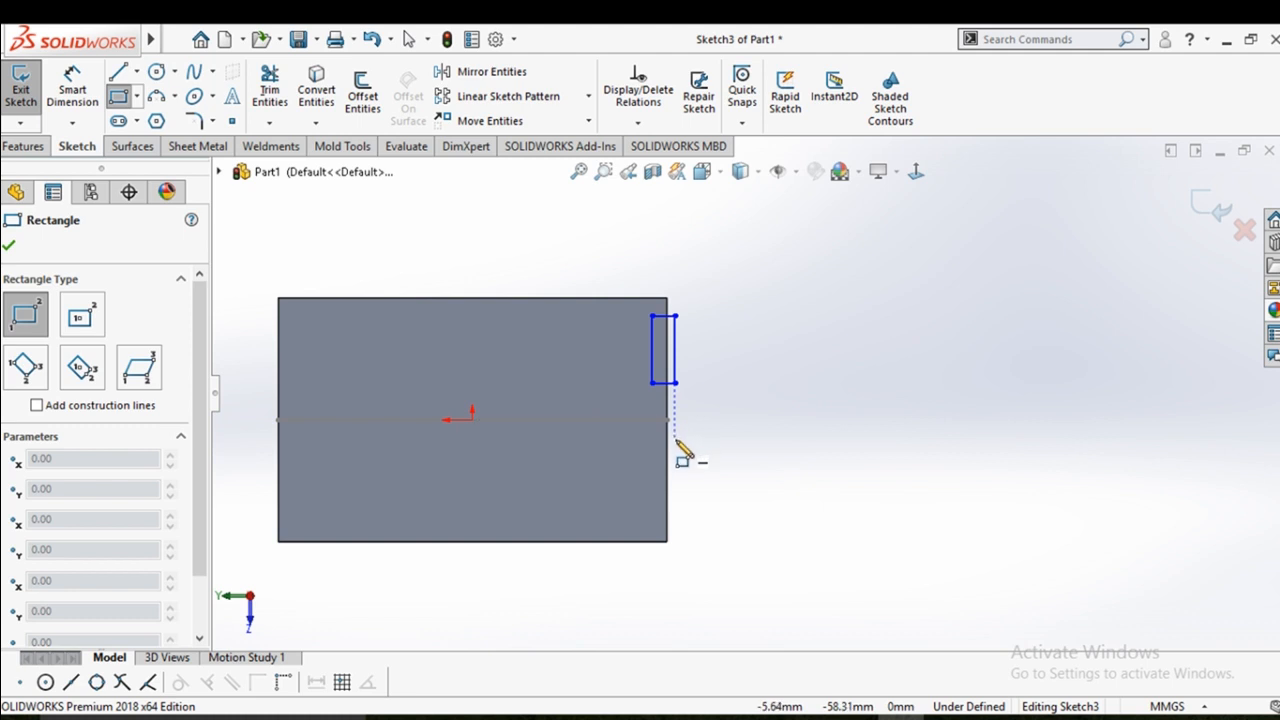
left_click(675, 441)
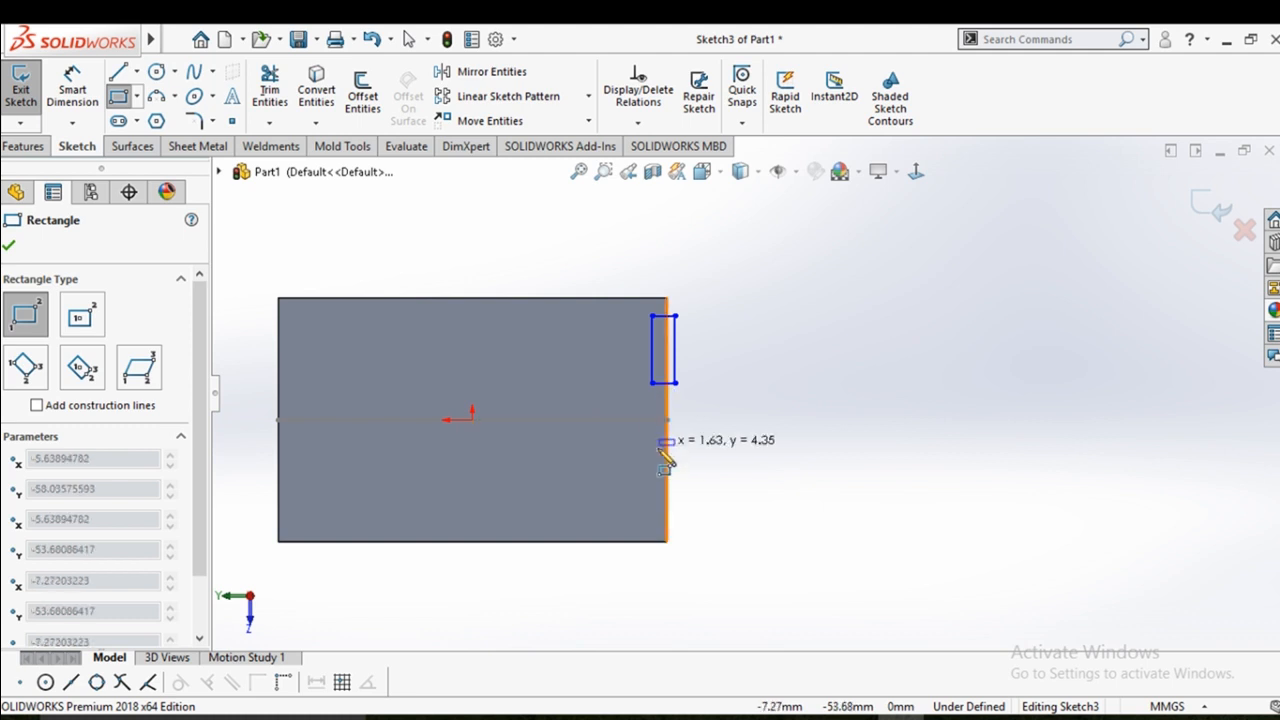
left_click(659, 531)
right_click(661, 532)
left_click(723, 547)
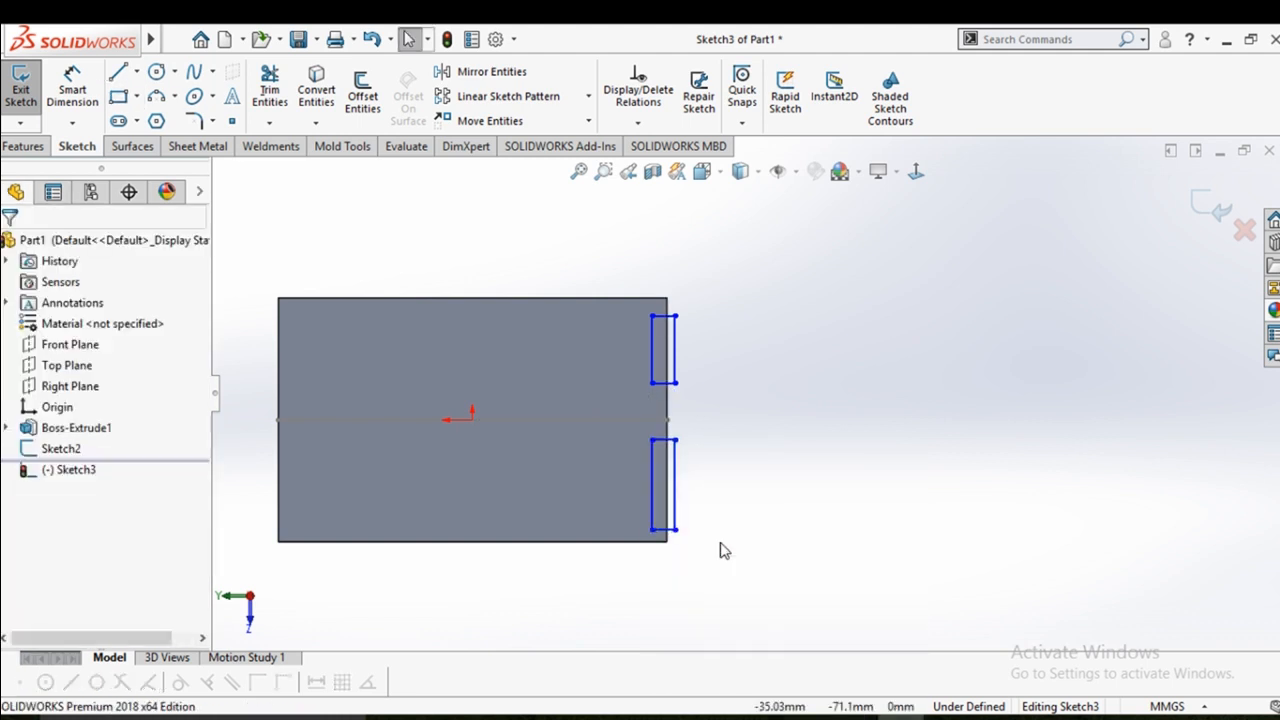
Stretch the facing short edges of the two rectangles close to the block's horizontal midline
left_click(663, 386)
scroll(684, 432, "down", 3)
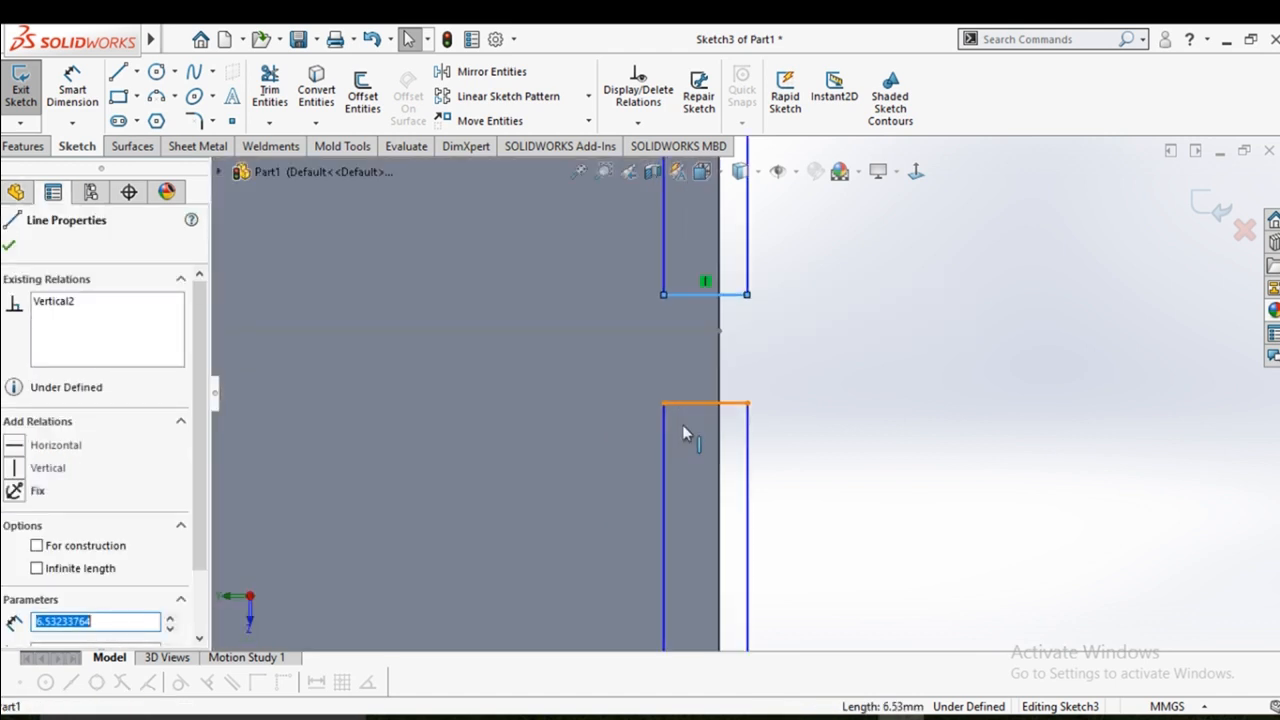
left_click_drag(691, 404, 694, 343)
left_click(881, 471)
scroll(881, 471, "up", 5)
Dimension the upper rectangle's inner long side at 3 mm from the block's right-hand edge
right_click_drag(867, 552, 862, 480)
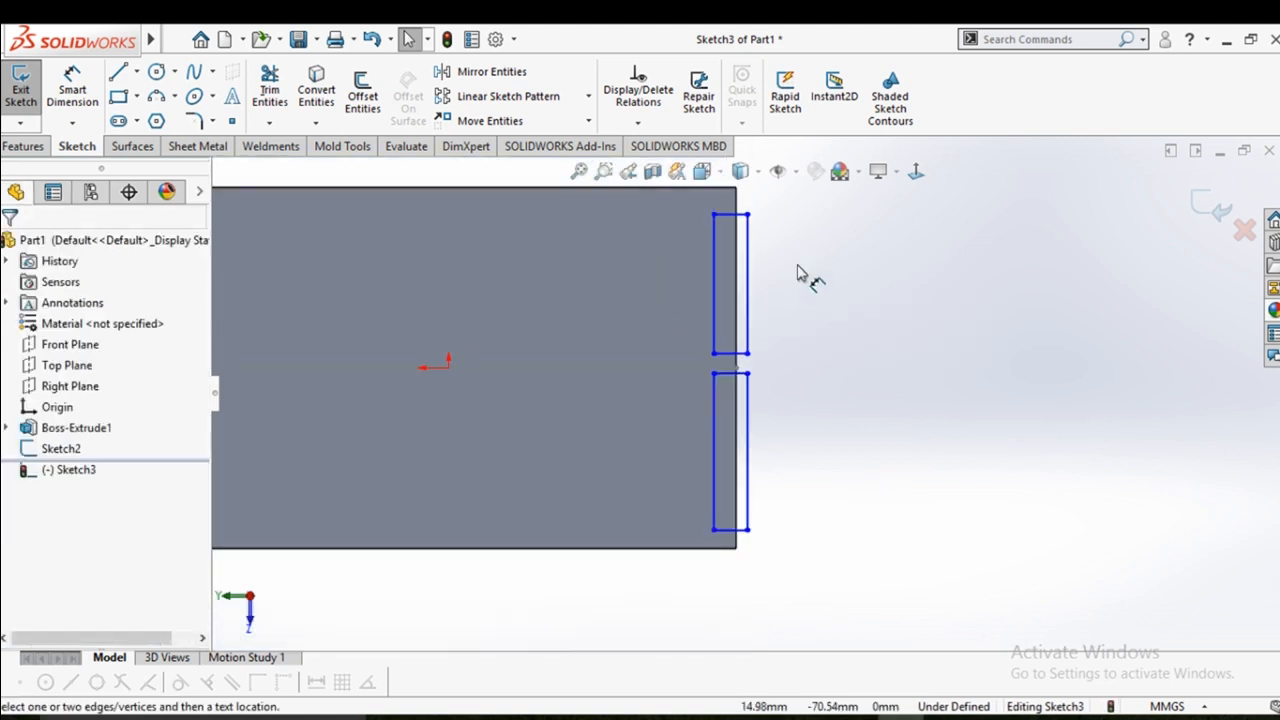
left_click(715, 235)
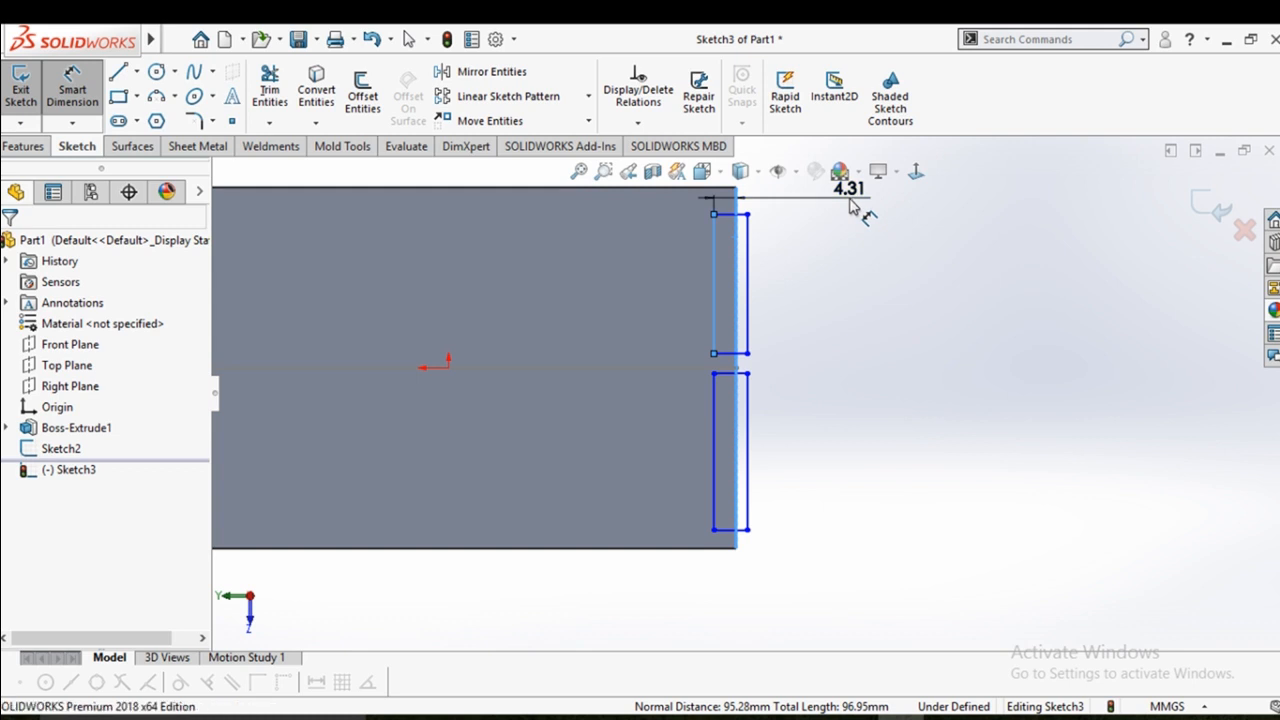
left_click(849, 206)
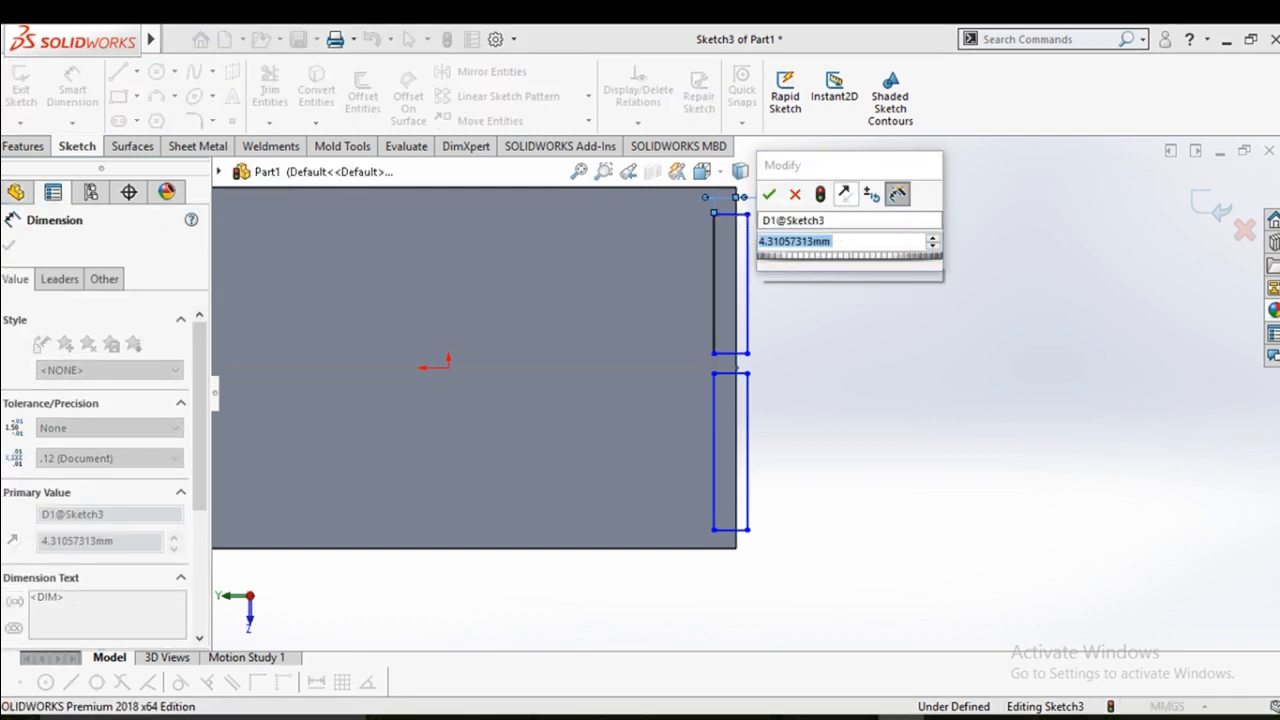
type("3")
key("Return")
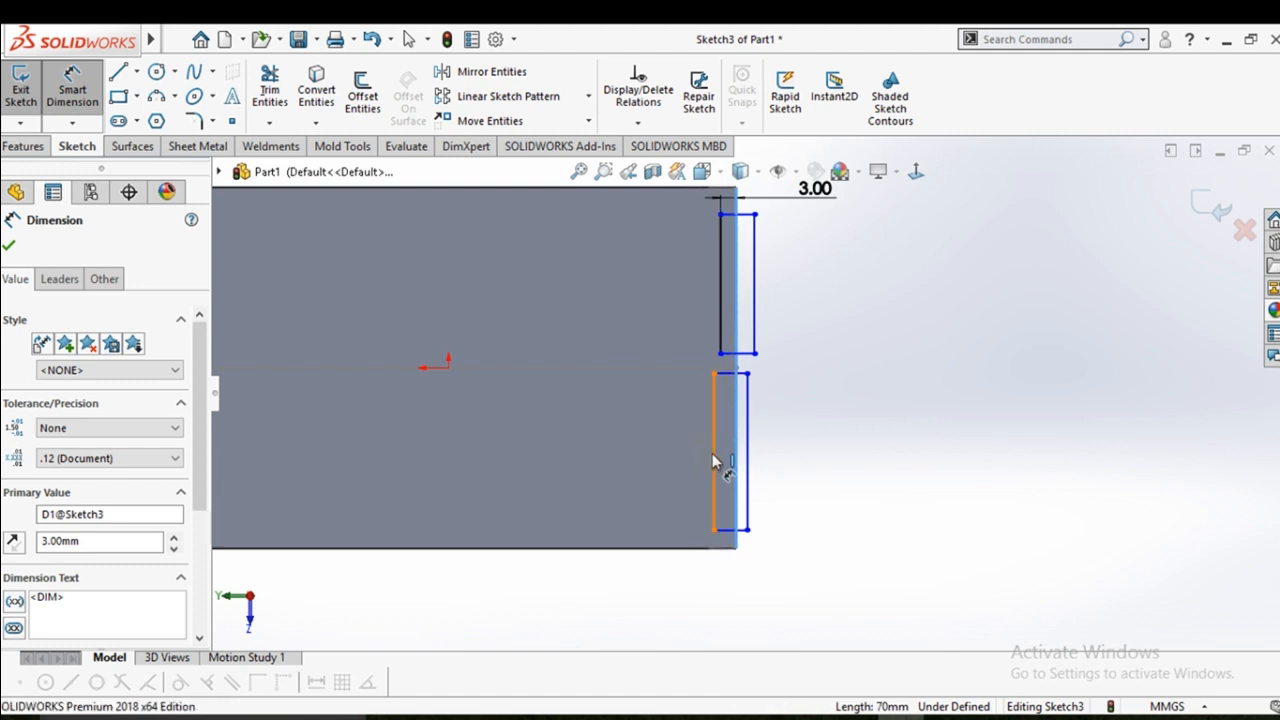
Dimension the lower rectangle's inner long side at 3 mm from the block's right-hand edge
left_click(712, 455)
left_click(836, 447)
type("3")
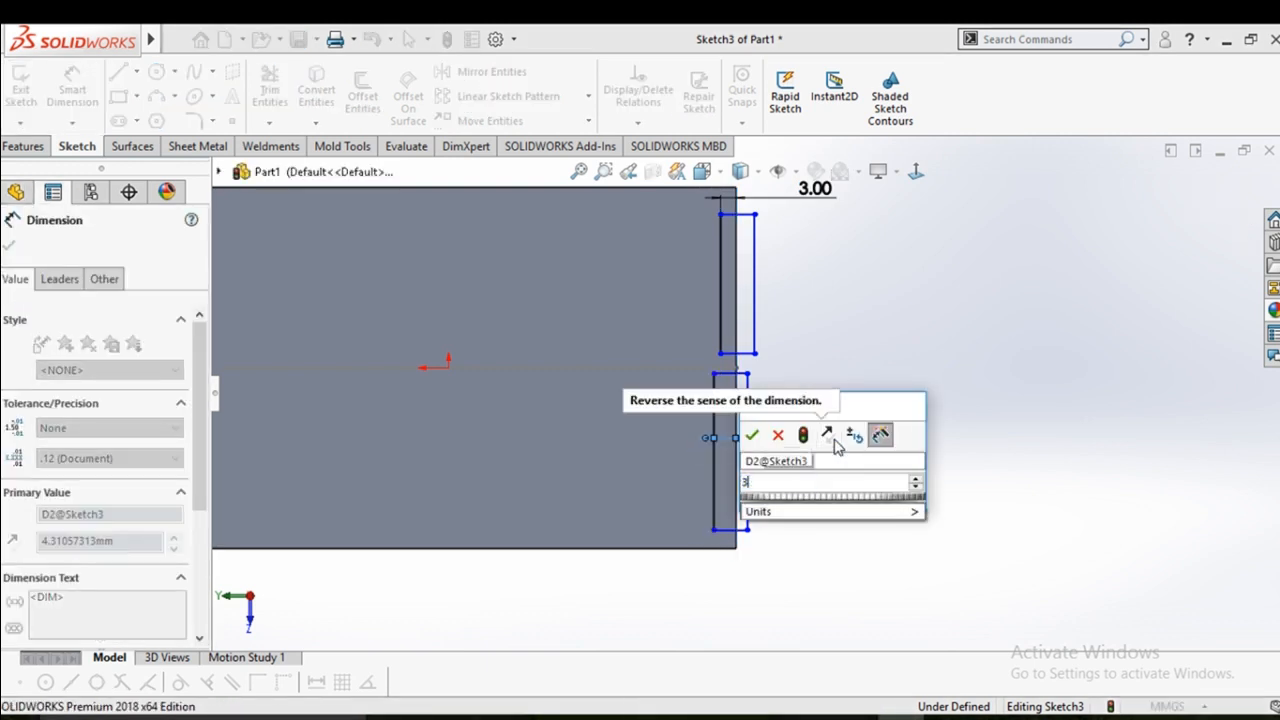
key("Return")
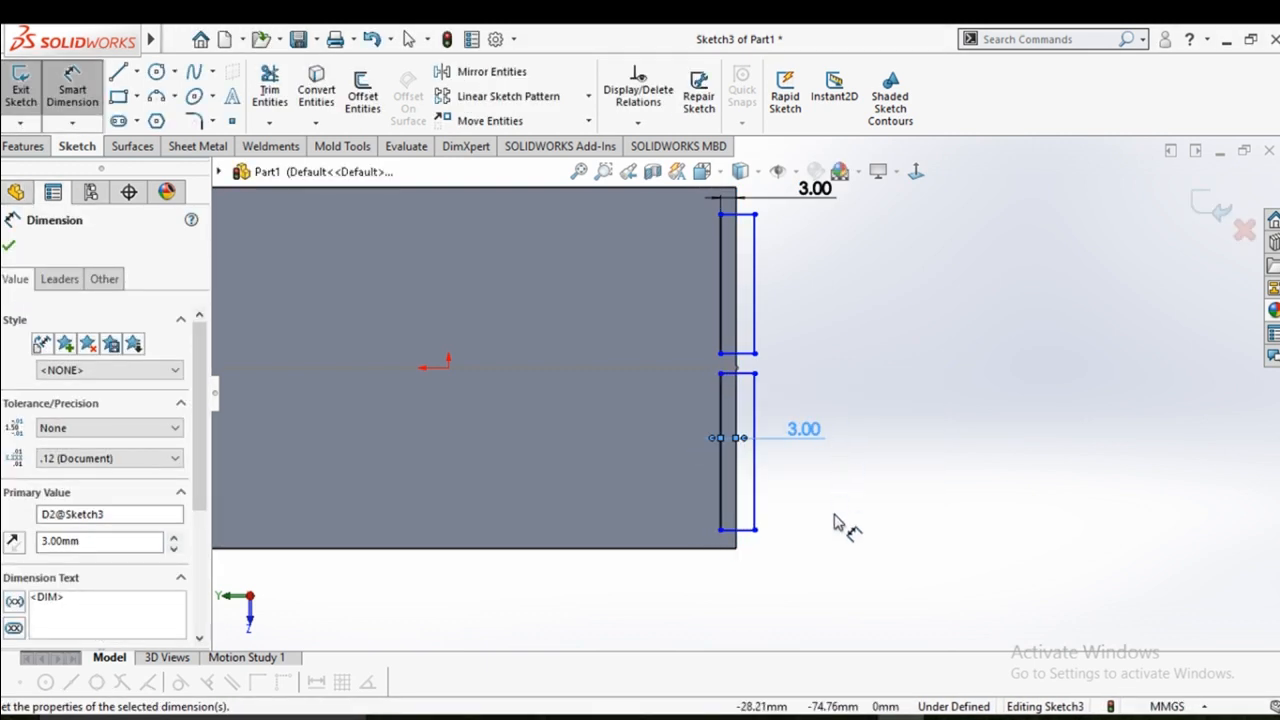
left_click(835, 522)
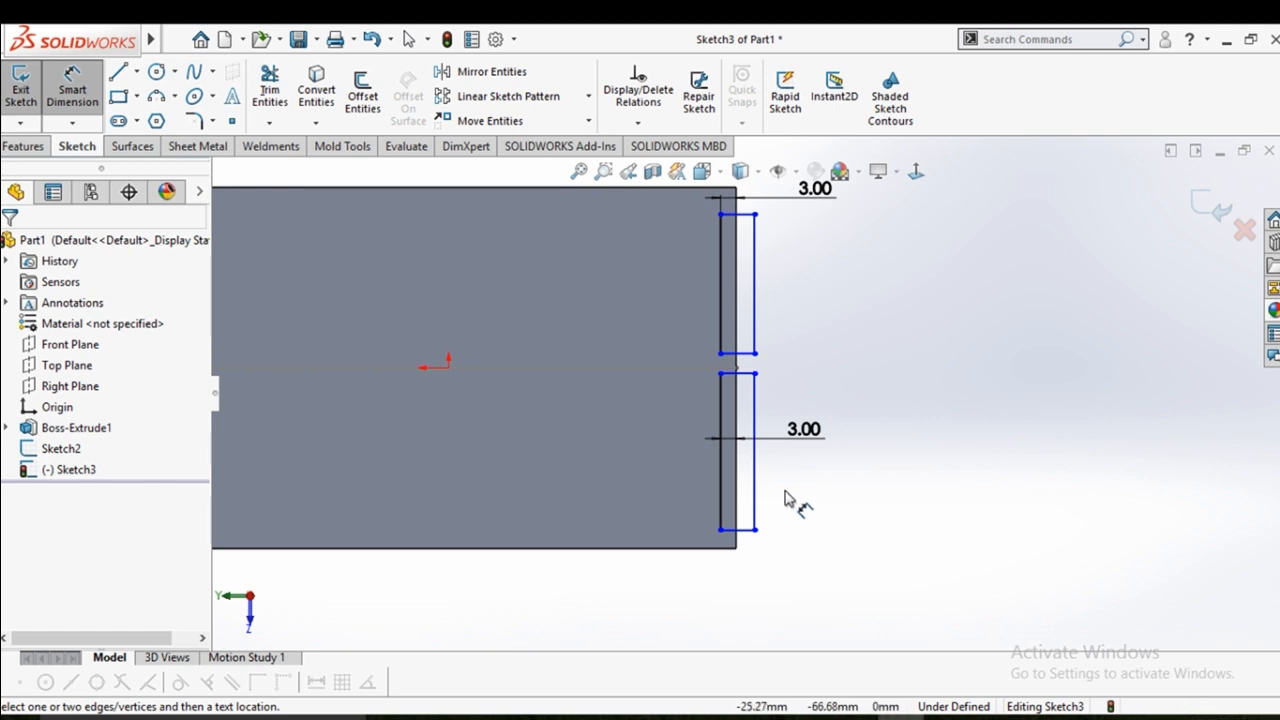
Dimension the lower rectangle's bottom short edge at 4 mm from the block's bottom edge
left_click(733, 531)
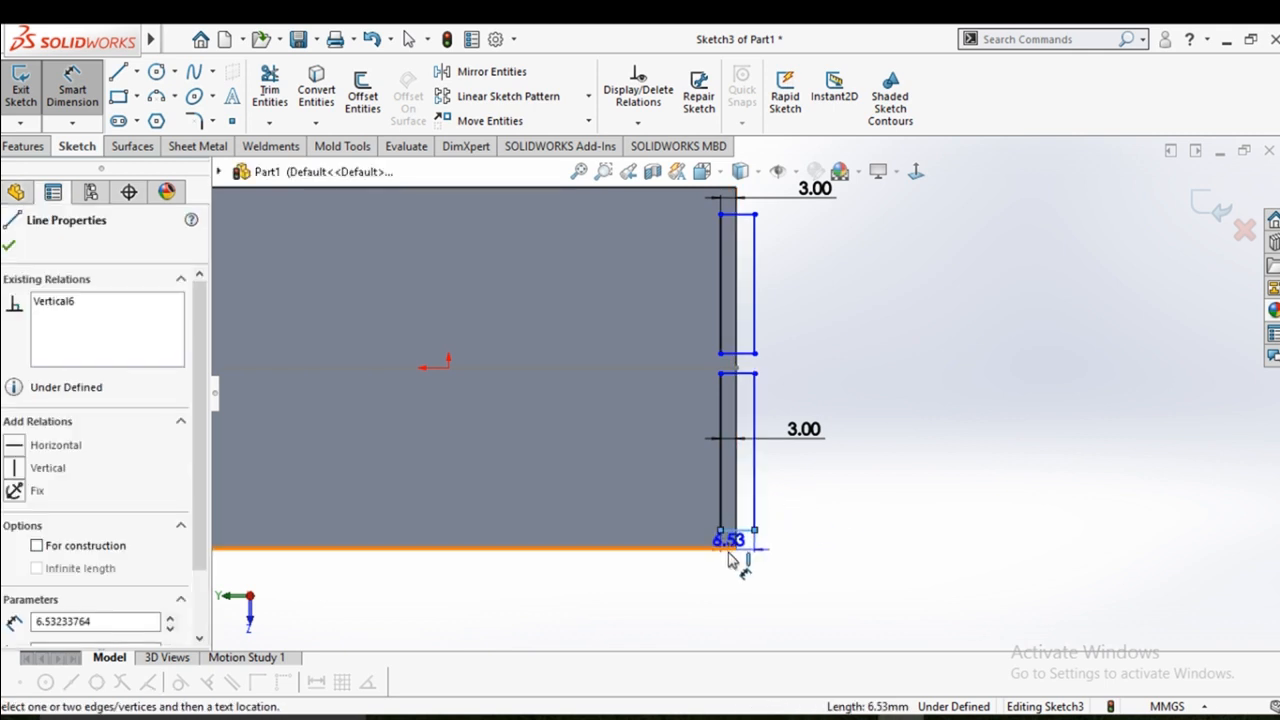
left_click(729, 550)
left_click(815, 572)
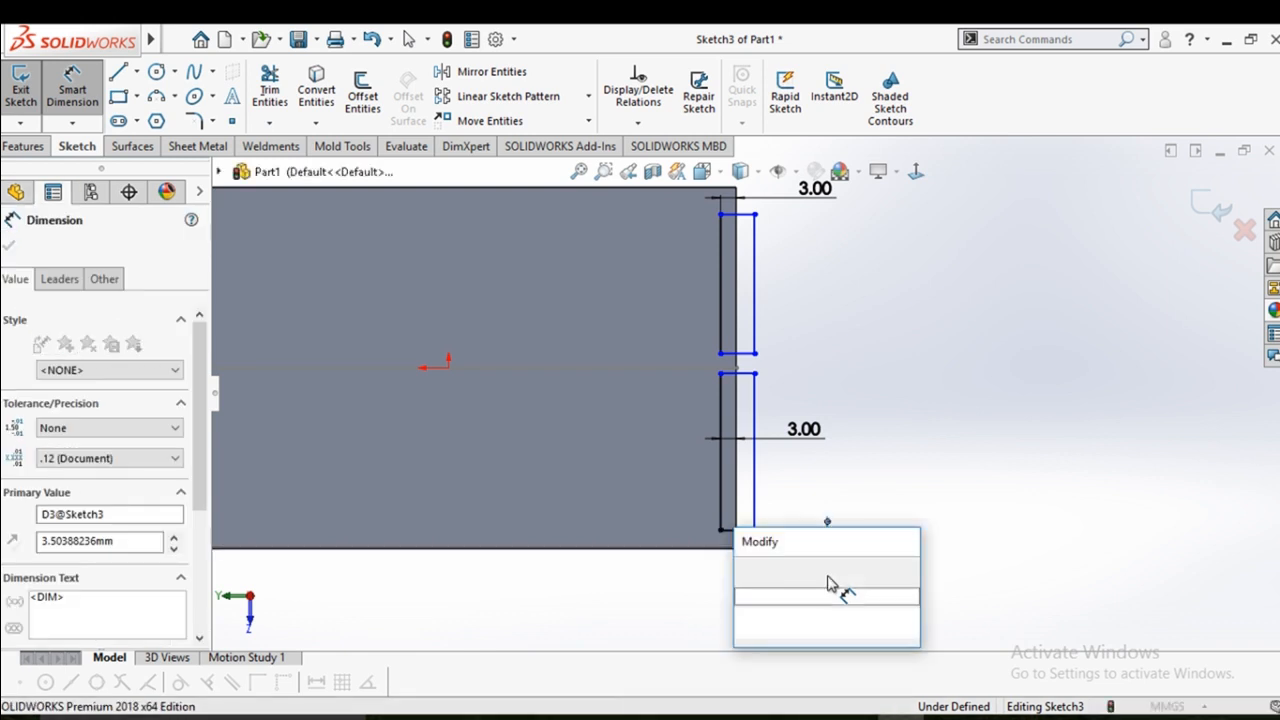
type("4")
key("Return")
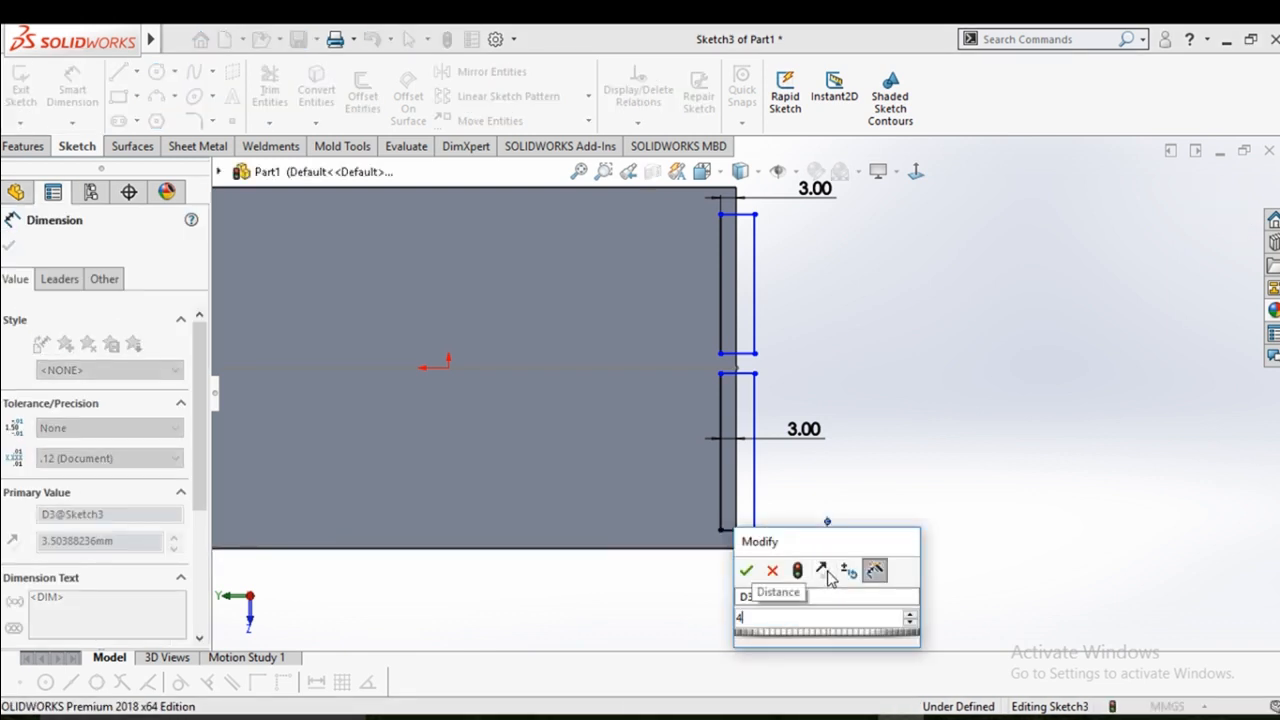
Dimension the upper rectangle's top short edge at 4 mm from the block's top edge
scroll(722, 249, "up", 4)
scroll(732, 252, "down", 5)
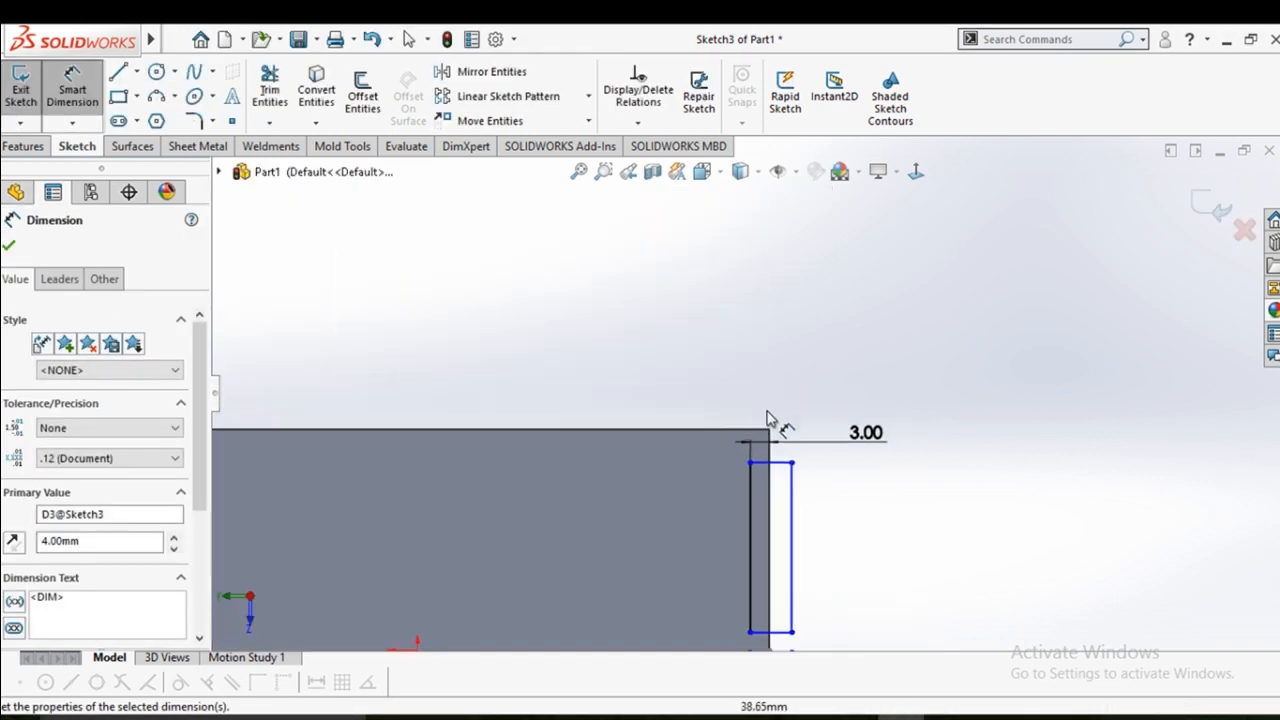
left_click(760, 431)
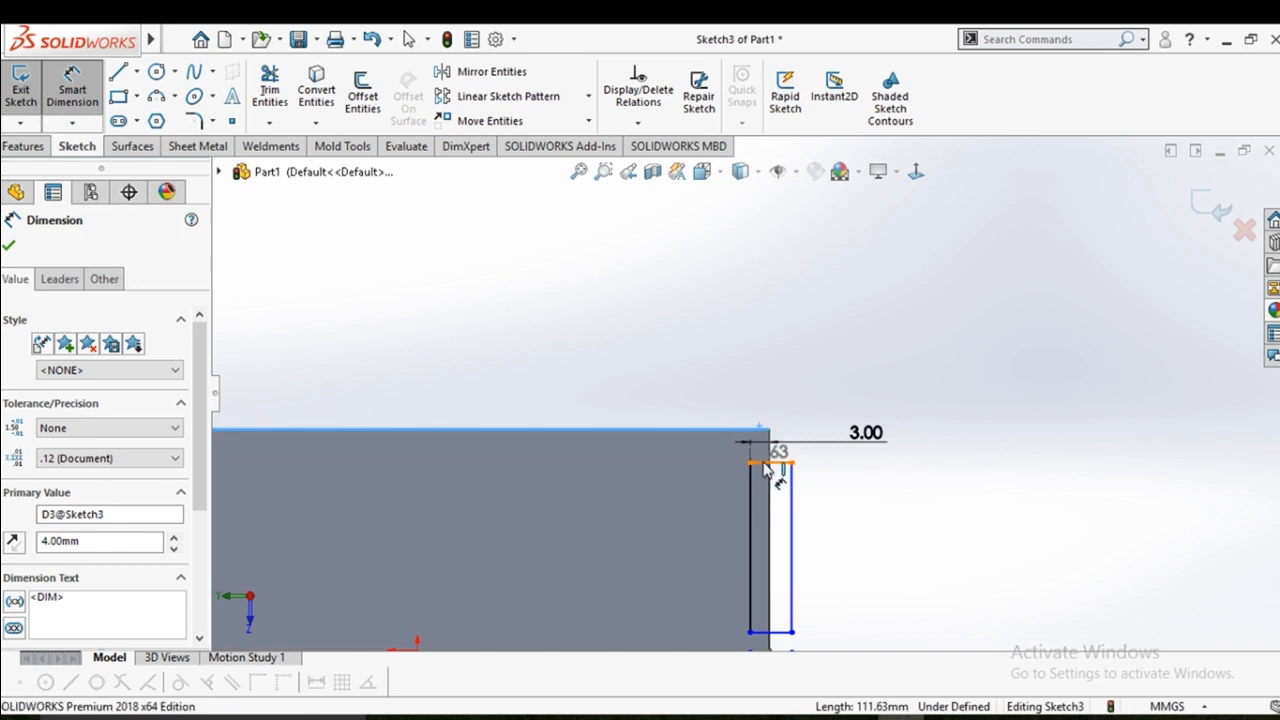
left_click(765, 464)
left_click(808, 397)
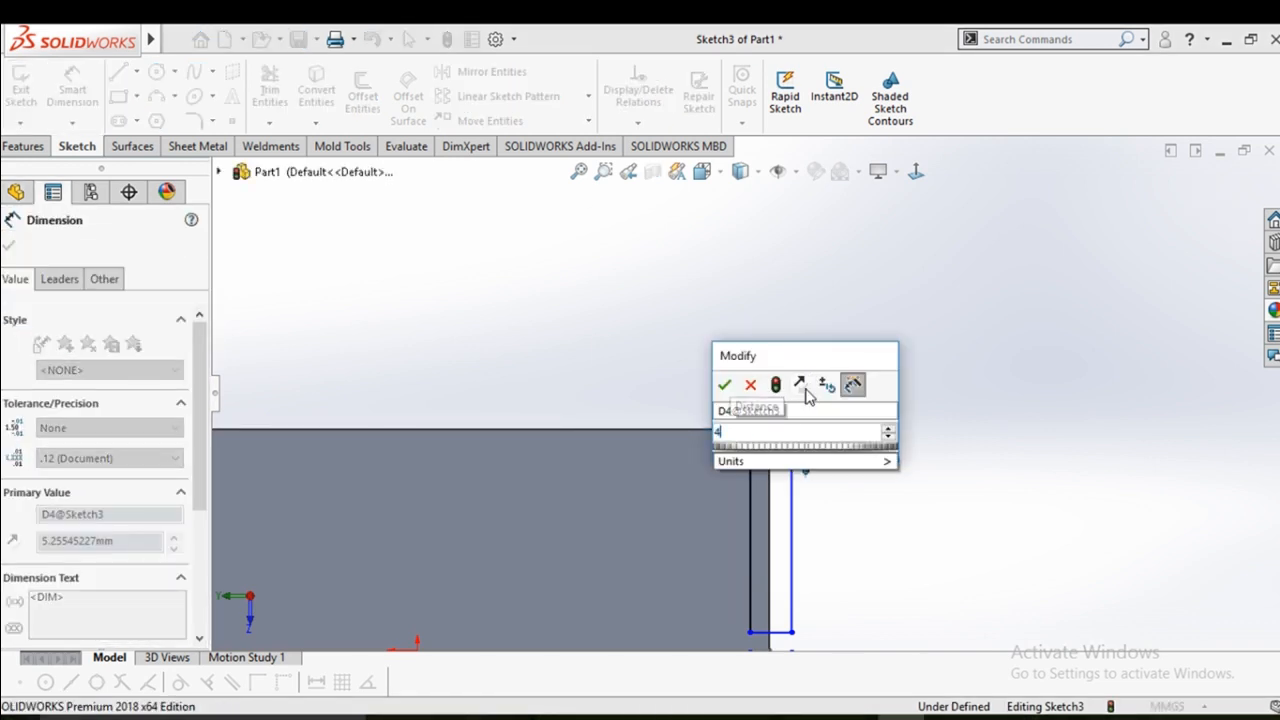
type("4")
key("Return")
Dimension the gap between the two rectangles' facing short edges at 3 mm and exit the sketch
scroll(831, 478, "up", 3)
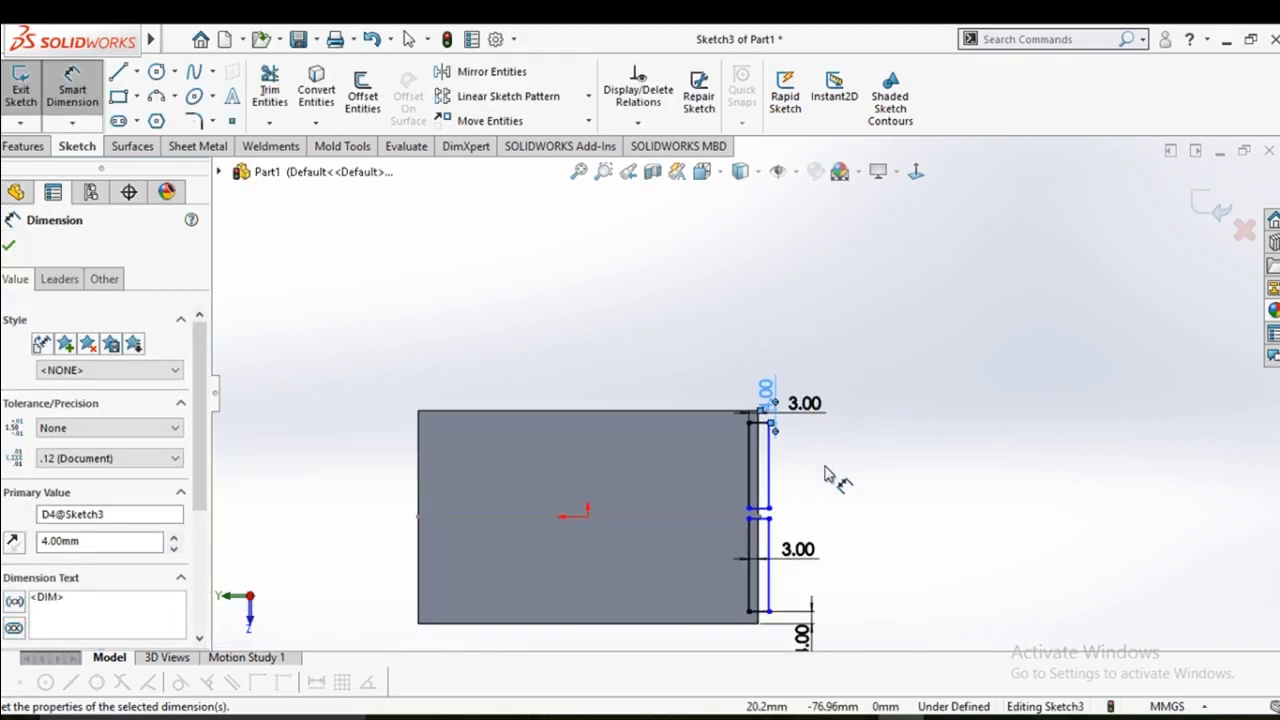
scroll(737, 463, "down", 6)
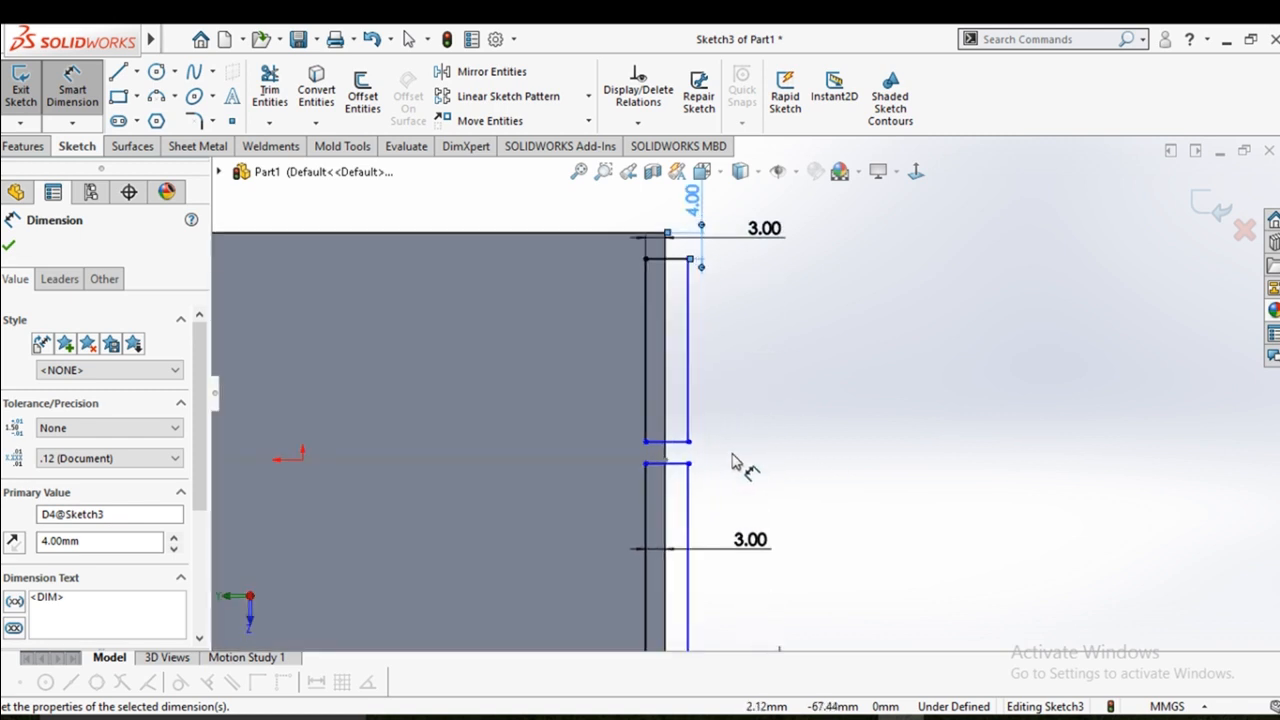
left_click(668, 440)
left_click(668, 466)
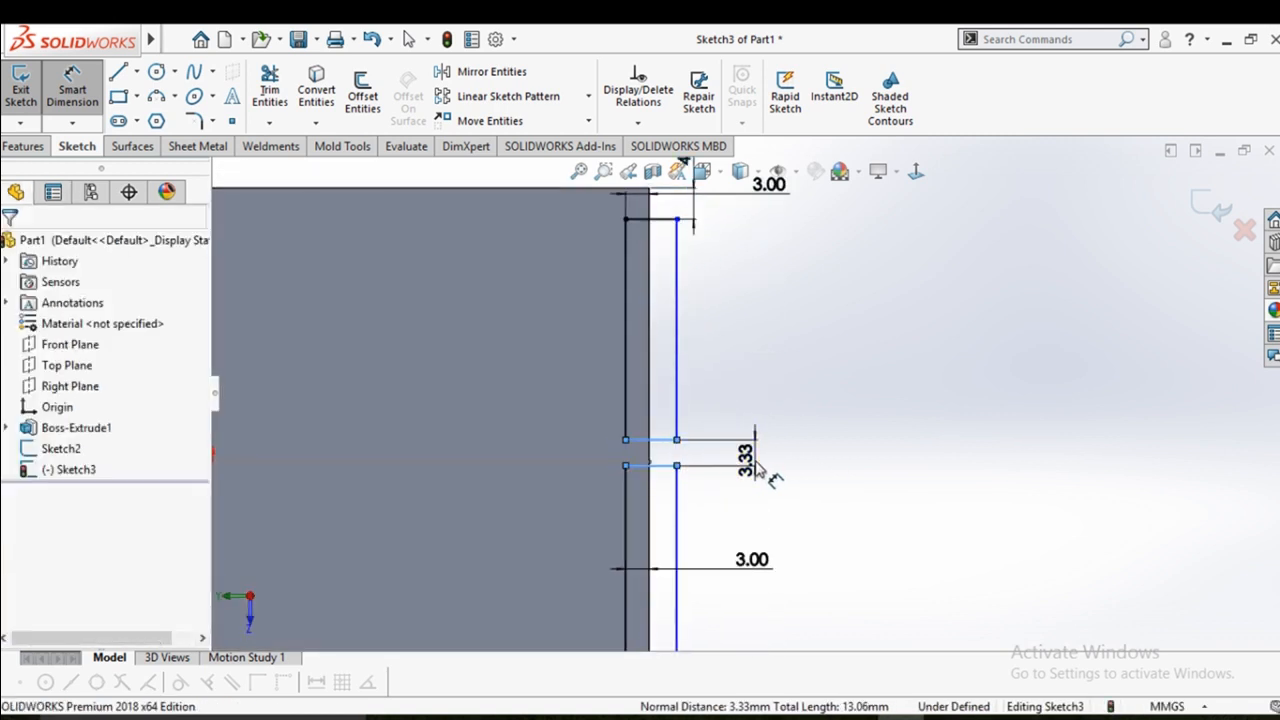
left_click(757, 468)
key("Return")
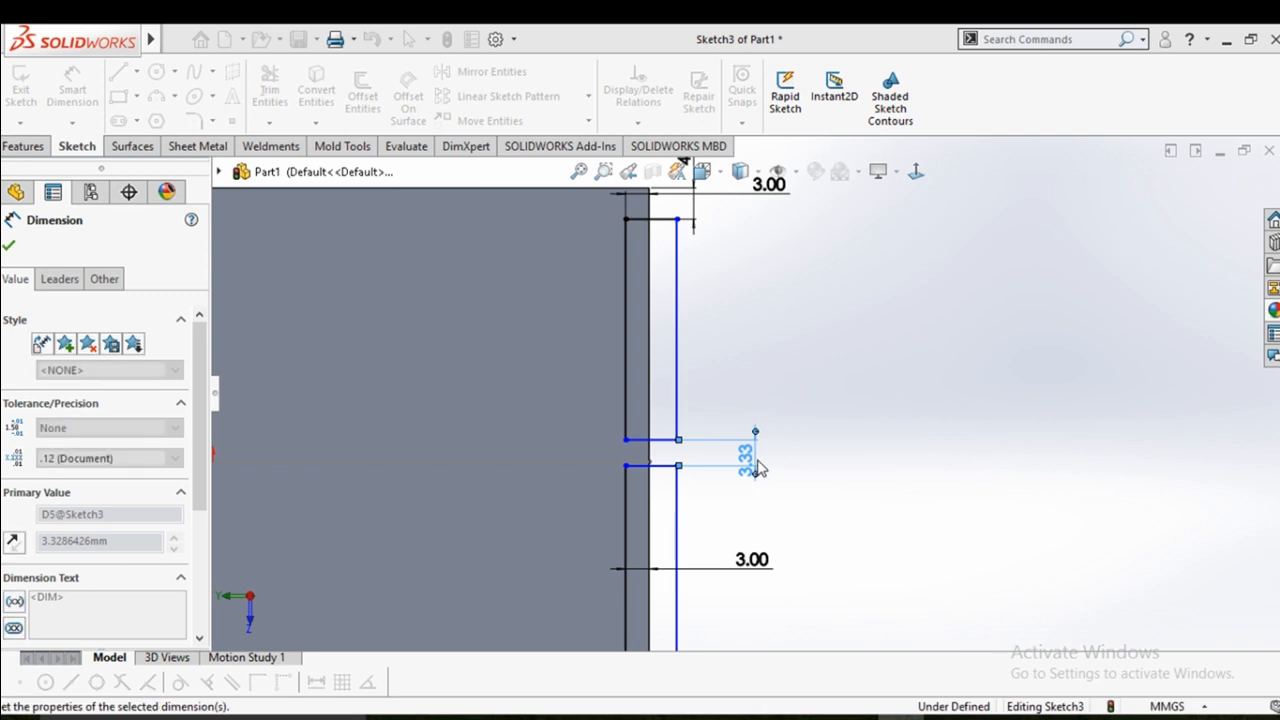
scroll(775, 402, "up", 4)
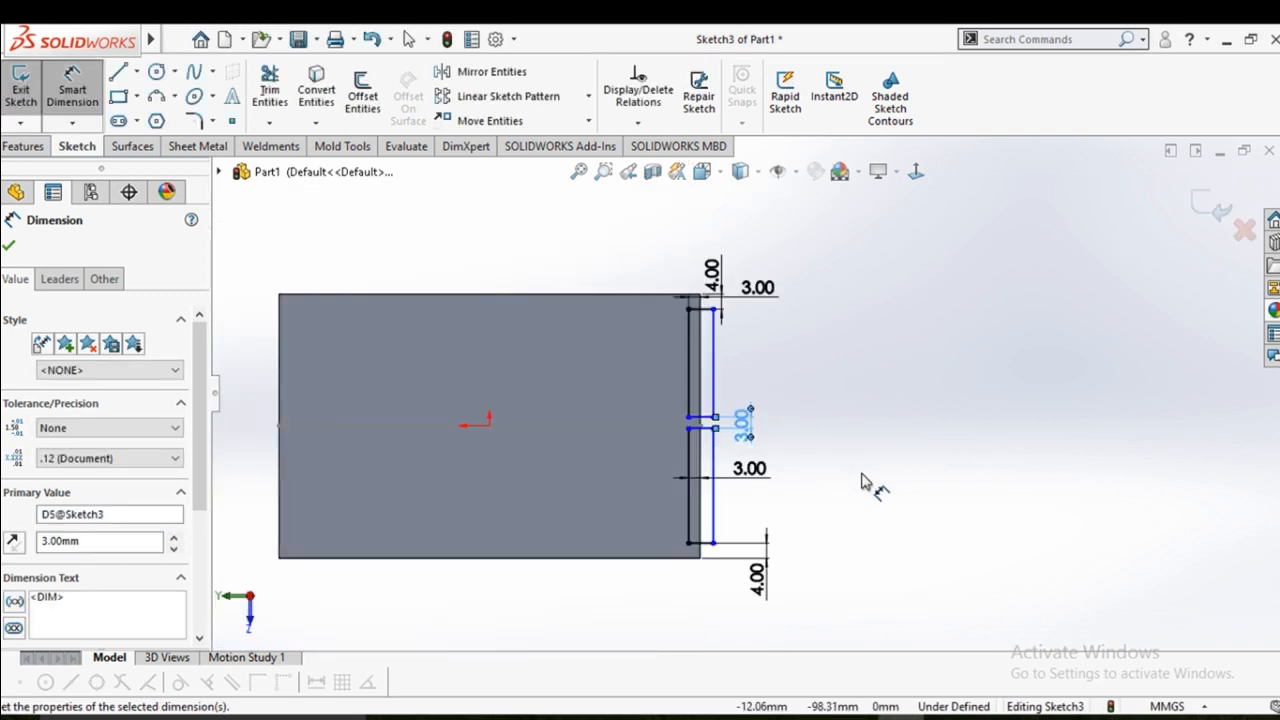
key("Escape")
scroll(850, 480, "up", 3)
scroll(848, 470, "down", 2)
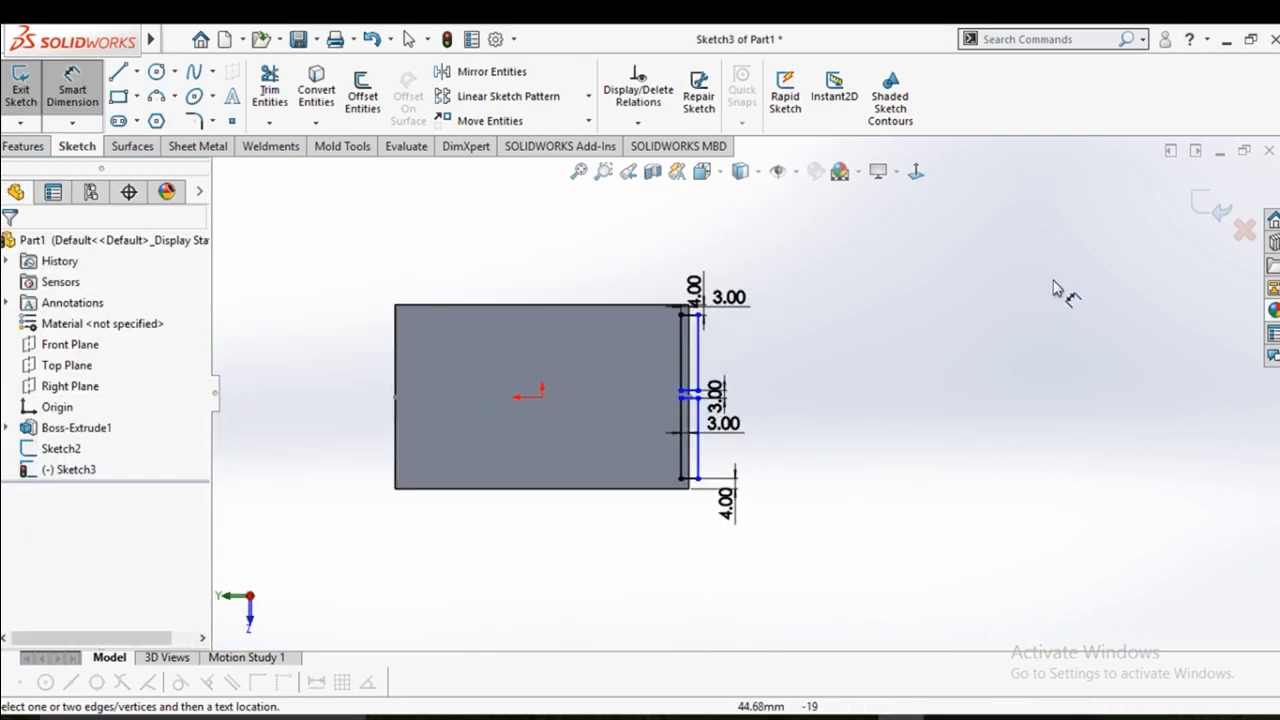
left_click(1220, 208)
mouse_move(957, 277)
middle_mouse_down()
mouse_move(896, 335)
mouse_move(915, 344)
middle_mouse_up()
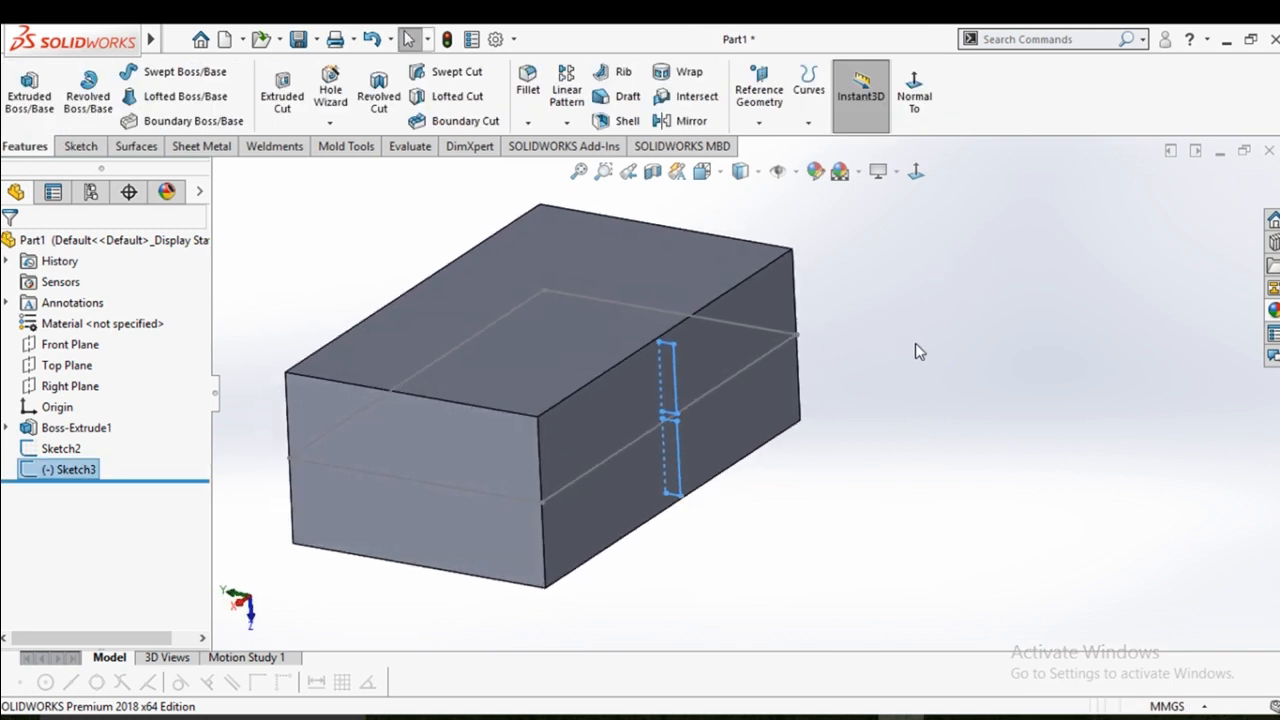
Create a swept cut using Sketch3 as the profile and the mid-height outline Sketch2 as the path
left_click(134, 146)
left_click(78, 146)
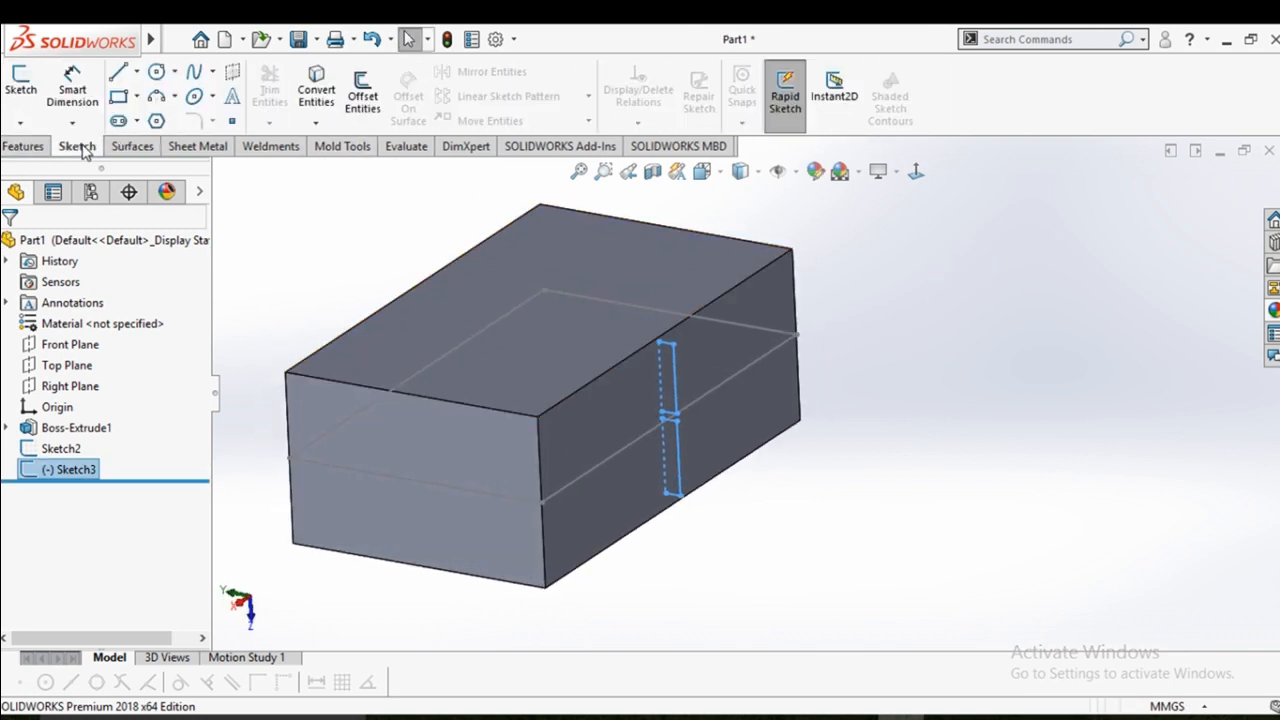
left_click(24, 147)
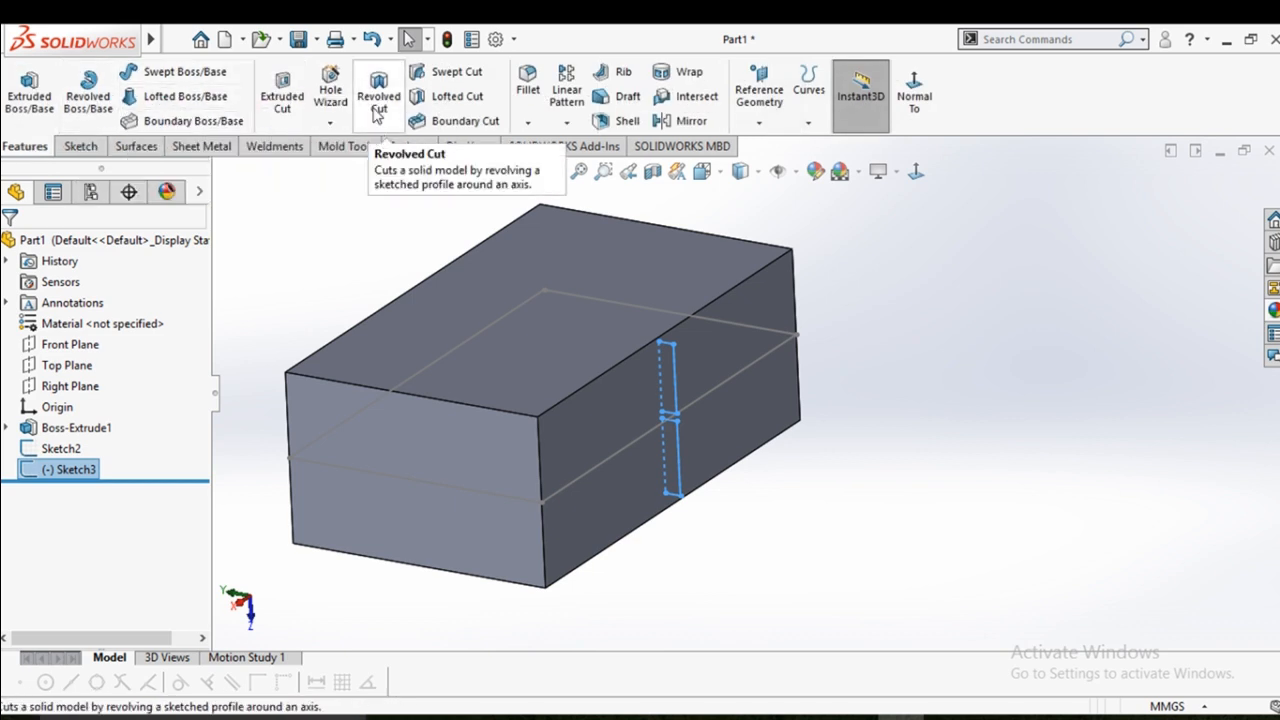
left_click(452, 74)
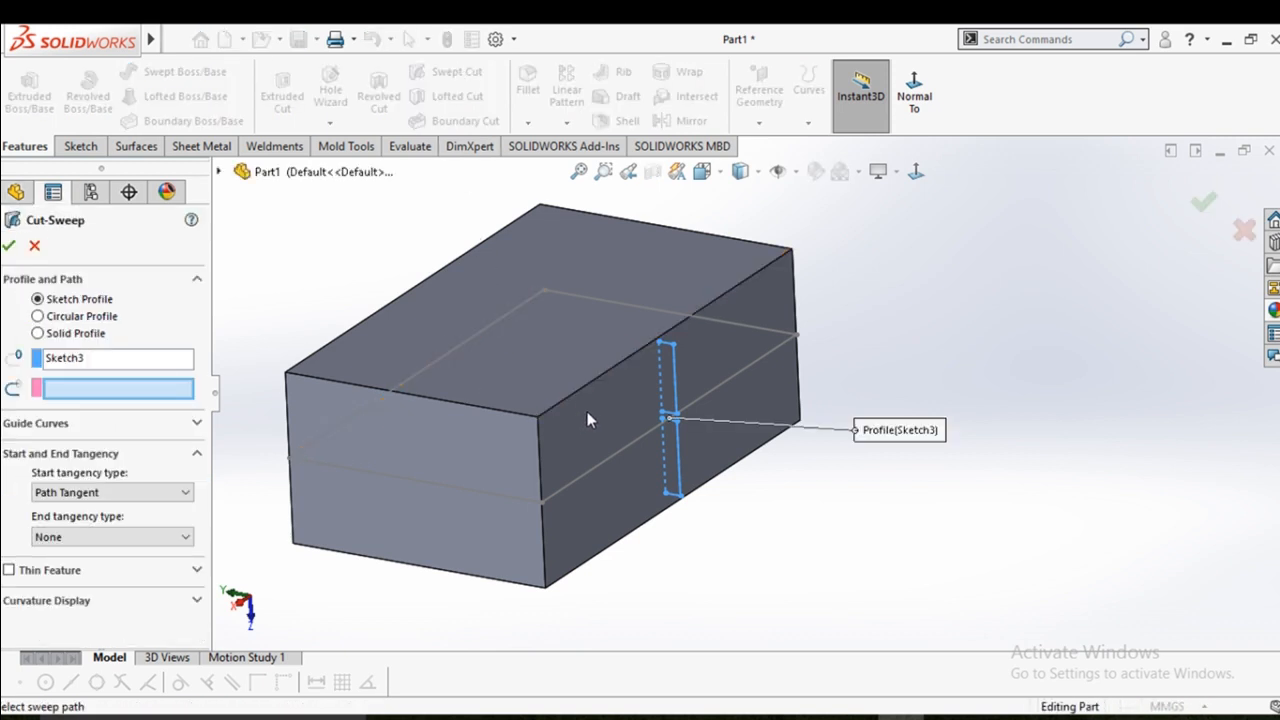
left_click(601, 464)
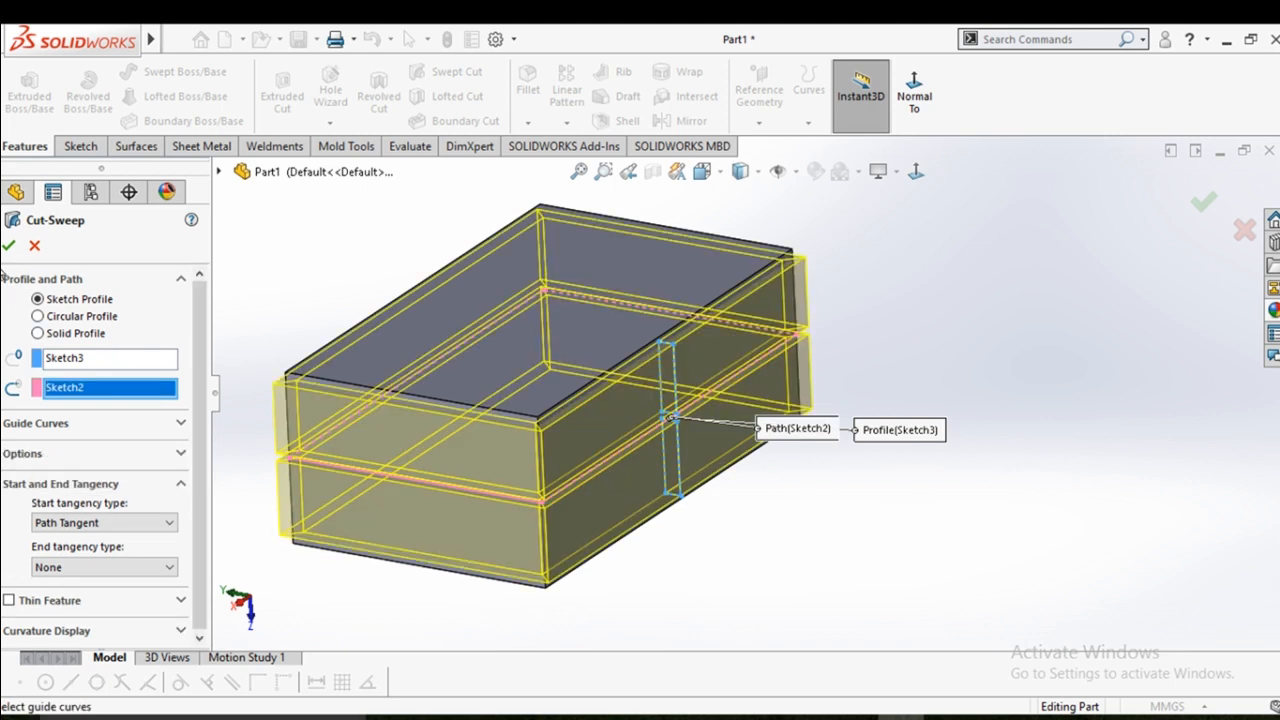
left_click(8, 245)
Start a sketch on the block's large flat top face, viewed normal to it with hidden lines visible
middle_click_drag(820, 590, 872, 531)
mouse_move(875, 457)
middle_mouse_down()
mouse_move(903, 480)
mouse_move(866, 334)
mouse_move(867, 366)
mouse_move(903, 363)
mouse_move(877, 377)
mouse_move(826, 291)
mouse_move(743, 262)
mouse_move(651, 314)
mouse_move(717, 249)
mouse_move(877, 491)
mouse_move(834, 394)
mouse_move(769, 471)
middle_mouse_up()
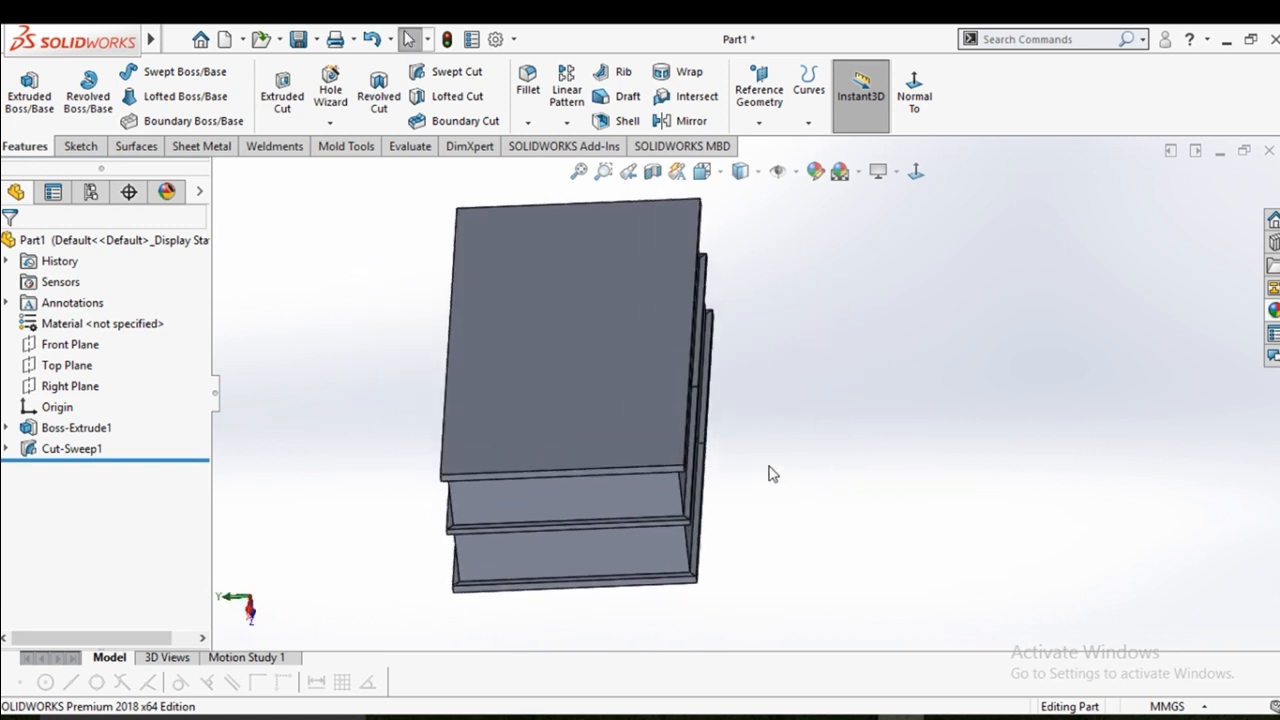
left_click(583, 371)
left_click(654, 297)
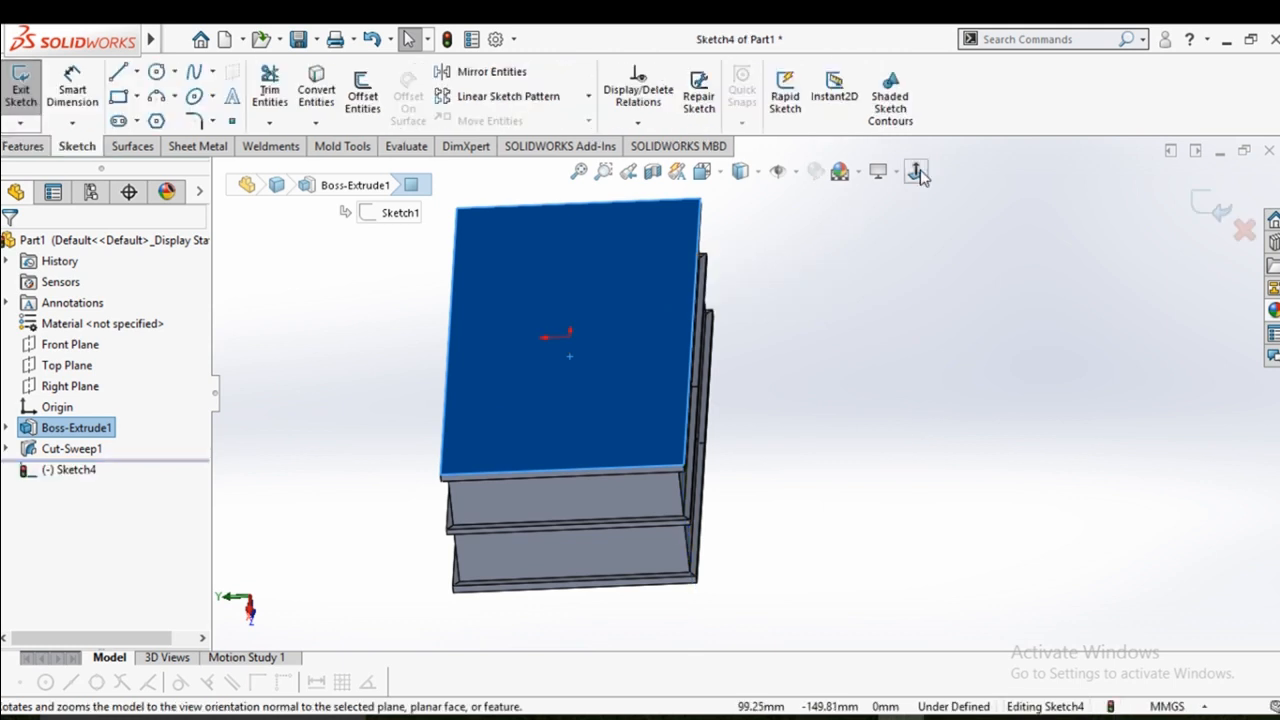
left_click(759, 172)
left_click(742, 277)
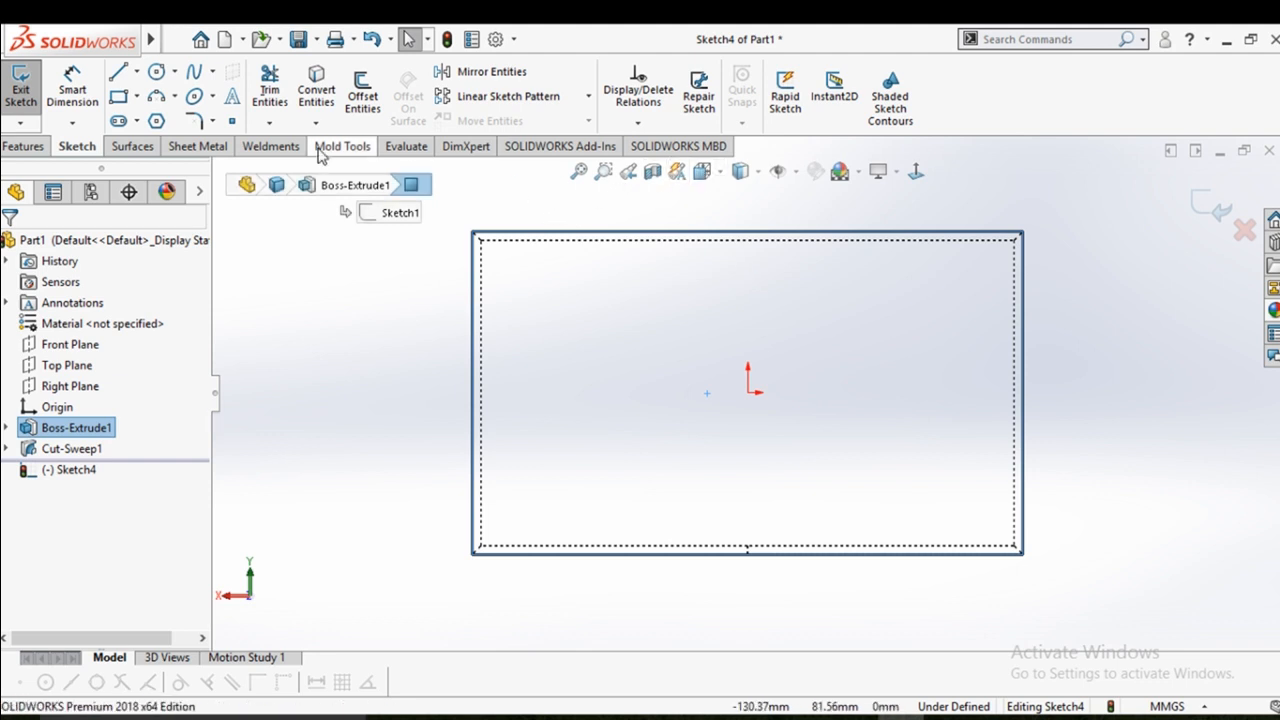
Offset the face's outer edges inward and set the offset distance to 5 mm
left_click(119, 96)
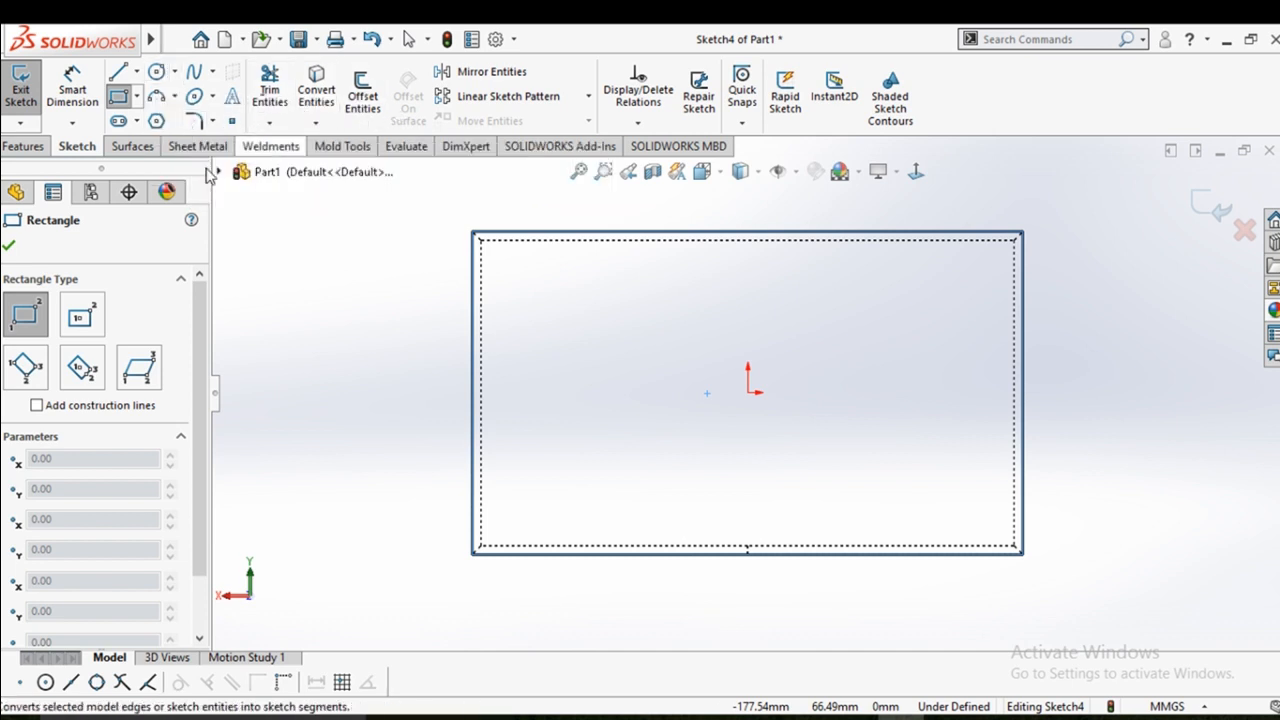
key("Escape")
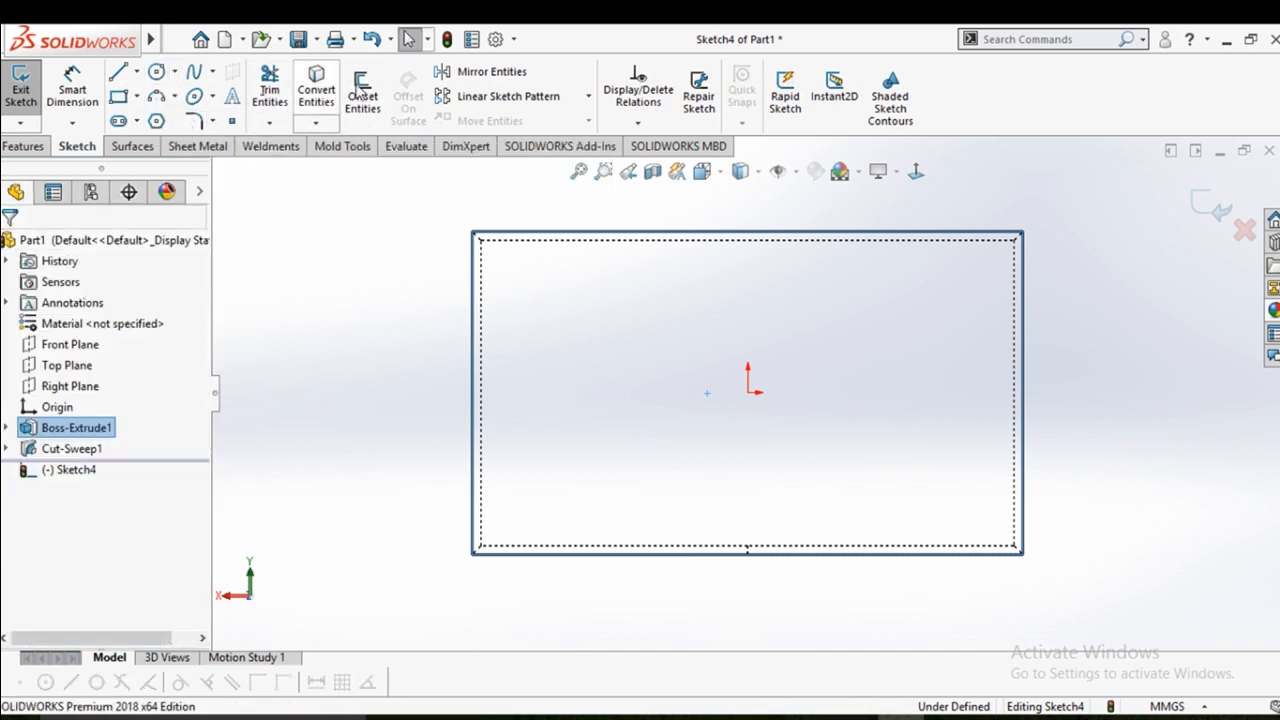
left_click(360, 92)
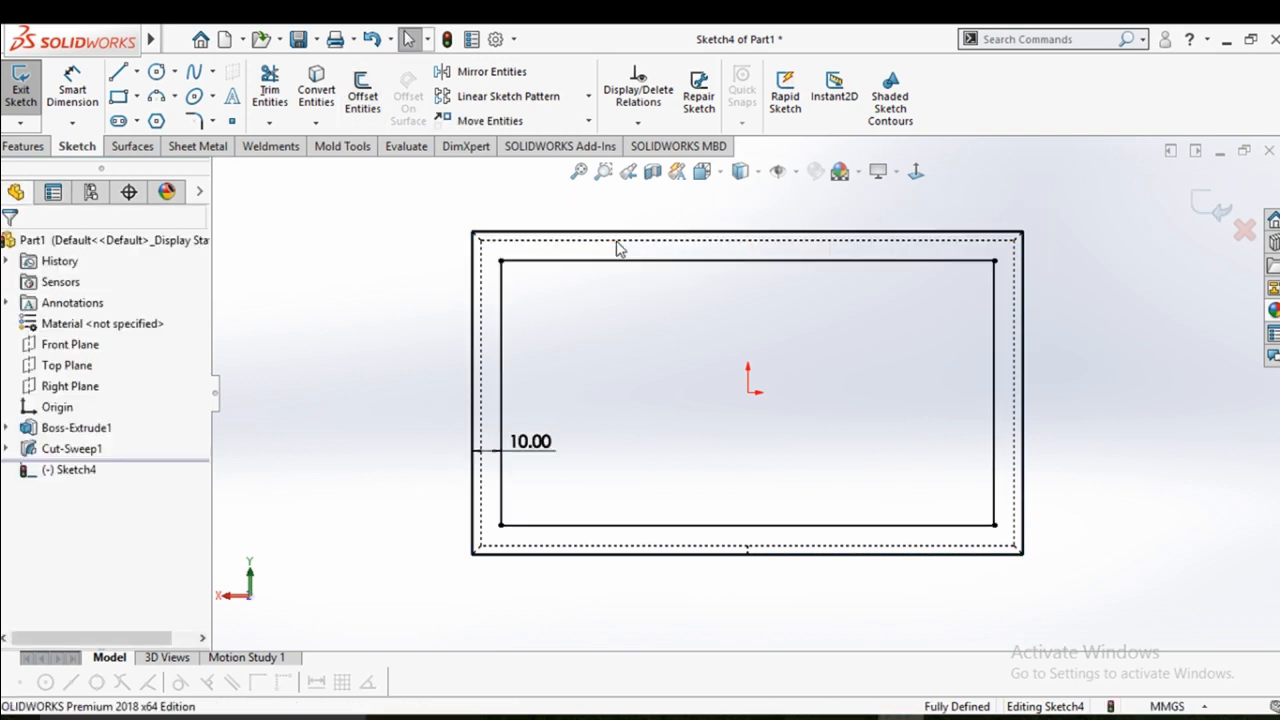
double_click(538, 443)
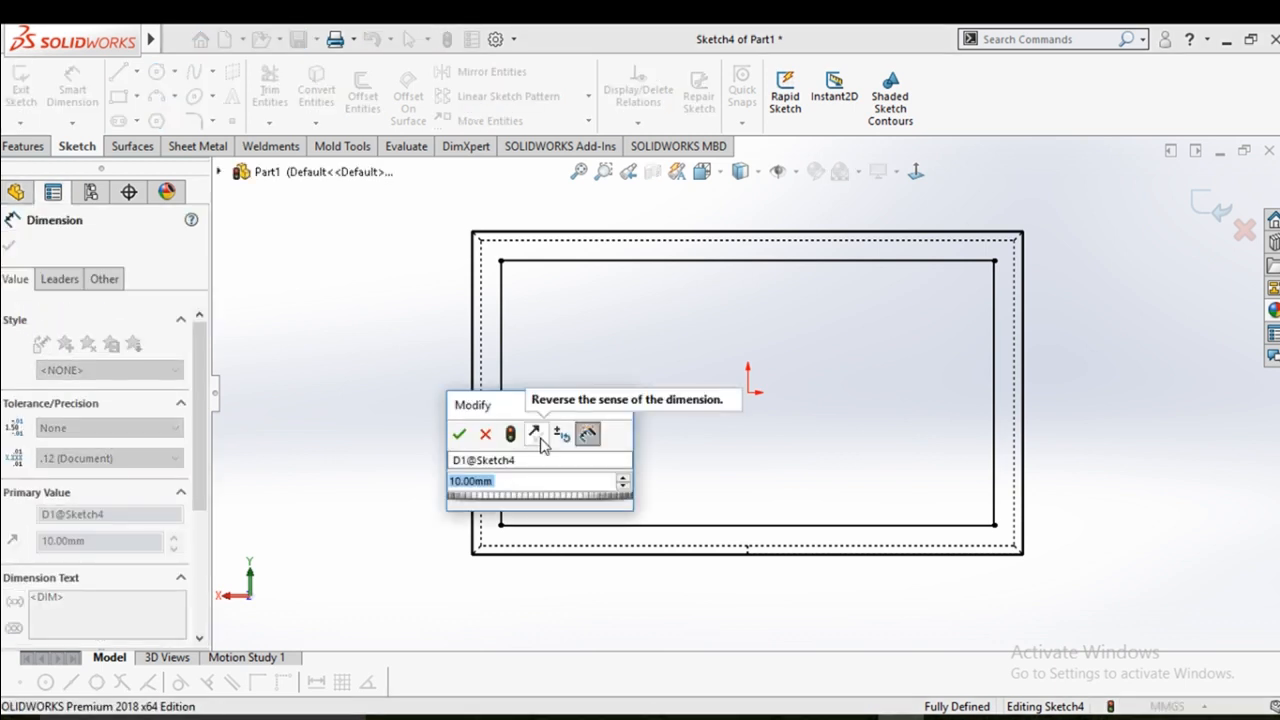
type("5")
key("Return")
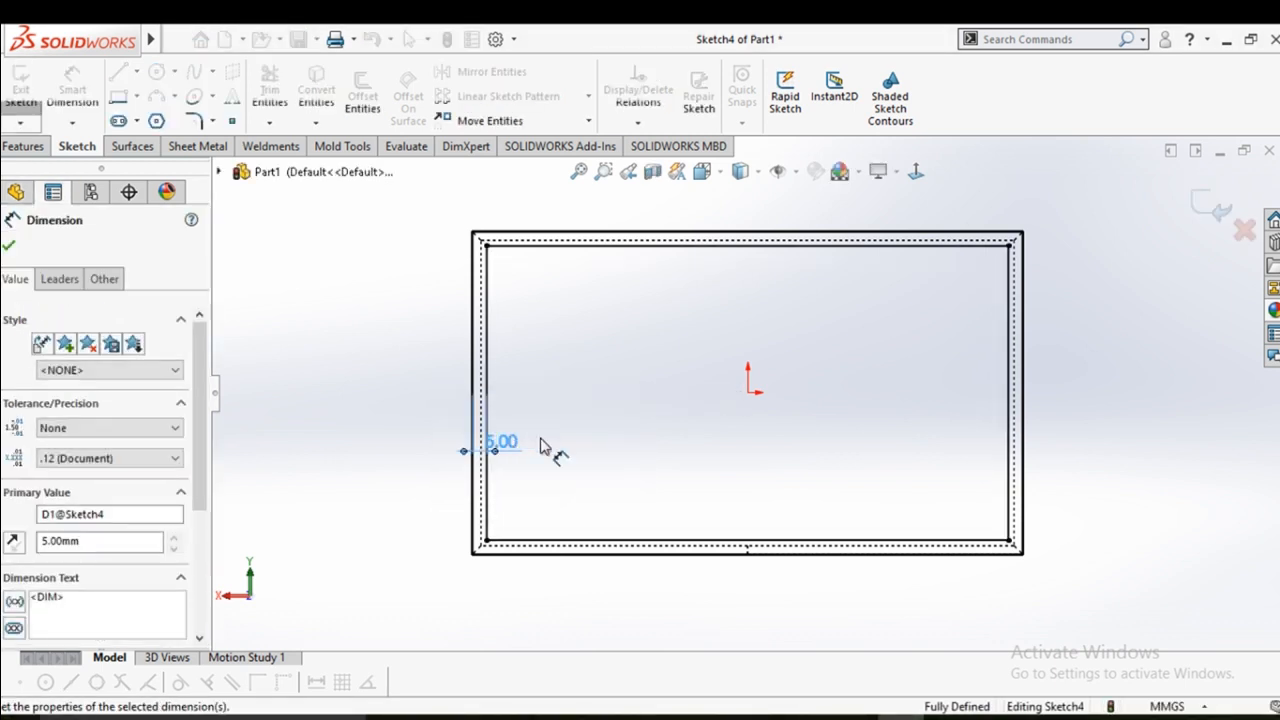
left_click(9, 249)
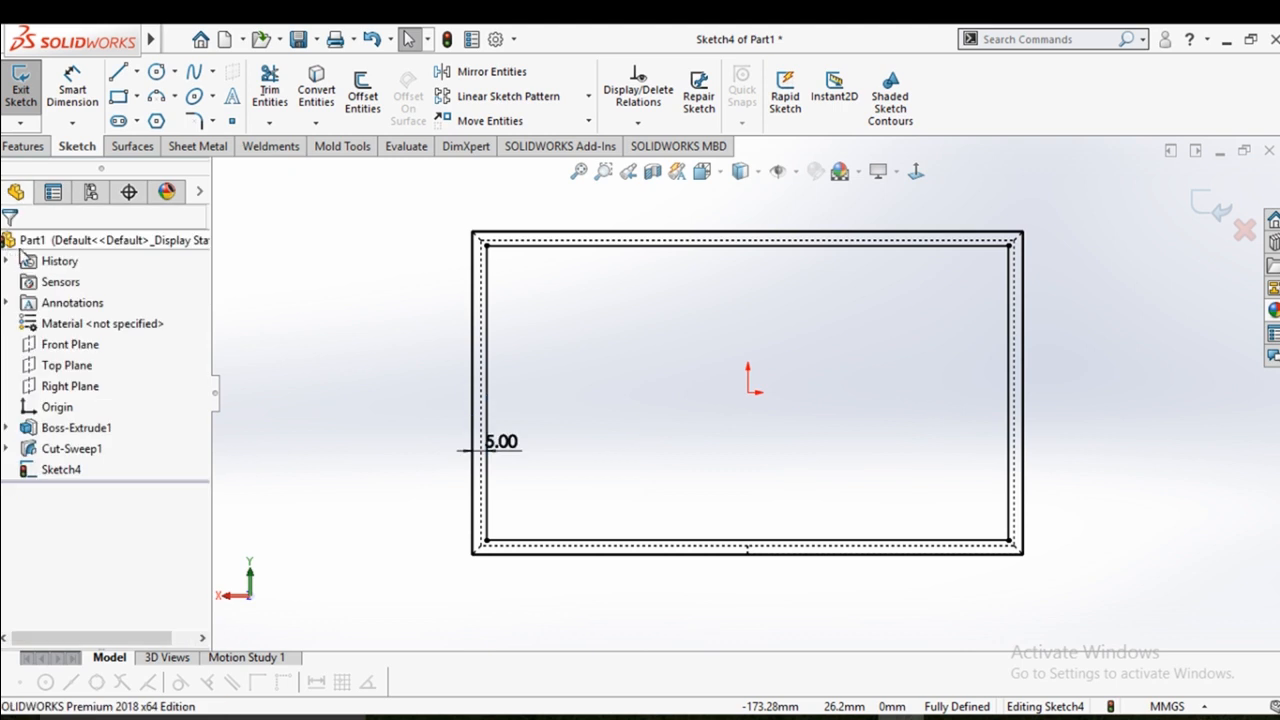
Restore the shaded-with-edges display and cut-extrude the inner offset rectangle to a blind depth of 65 mm
mouse_move(740, 171)
left_click(745, 200)
mouse_move(717, 251)
middle_mouse_down()
mouse_move(586, 329)
mouse_move(600, 334)
middle_mouse_up()
left_click(24, 146)
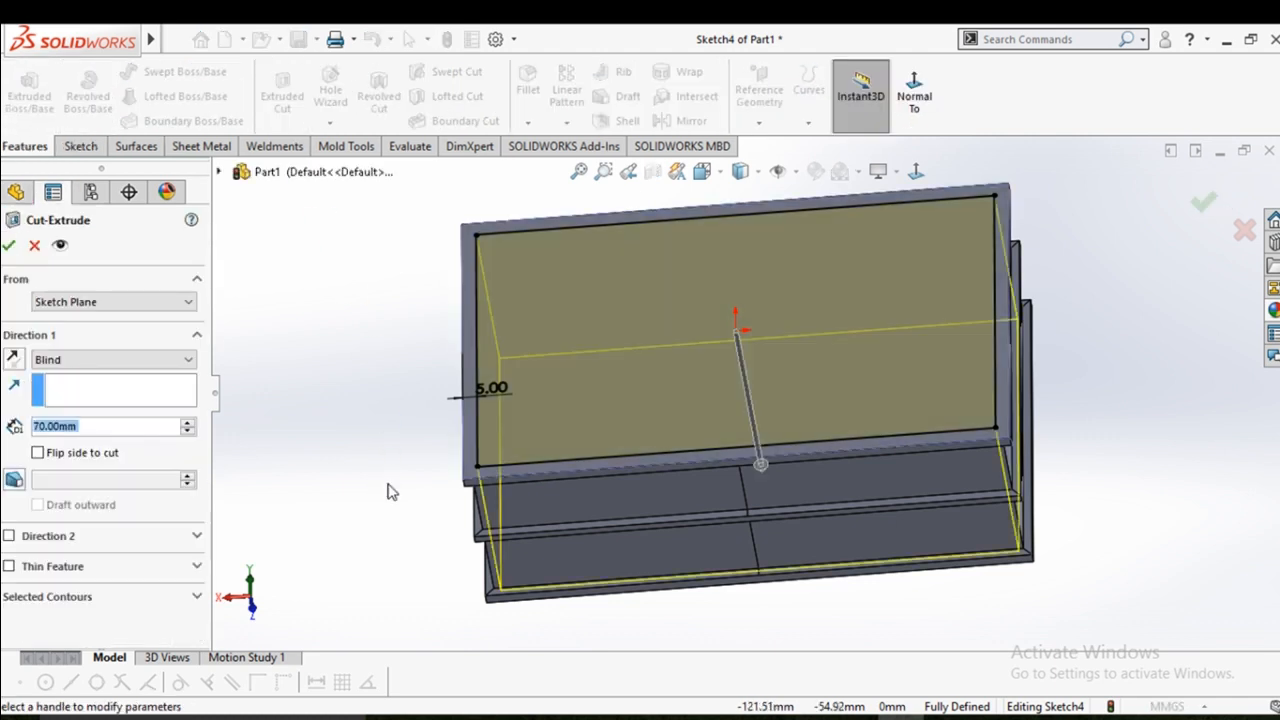
middle_click_drag(389, 491, 410, 462)
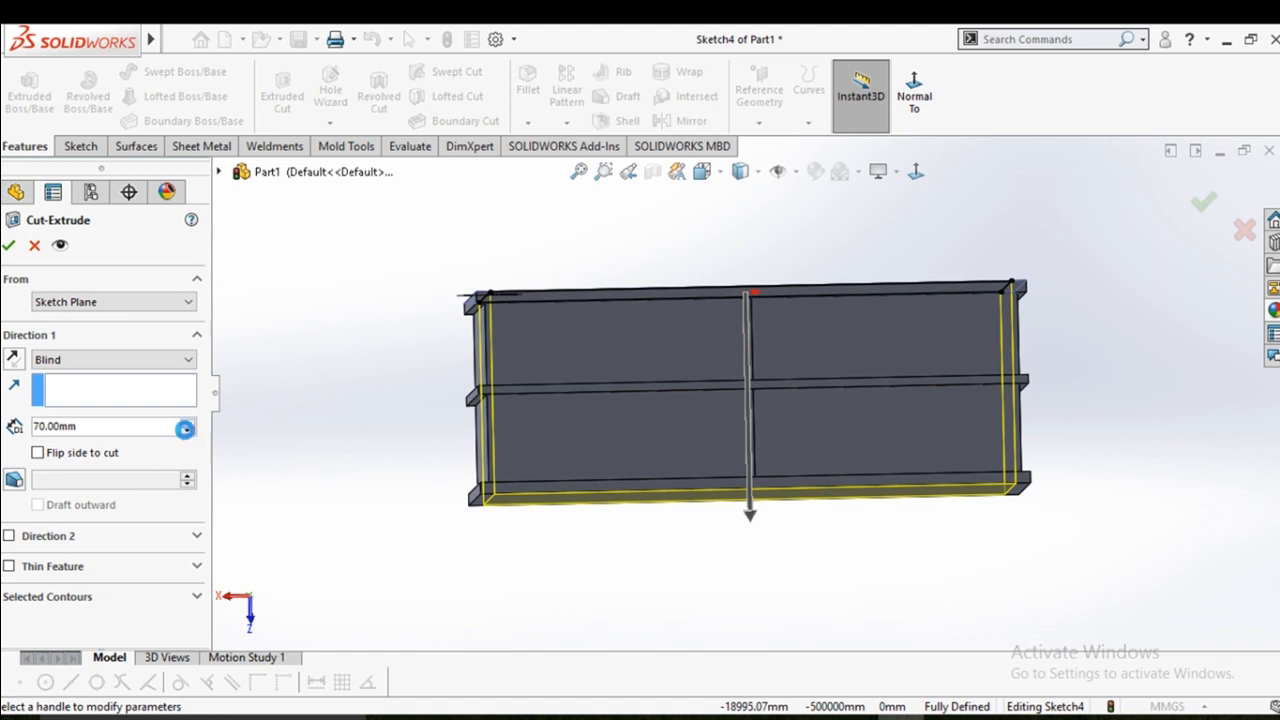
left_click(187, 432)
middle_click_drag(367, 420, 366, 449)
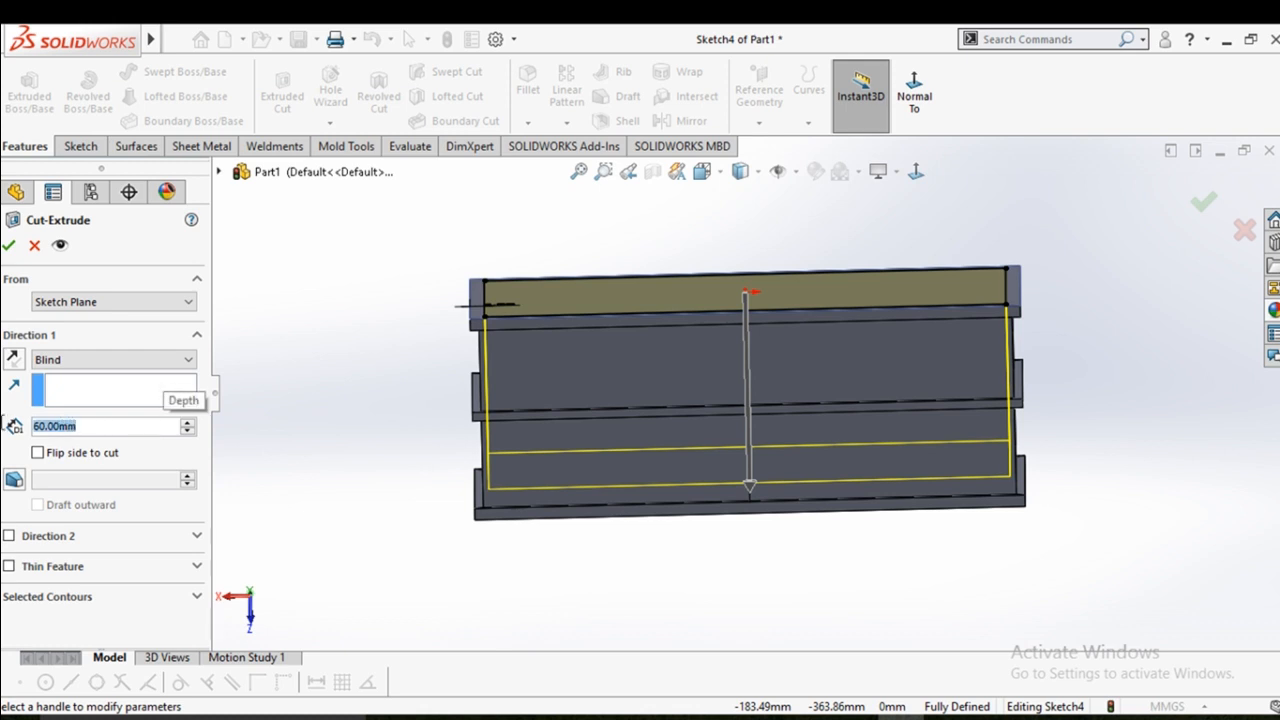
type("65")
key("Return")
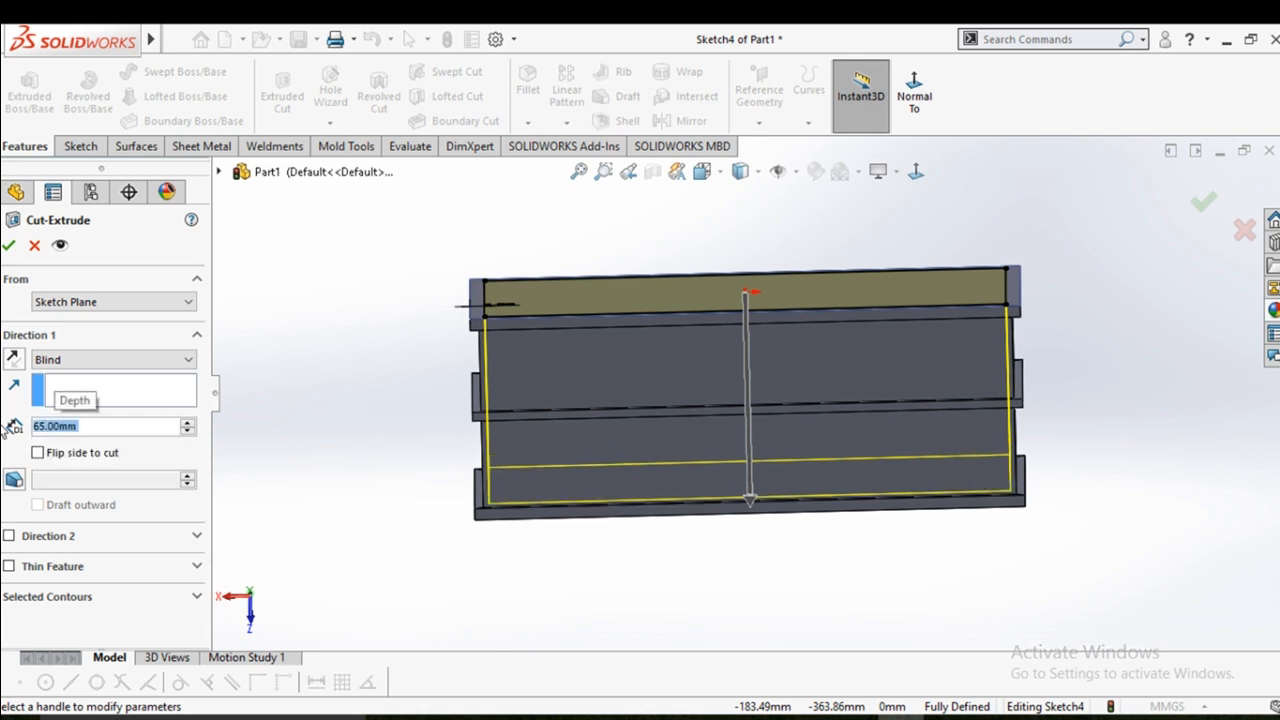
left_click(9, 246)
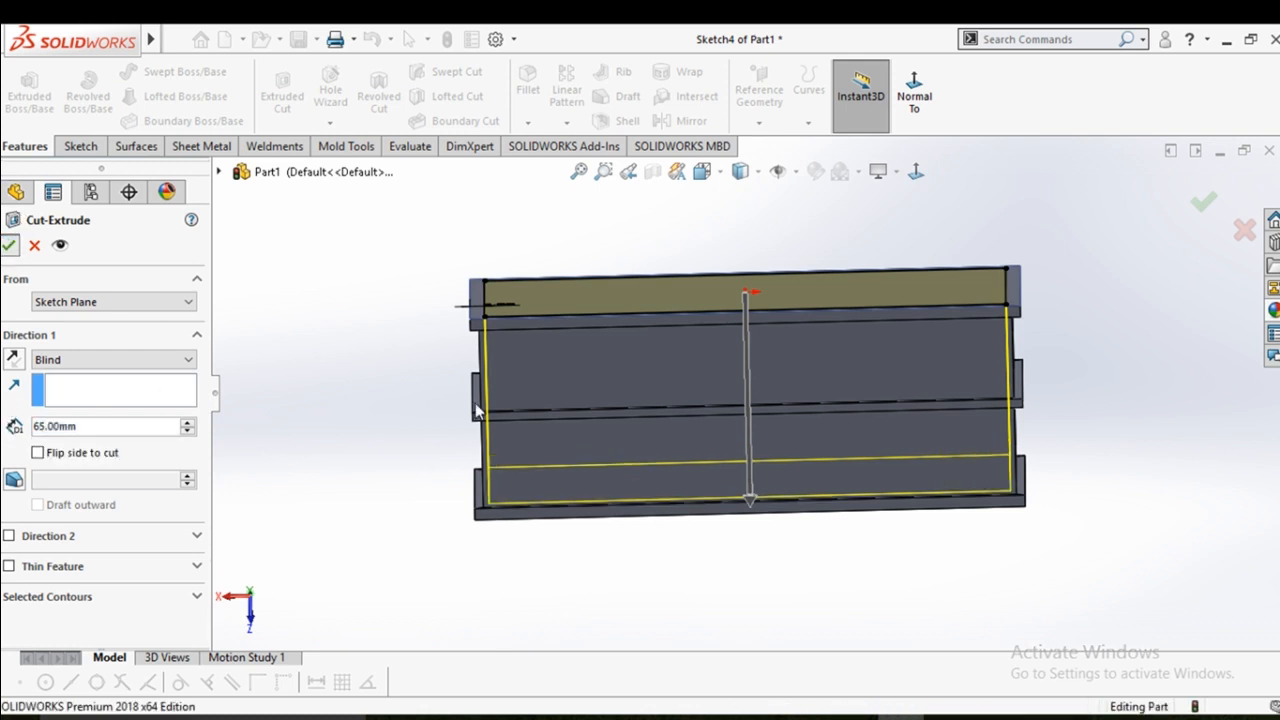
Start a sketch on the Top Plane and view it normal to the plane
middle_click_drag(346, 408, 829, 371)
key("space")
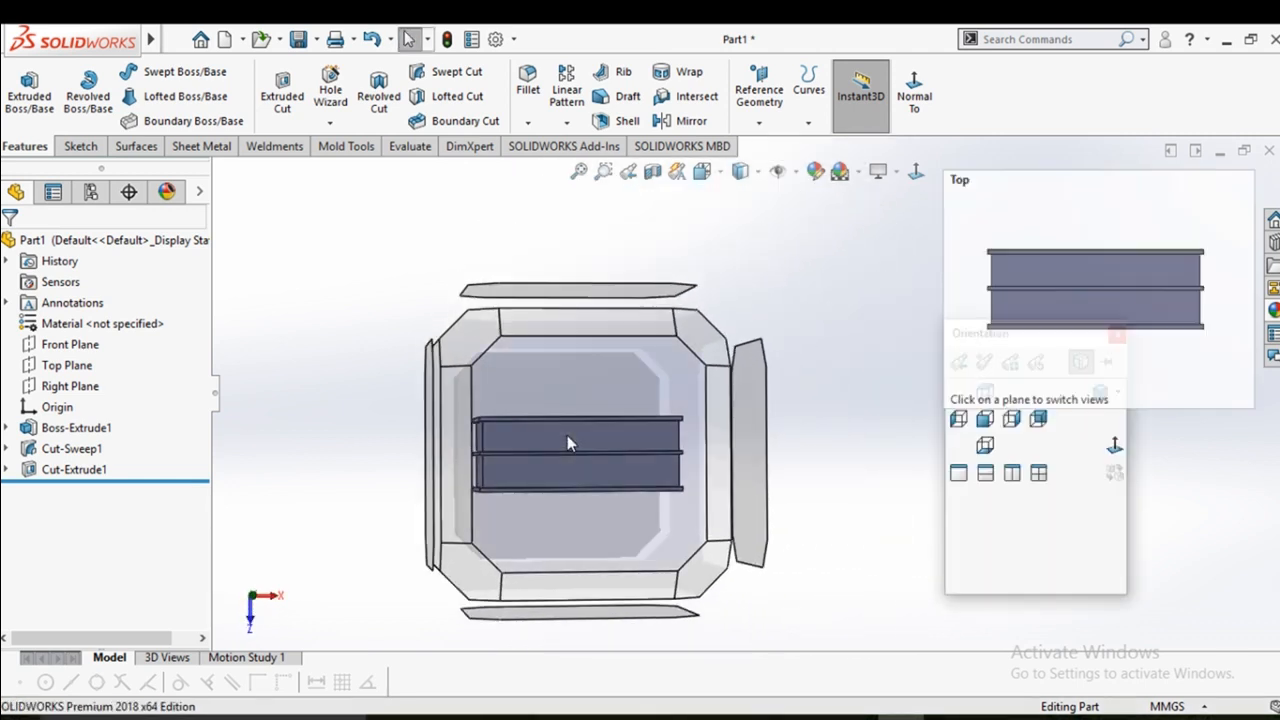
left_click(567, 437)
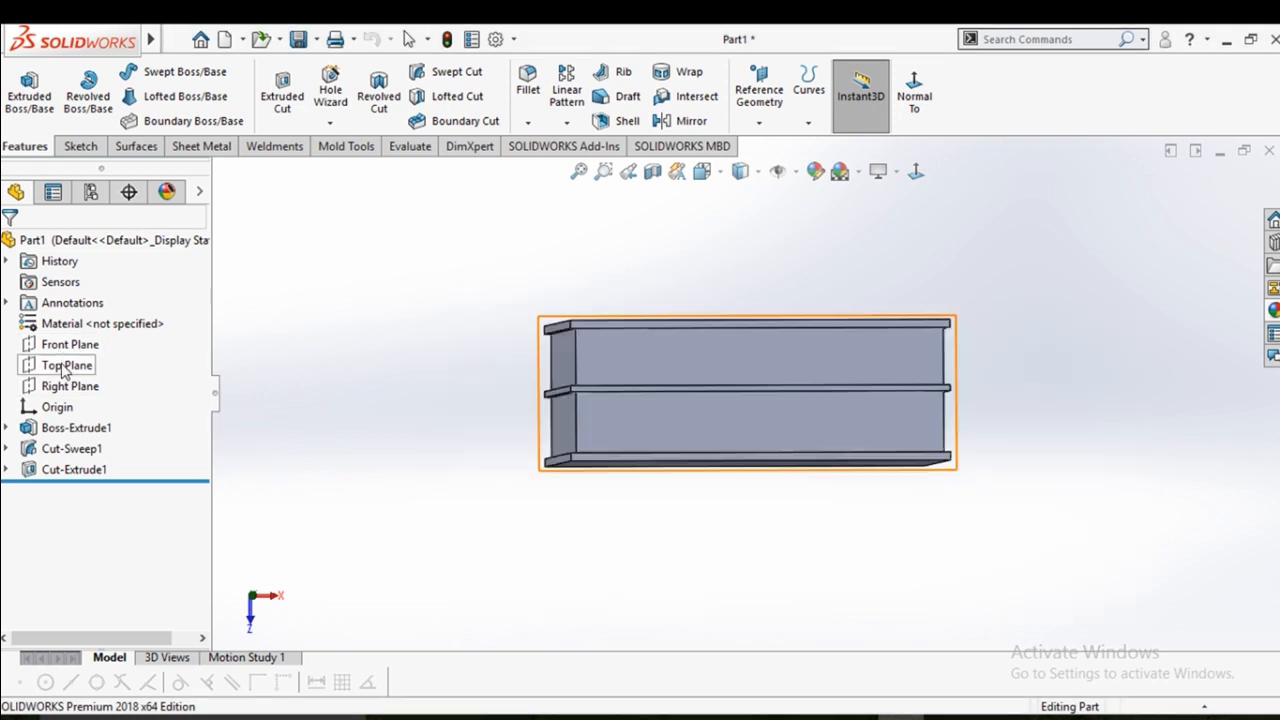
middle_click_drag(314, 390, 320, 437)
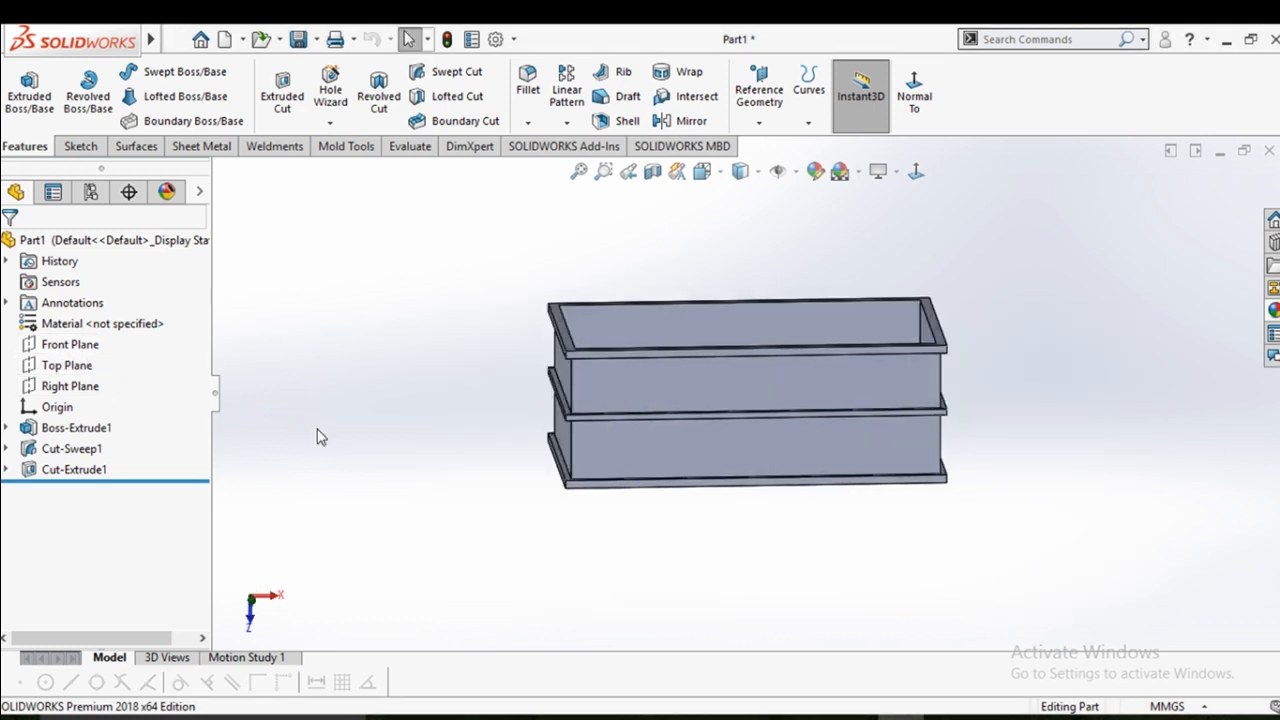
left_click(64, 366)
middle_click_drag(255, 412, 268, 440)
left_click(84, 370)
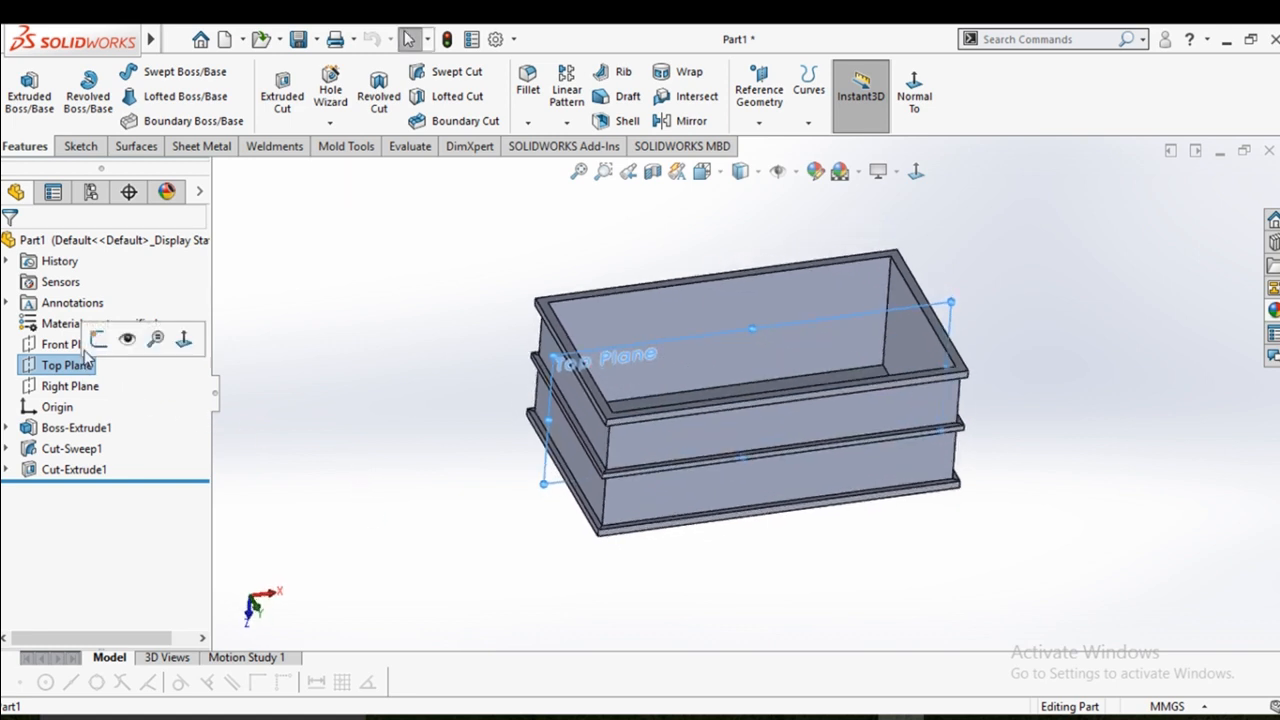
left_click(31, 367)
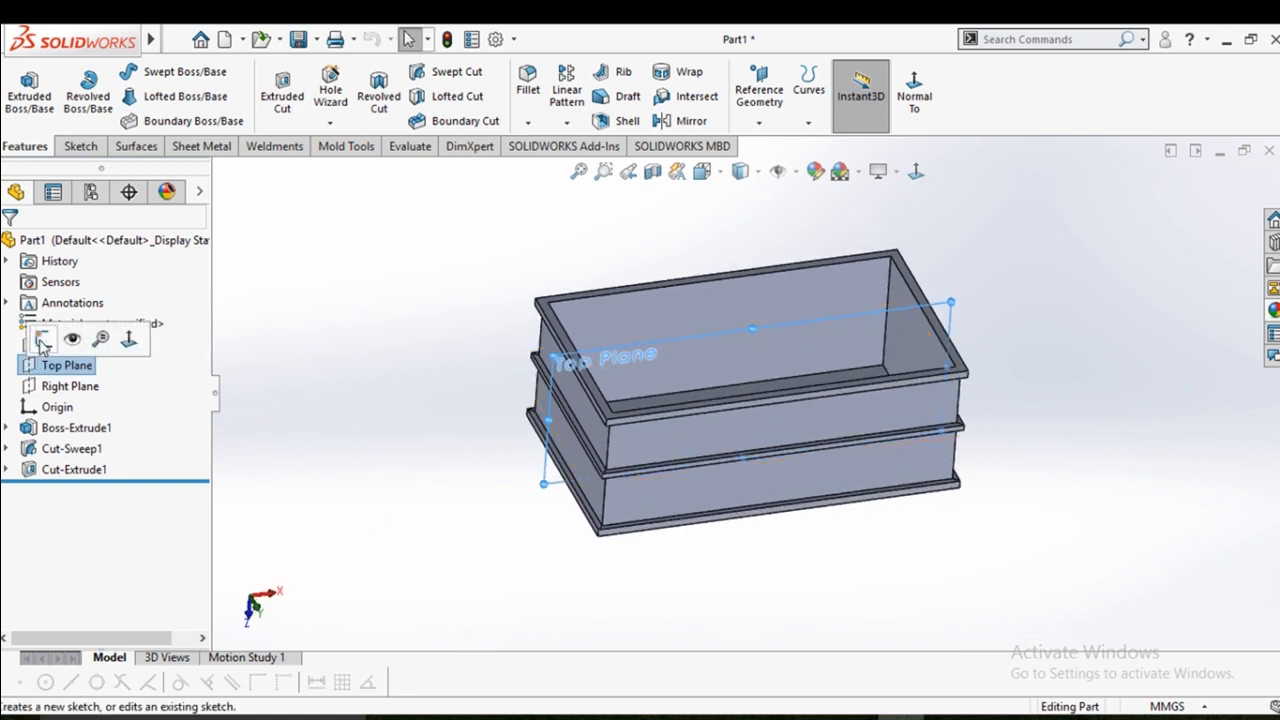
left_click(44, 340)
left_click(915, 172)
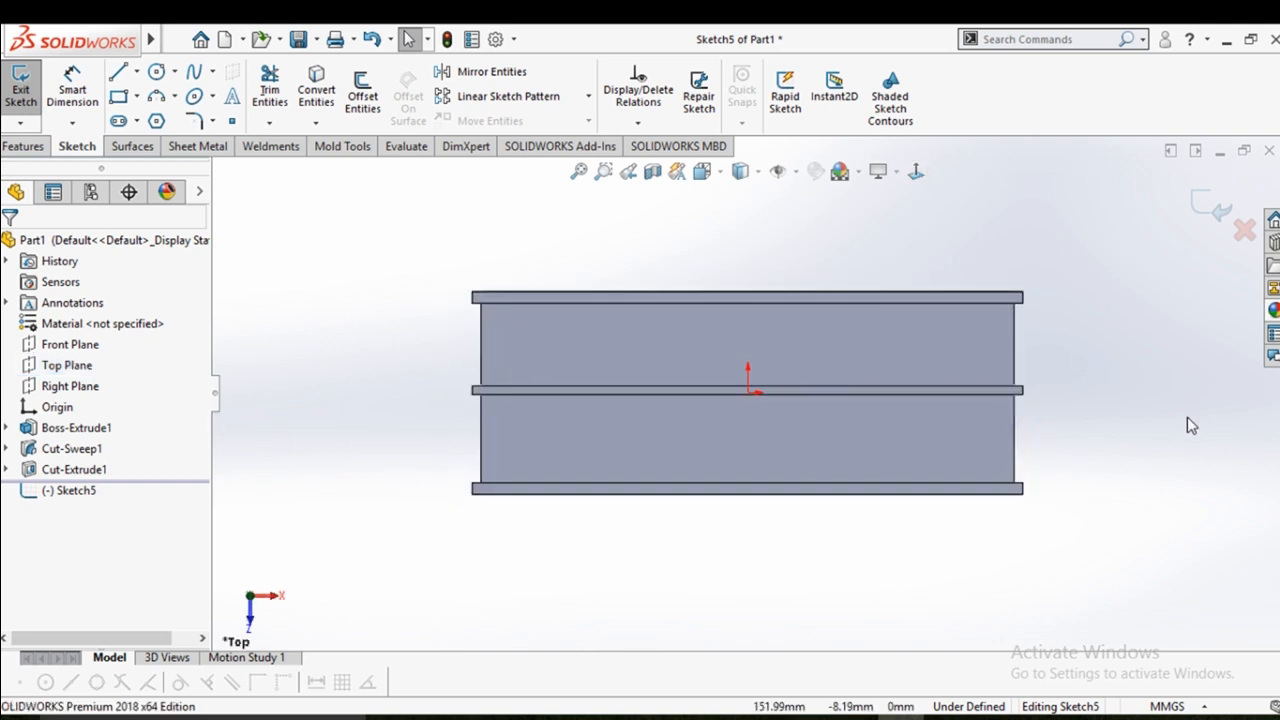
Sketch a small tilted square from four lines near the upper-left corner of the box's upper side panel
left_click(139, 74)
left_click(147, 91)
scroll(495, 315, "down", 3)
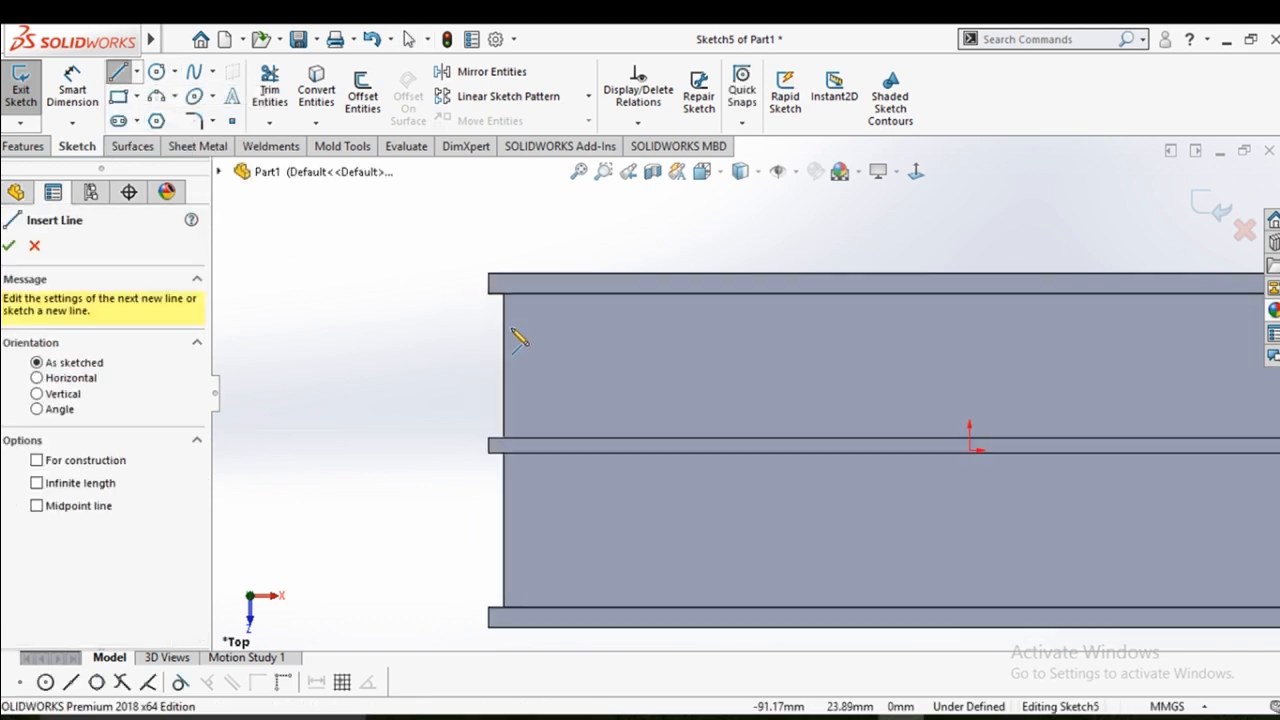
left_click(541, 309)
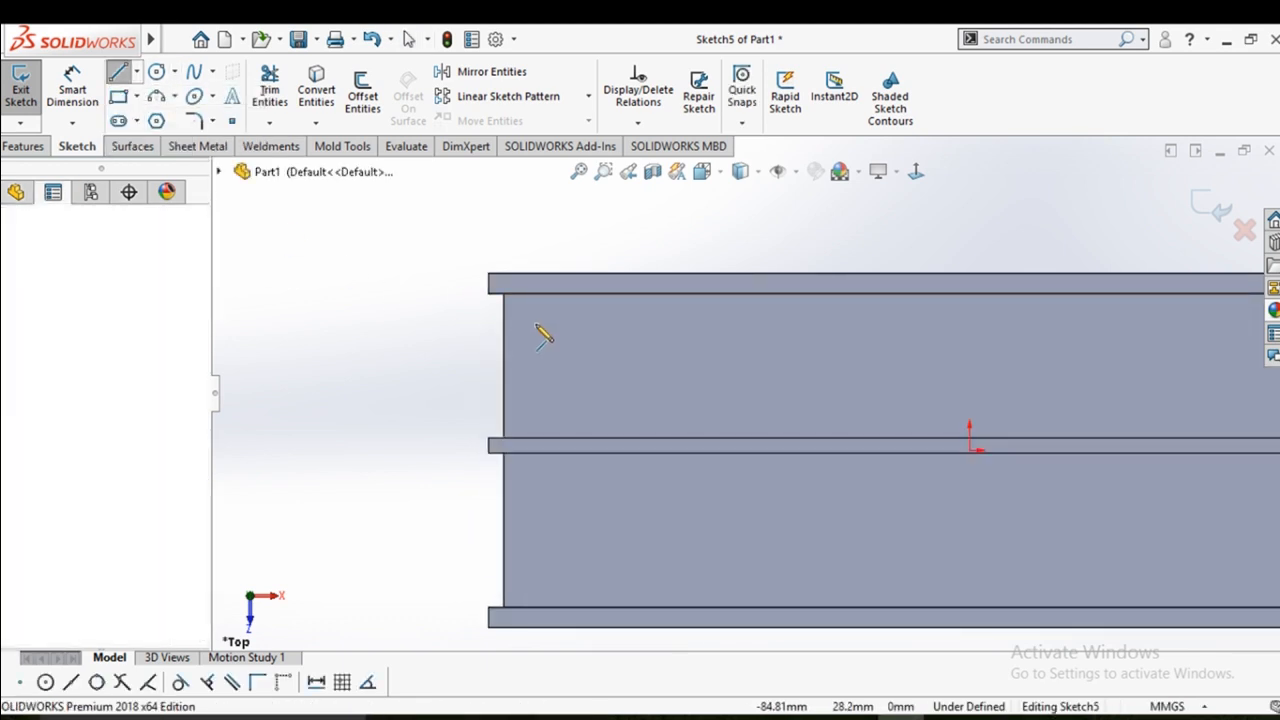
left_click(518, 346)
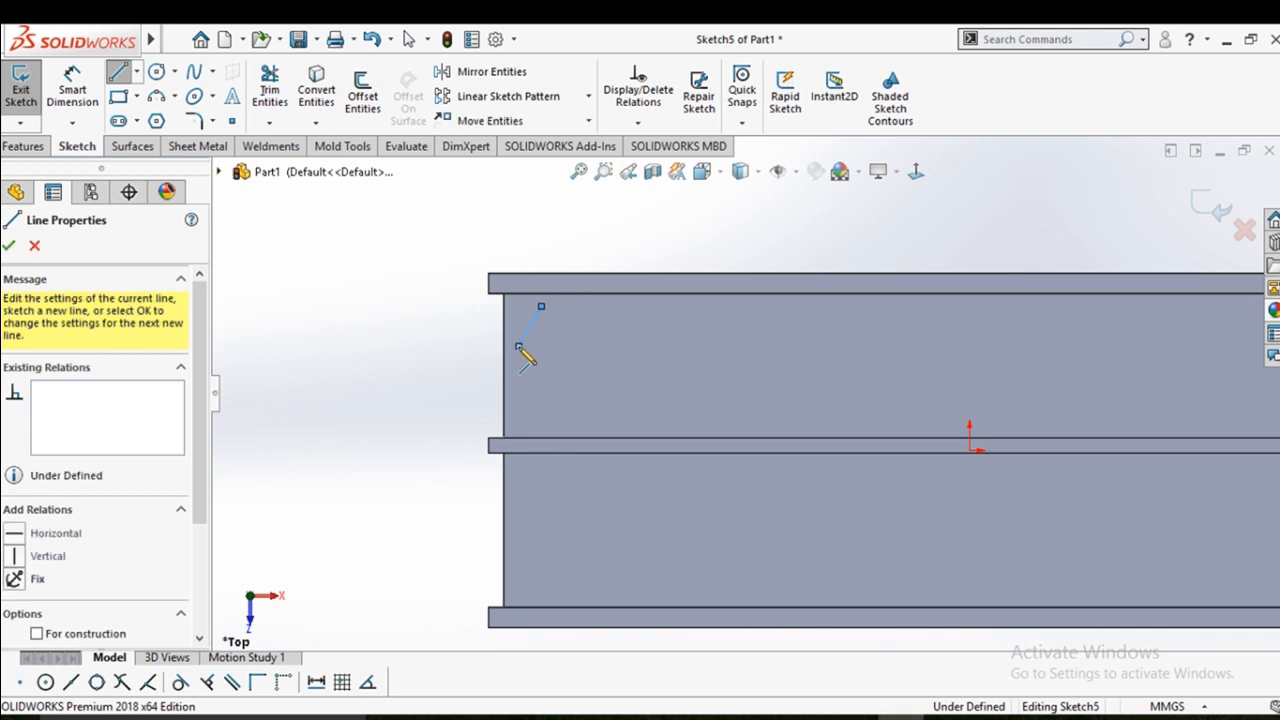
left_click(552, 365)
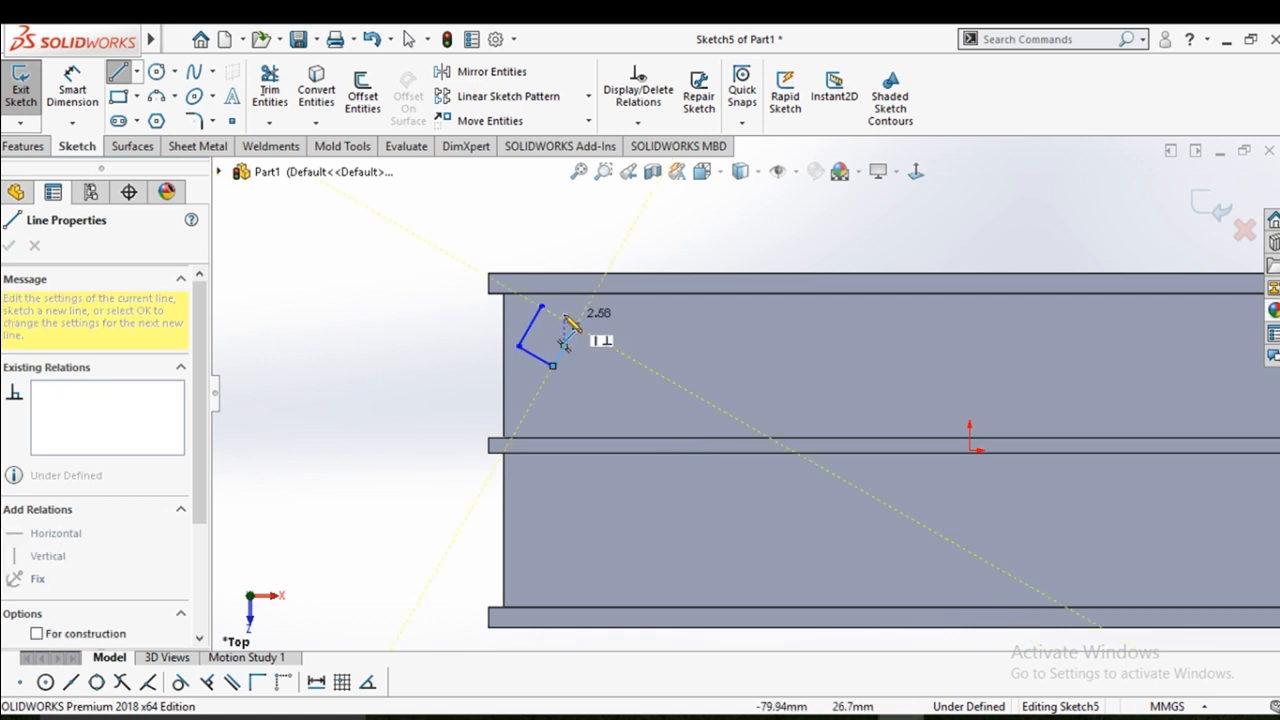
right_click(546, 310)
left_click(594, 323)
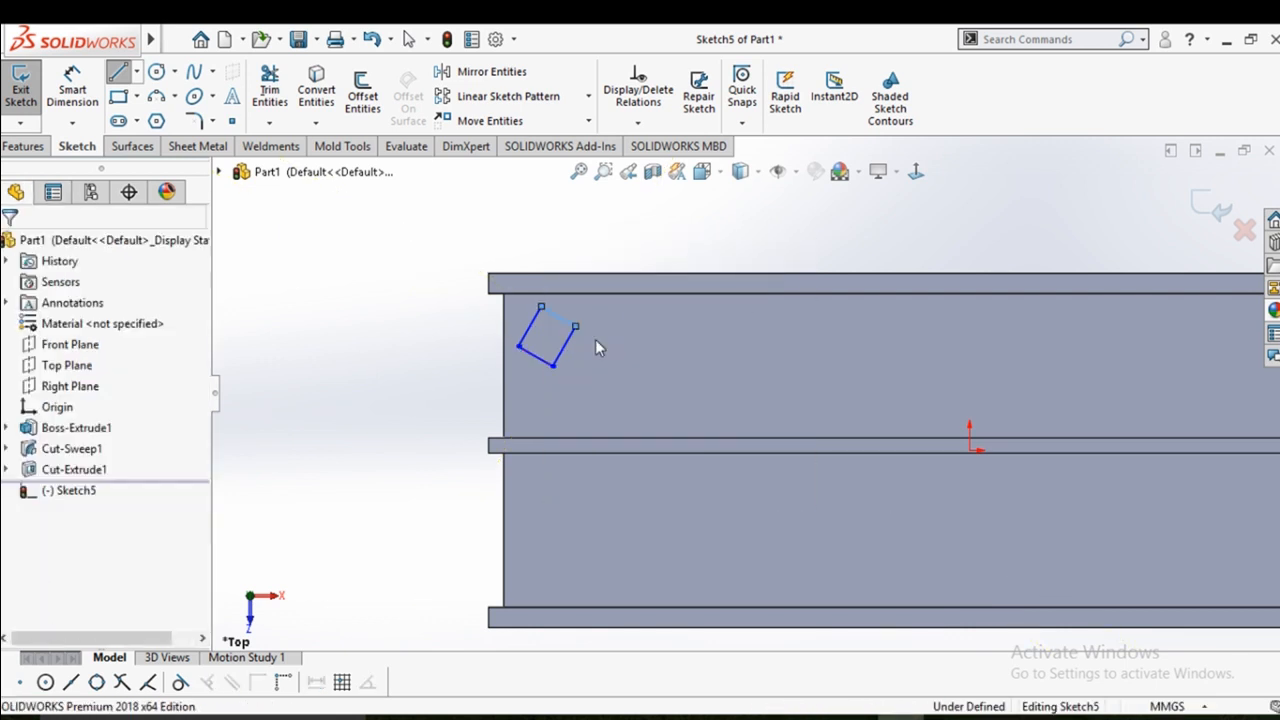
scroll(588, 360, "down", 2)
left_click_drag(556, 374, 563, 373)
left_click(437, 346)
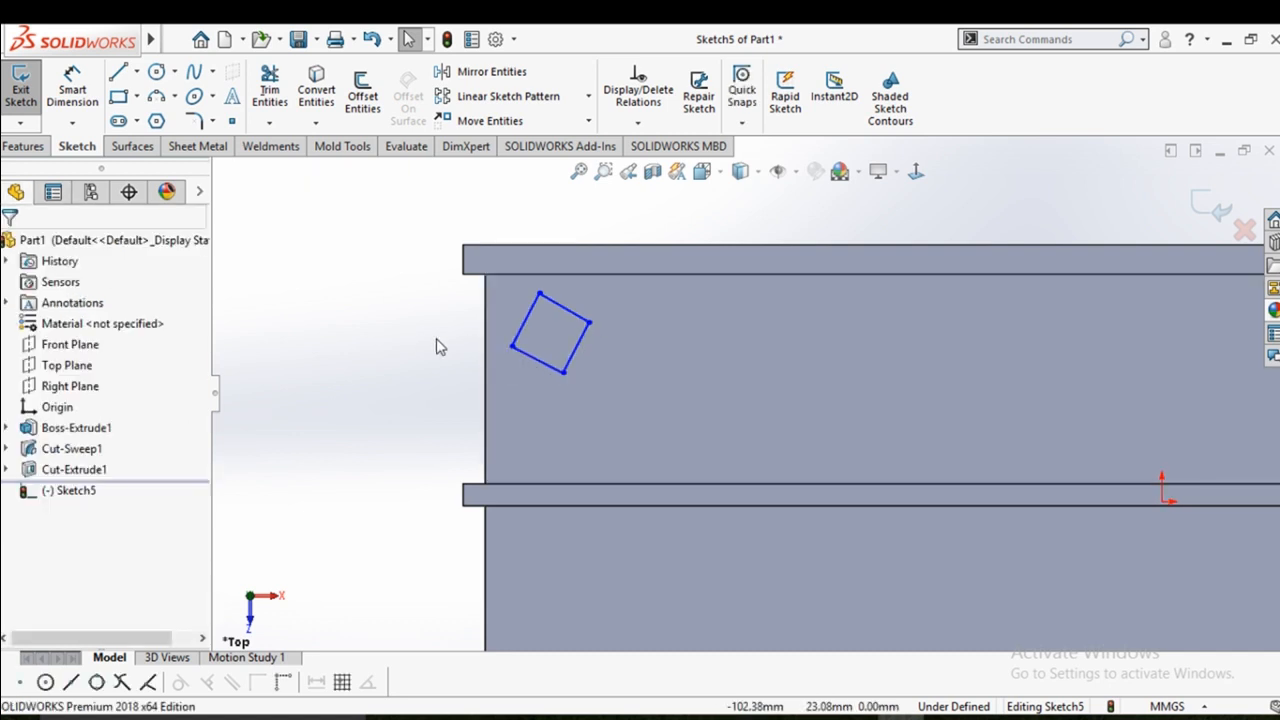
Draw a horizontal centerline inward from the midpoint of the upper panel's left edge, passing just below the square
left_click(137, 73)
left_click(142, 118)
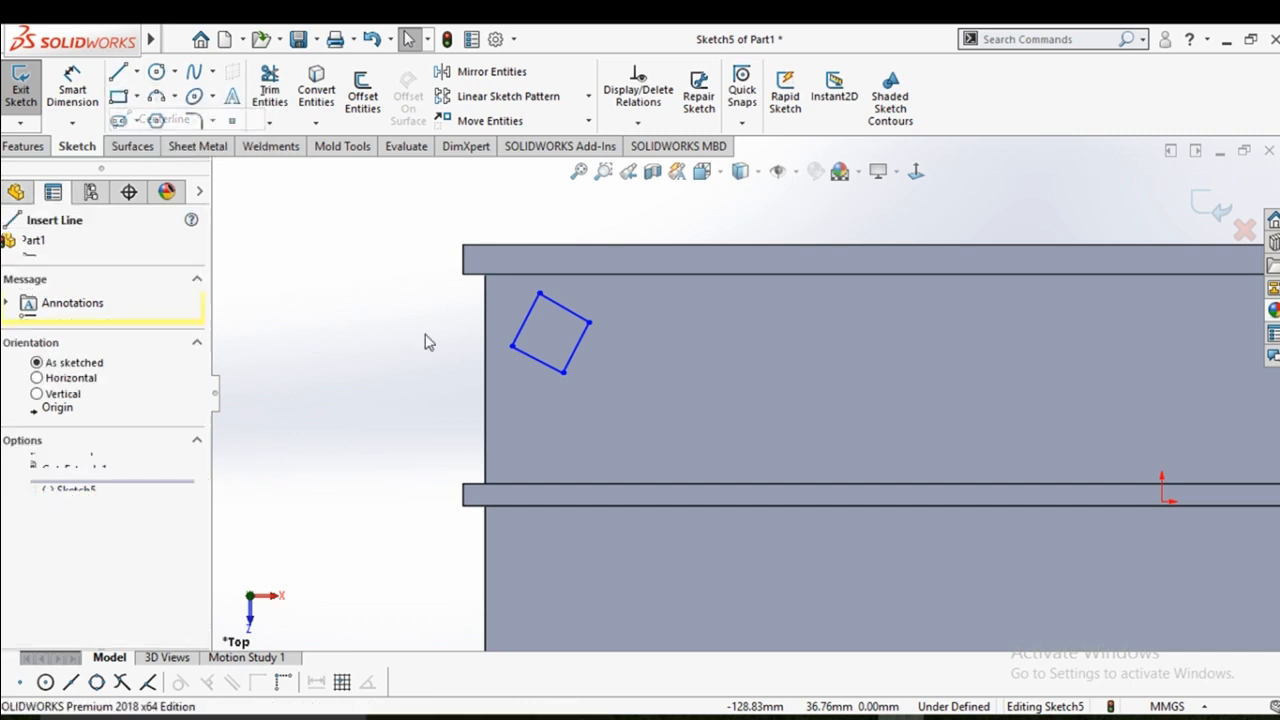
left_click(484, 380)
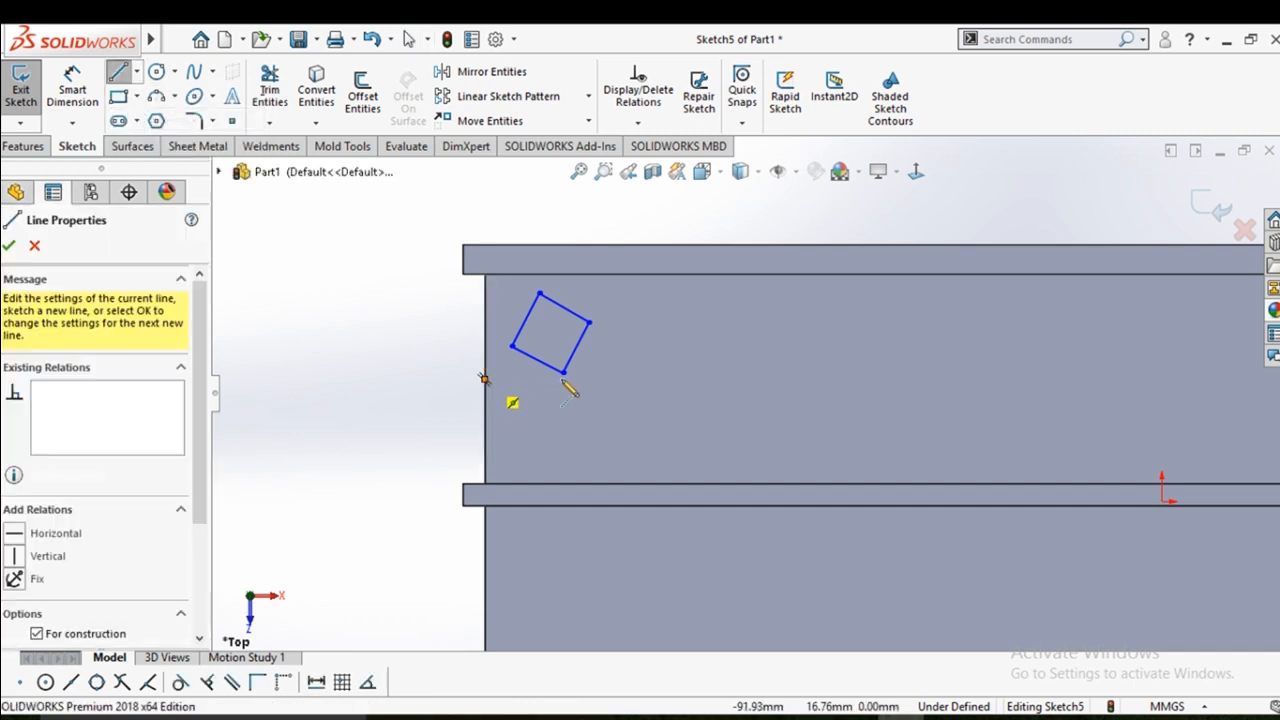
left_click(620, 380)
right_click(622, 384)
left_click(634, 398)
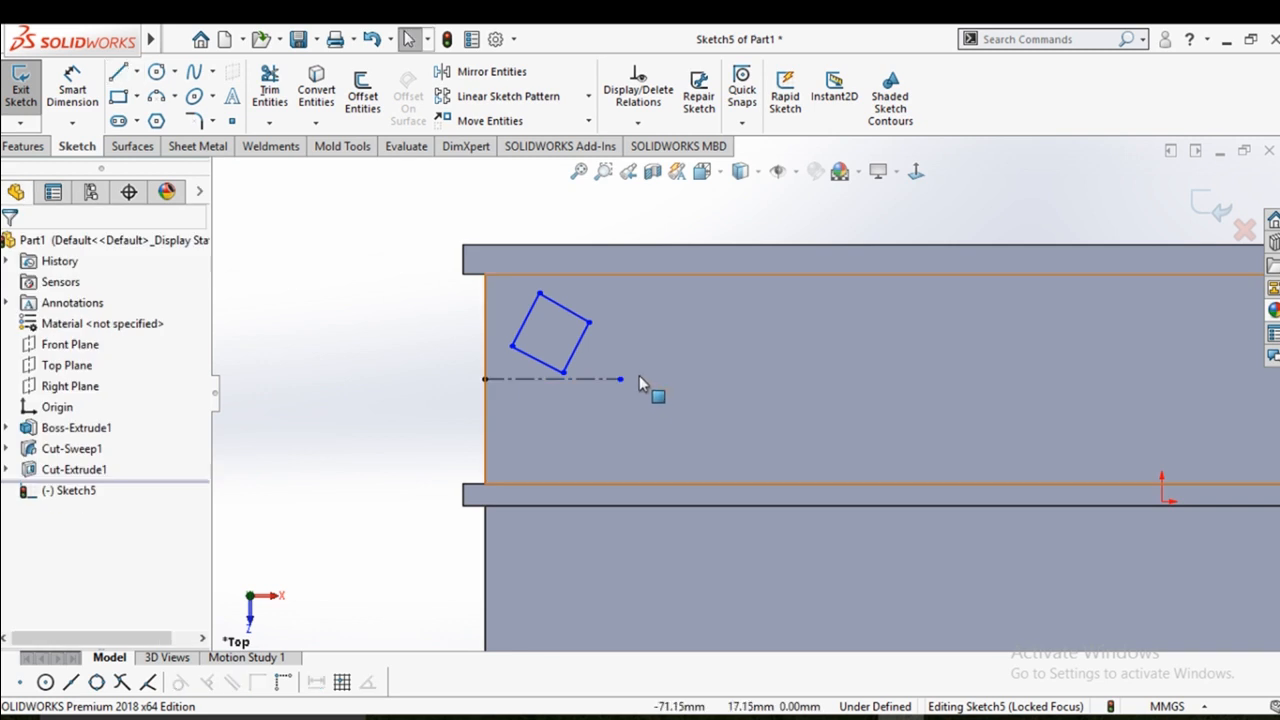
Start a linear sketch pattern along the X-axis with the square's four lines as the entities to pattern
scroll(385, 400, "up", 3)
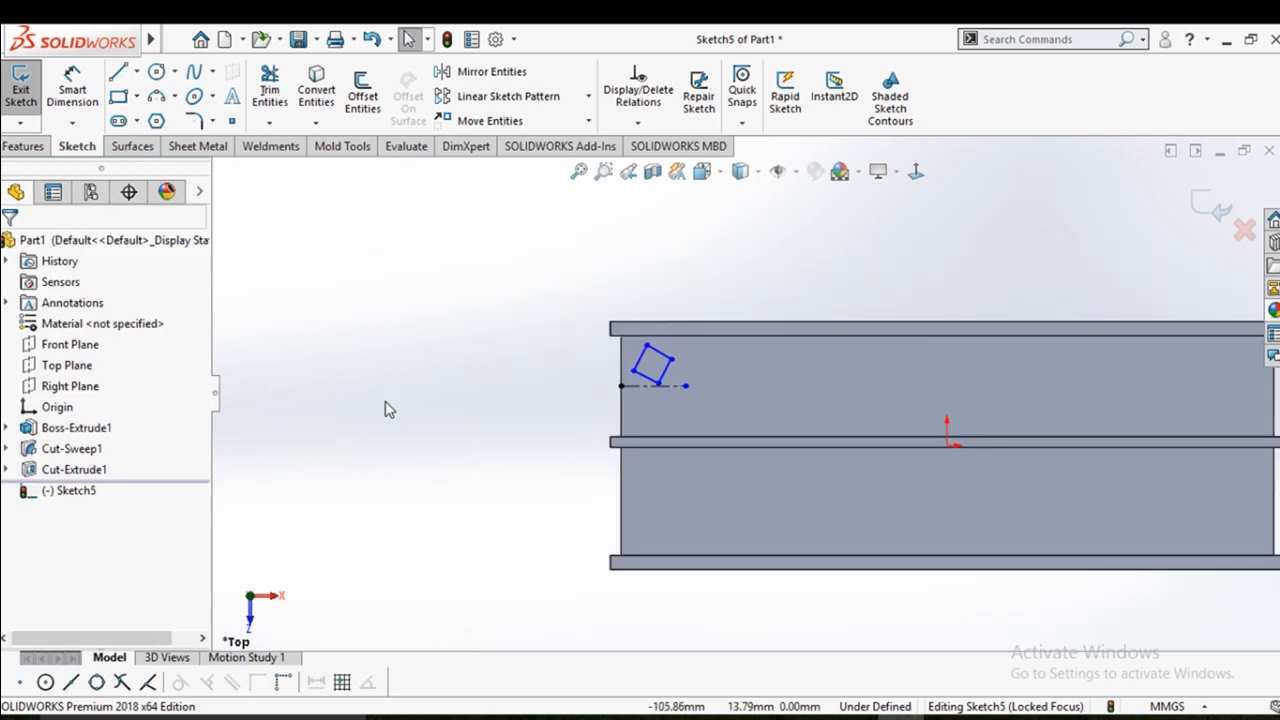
scroll(742, 395, "down", 1)
scroll(510, 429, "up", 1)
scroll(745, 365, "up", 1)
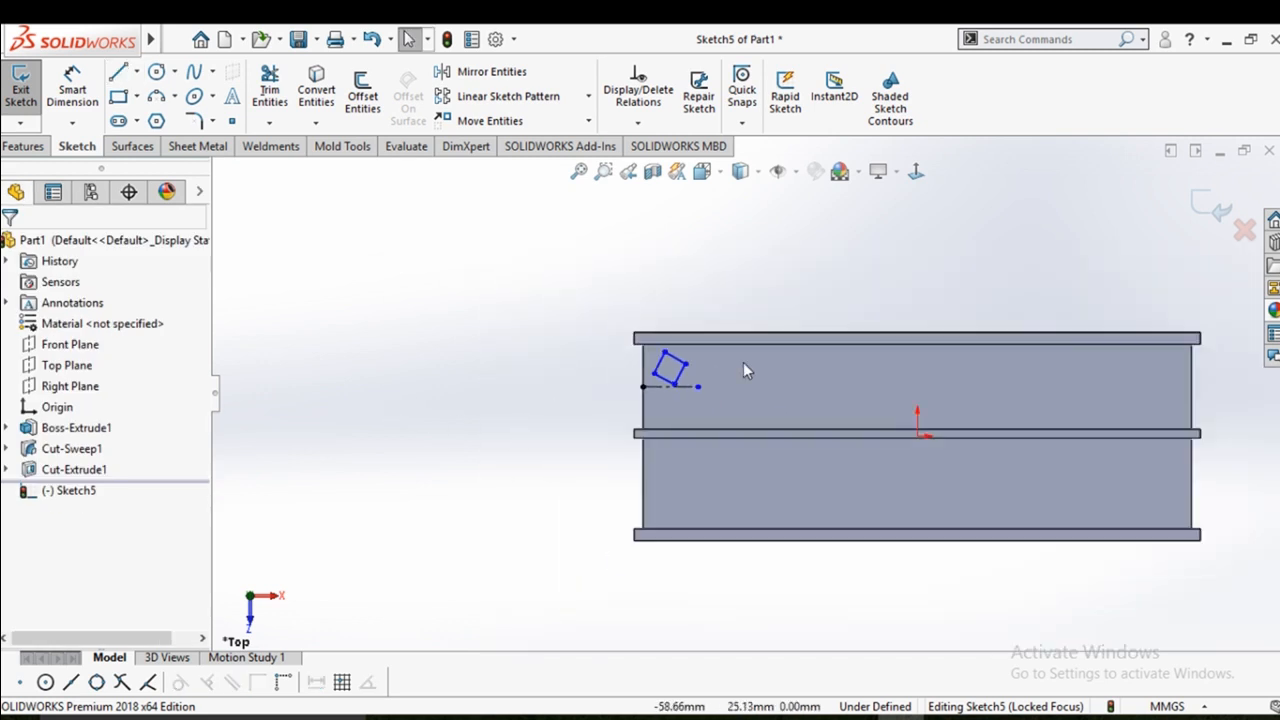
scroll(748, 362, "down", 2)
left_click(588, 97)
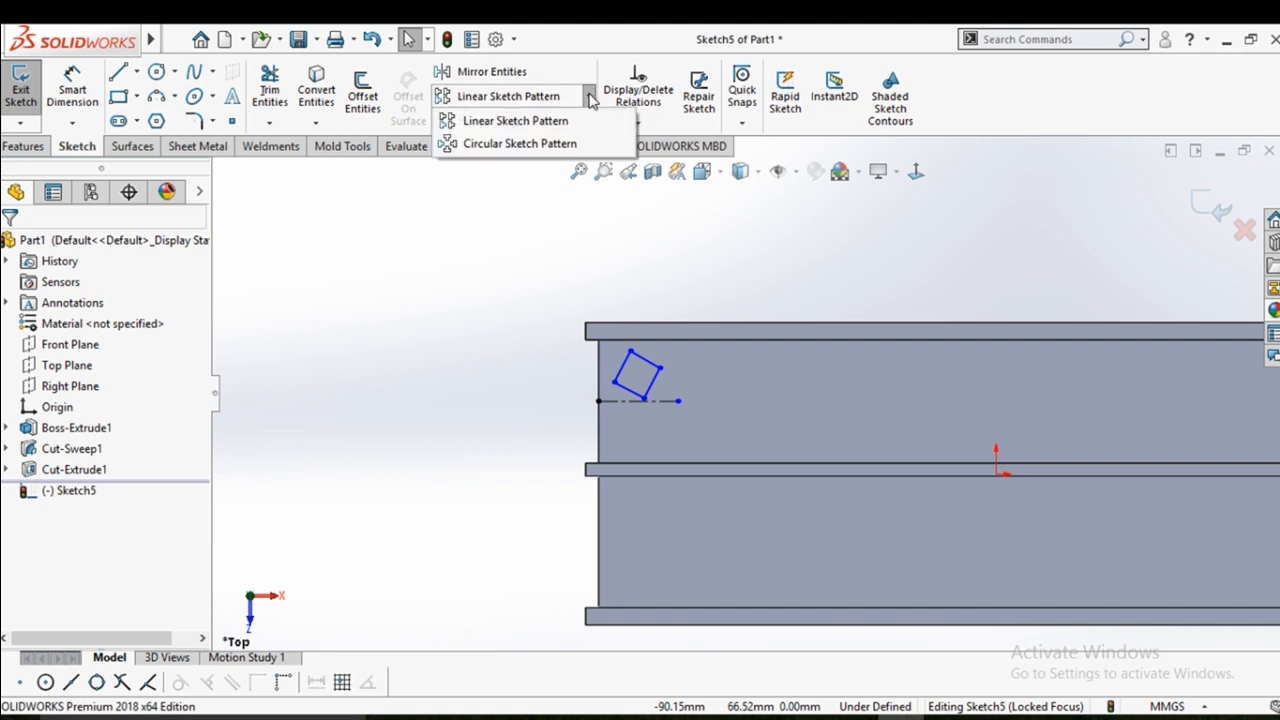
left_click(566, 121)
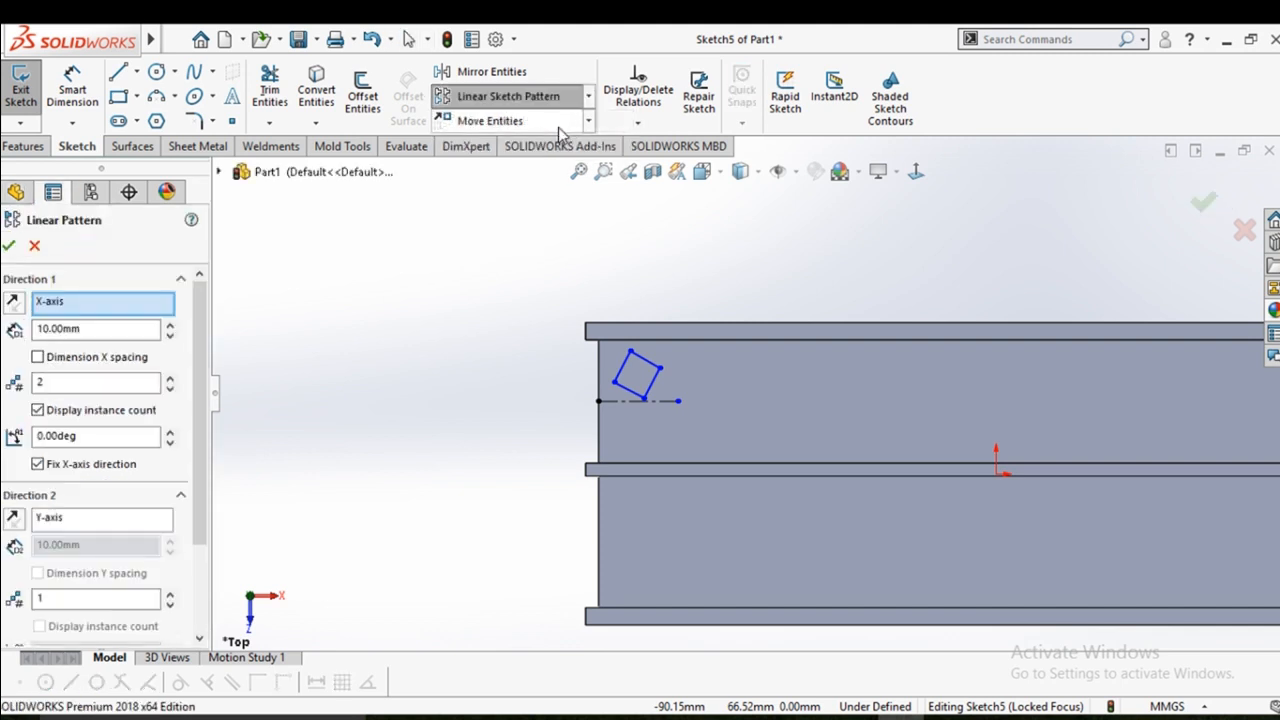
left_click(653, 381)
left_click(649, 361)
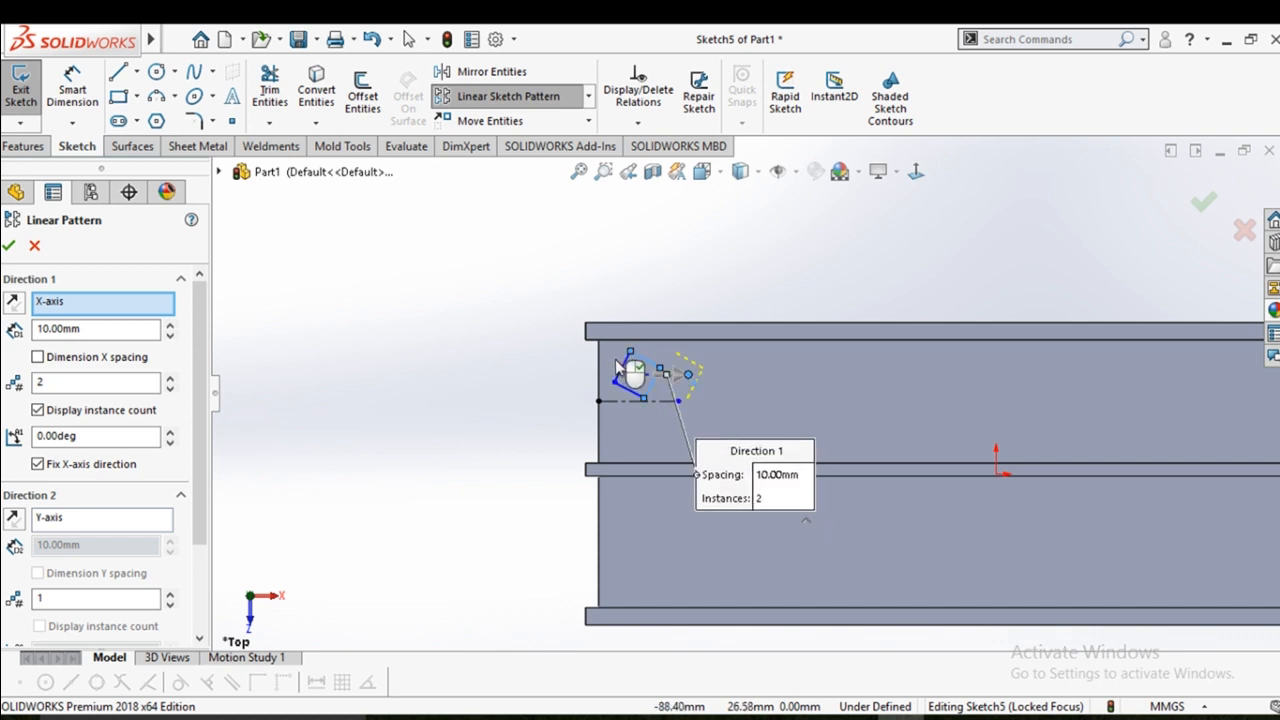
left_click(622, 364)
left_click(628, 390)
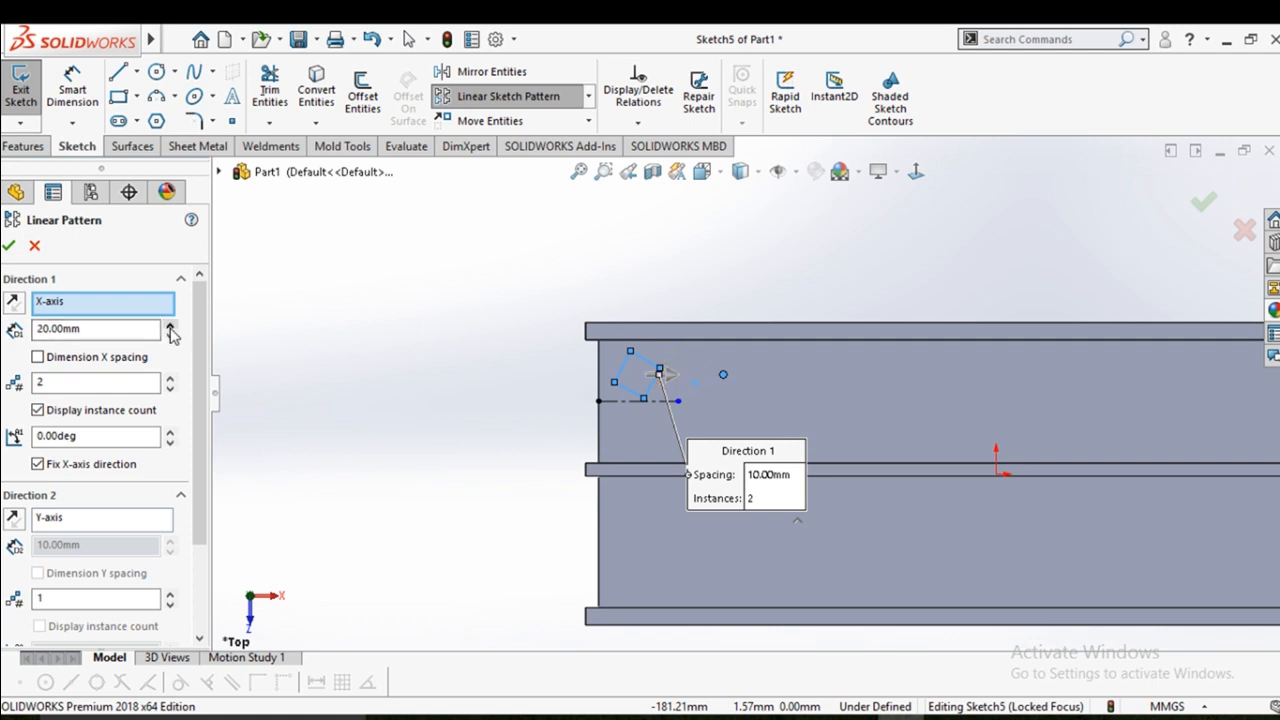
Set the X-axis direction of the pattern to 9 instances spaced 20 mm apart
left_click(171, 381)
left_click(171, 381)
left_click(171, 381)
left_click(171, 381)
left_click(171, 381)
left_click(171, 381)
left_click(171, 381)
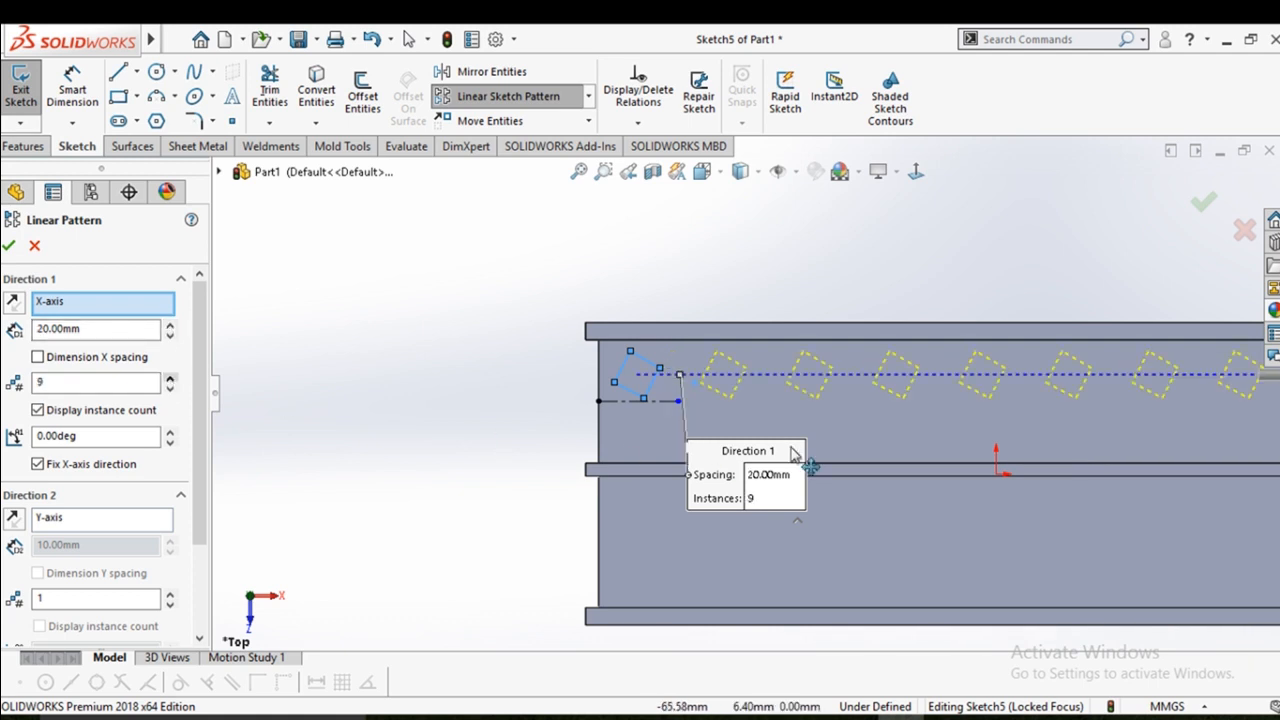
scroll(1040, 428, "up", 10)
scroll(1040, 428, "down", 4)
scroll(600, 362, "down", 2)
scroll(723, 417, "up", 4)
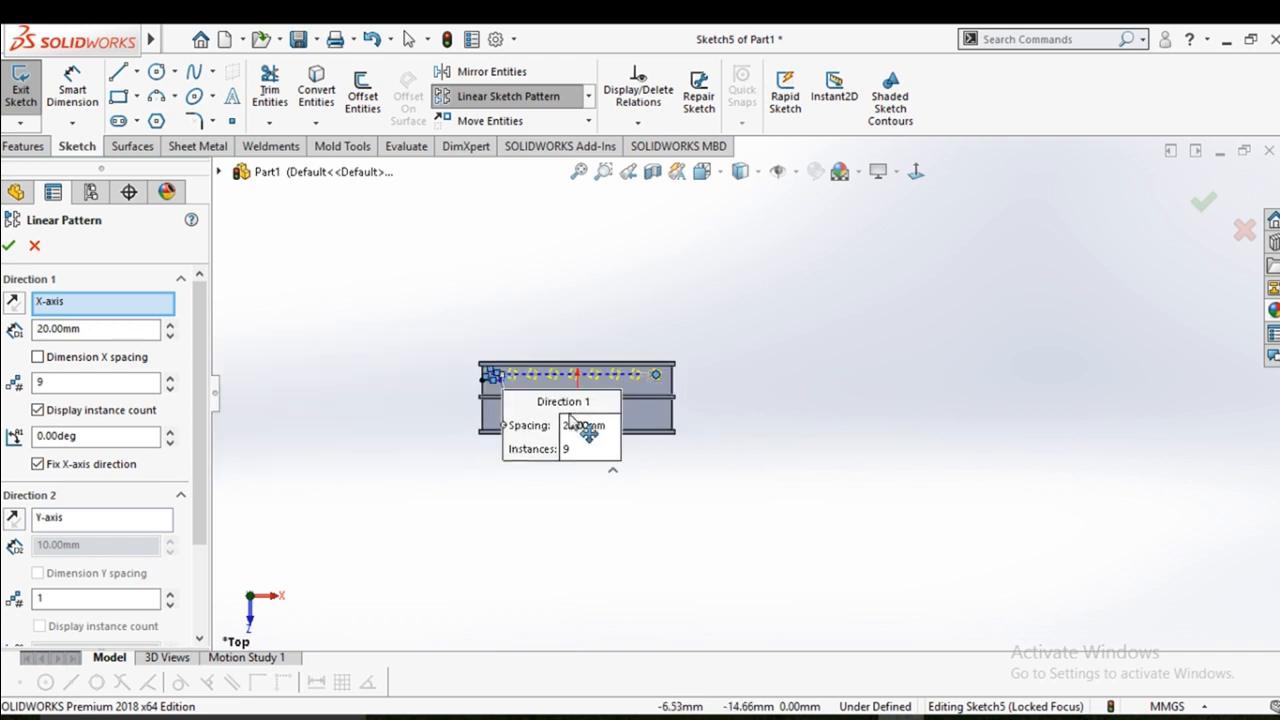
scroll(570, 420, "down", 3)
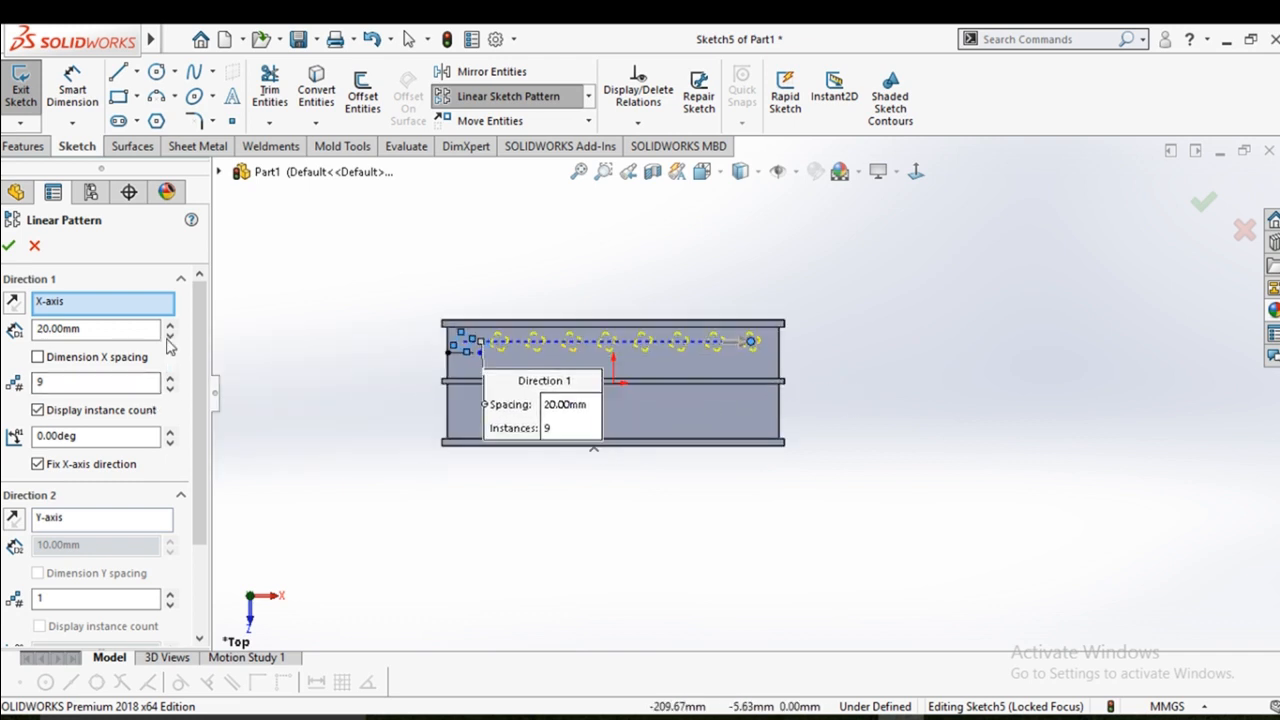
Reverse the pattern's Y-axis direction so it runs downward, with 2 instances spaced 15 mm apart
left_click(14, 518)
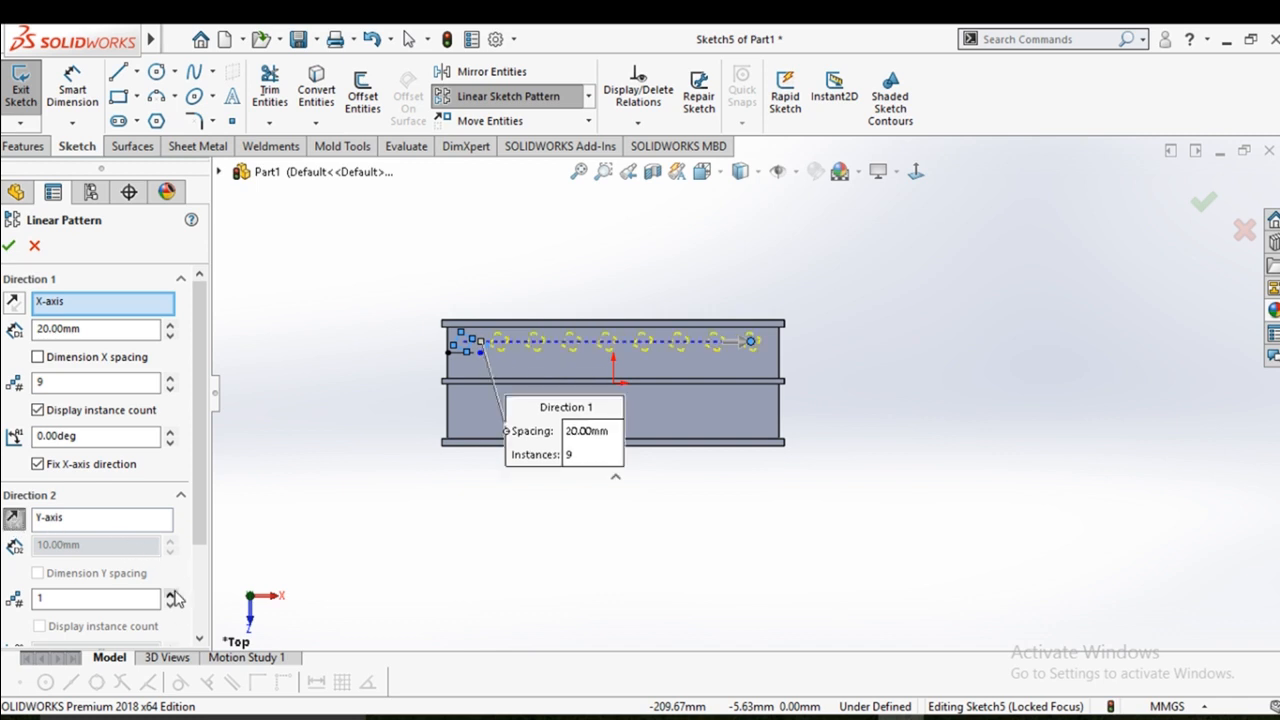
left_click(170, 592)
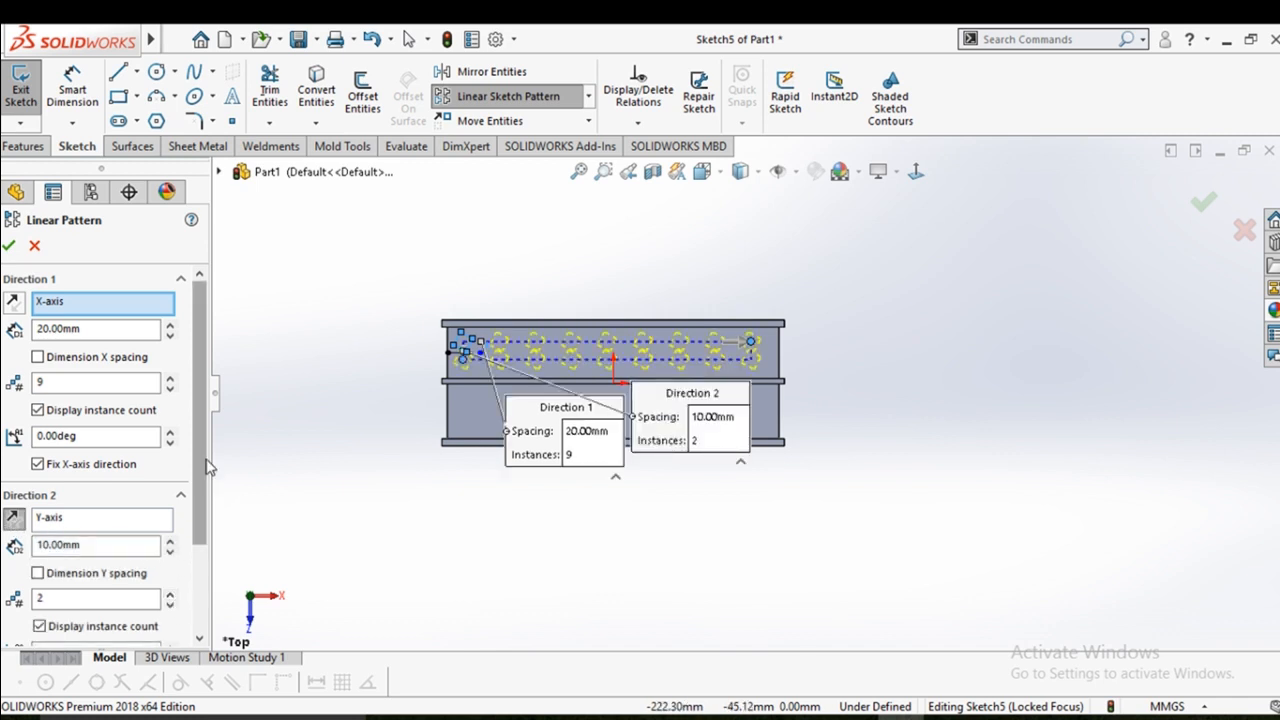
scroll(209, 490, "down", 2)
left_click(170, 475)
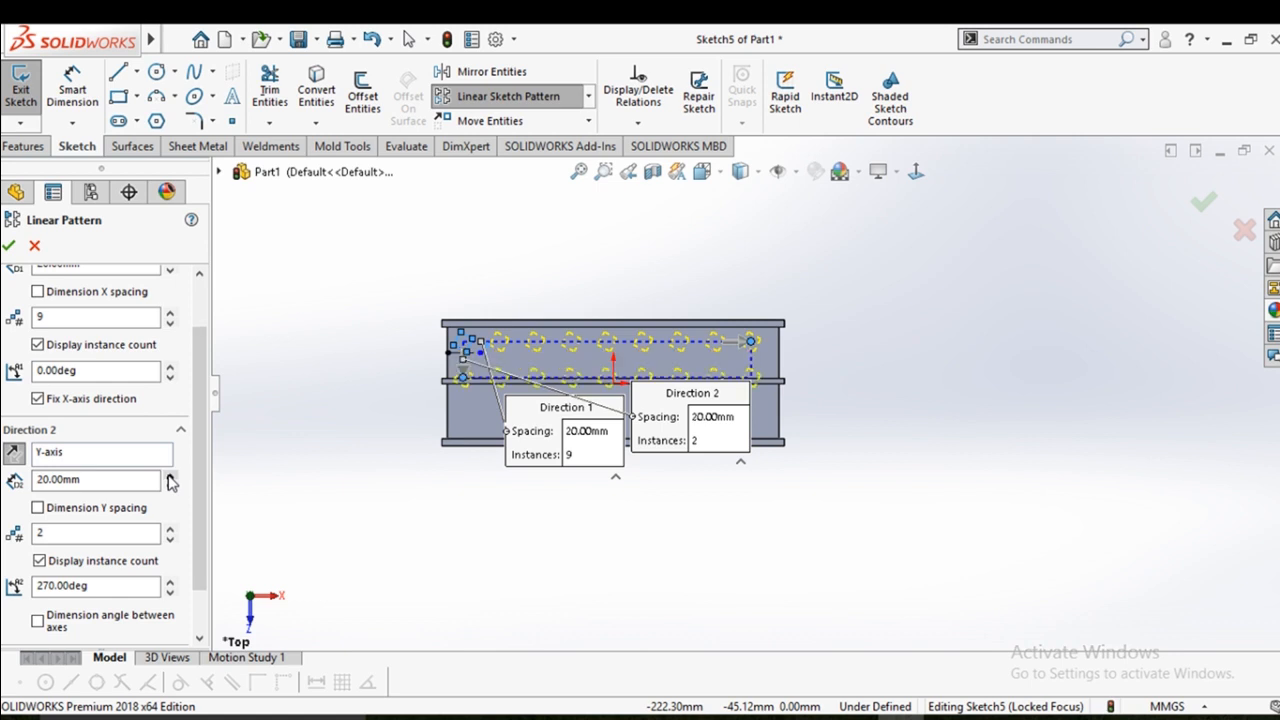
left_click_drag(136, 483, 33, 479)
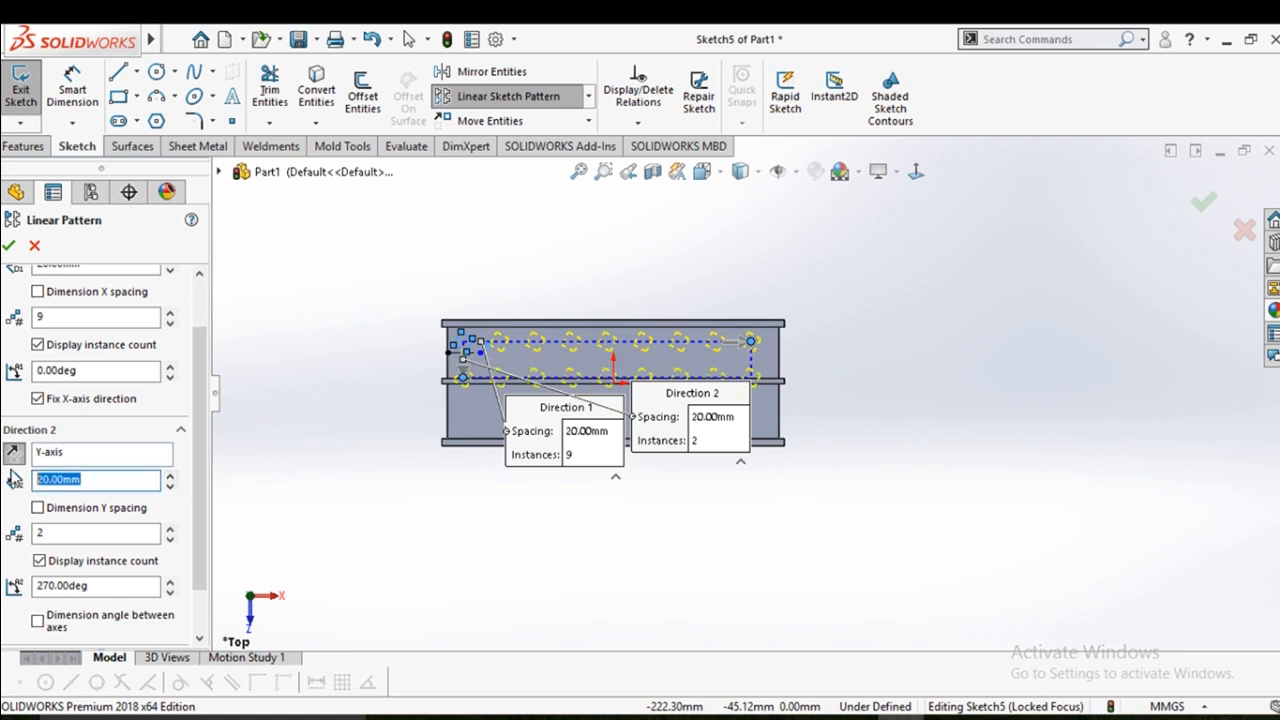
key("Return")
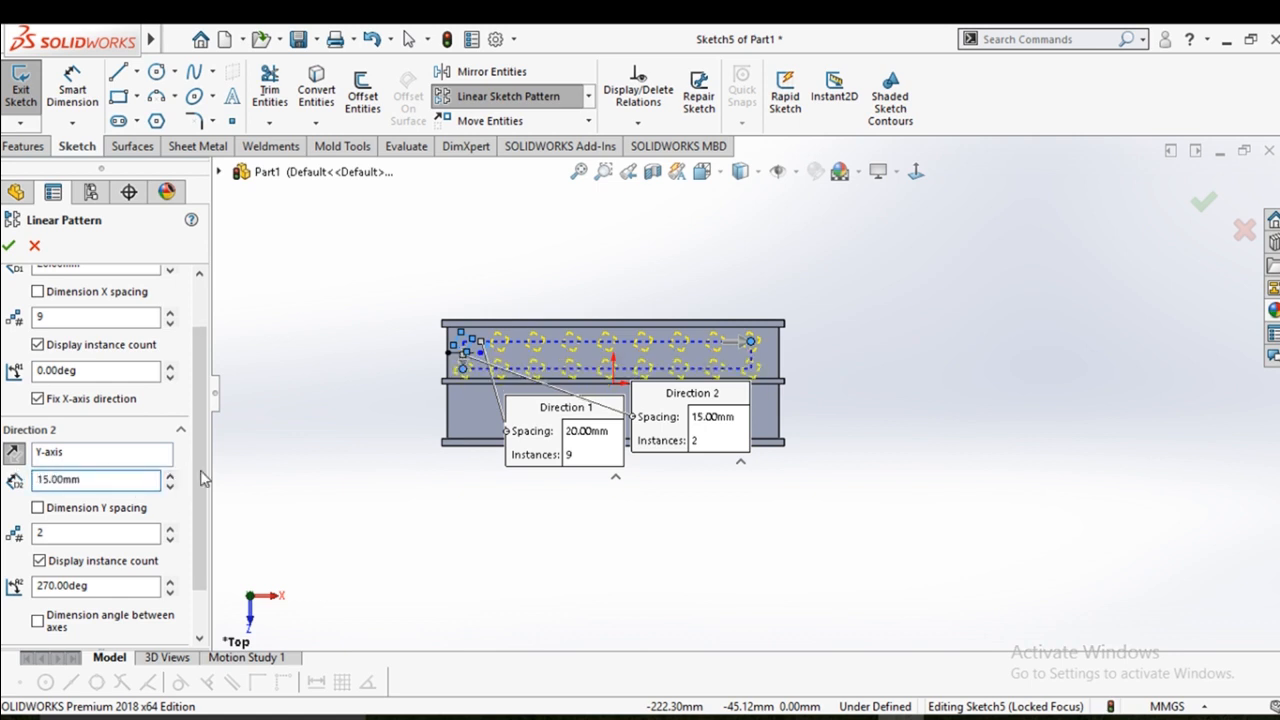
Reduce the pattern's Y-axis spacing to 14 mm and further to 13 mm
scroll(520, 385, "down", 4)
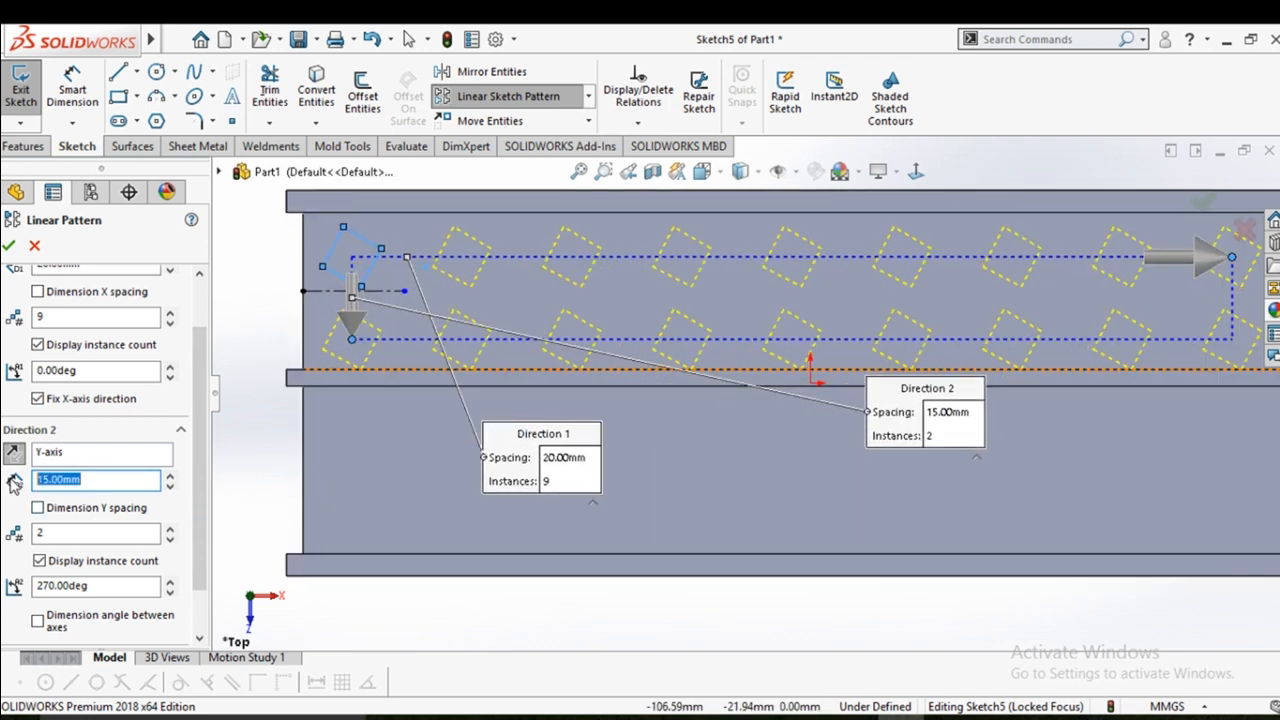
type("14")
key("Return")
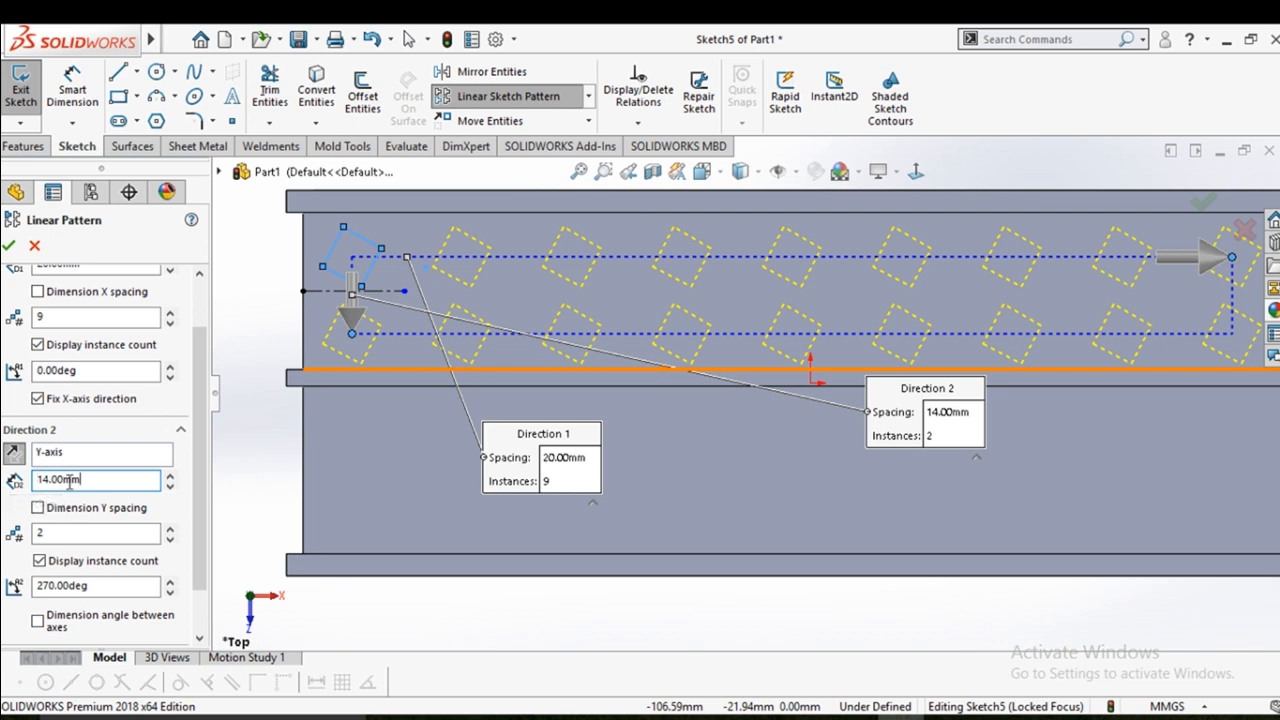
key("Return")
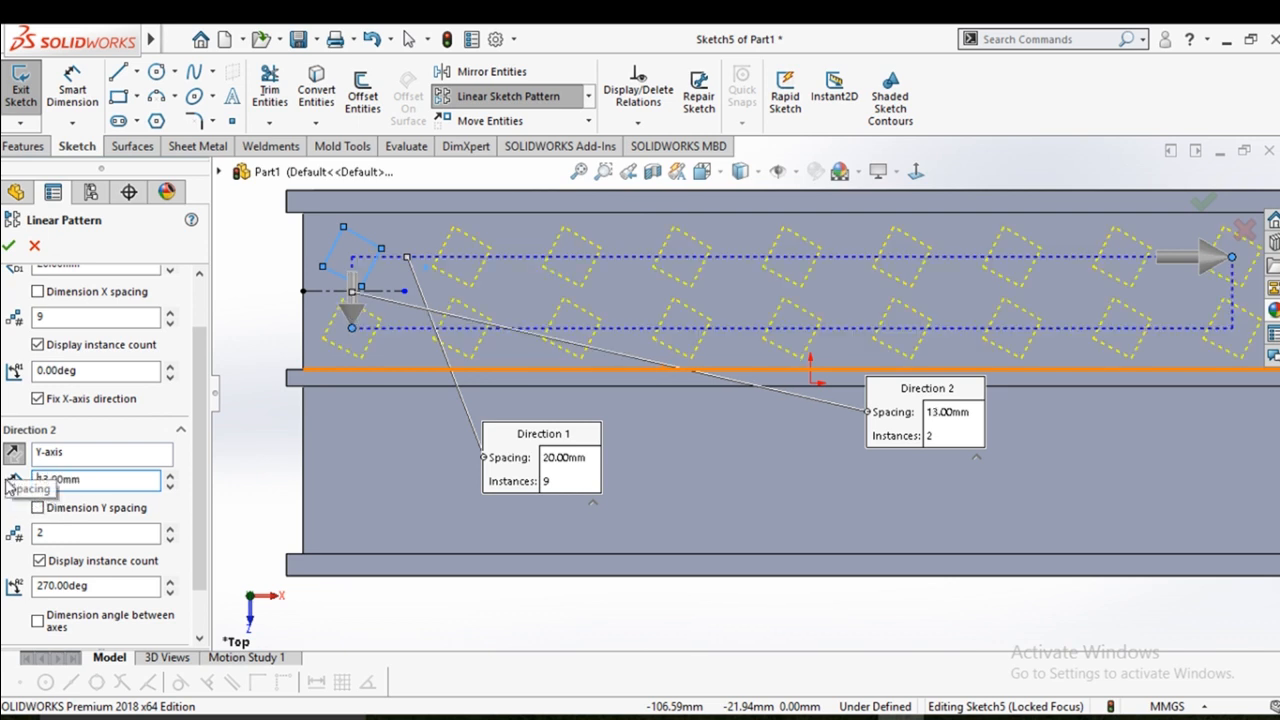
Try up to 5 instances in the pattern's Y-axis direction, return to 2 instances and accept the linear pattern
scroll(566, 458, "up", 2)
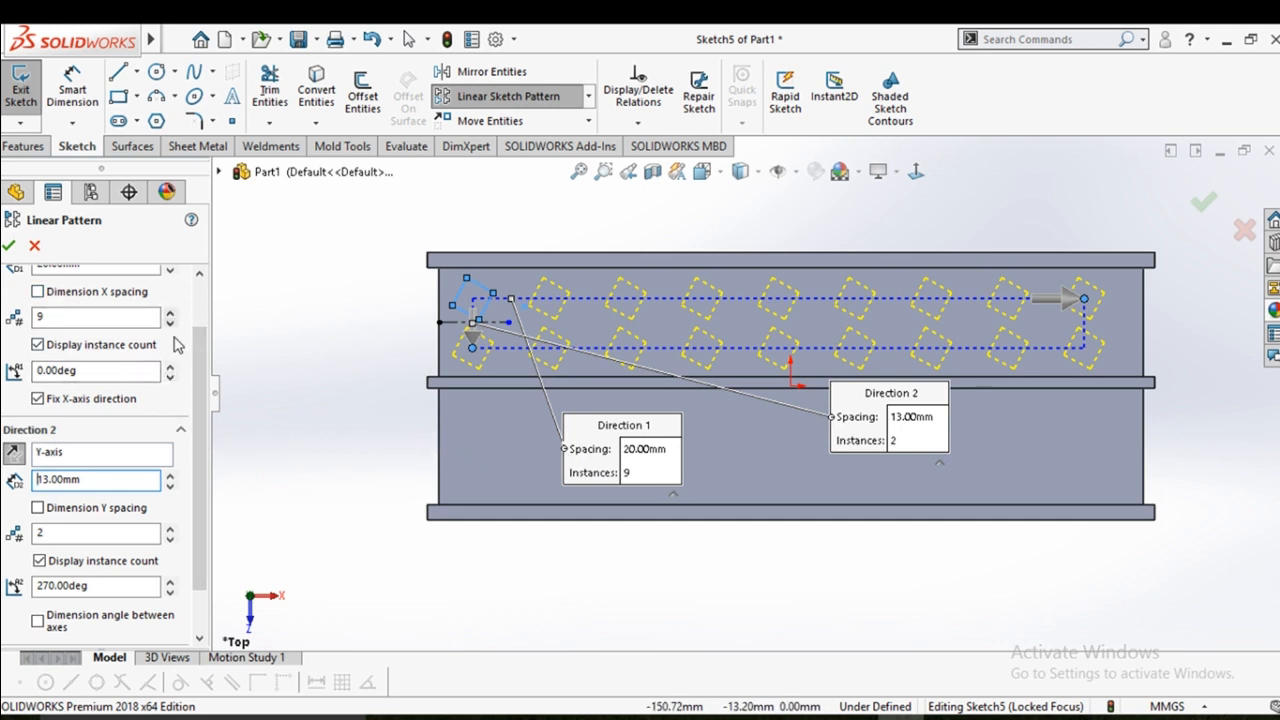
left_click(170, 529)
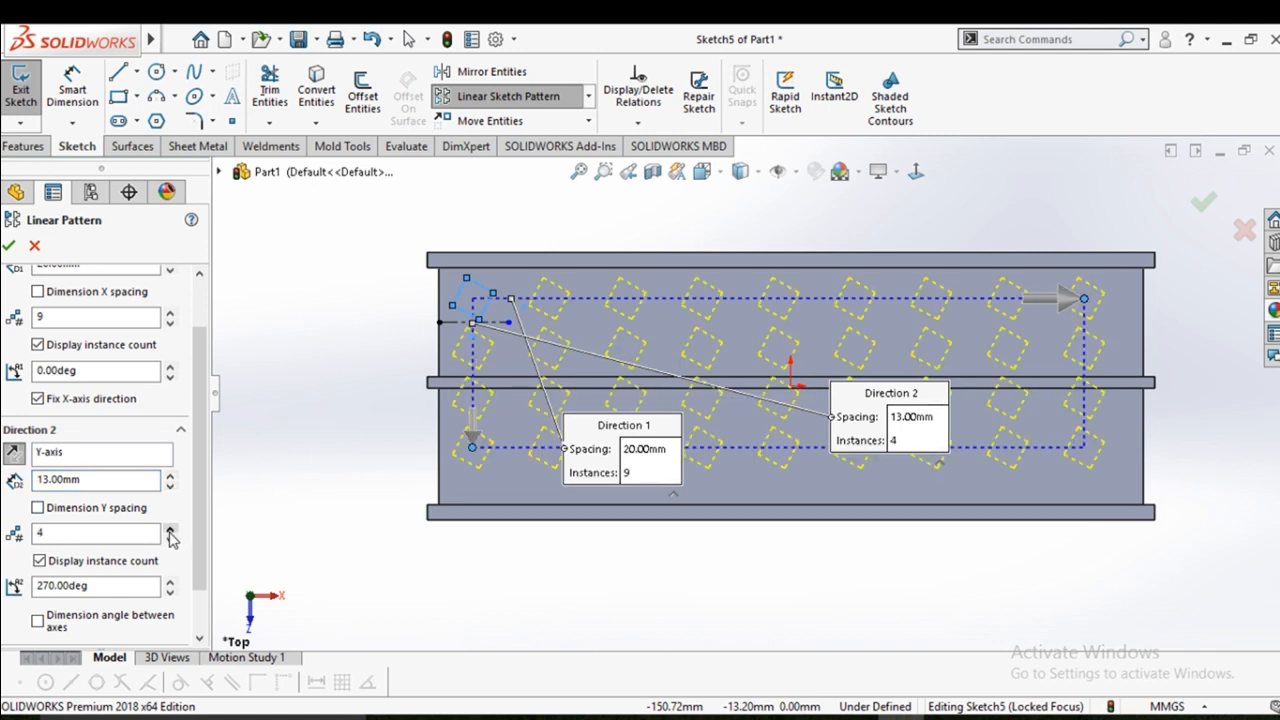
left_click(170, 530)
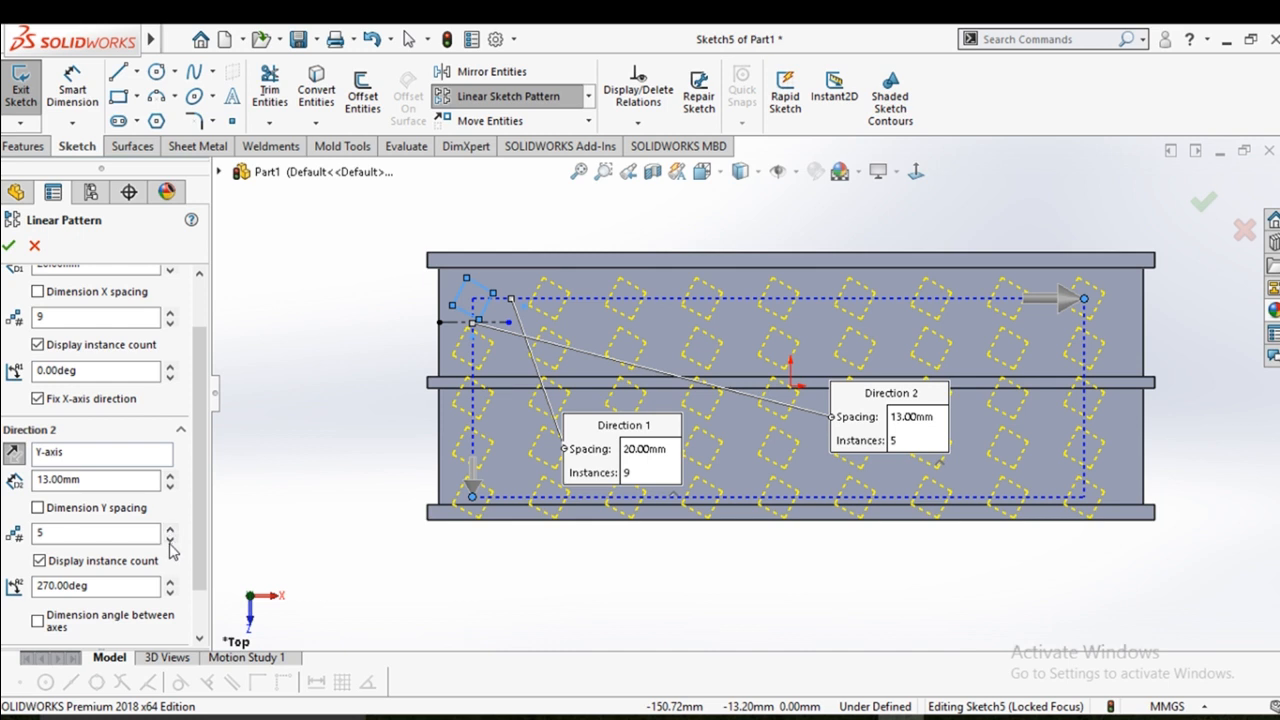
left_click(169, 540)
left_click(169, 540)
left_click(169, 540)
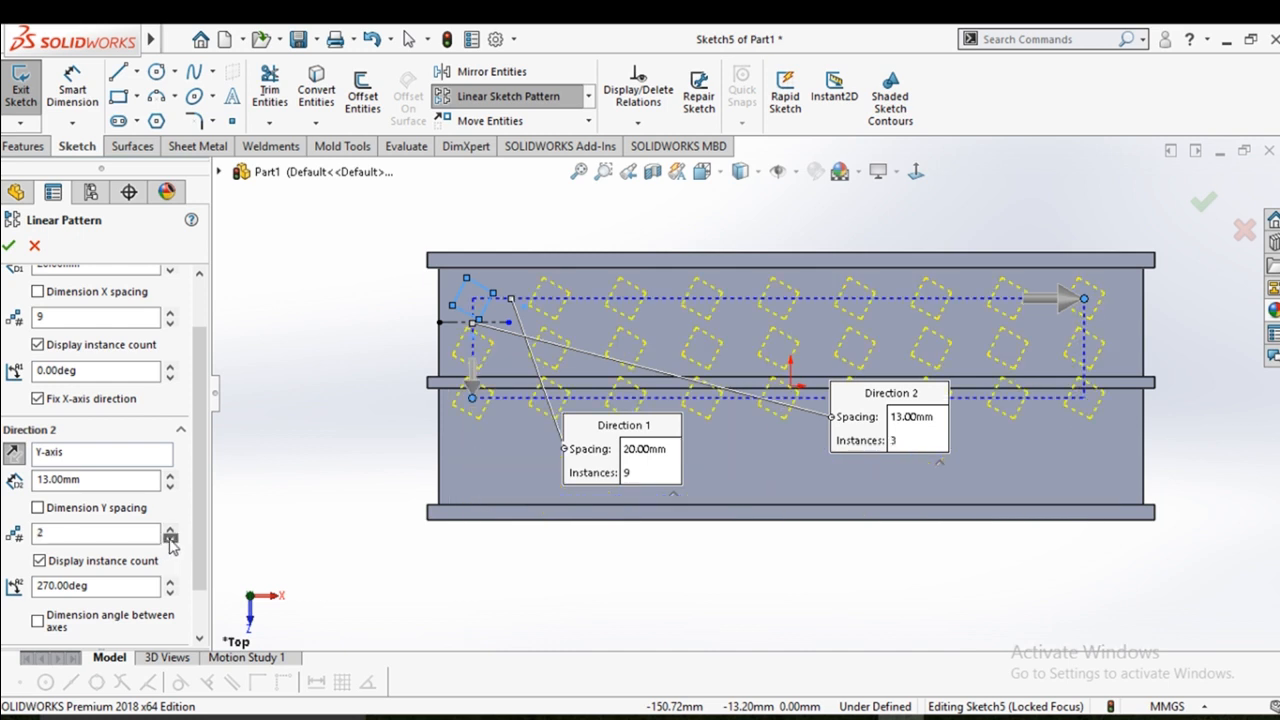
left_click(10, 246)
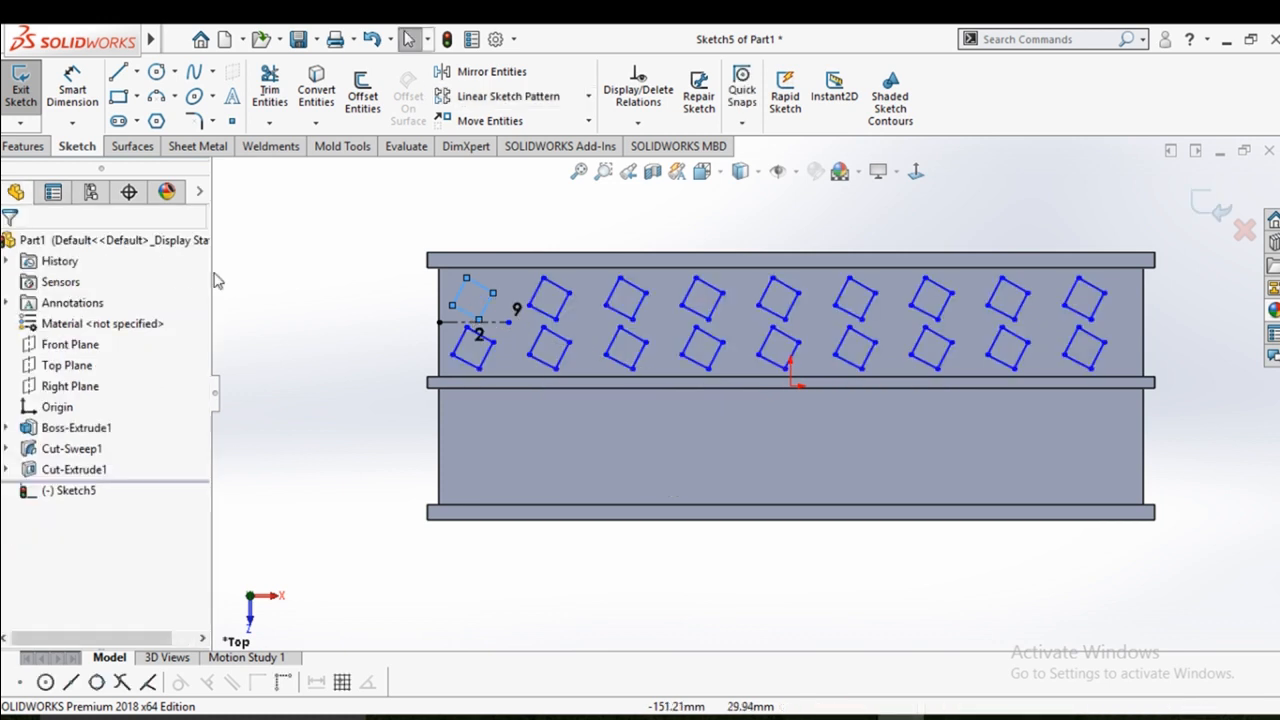
left_click(251, 284)
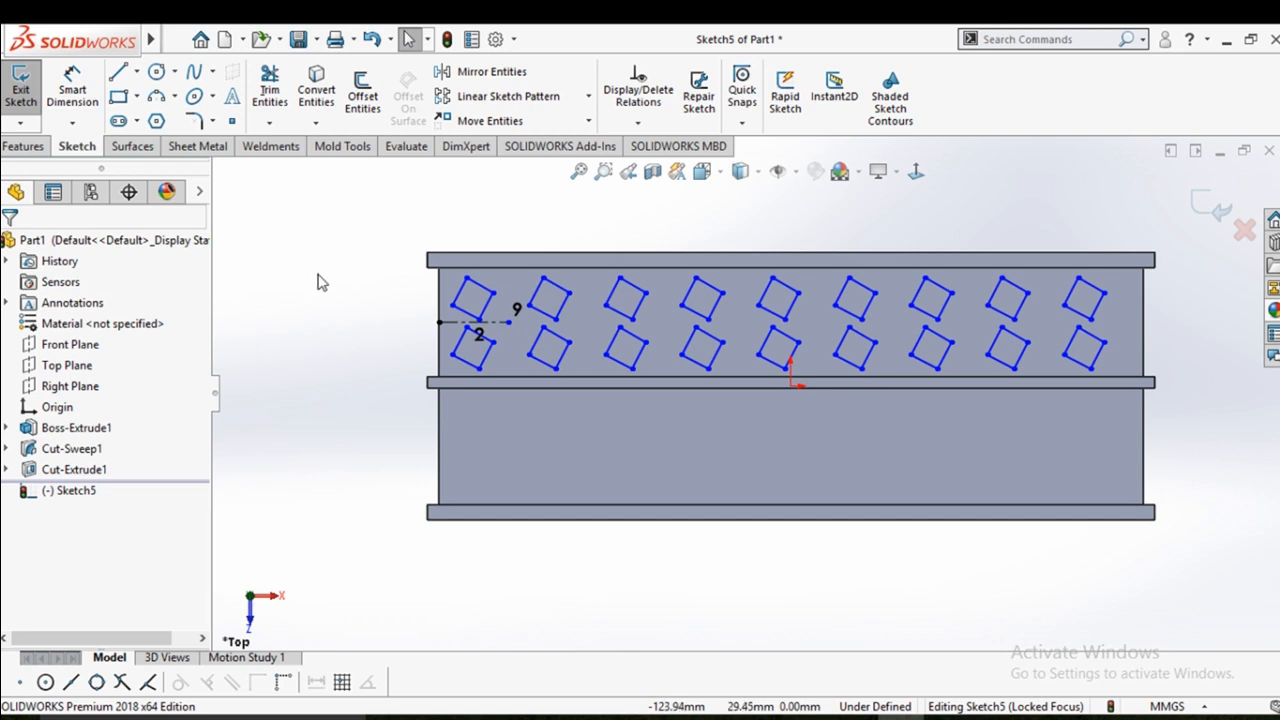
Sketch a horizontal centerline about 119 mm long along the middle rim, starting at the midpoint of its left end
left_click(136, 72)
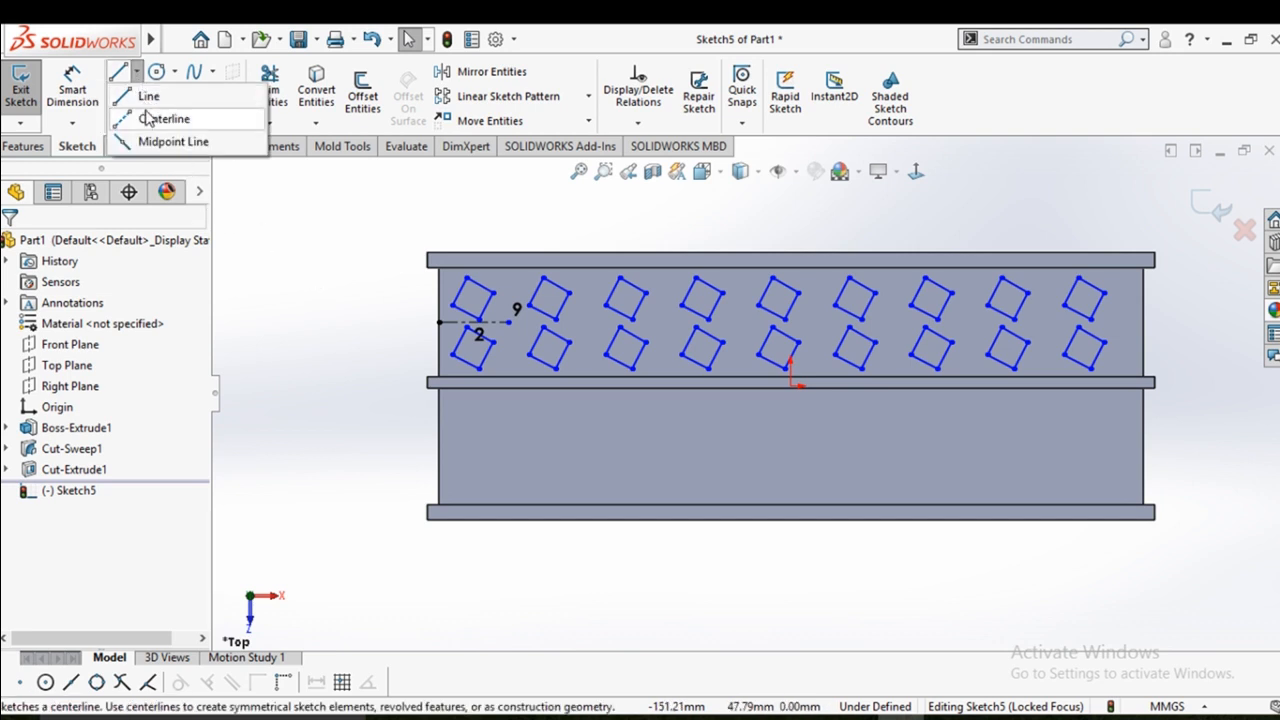
left_click(162, 117)
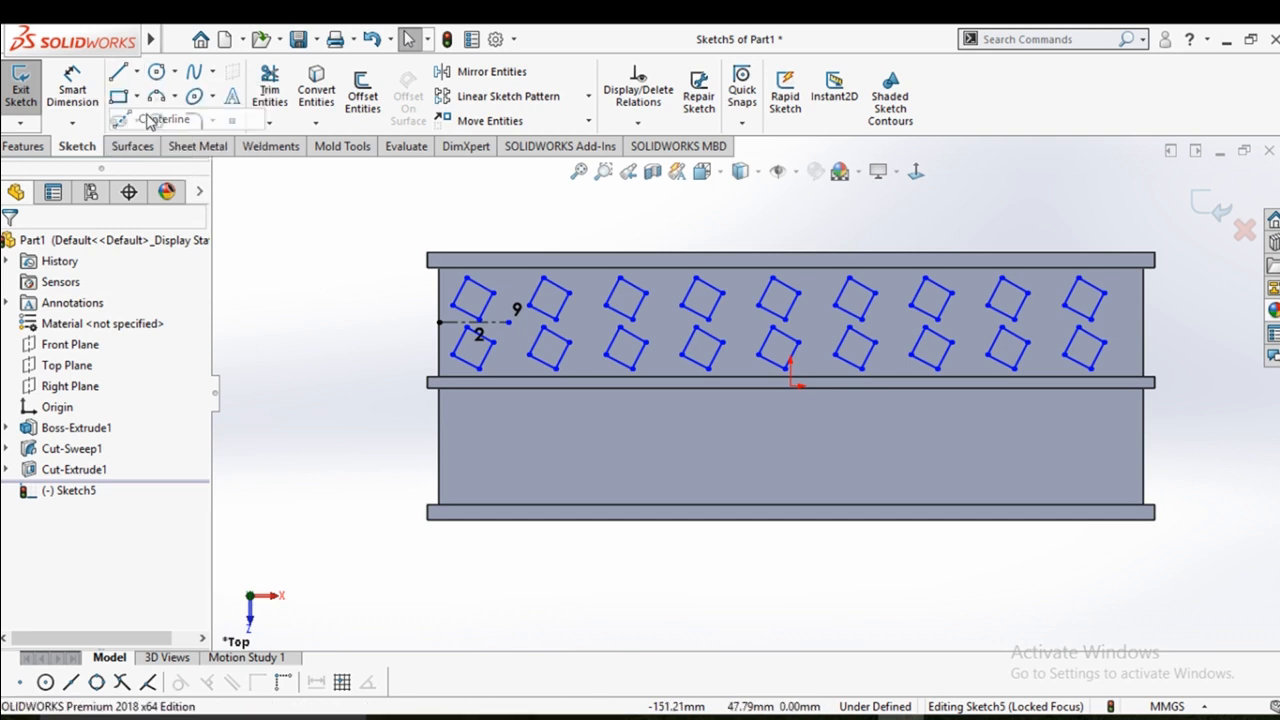
left_click(425, 380)
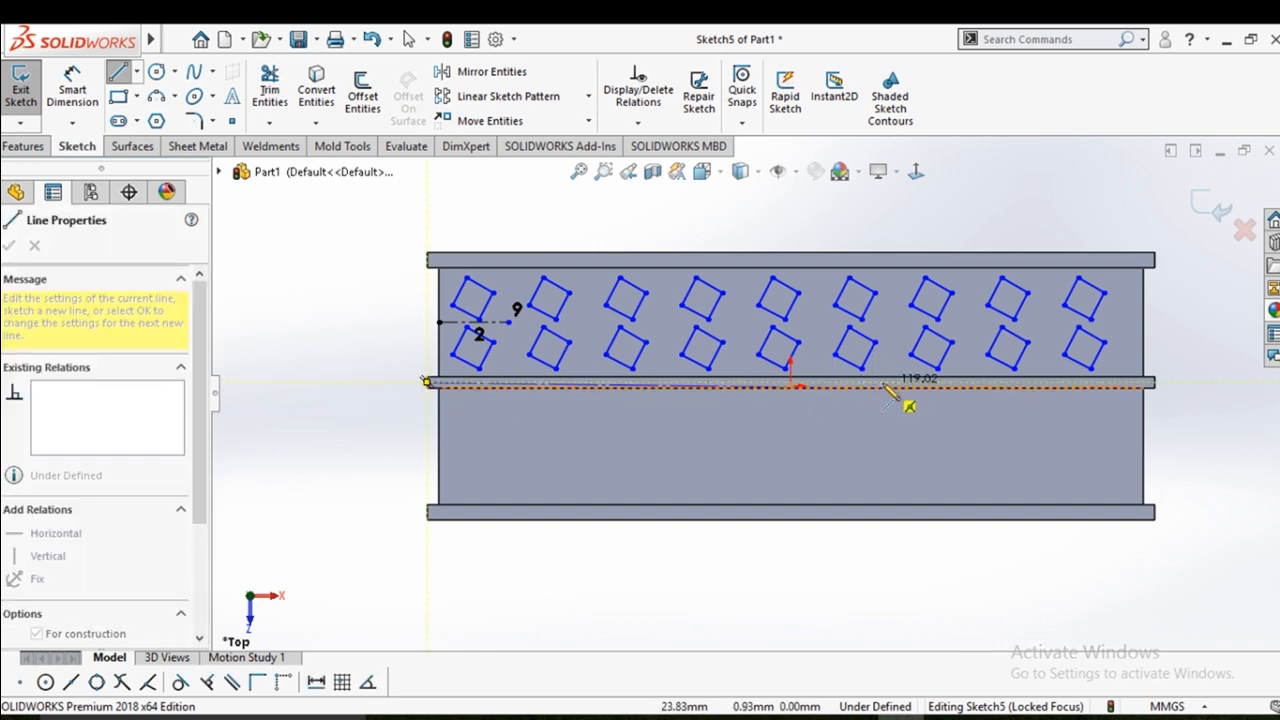
scroll(886, 390, "down", 3)
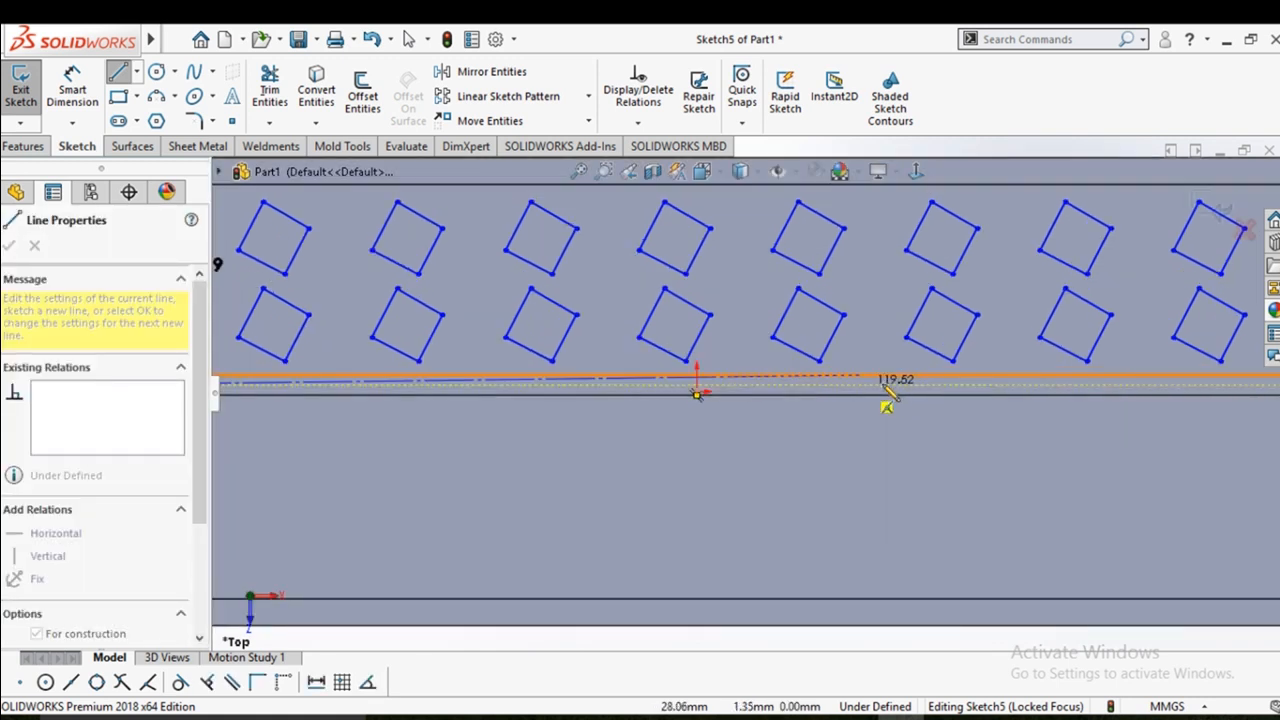
left_click(869, 389)
right_click(871, 389)
left_click(908, 400)
scroll(912, 410, "up", 4)
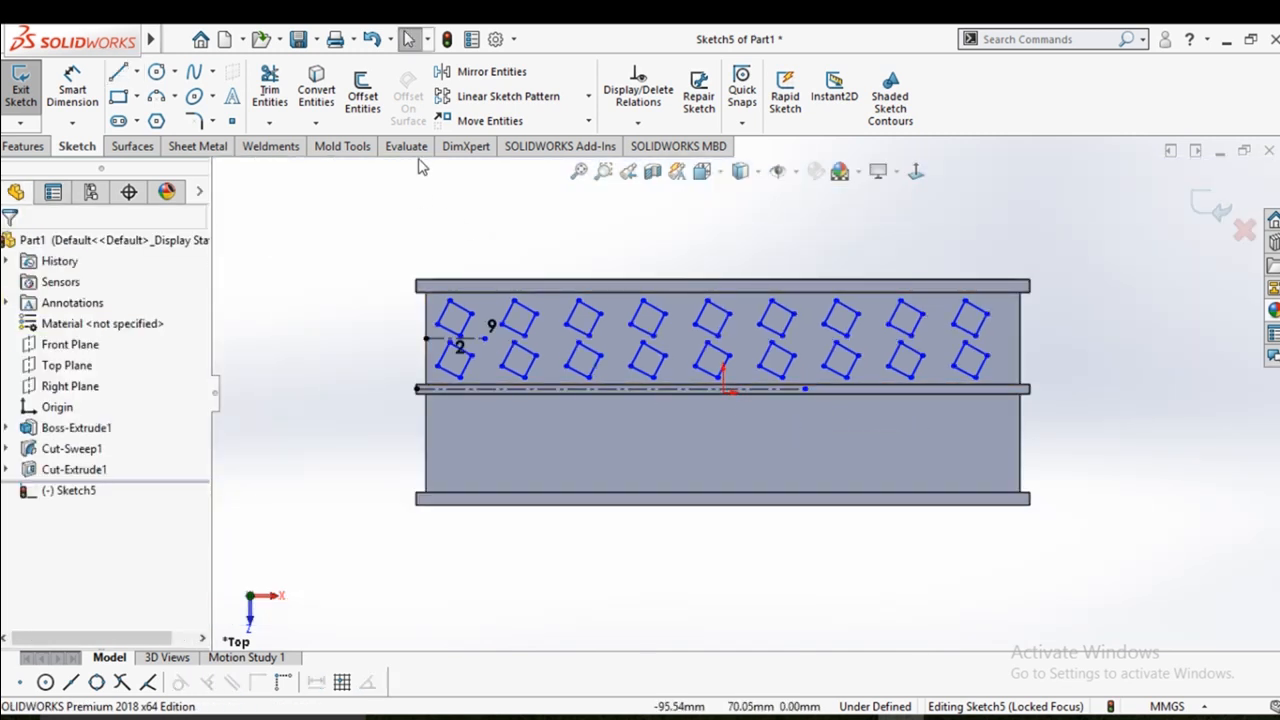
Start a sketch mirror and window-select the upper row of squares and most lines of the lower row as entities
left_click(491, 71)
scroll(484, 335, "down", 2)
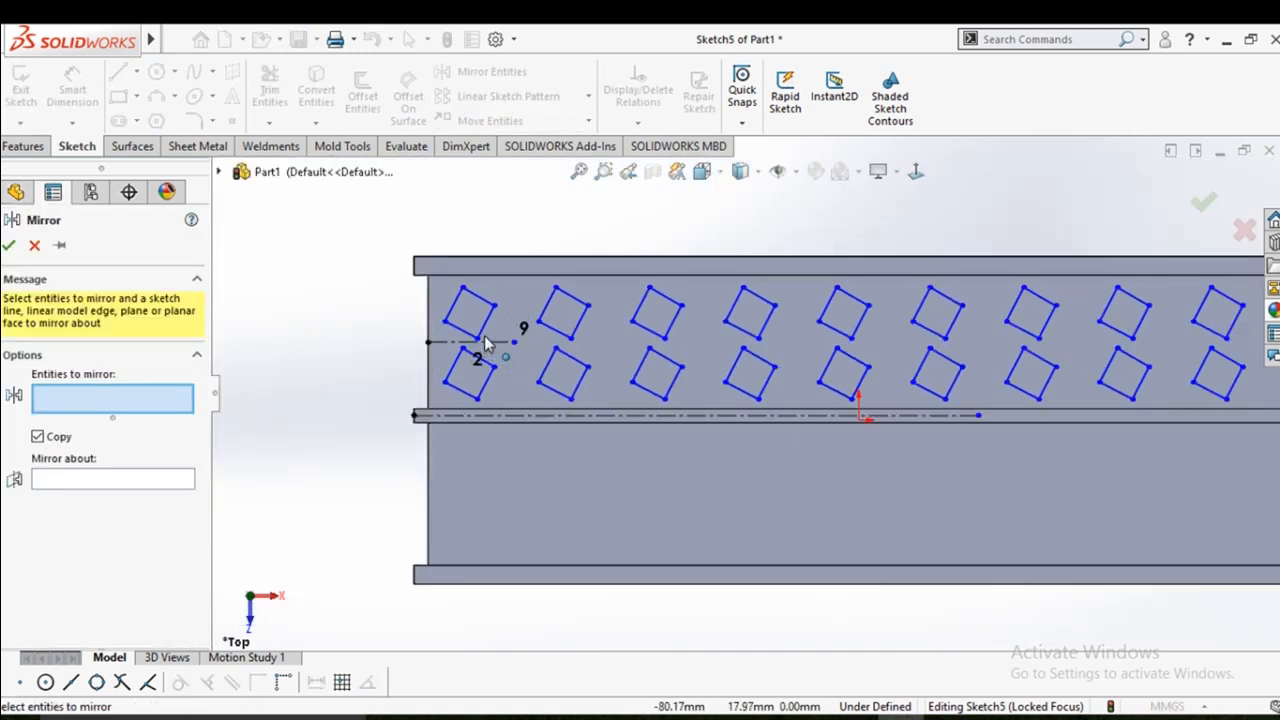
scroll(484, 335, "down", 2)
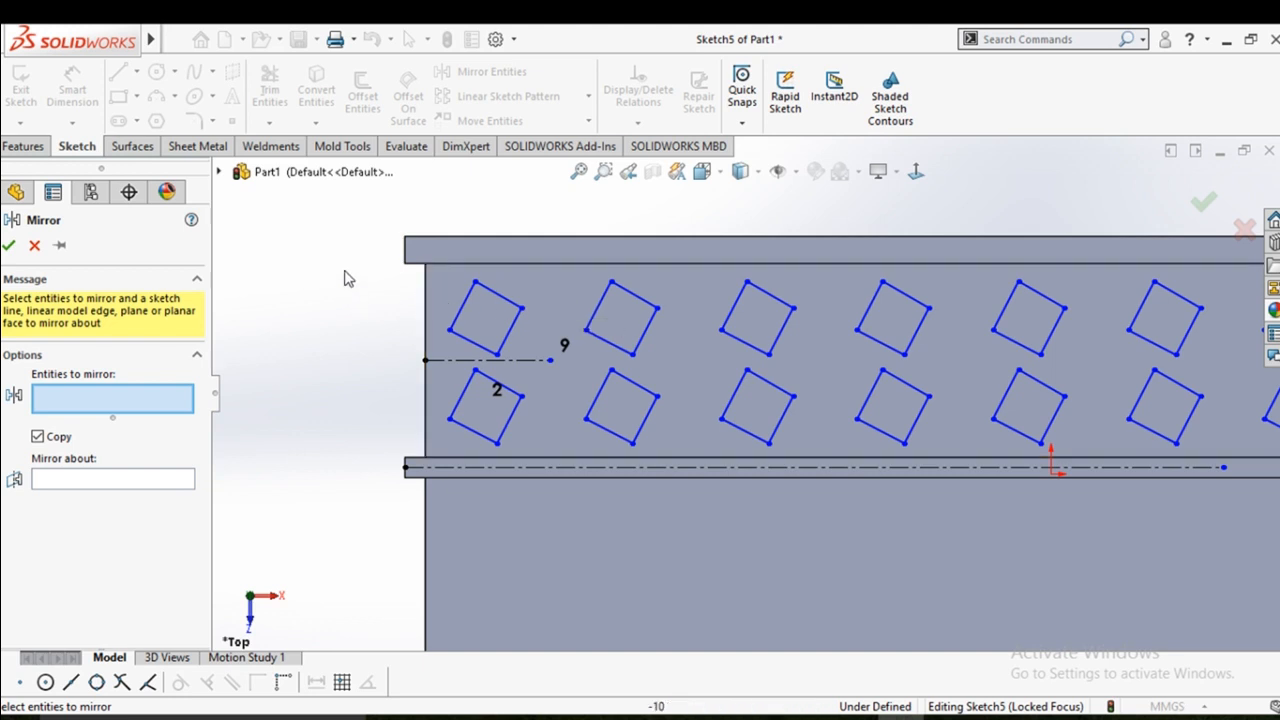
mouse_move(344, 272)
left_mouse_down()
mouse_move(714, 334)
mouse_move(1228, 343)
mouse_move(1263, 290)
mouse_move(1178, 342)
mouse_move(1220, 368)
left_mouse_up()
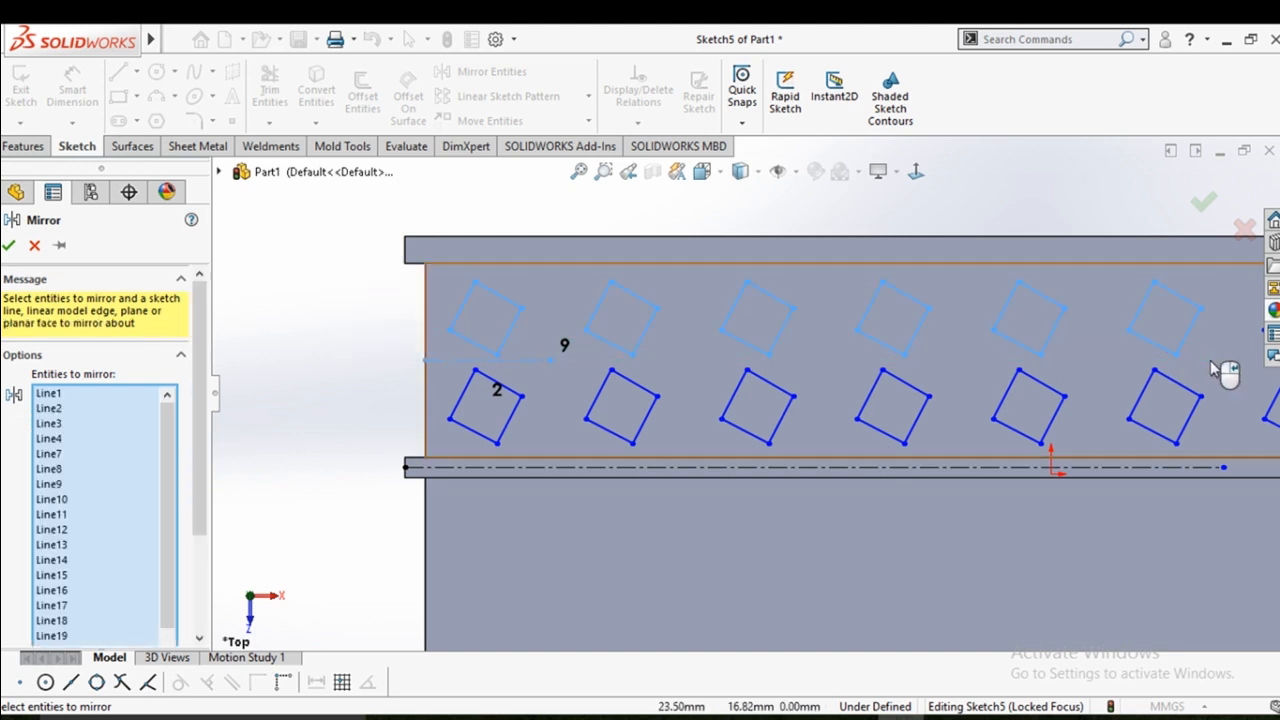
scroll(970, 215, "up", 4)
left_click_drag(989, 290, 1007, 352)
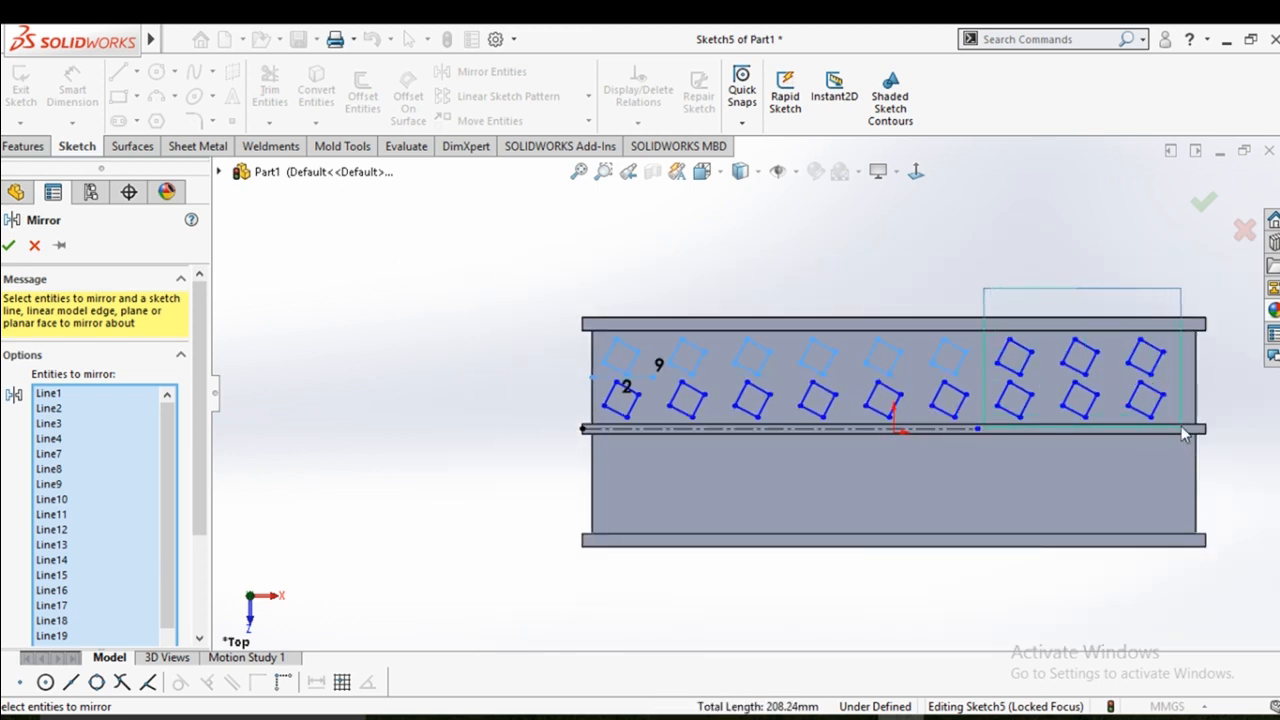
left_click_drag(1183, 432, 1192, 433)
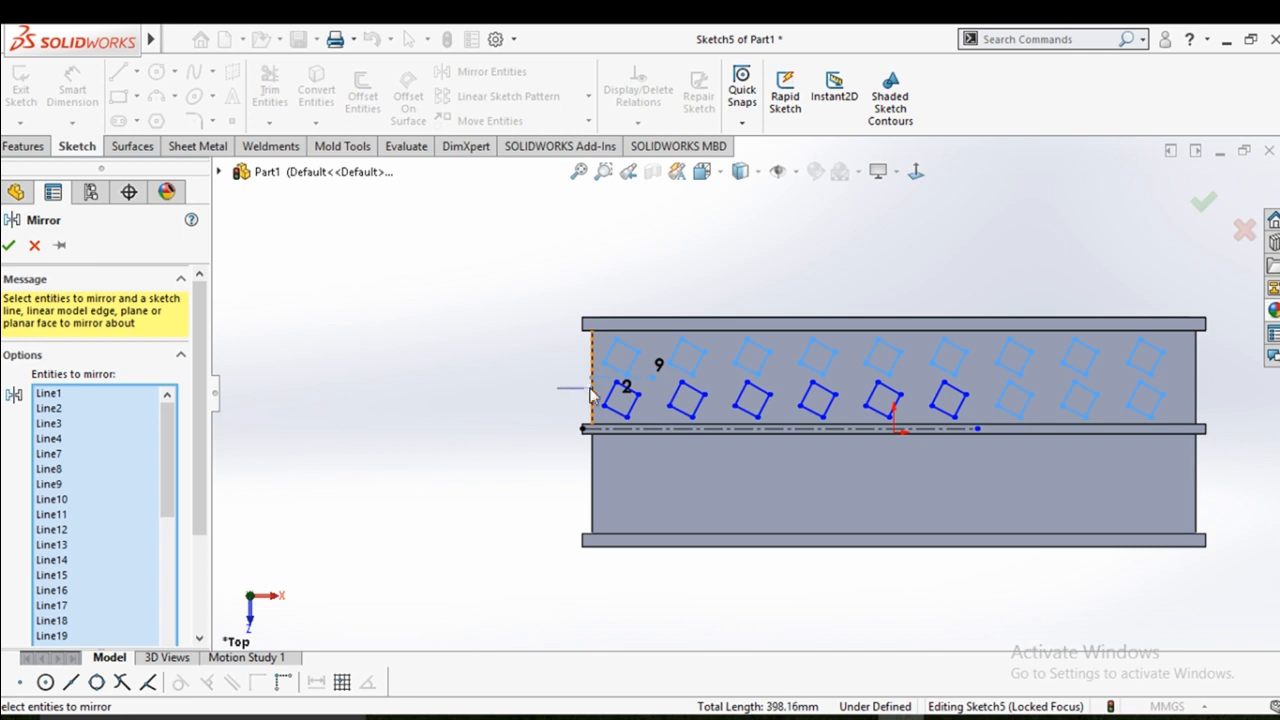
left_click_drag(553, 370, 637, 418)
left_click_drag(988, 432, 982, 433)
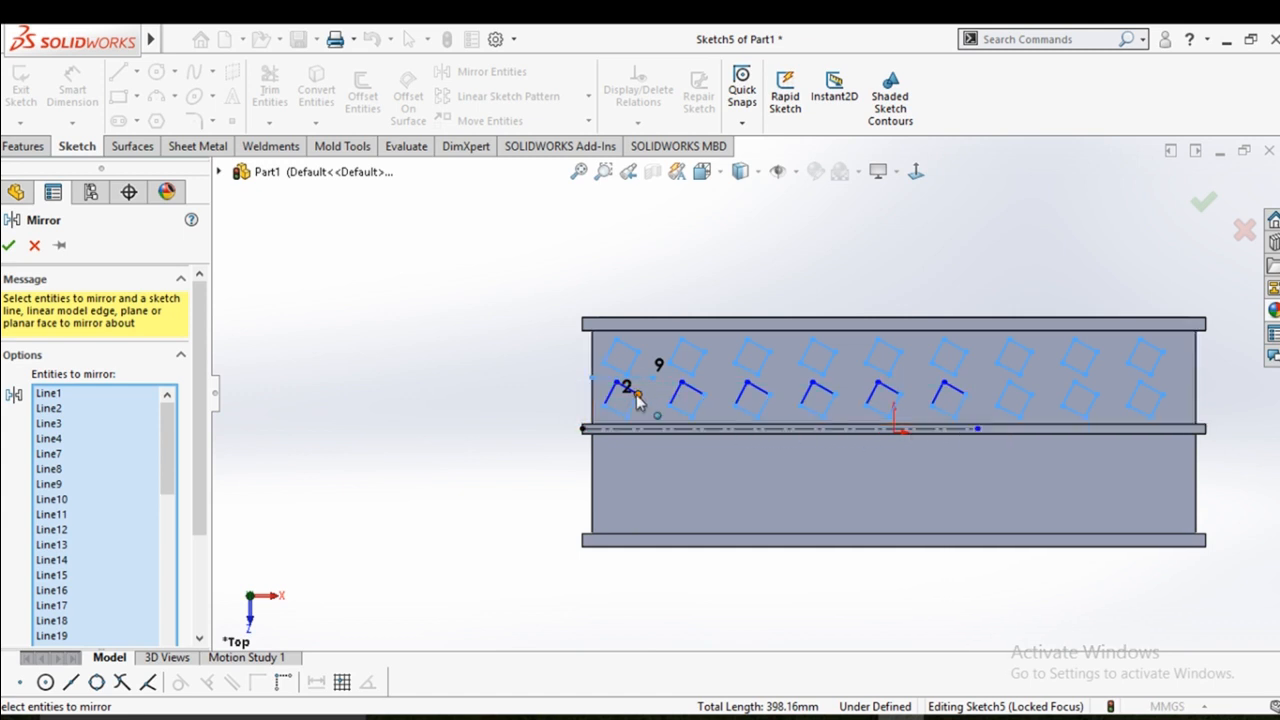
Add the remaining unselected upper lines of the six leftmost lower-row squares to the entities to mirror
scroll(640, 398, "down", 2)
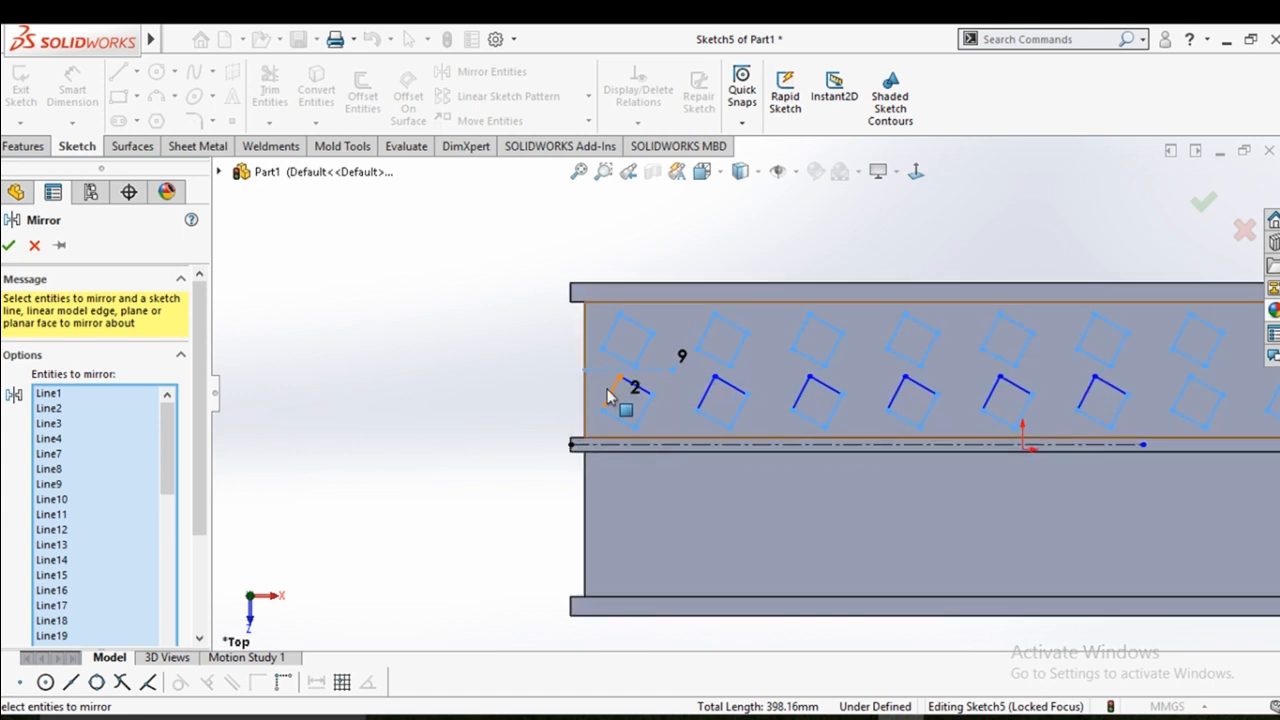
left_click(646, 396)
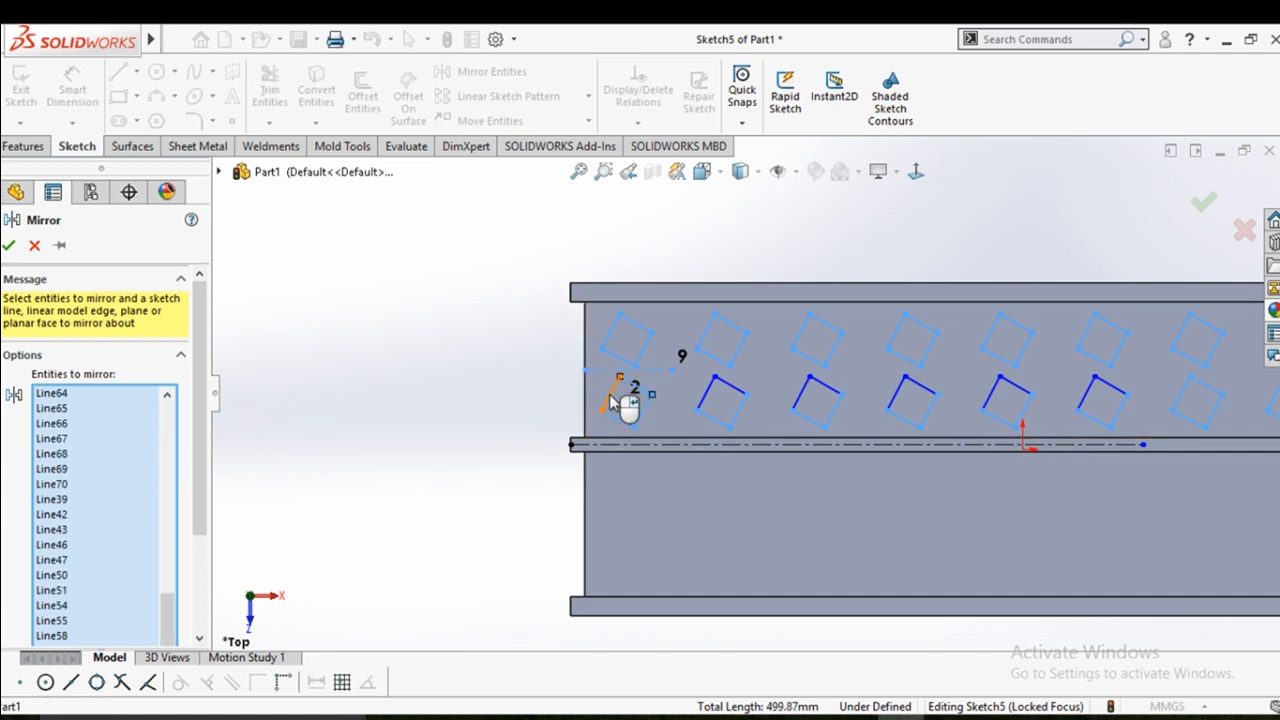
left_click(628, 390)
left_click(711, 394)
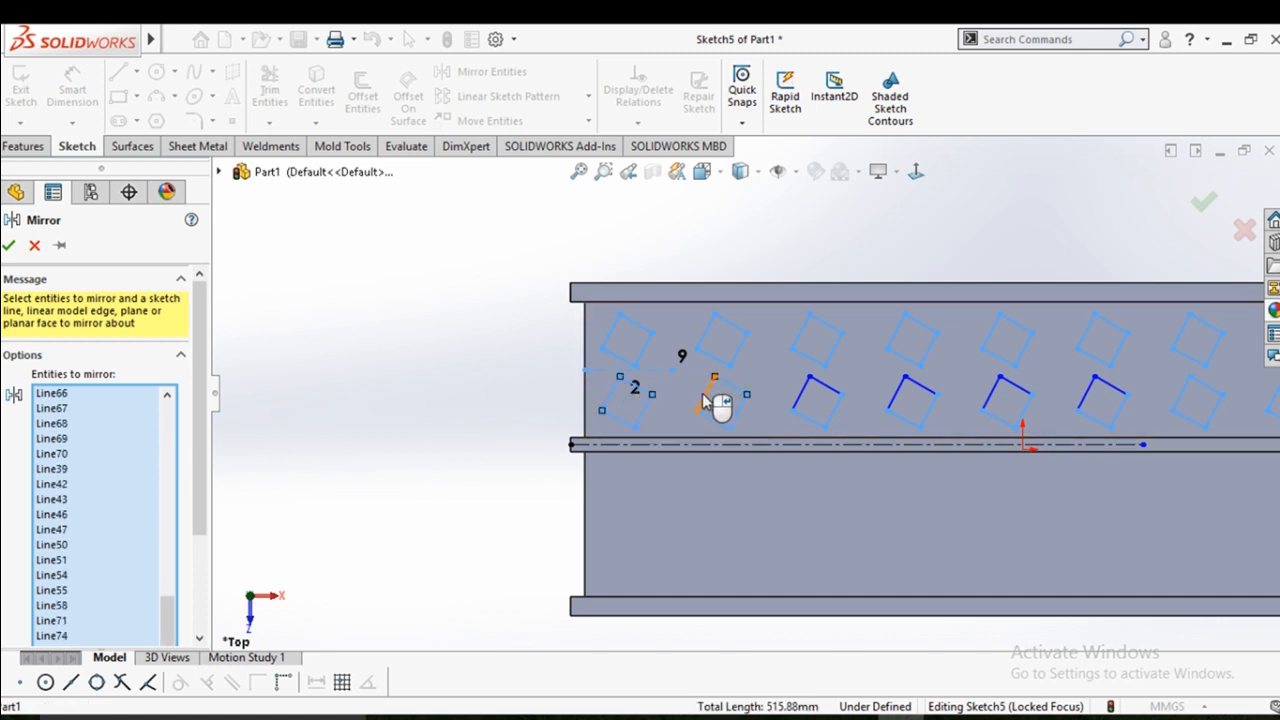
left_click(705, 402)
left_click(807, 396)
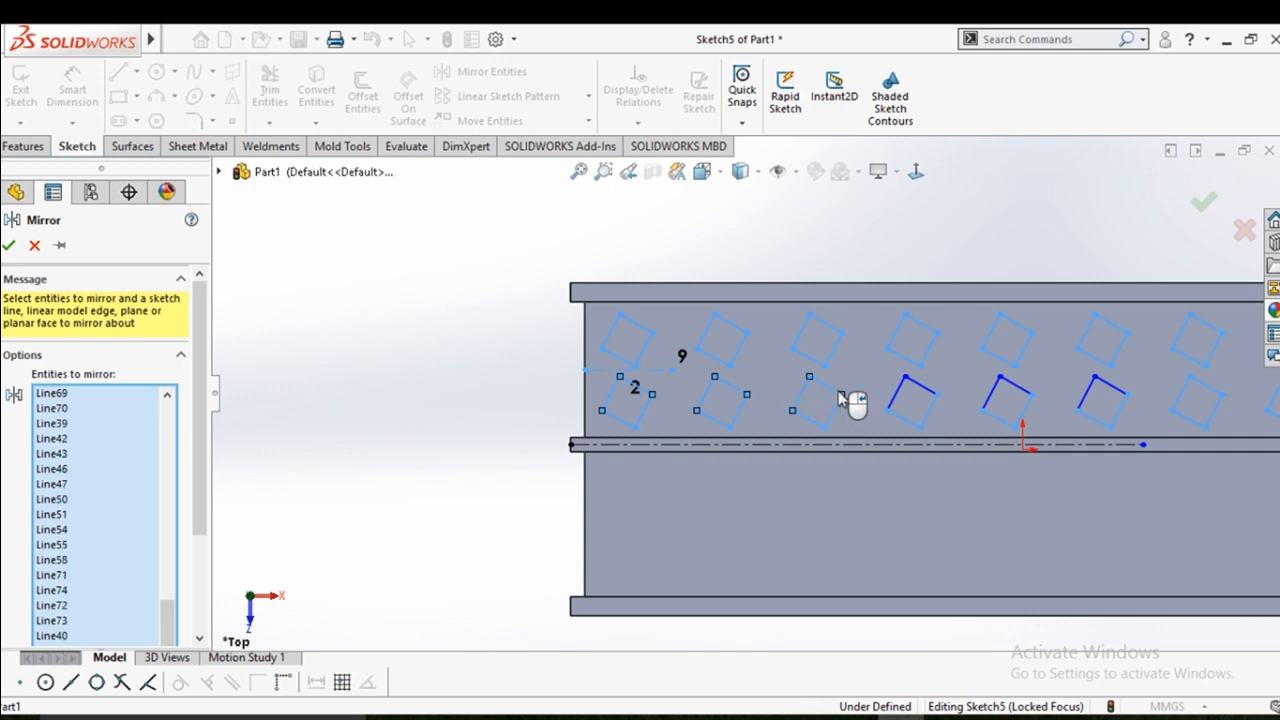
left_click(920, 386)
left_click(900, 397)
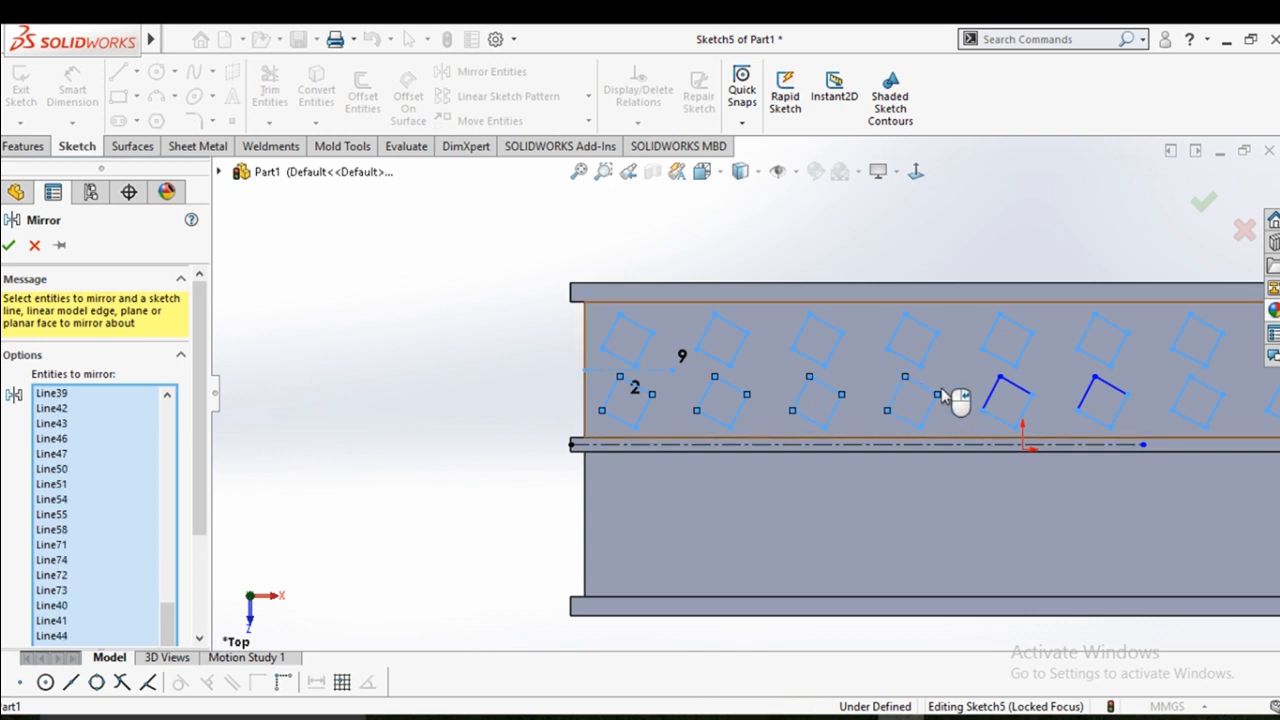
left_click(1013, 384)
left_click(992, 393)
scroll(993, 394, "up", 3)
scroll(994, 395, "down", 3)
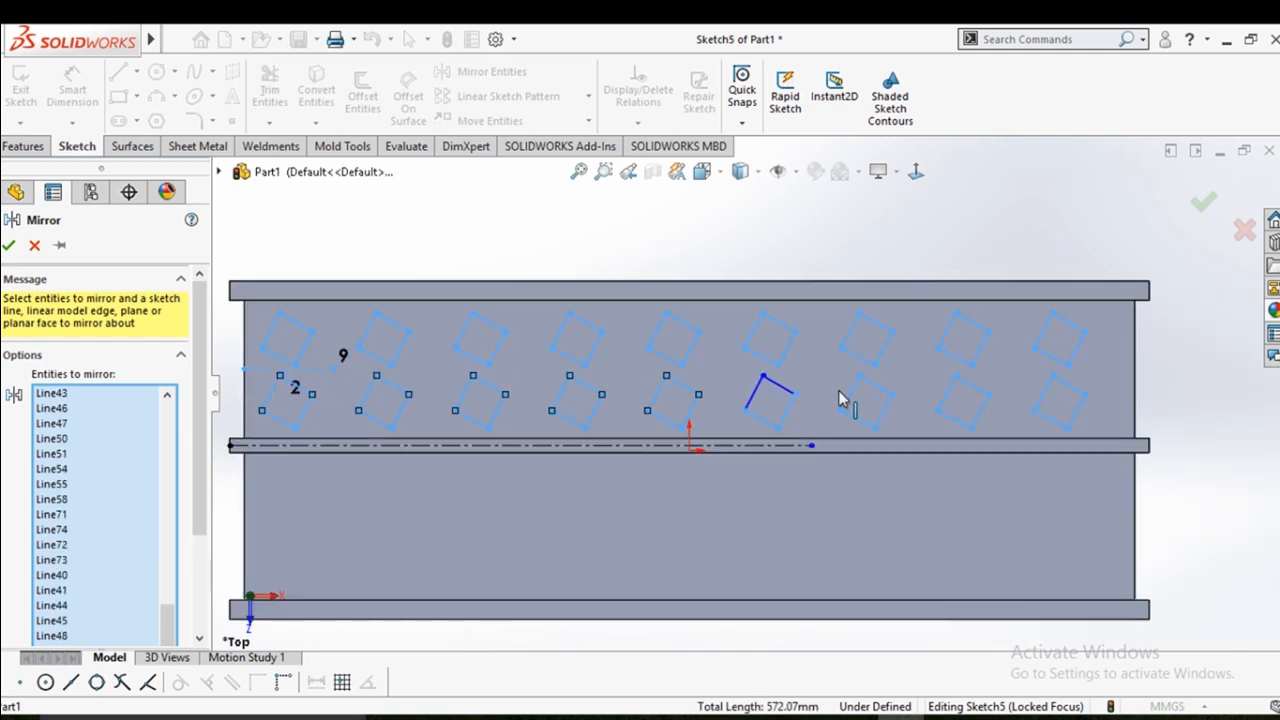
left_click(778, 386)
left_click(753, 395)
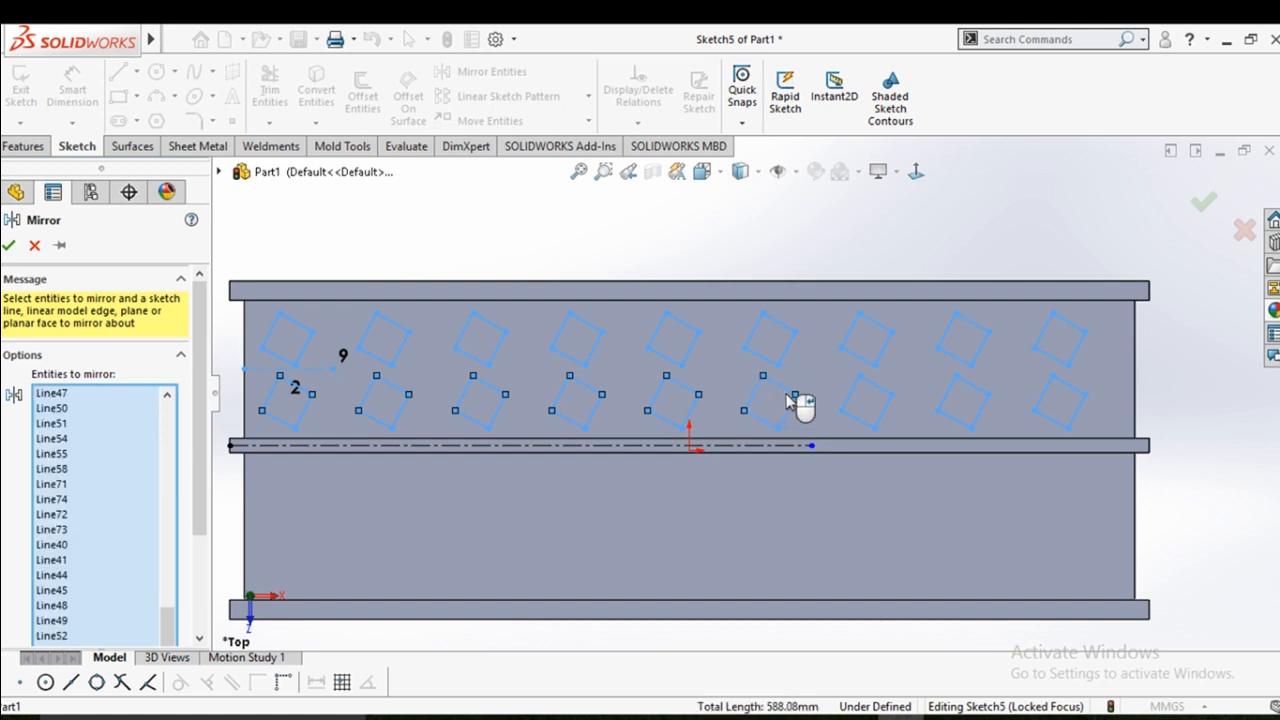
Mirror the selected squares as a copy about the centerline on the middle rim
scroll(762, 398, "up", 3)
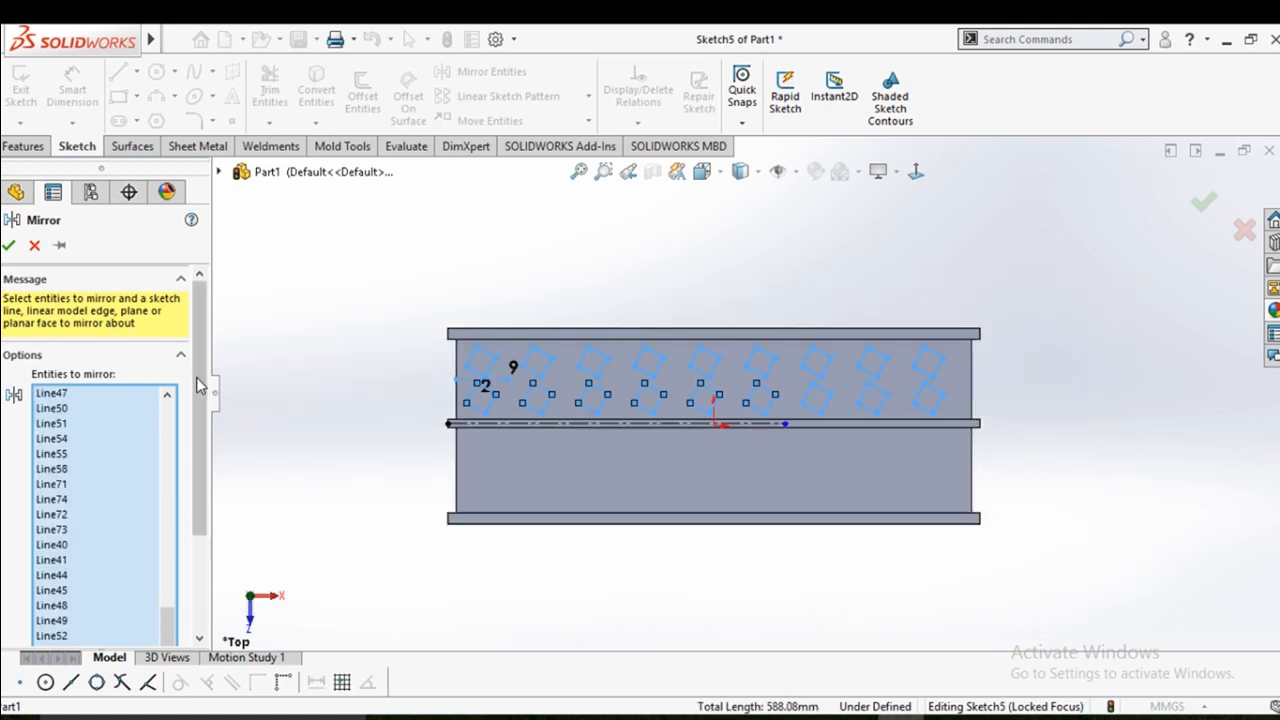
left_click_drag(198, 379, 203, 549)
left_click(143, 634)
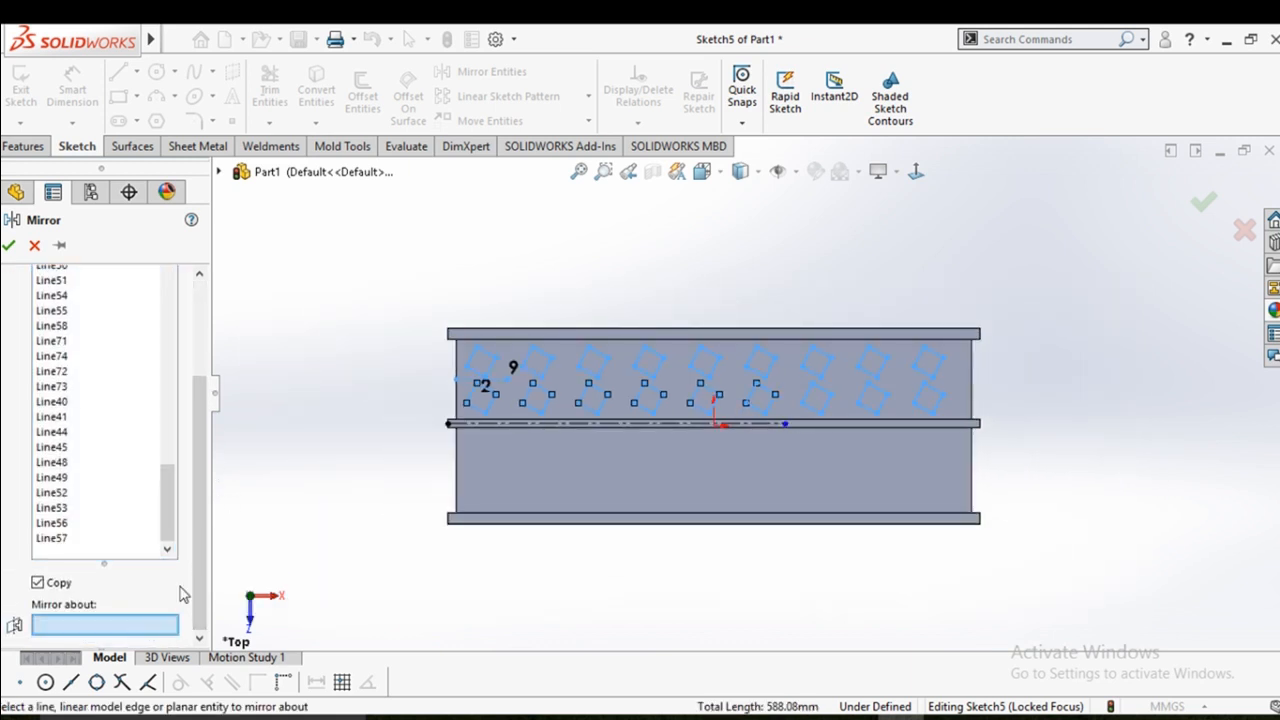
left_click(600, 424)
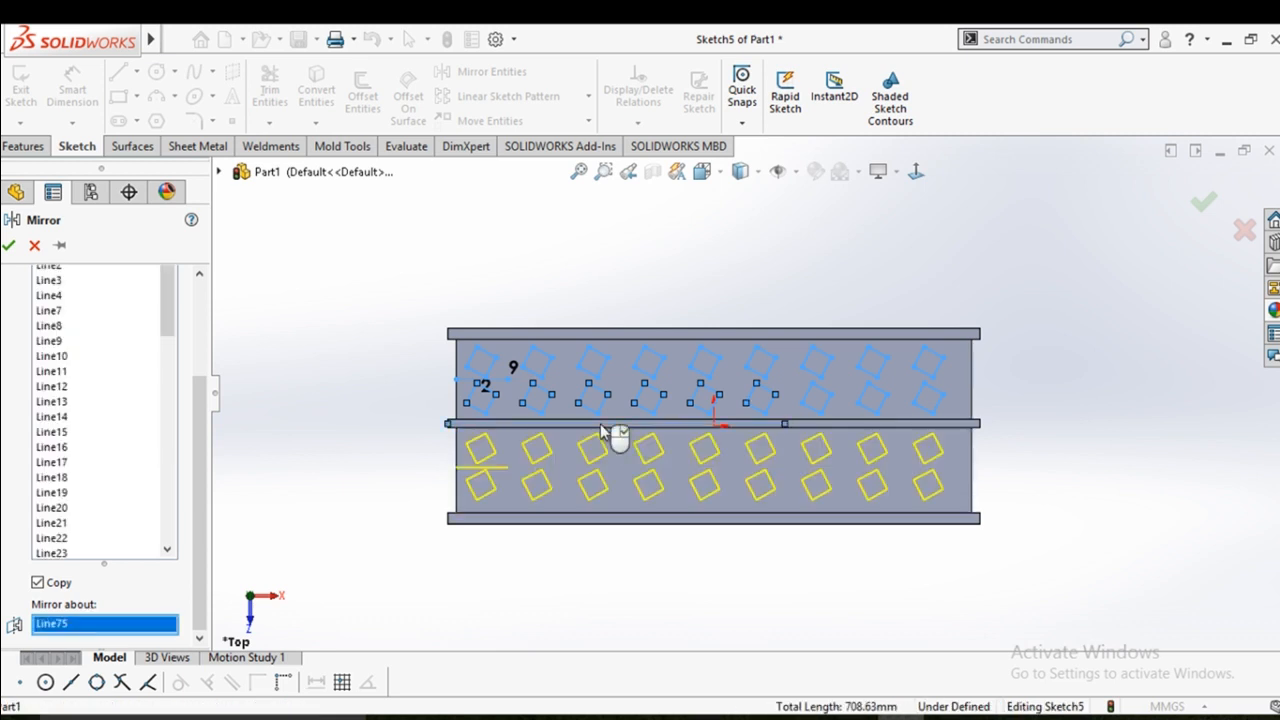
right_click(600, 423)
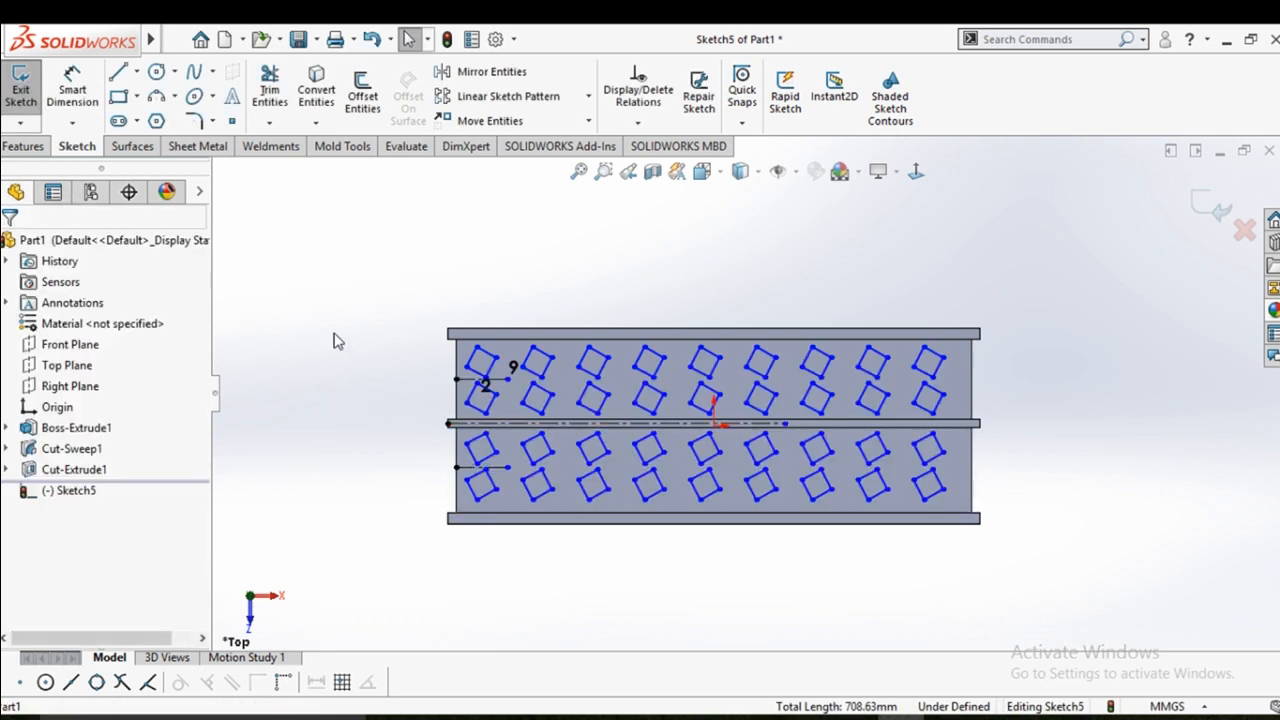
Cut-extrude the square pattern with the Mid Plane end condition, raising the depth to at least 85 mm to pierce both long walls
left_click(23, 147)
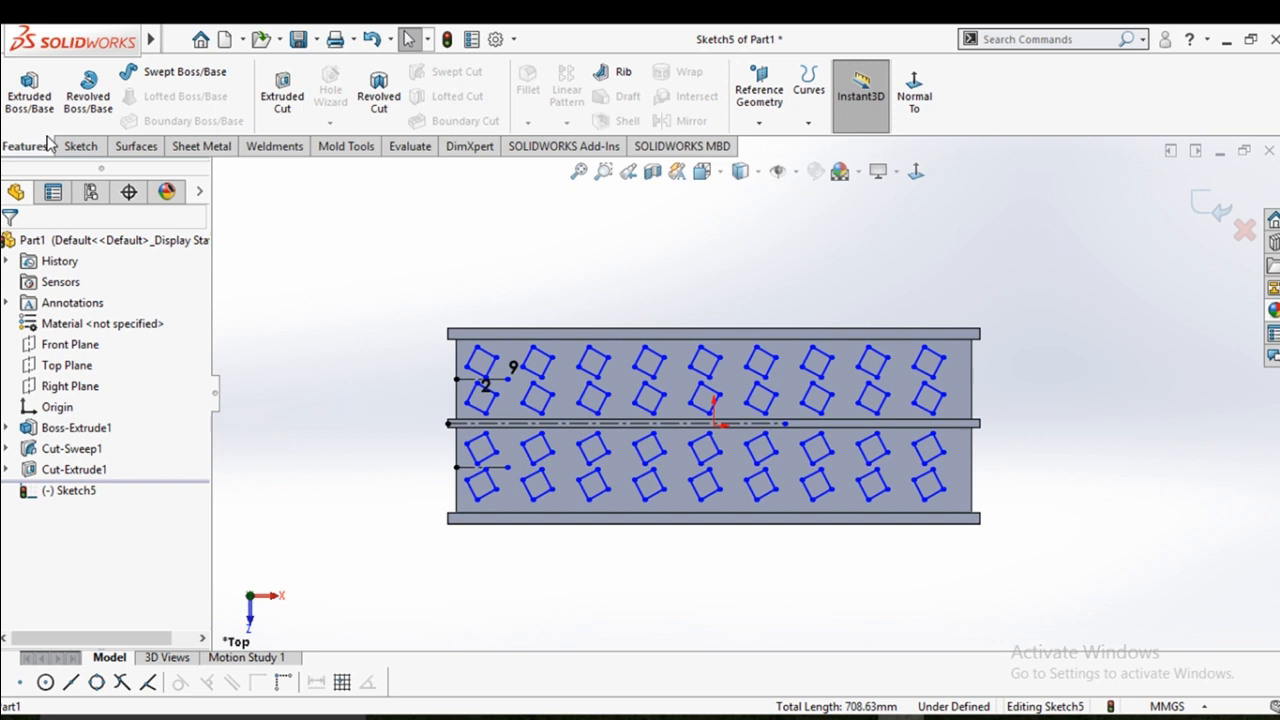
left_click(280, 98)
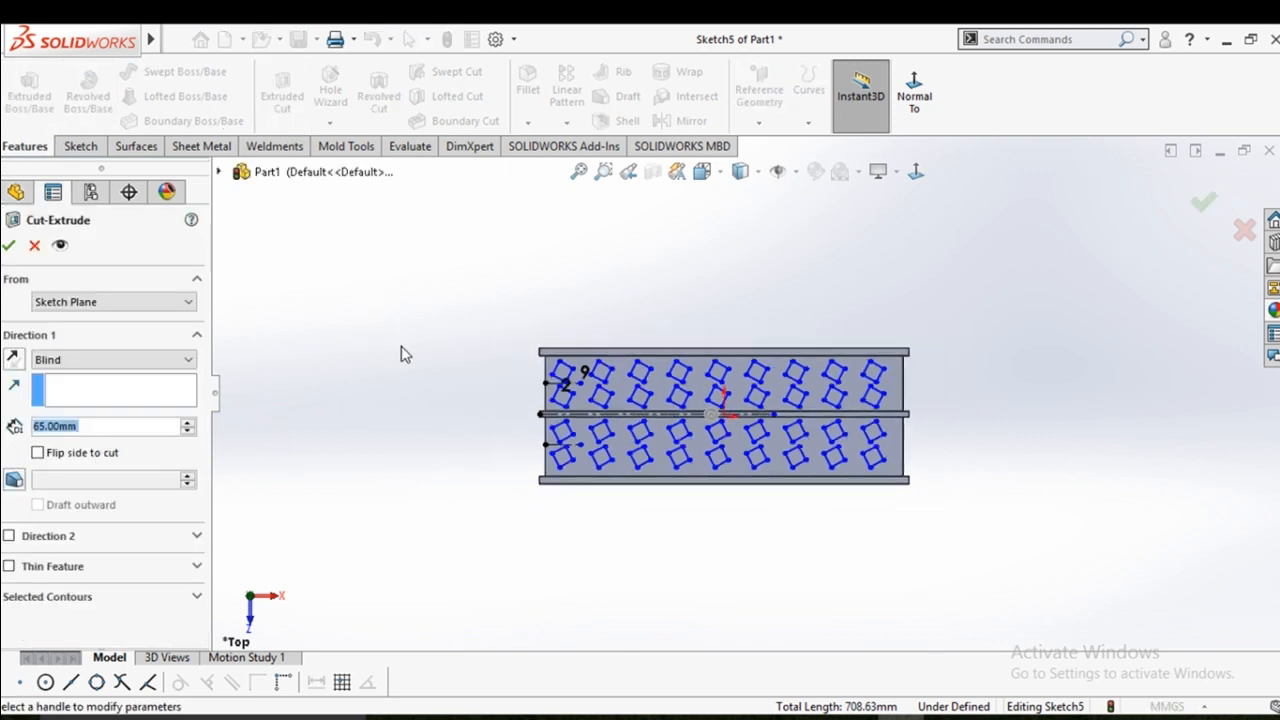
left_click(103, 359)
left_click(73, 477)
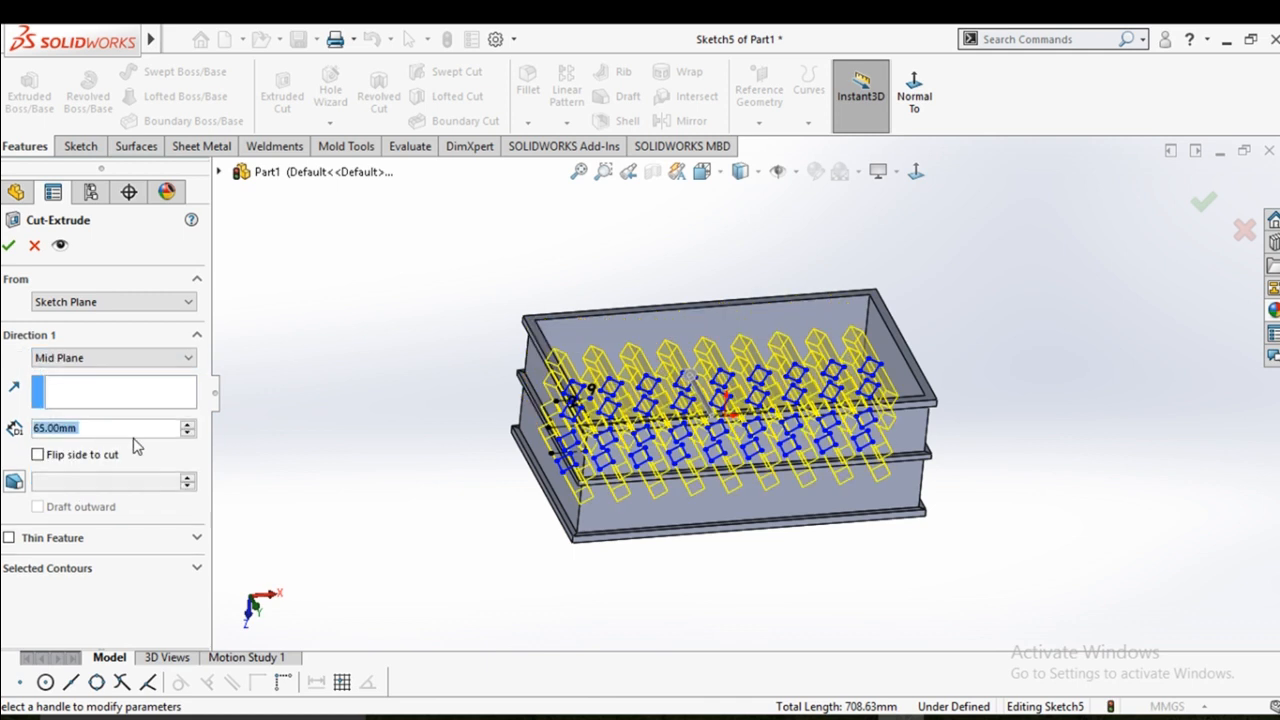
left_click(188, 425)
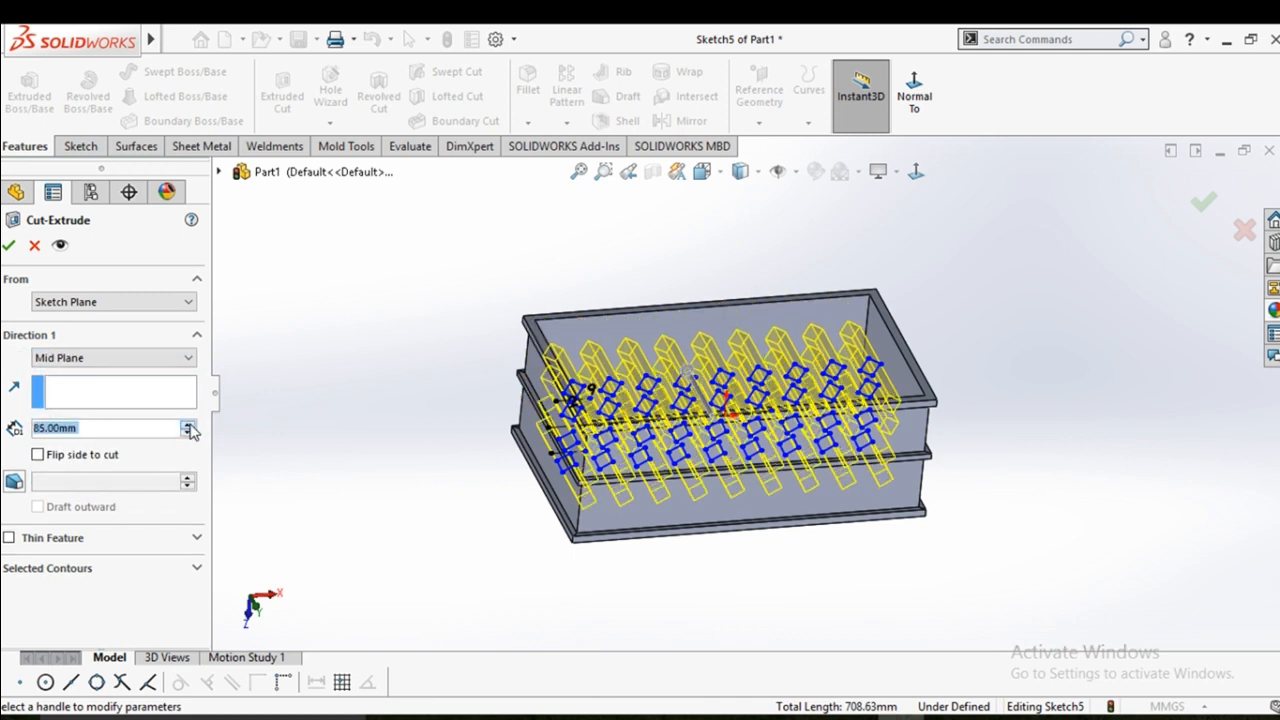
left_click(188, 425)
left_click(188, 425)
middle_click_drag(314, 380, 360, 380)
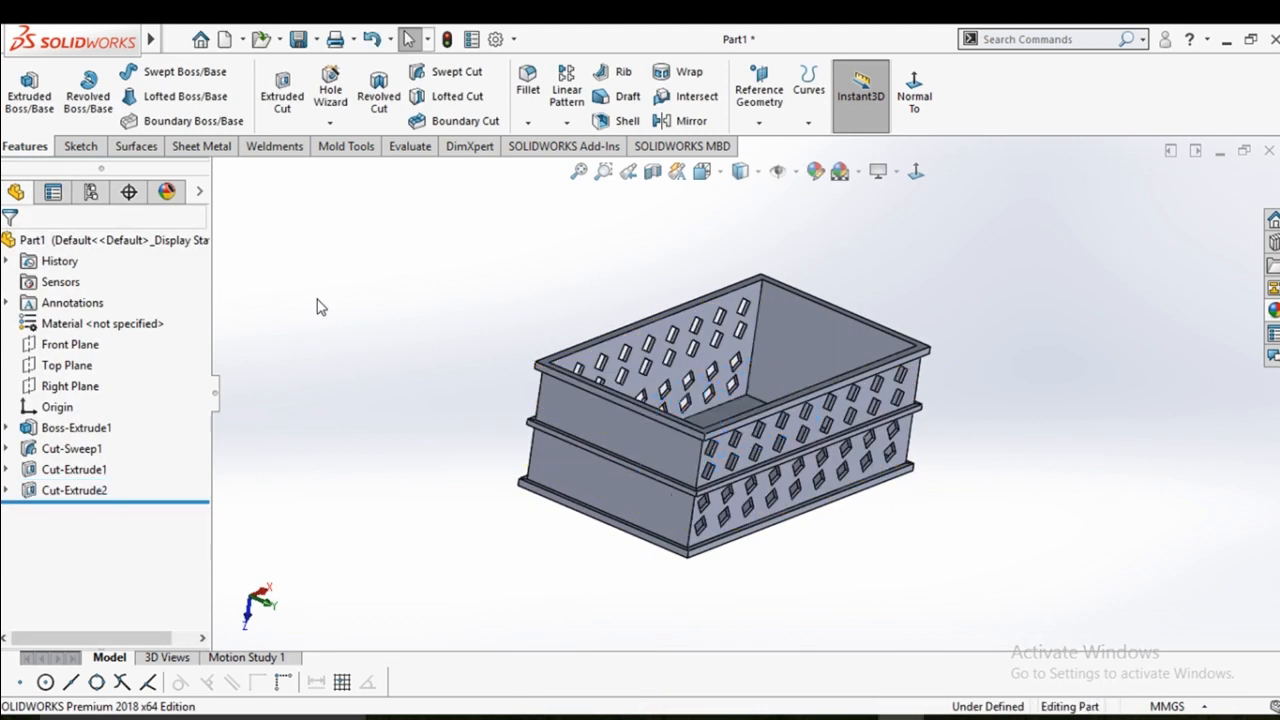
Start a sketch on the Right Plane and view it face-on with the box upright
middle_click_drag(317, 306, 461, 434)
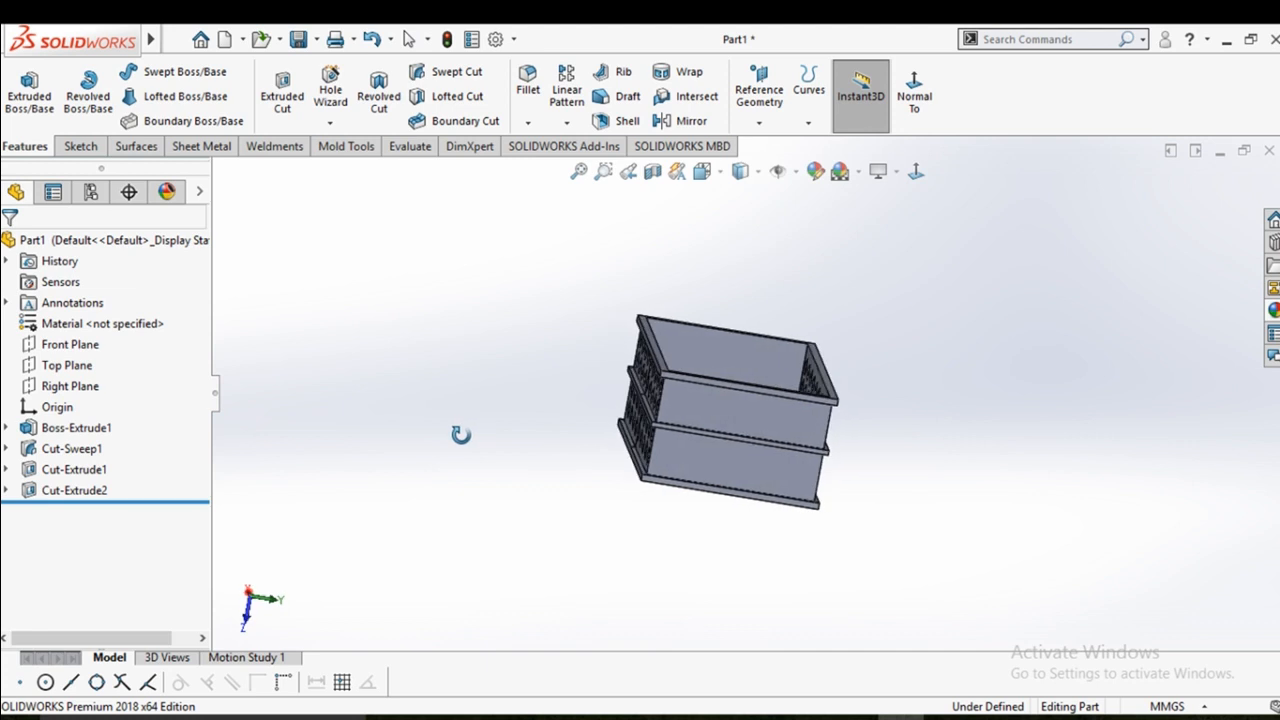
left_click(58, 386)
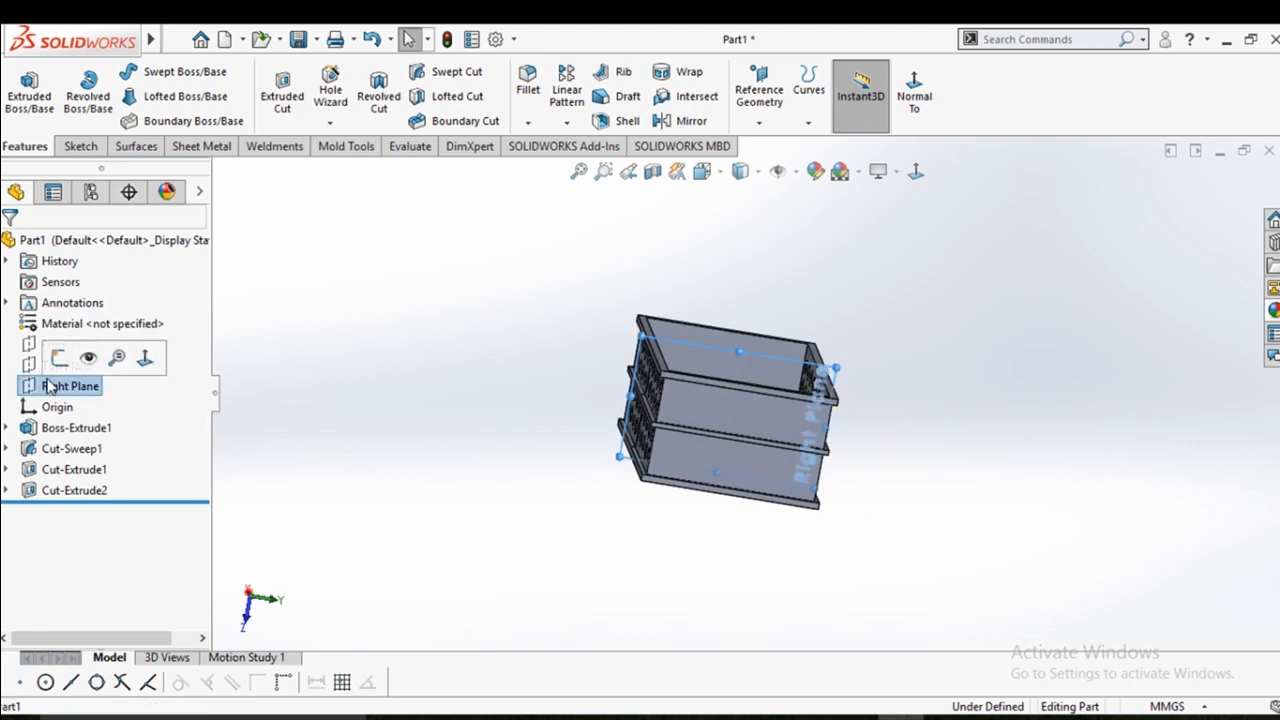
left_click(55, 360)
left_click(915, 171)
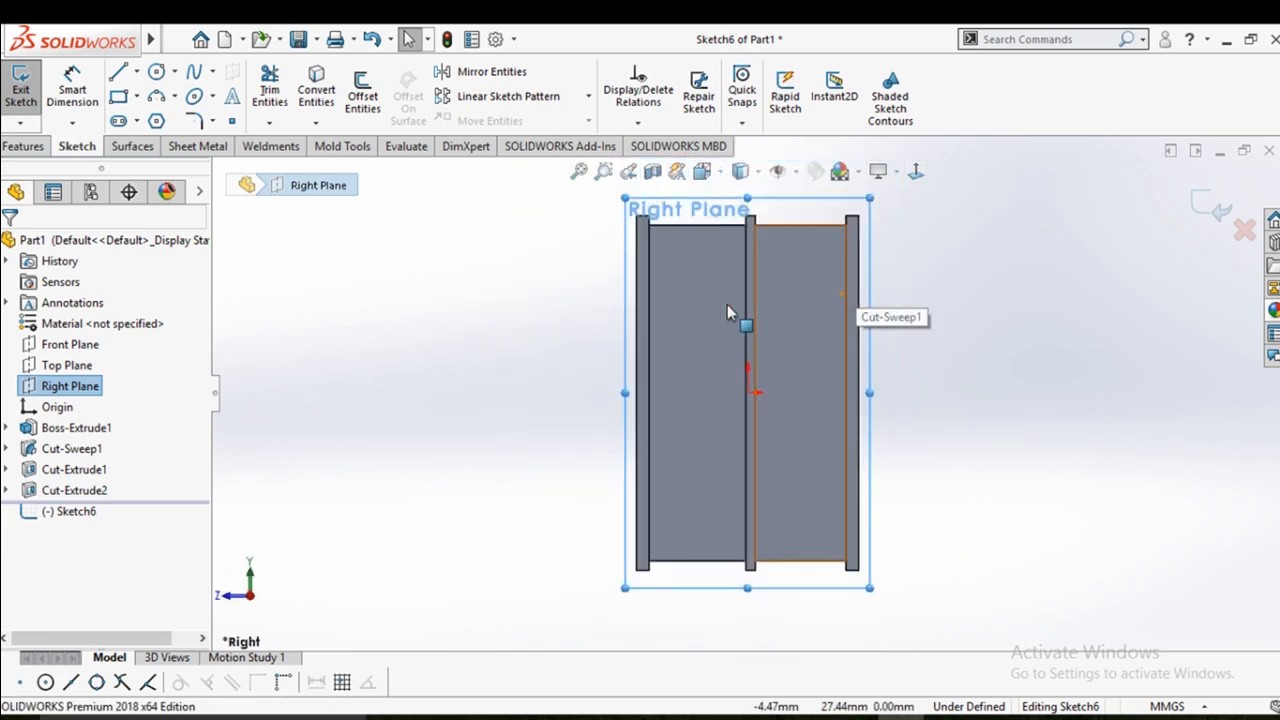
mouse_move(727, 304)
middle_mouse_down()
mouse_move(662, 372)
mouse_move(720, 292)
mouse_move(697, 258)
mouse_move(684, 350)
middle_mouse_up()
key("space")
left_click(582, 367)
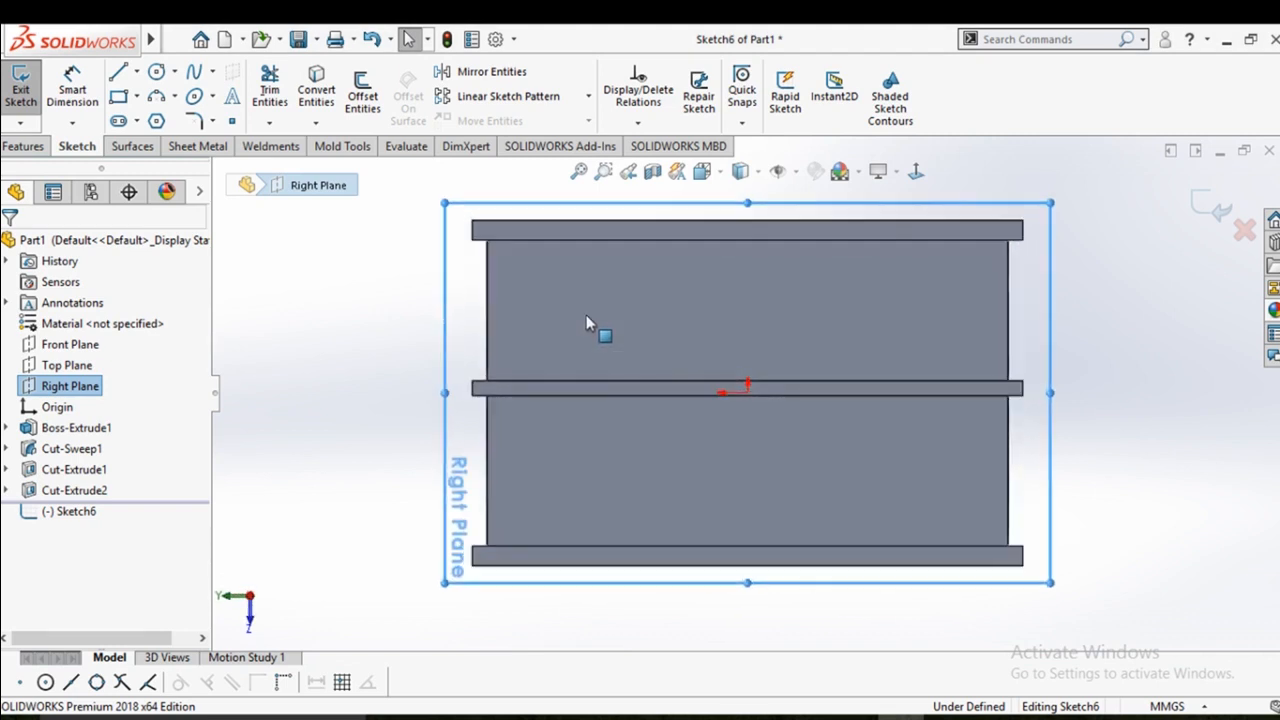
Sketch a small tilted square near the upper-left corner of the upper wall panel and adjust its right corner to even out the sides
left_click(118, 71)
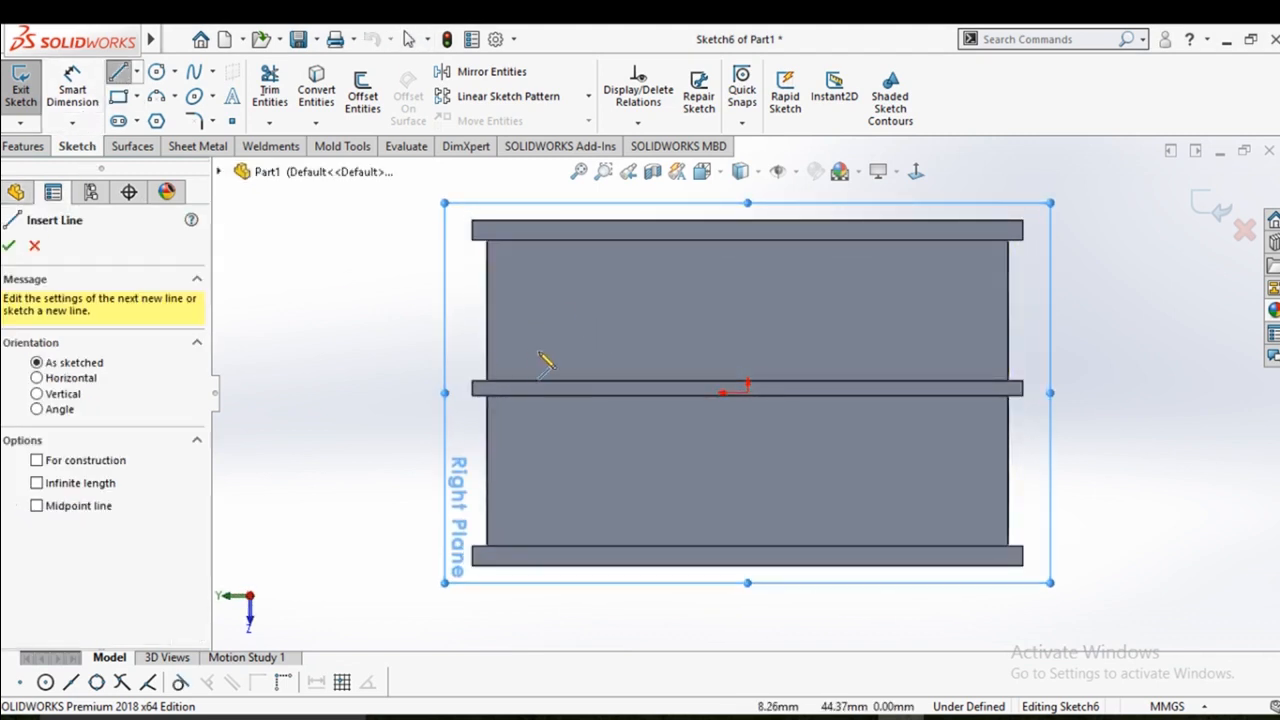
left_click(522, 259)
left_click(505, 283)
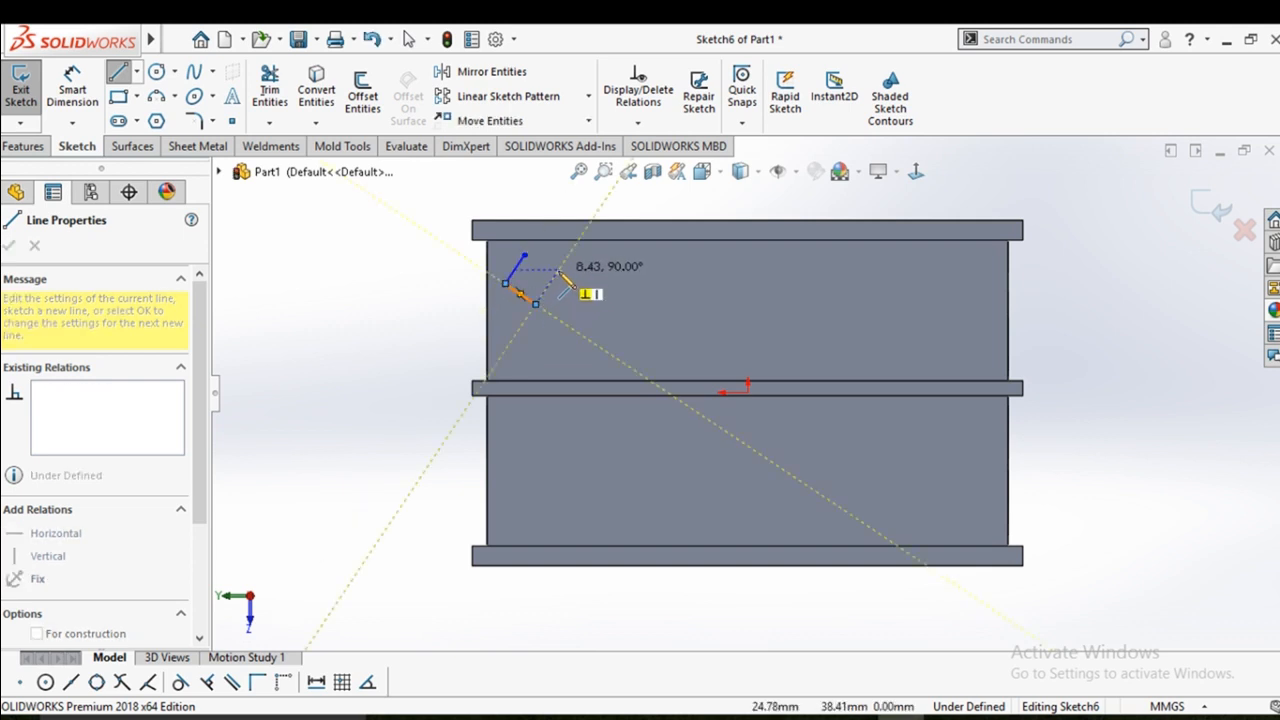
left_click(558, 281)
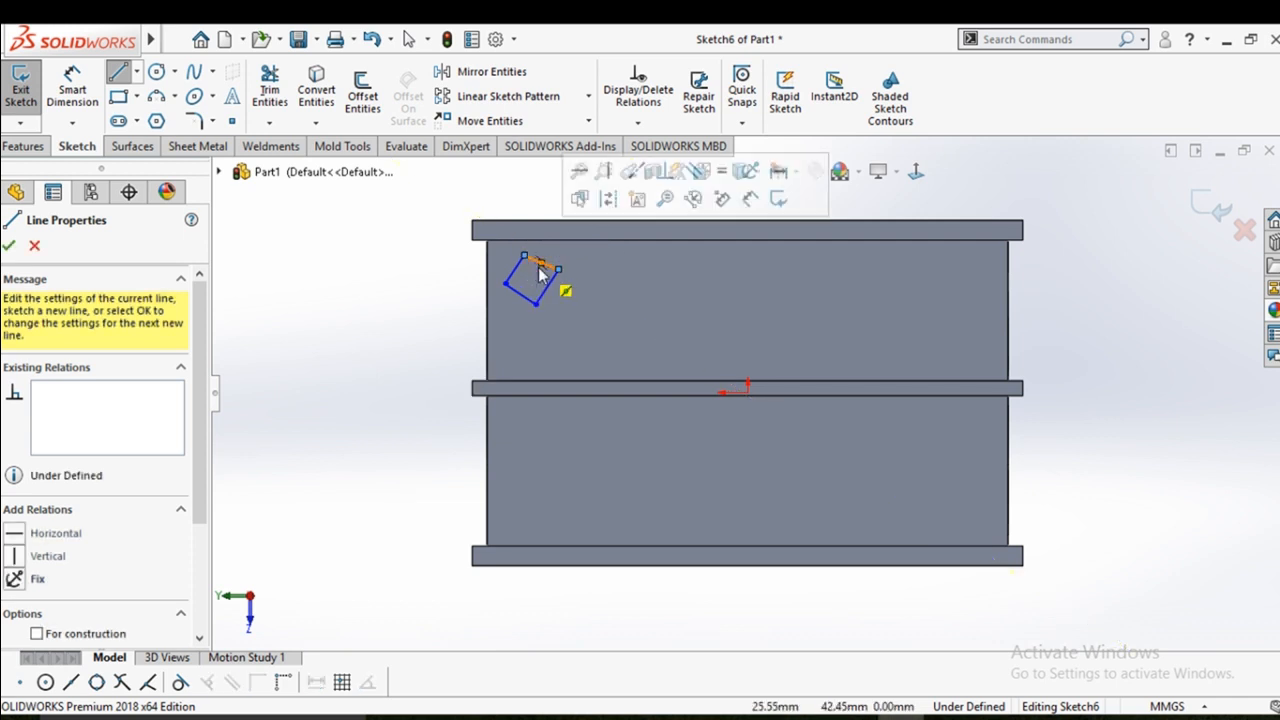
scroll(556, 284, "down", 3)
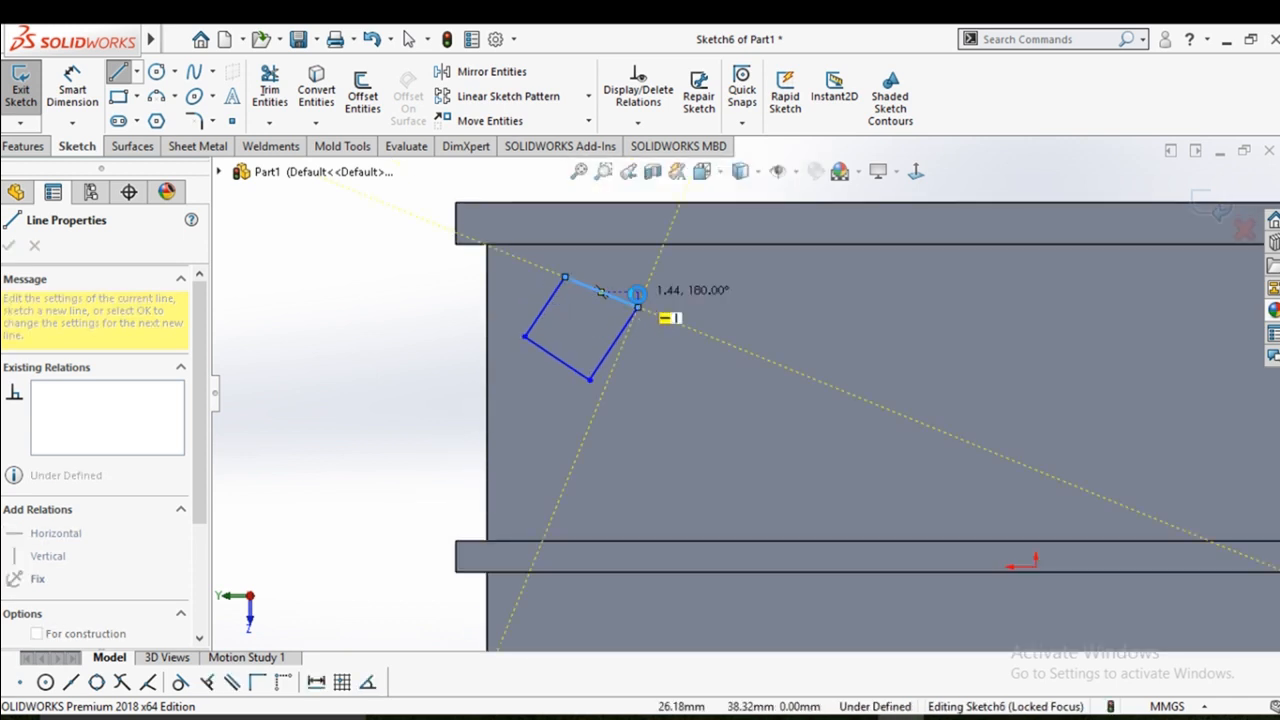
left_click(637, 305)
key("Escape")
mouse_move(637, 305)
left_mouse_down()
mouse_move(622, 329)
mouse_move(626, 317)
left_mouse_up()
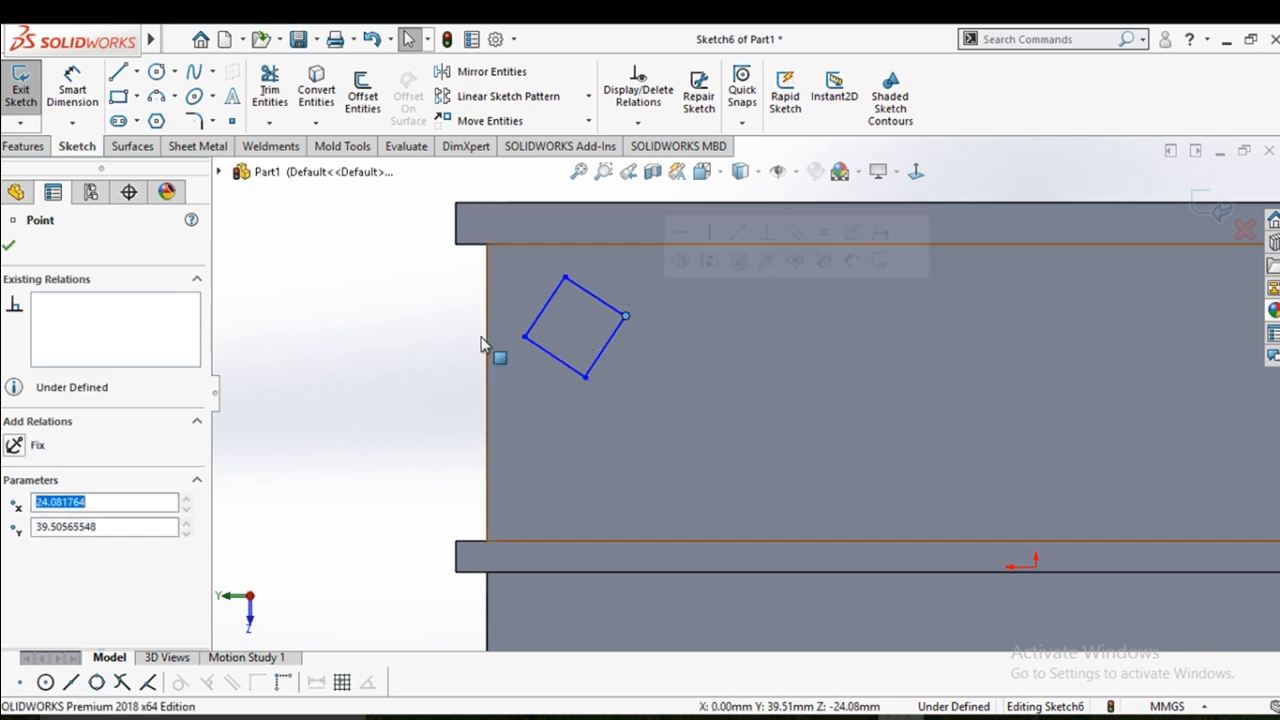
left_click(420, 344)
Sketch a short horizontal centerline inward from the midpoint of the upper wall panel's left edge
scroll(532, 422, "up", 4)
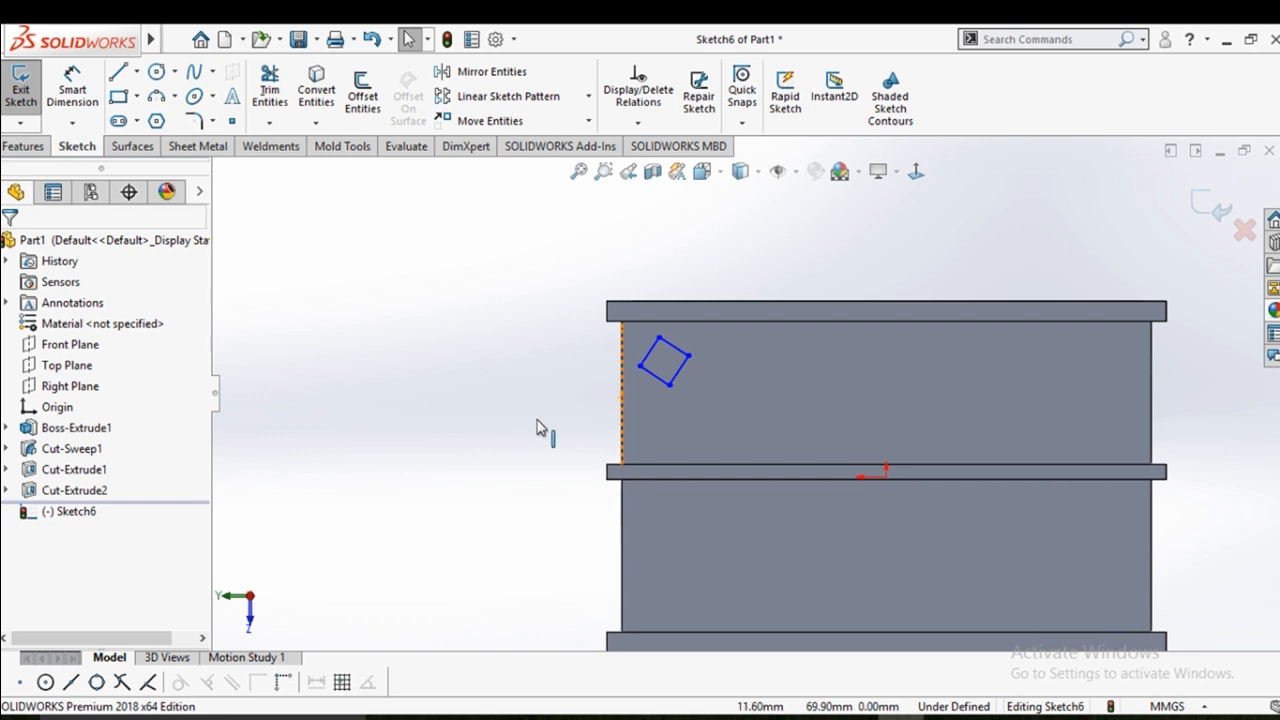
left_click(137, 72)
left_click(165, 117)
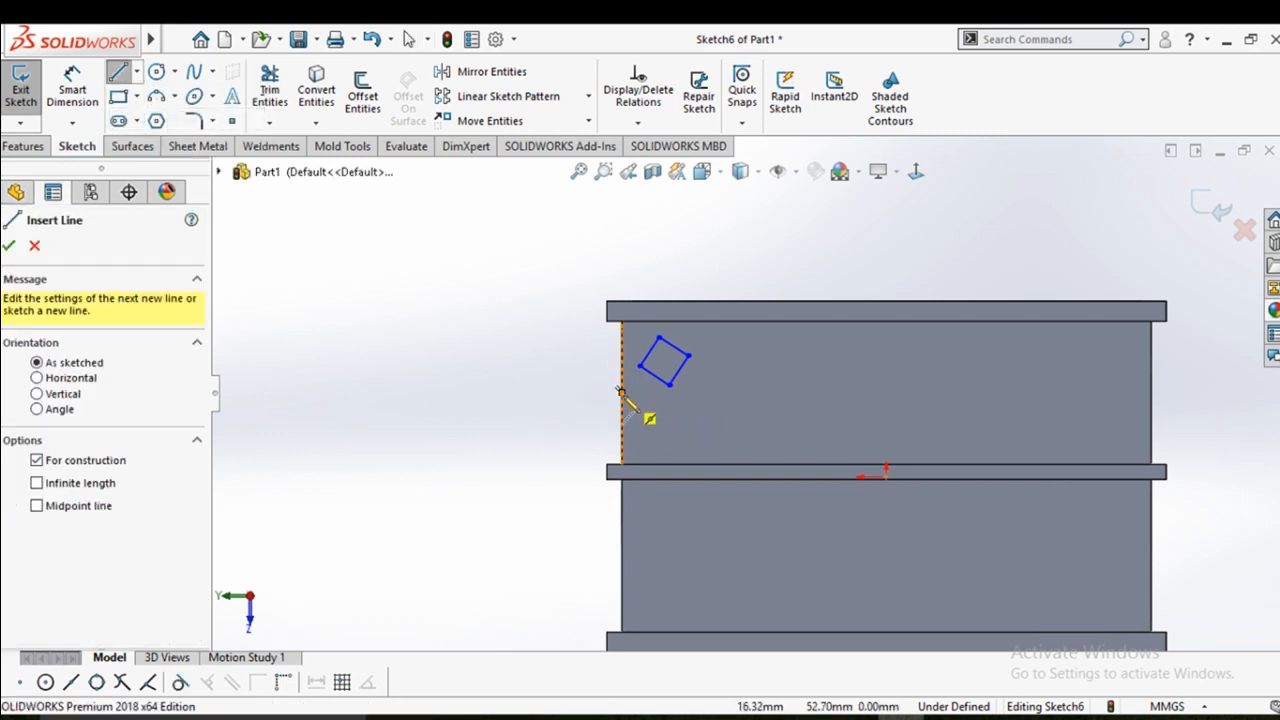
left_click(621, 391)
left_click(702, 392)
right_click(716, 408)
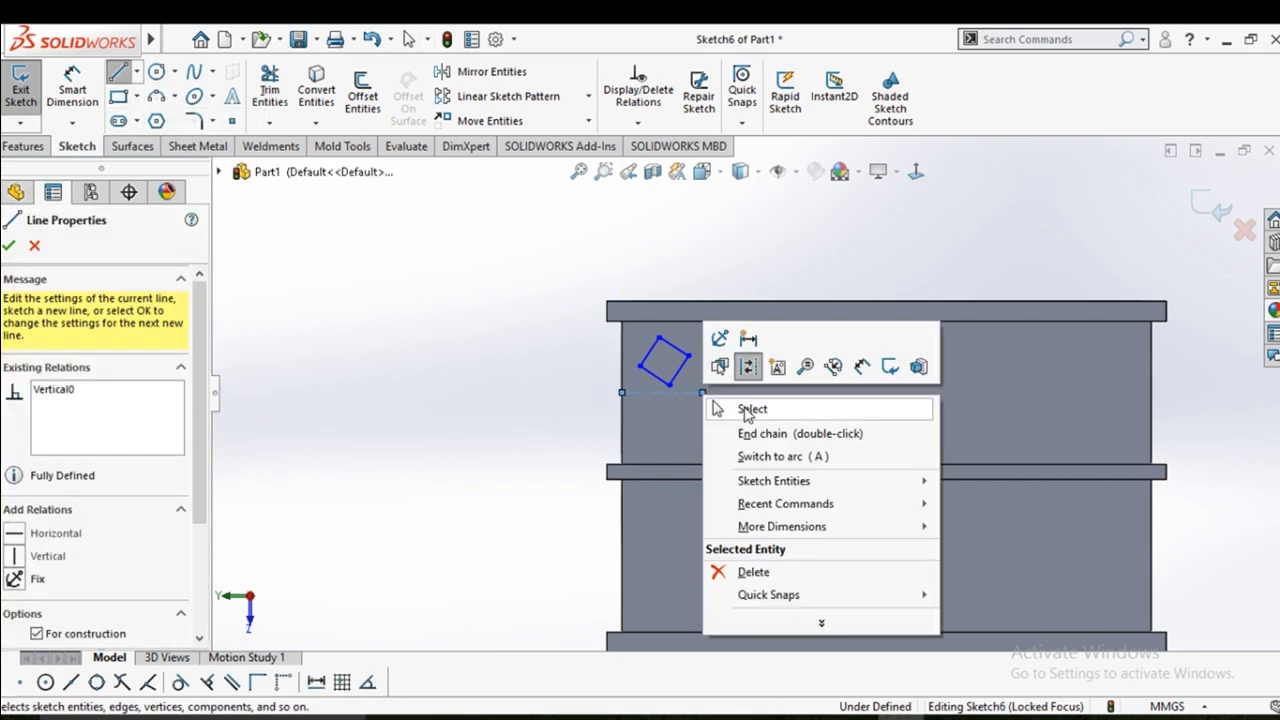
left_click(752, 409)
Start a linear sketch pattern and select the four lines of the tilted square as the entities to pattern
scroll(780, 420, "up", 3)
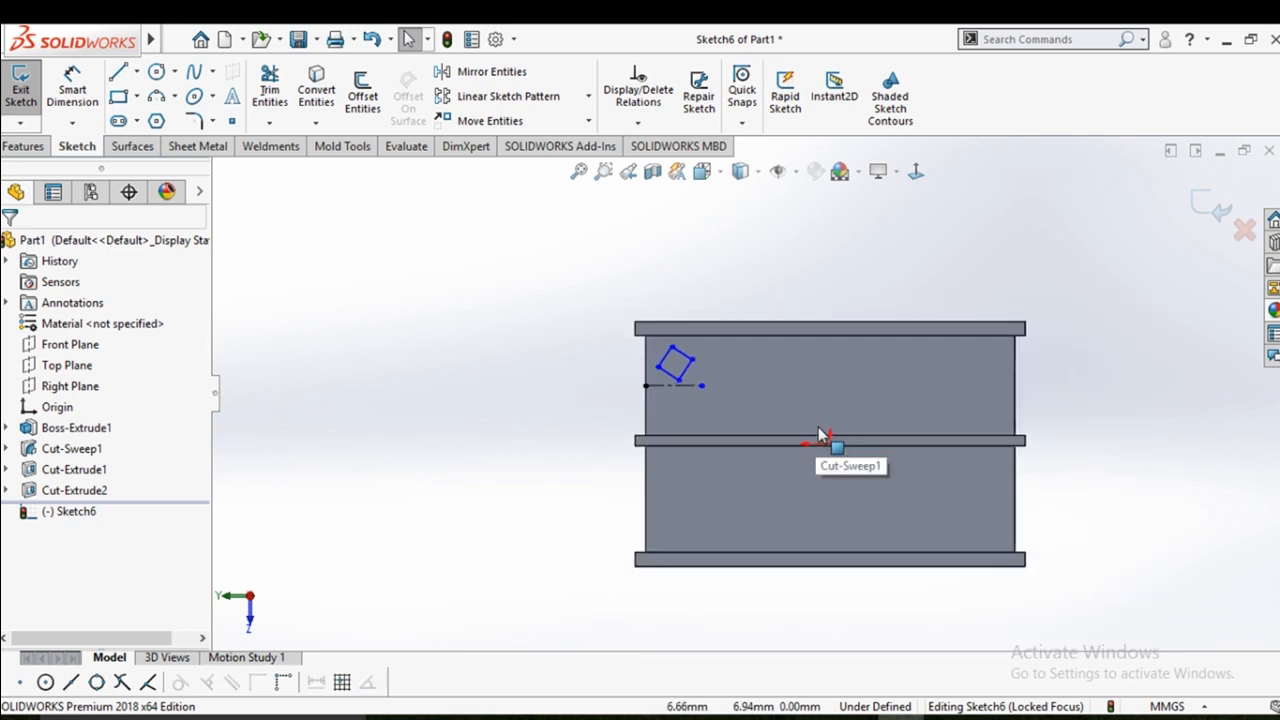
left_click(590, 98)
left_click(570, 121)
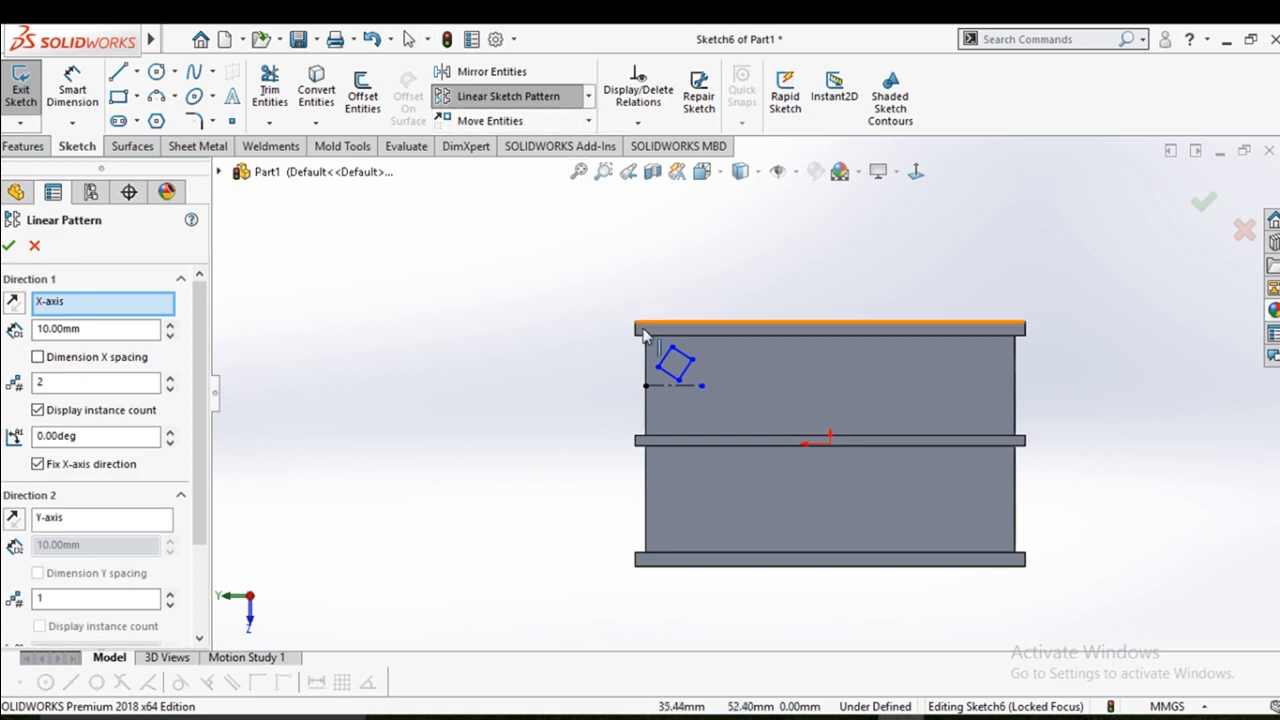
left_click(681, 363)
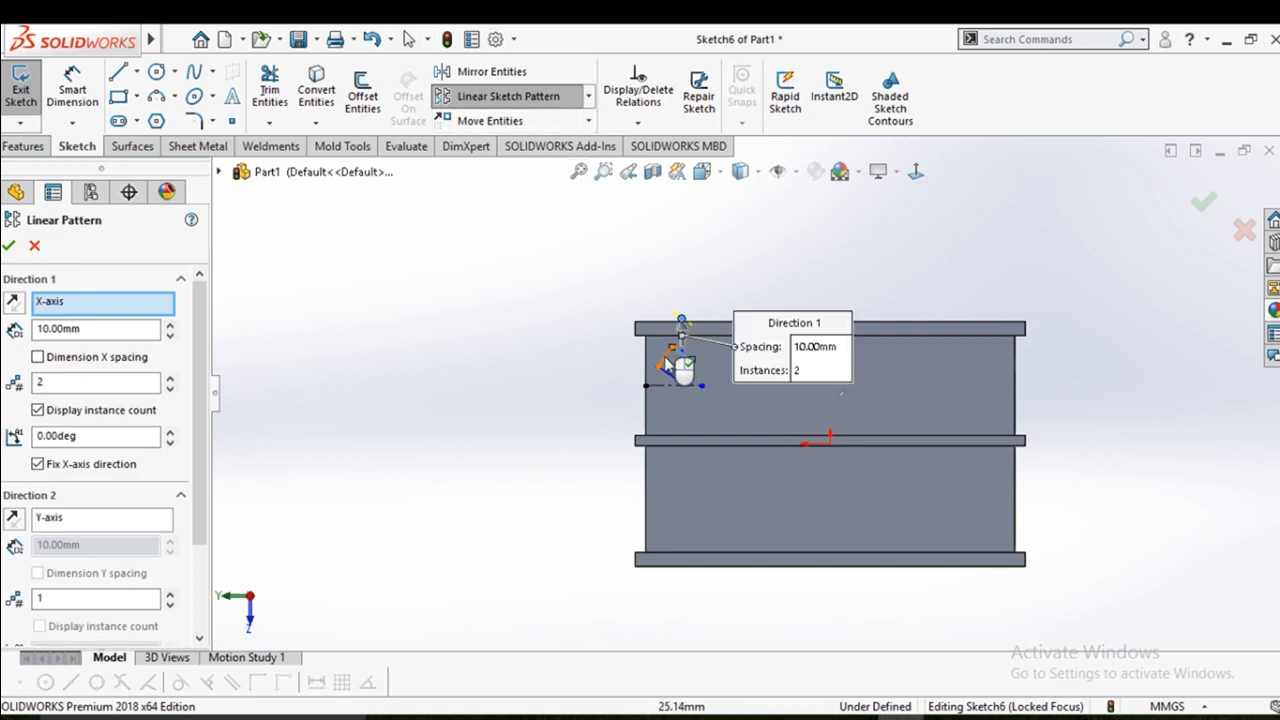
left_click(687, 373)
left_click(670, 375)
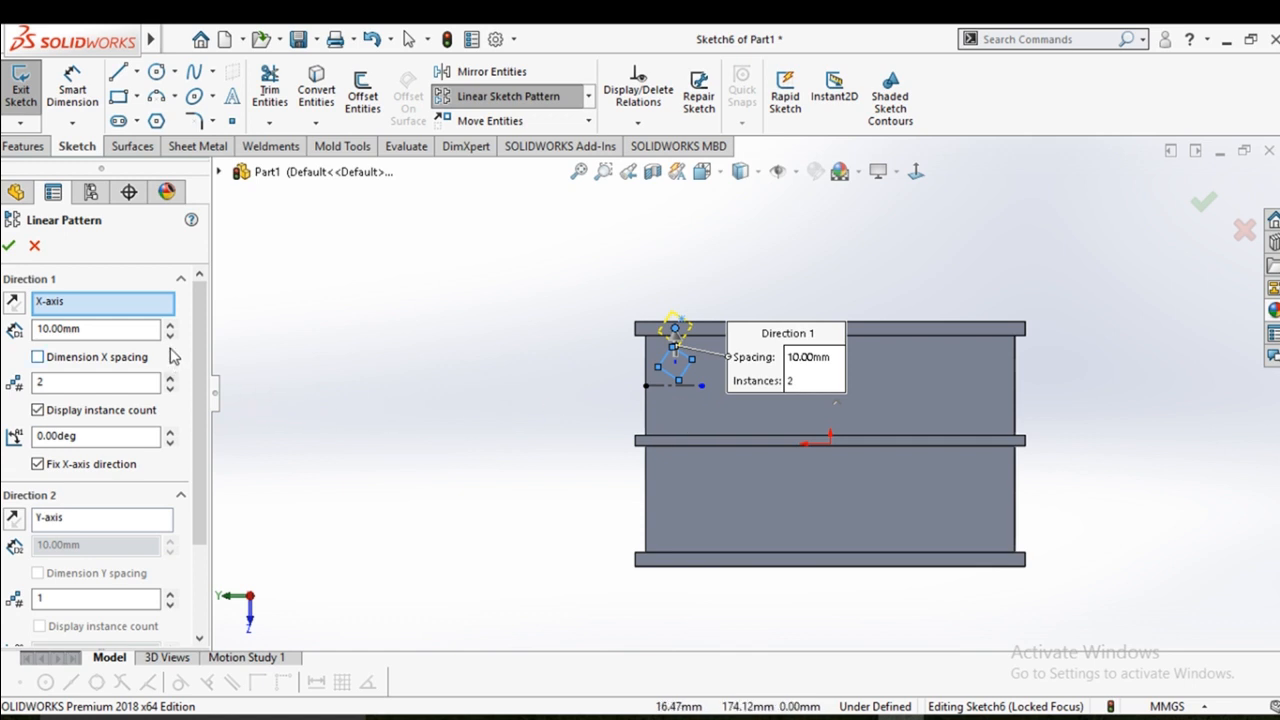
Reverse the pattern's first direction so it runs downward and set its spacing to 13 mm with 2 instances
left_click(12, 304)
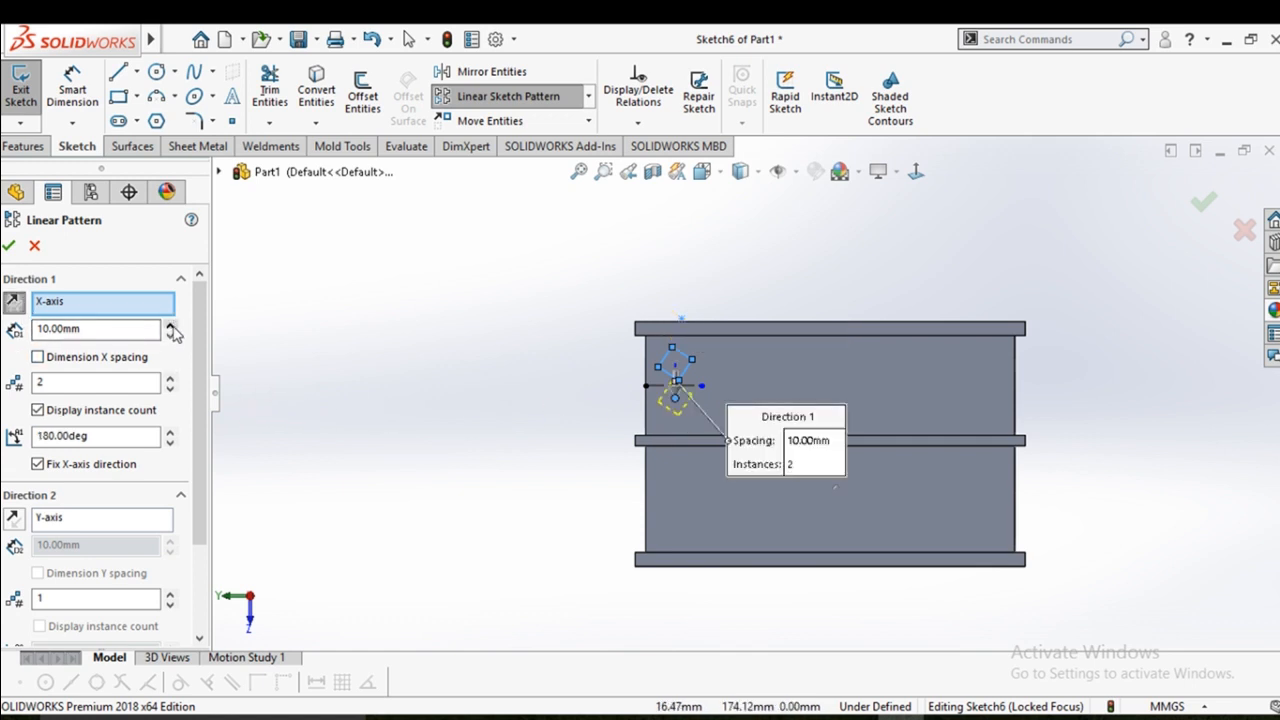
left_click_drag(103, 334, 65, 330)
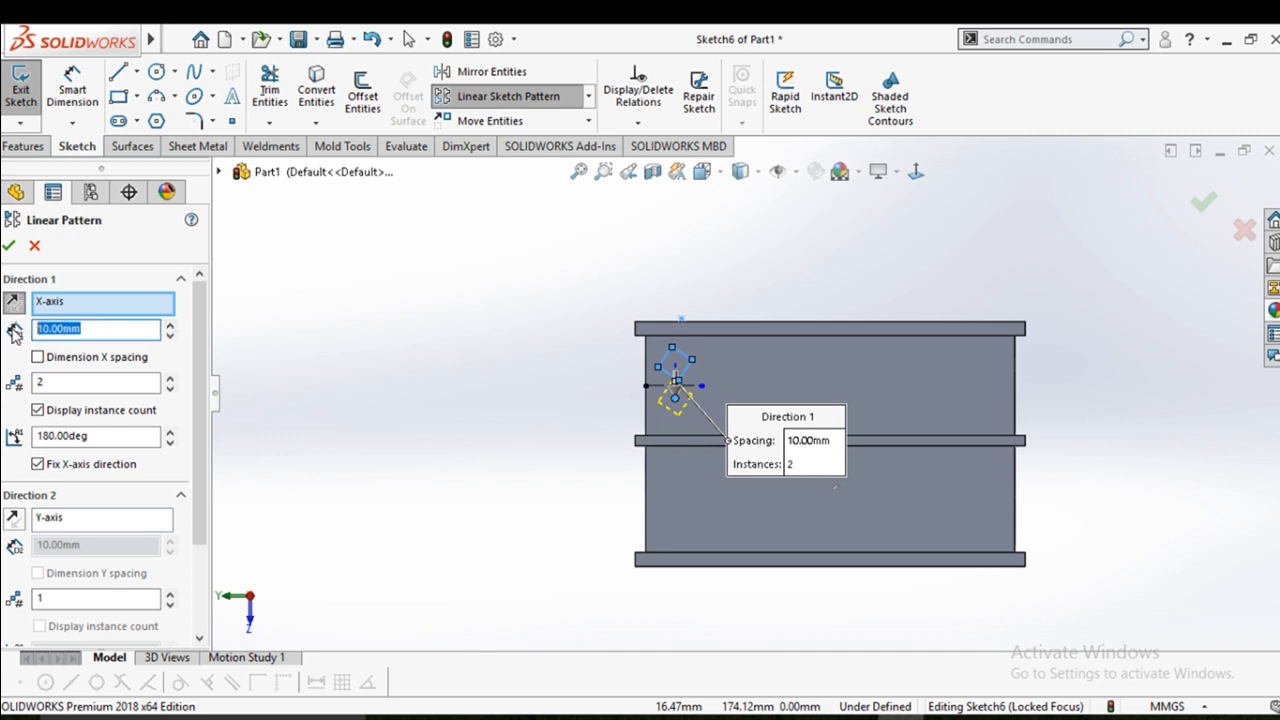
type("1")
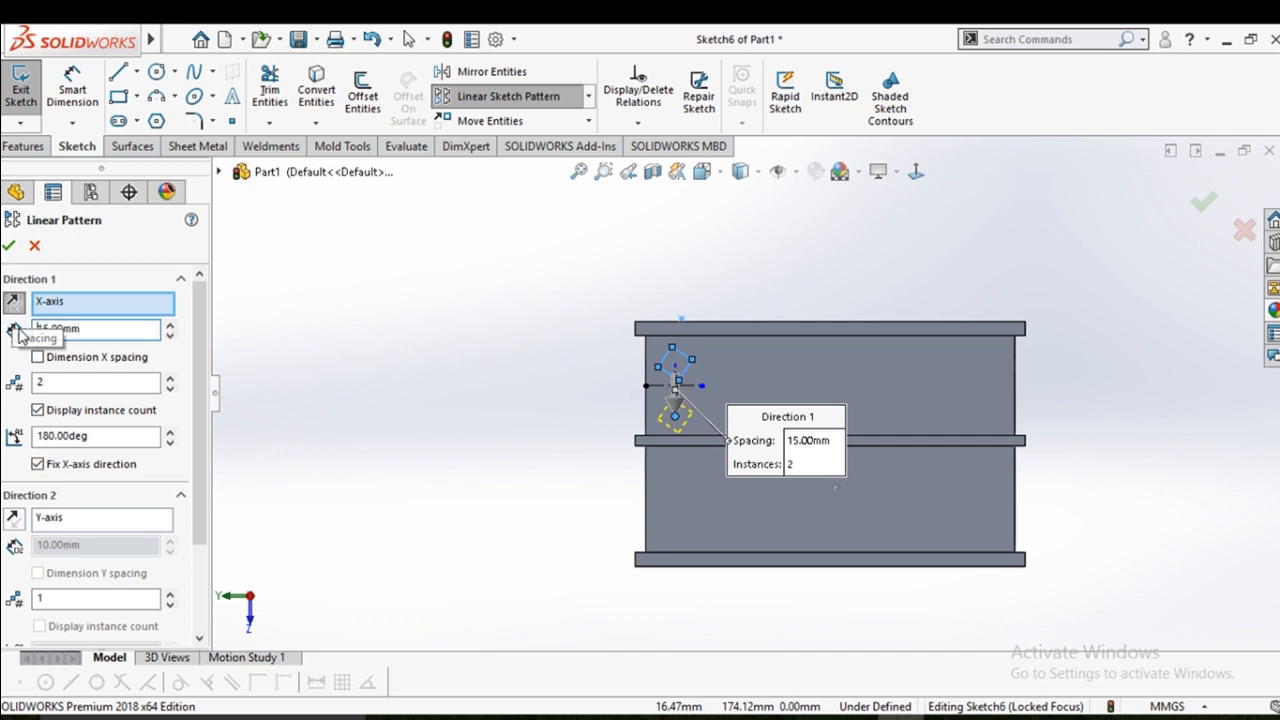
scroll(680, 390, "down", 3)
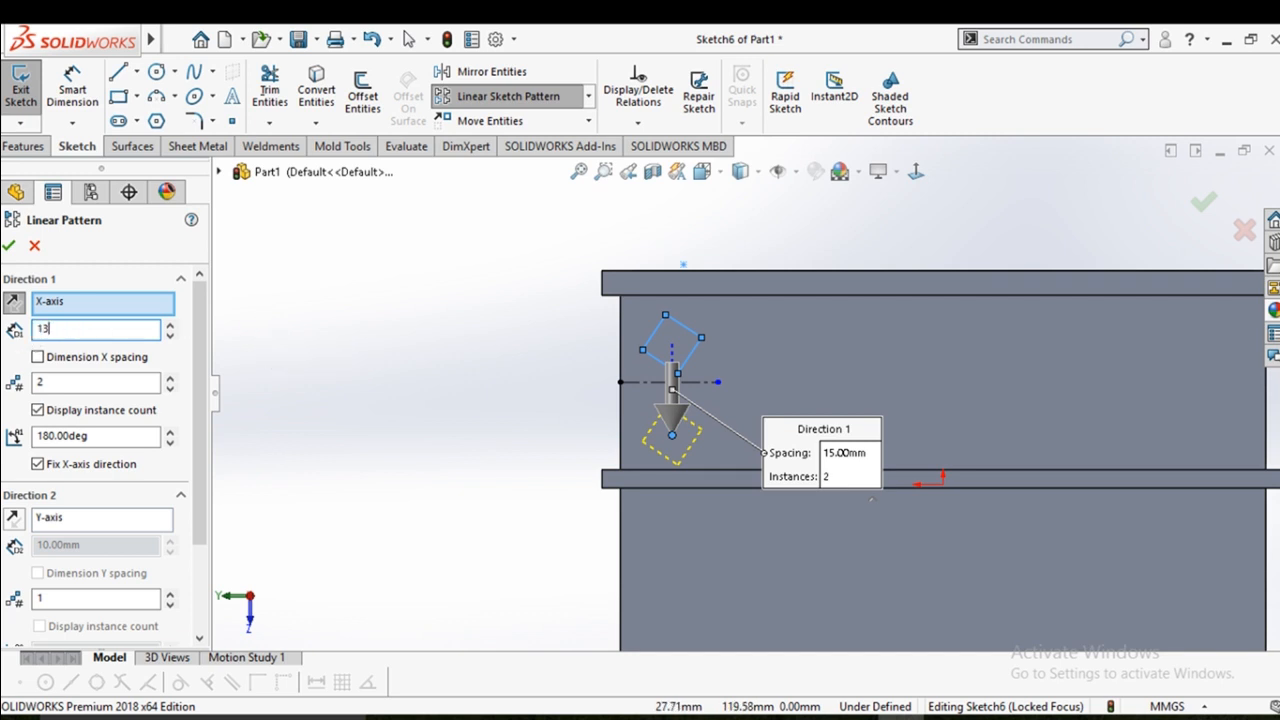
type("3")
key("Return")
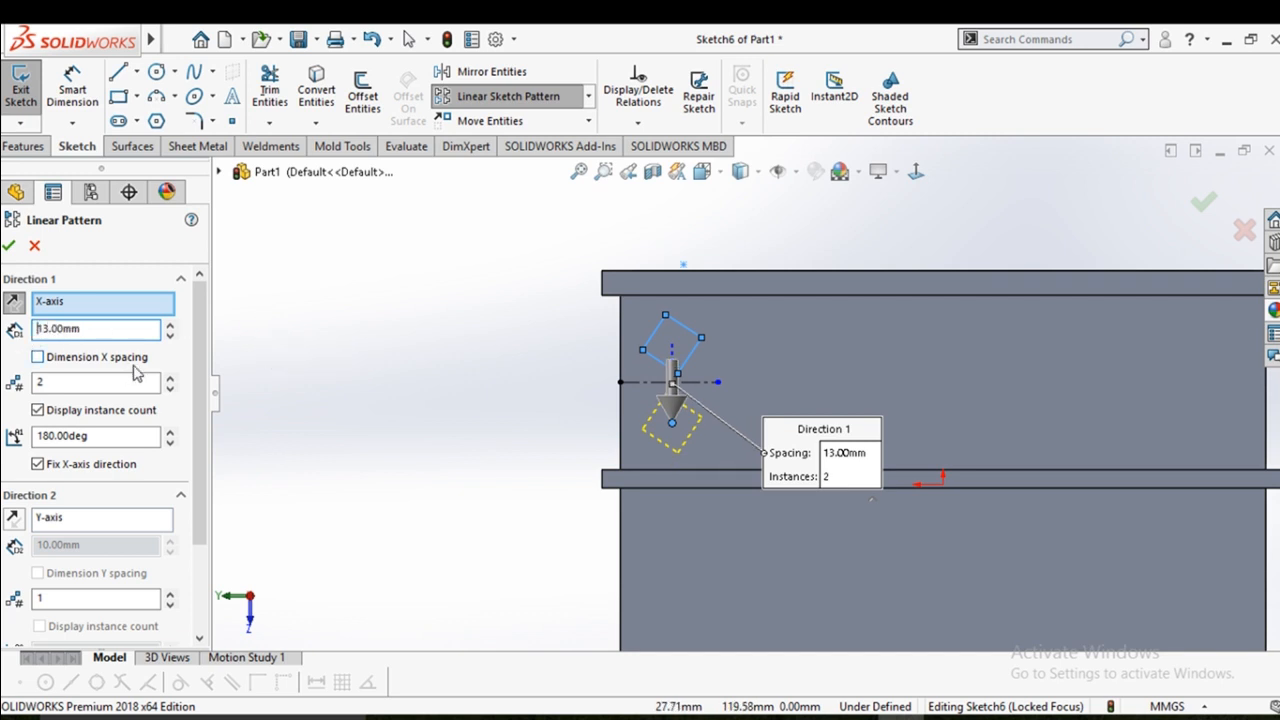
Reverse the pattern's second direction so it runs along the wall and raise its count to 9 instances
left_click_drag(203, 467, 214, 555)
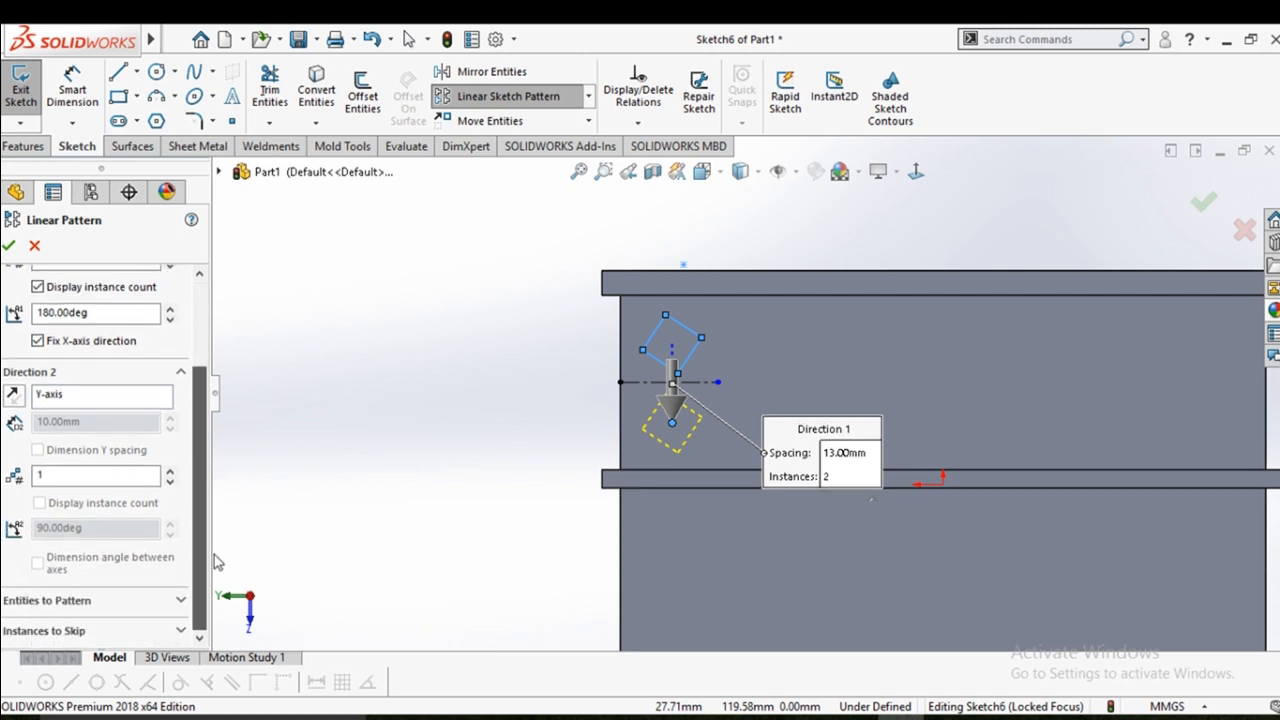
left_click(14, 394)
left_click(172, 470)
left_click(172, 470)
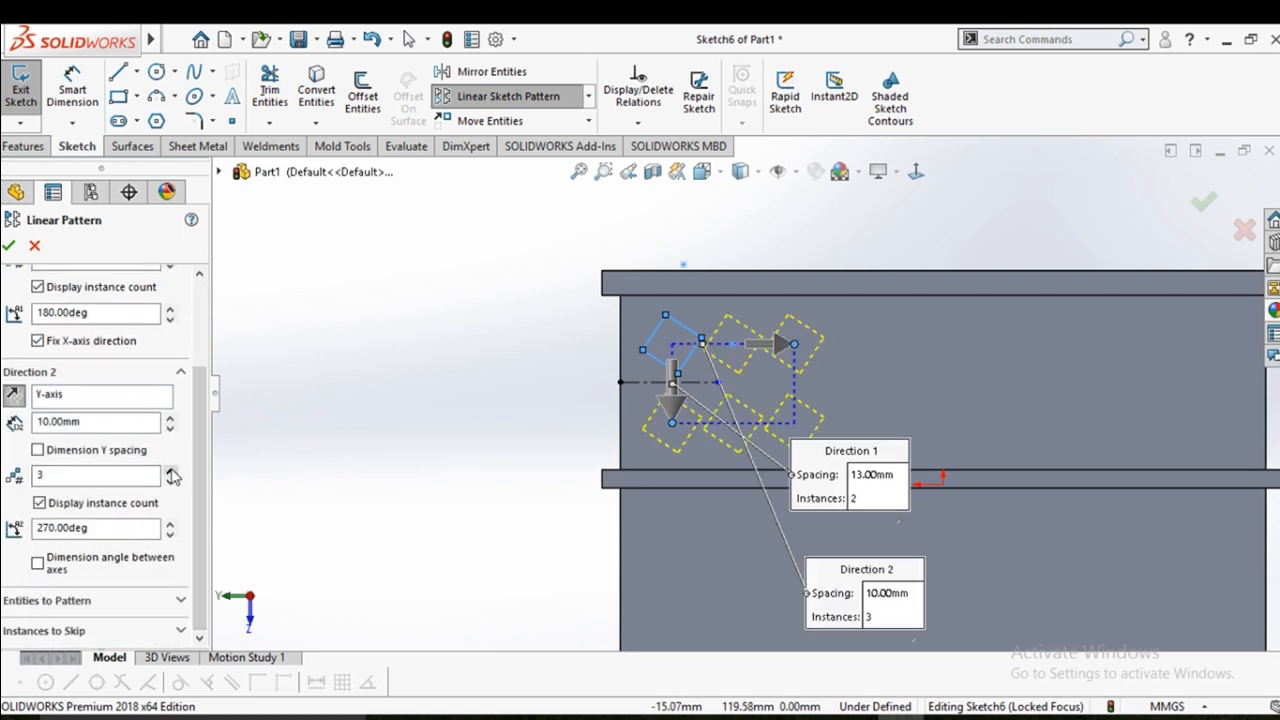
left_click(172, 470)
left_click(172, 470)
left_click(172, 474)
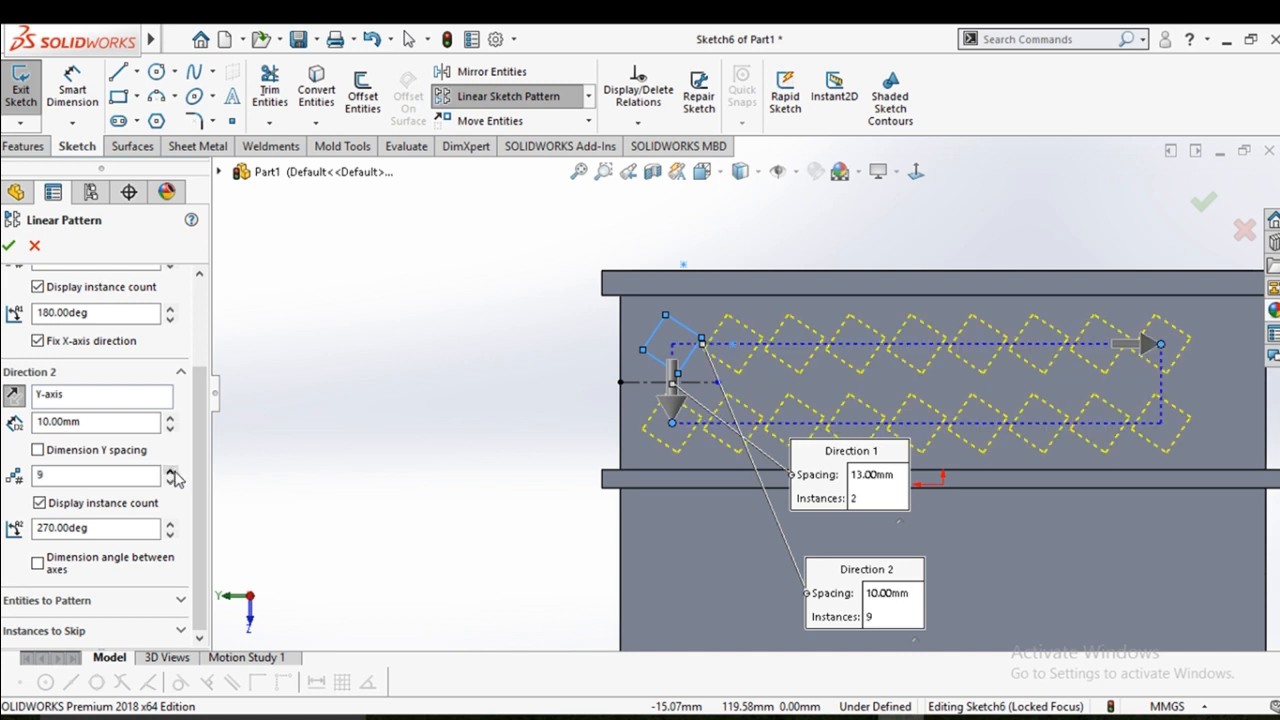
Reduce the second direction to 8 instances, set its spacing to 12.5 mm, and apply the linear pattern
scroll(972, 495, "up", 3)
left_click_drag(82, 421, 69, 421)
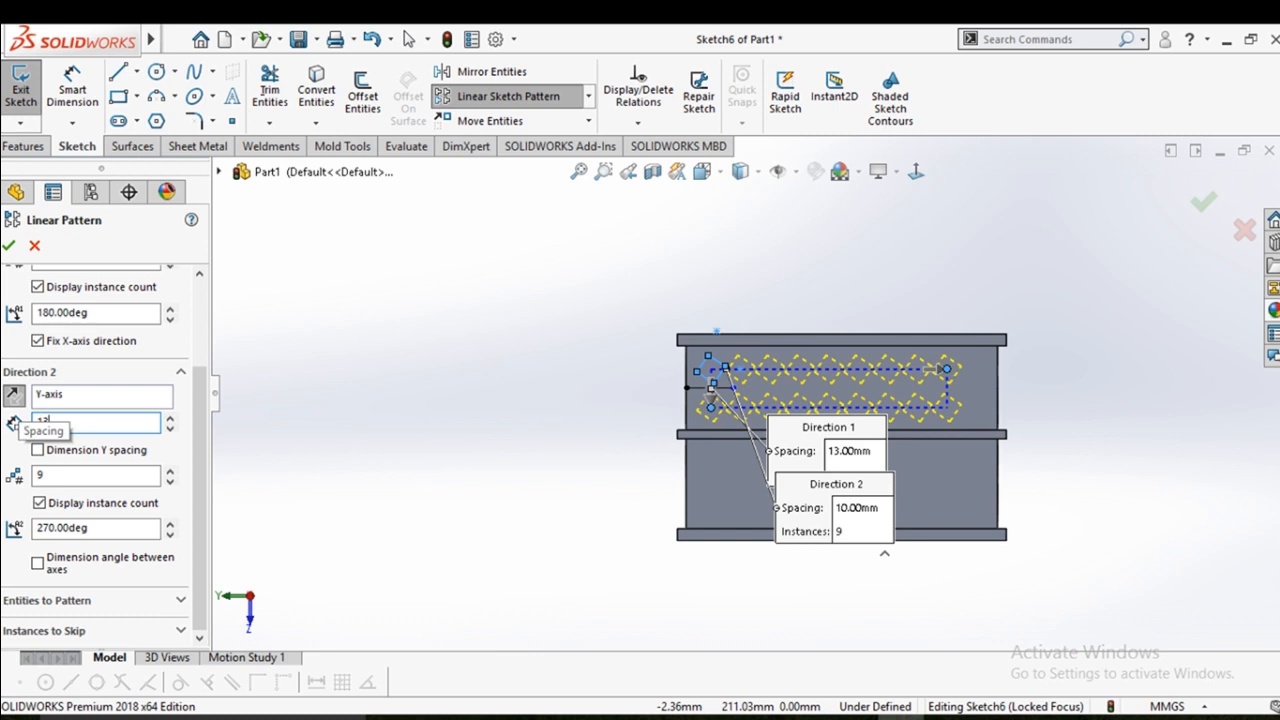
type("13")
key("Return")
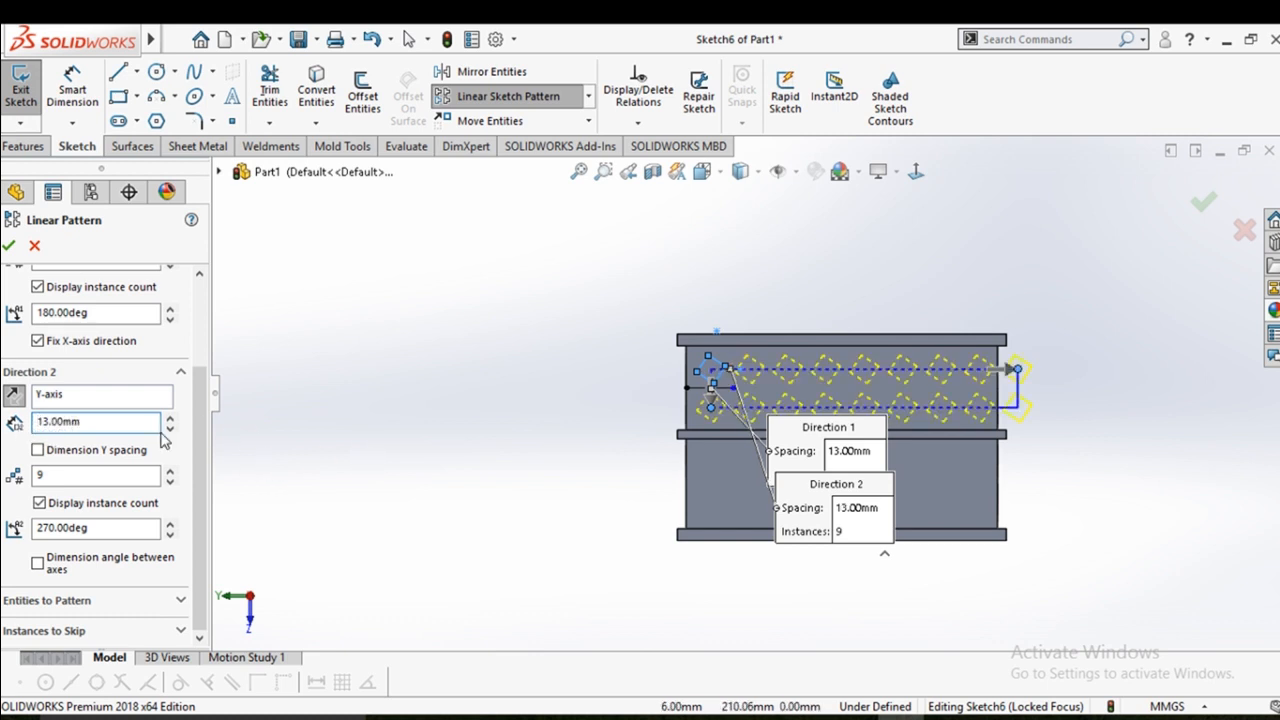
left_click(169, 484)
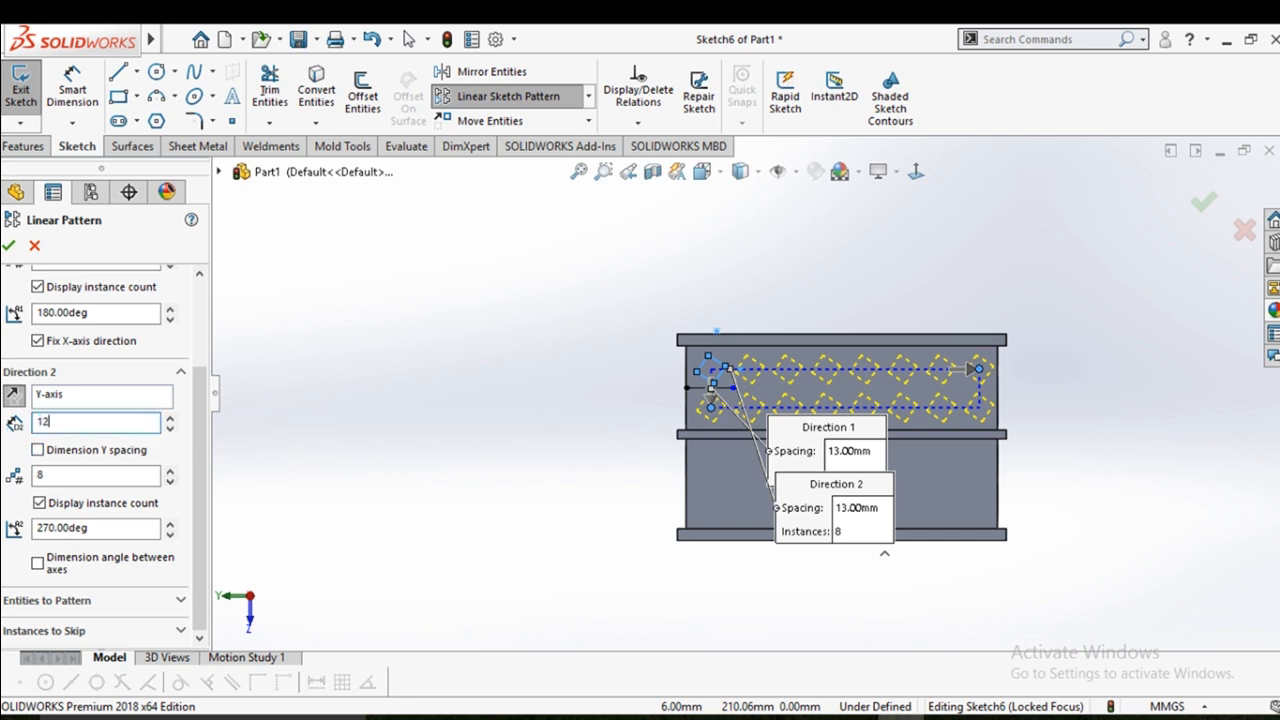
key("Return")
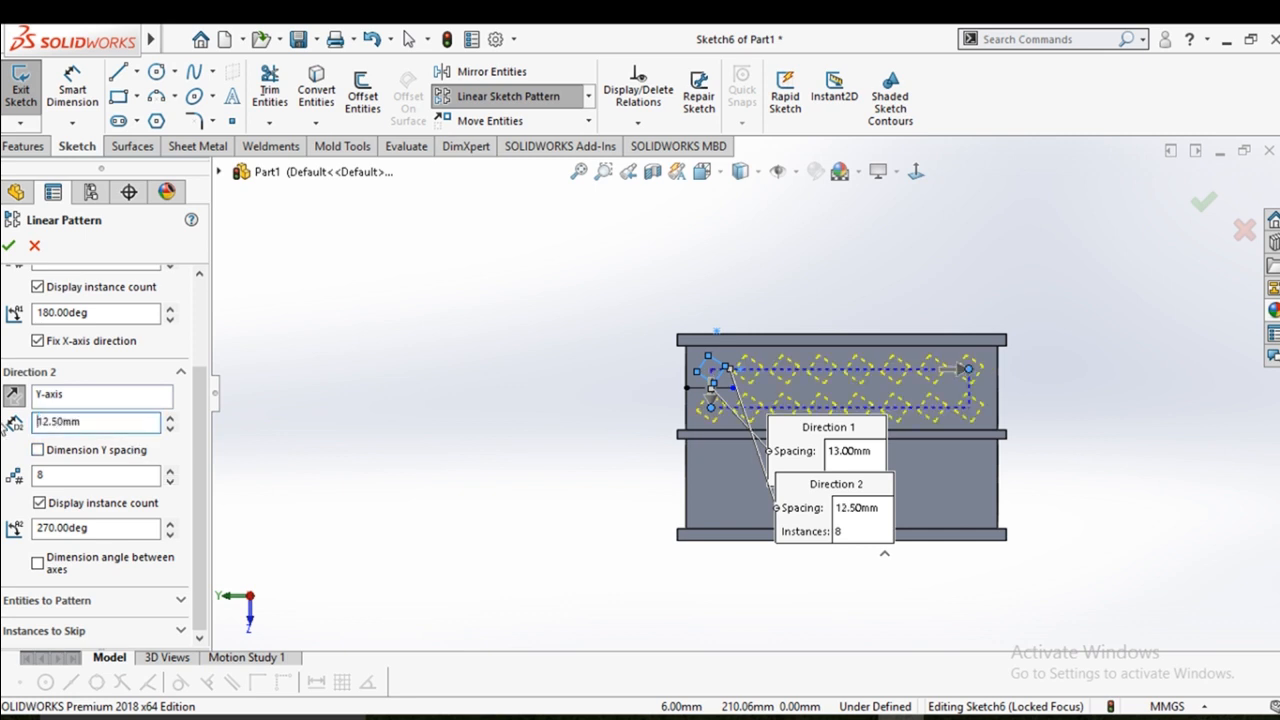
scroll(1030, 422, "down", 1)
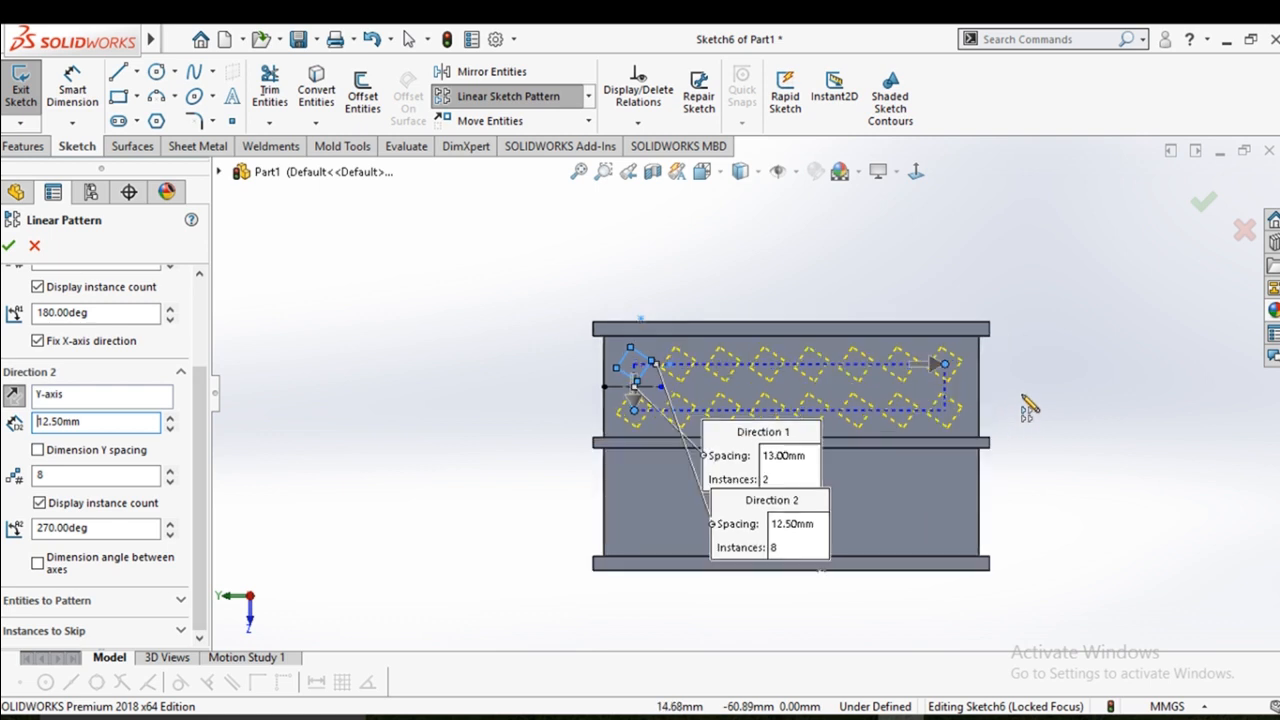
left_click(9, 246)
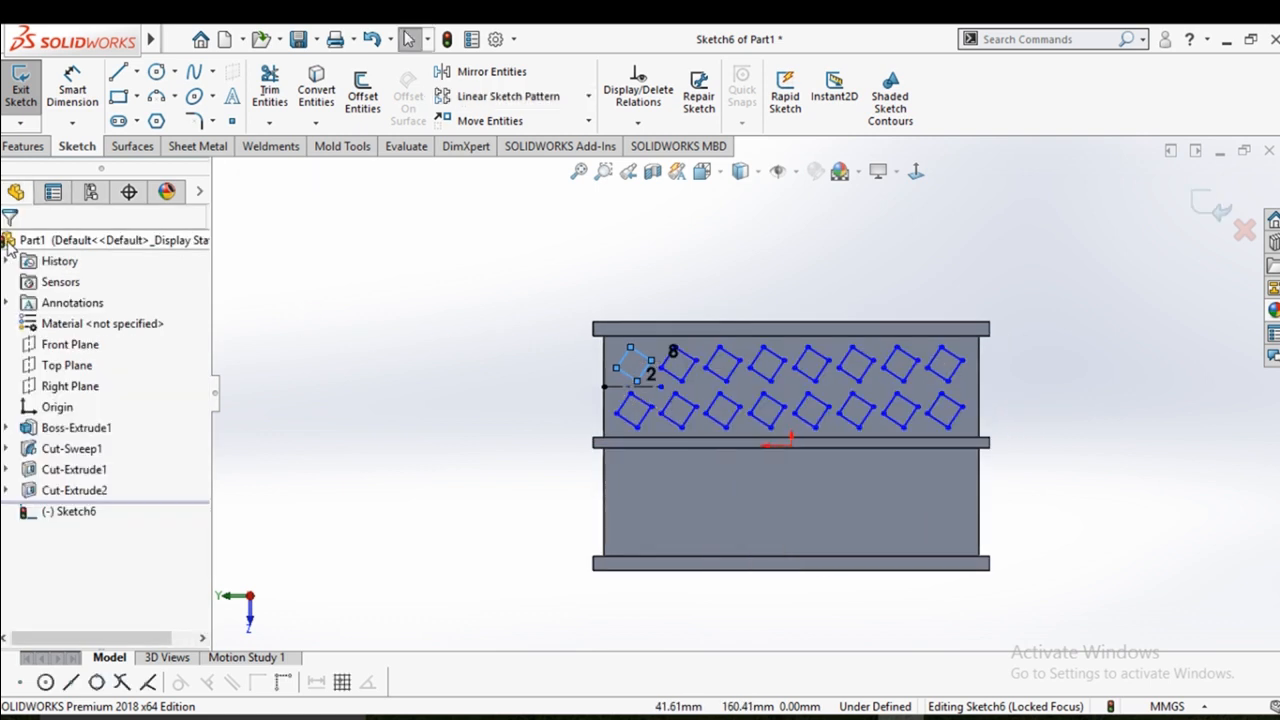
Sketch a horizontal centerline along the middle rim, starting at the midpoint of the rim's left end
left_click(136, 72)
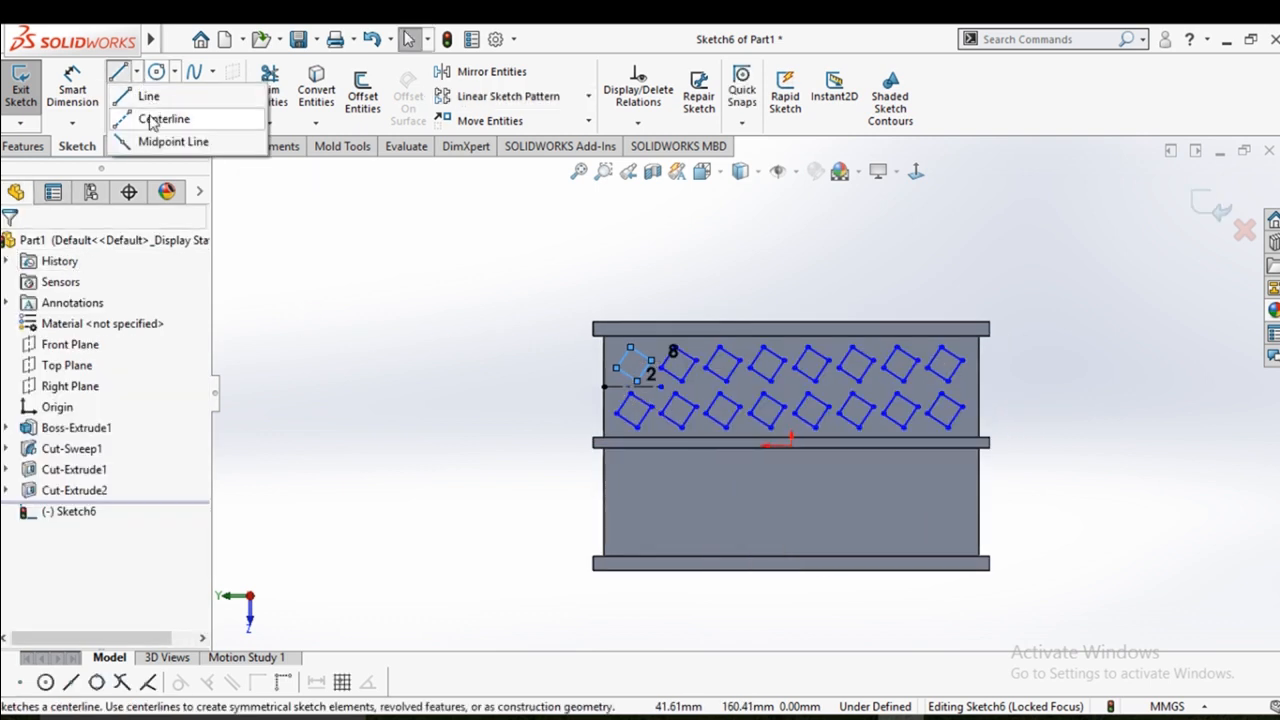
left_click(163, 117)
scroll(662, 472, "down", 3)
scroll(530, 404, "down", 2)
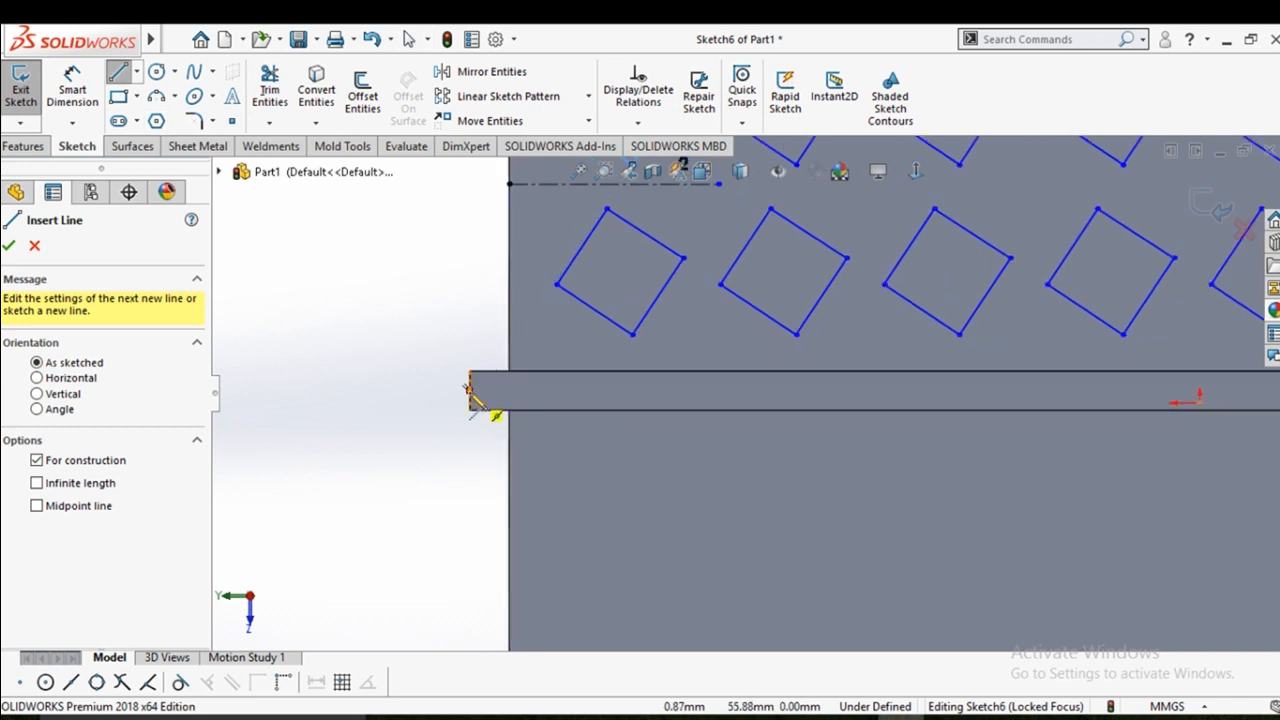
left_click(470, 390)
left_click(740, 390)
right_click(740, 392)
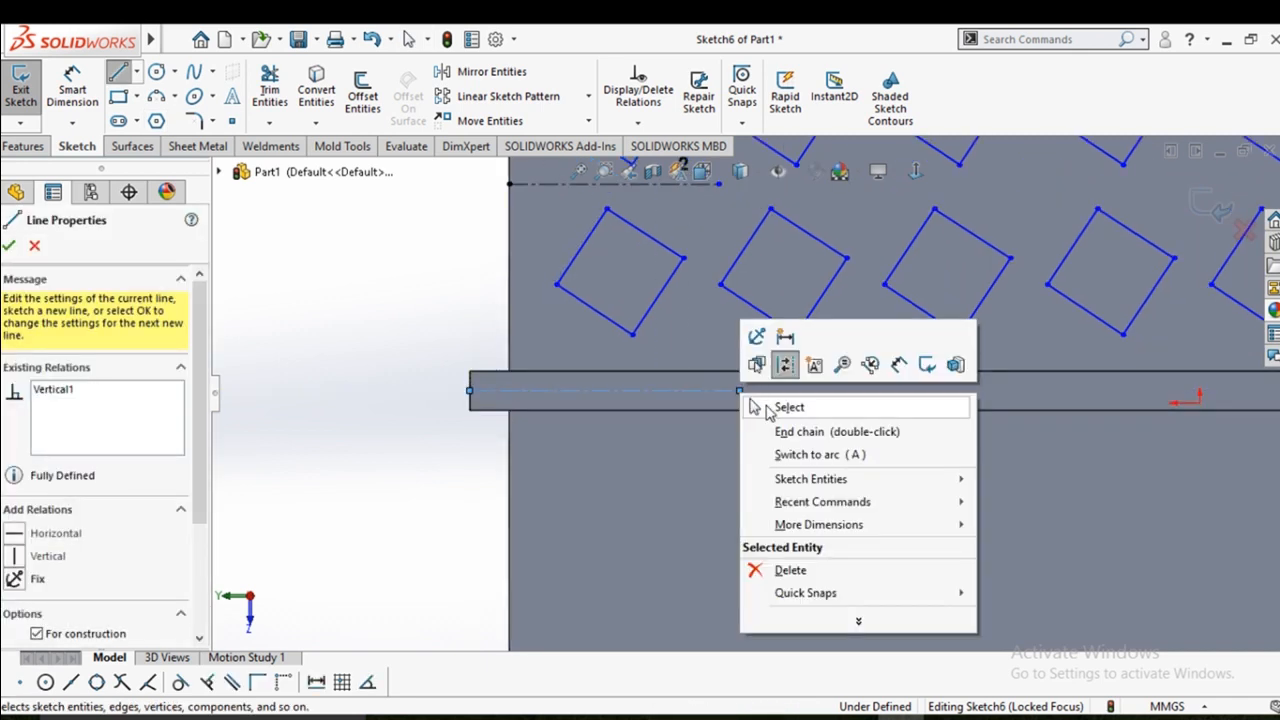
left_click(766, 408)
Mirror both rows of tilted squares about the middle rim's centerline onto the lower half of the short wall
scroll(790, 392, "up", 5)
scroll(1160, 333, "down", 1)
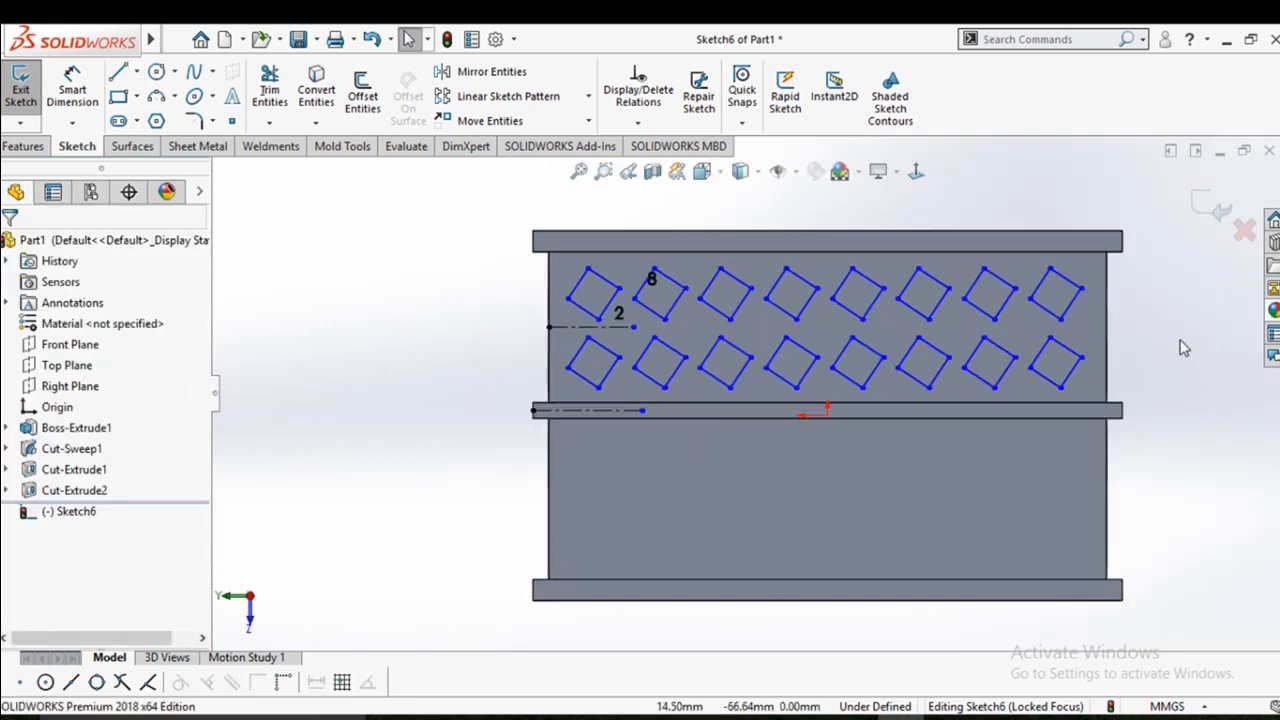
left_click(500, 80)
mouse_move(435, 240)
left_mouse_down()
mouse_move(846, 372)
mouse_move(1165, 402)
left_mouse_up()
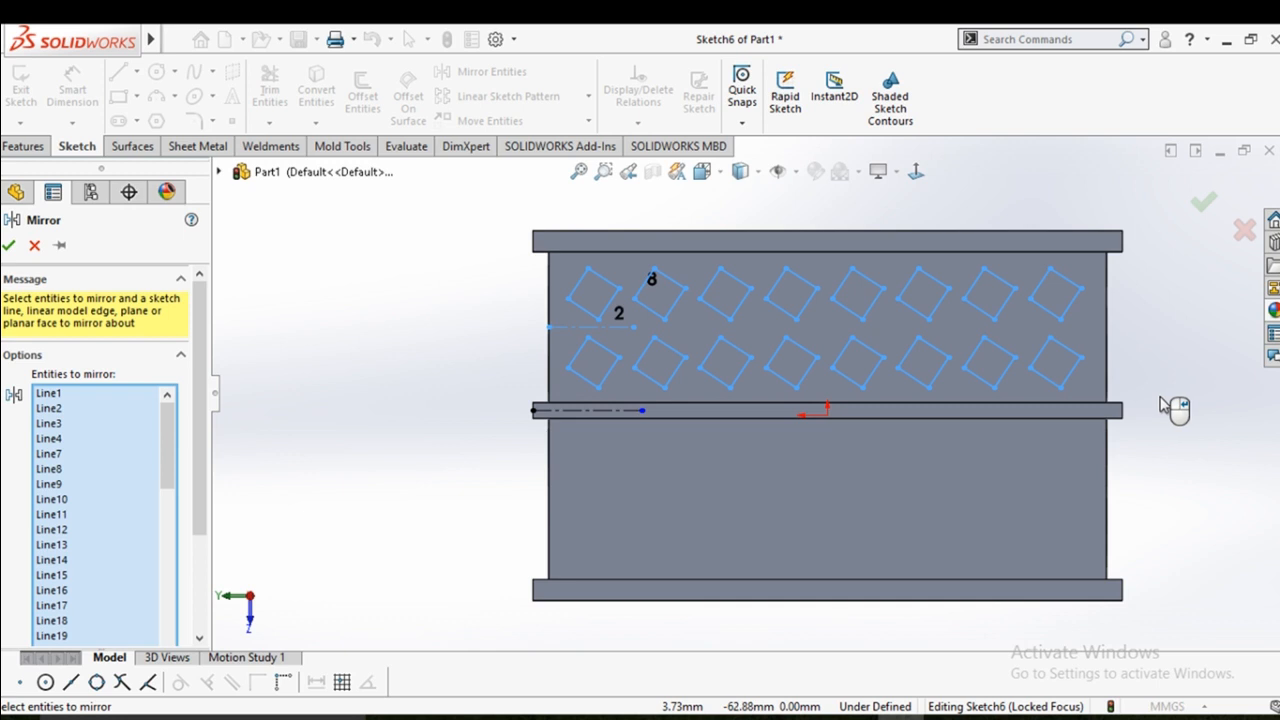
right_click(1176, 410)
left_click(576, 410)
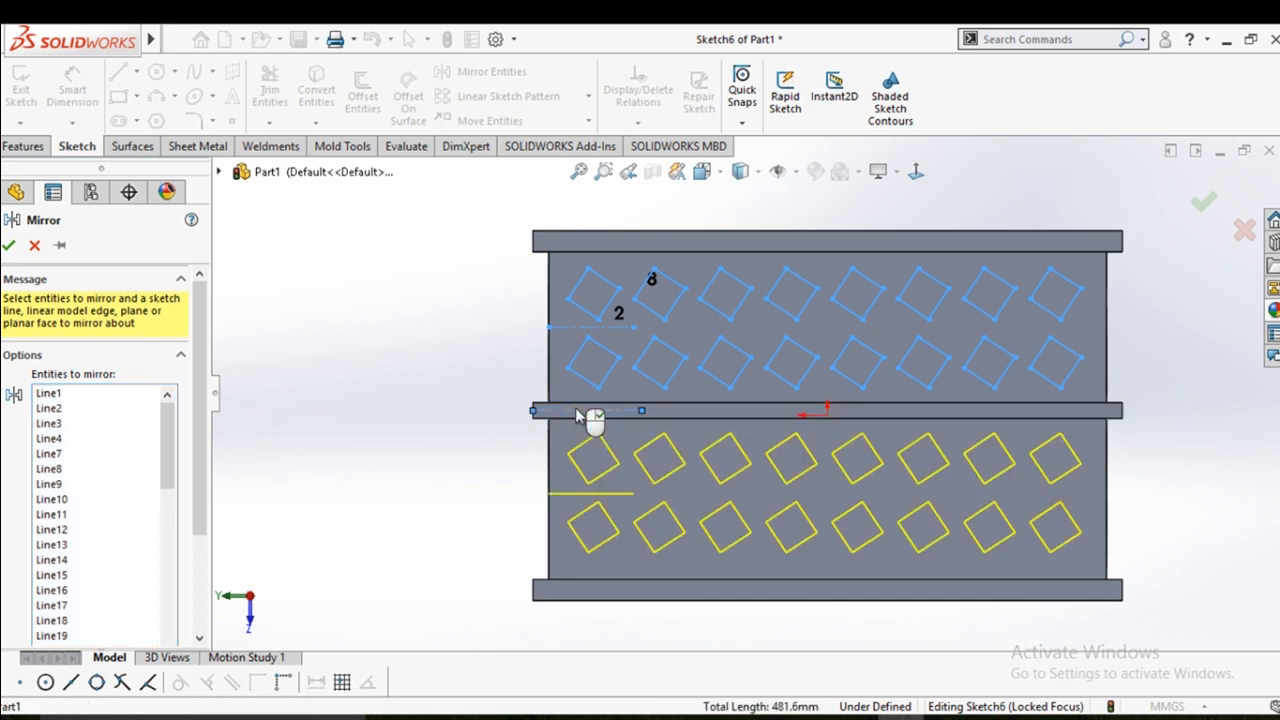
right_click(576, 410)
right_click(576, 410)
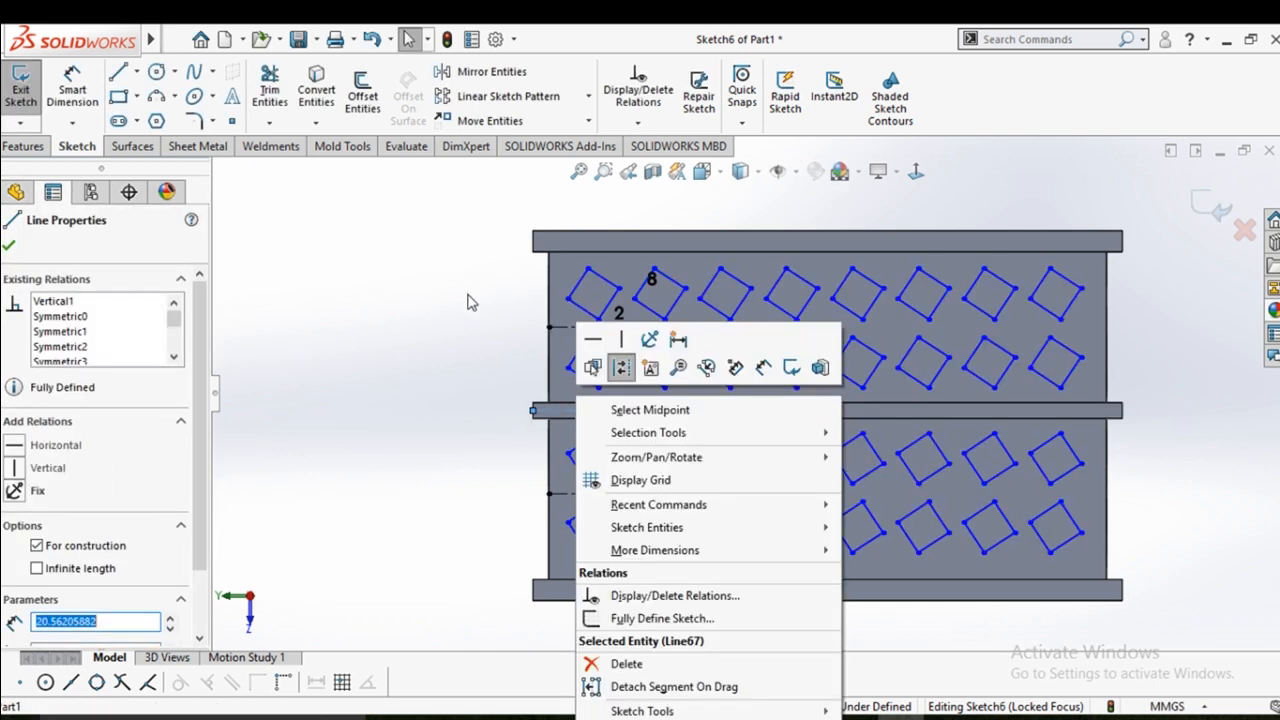
left_click(402, 350)
Cut-extrude the tilted squares through both short walls as a Mid Plane cut with a depth of 195 mm
left_click(24, 147)
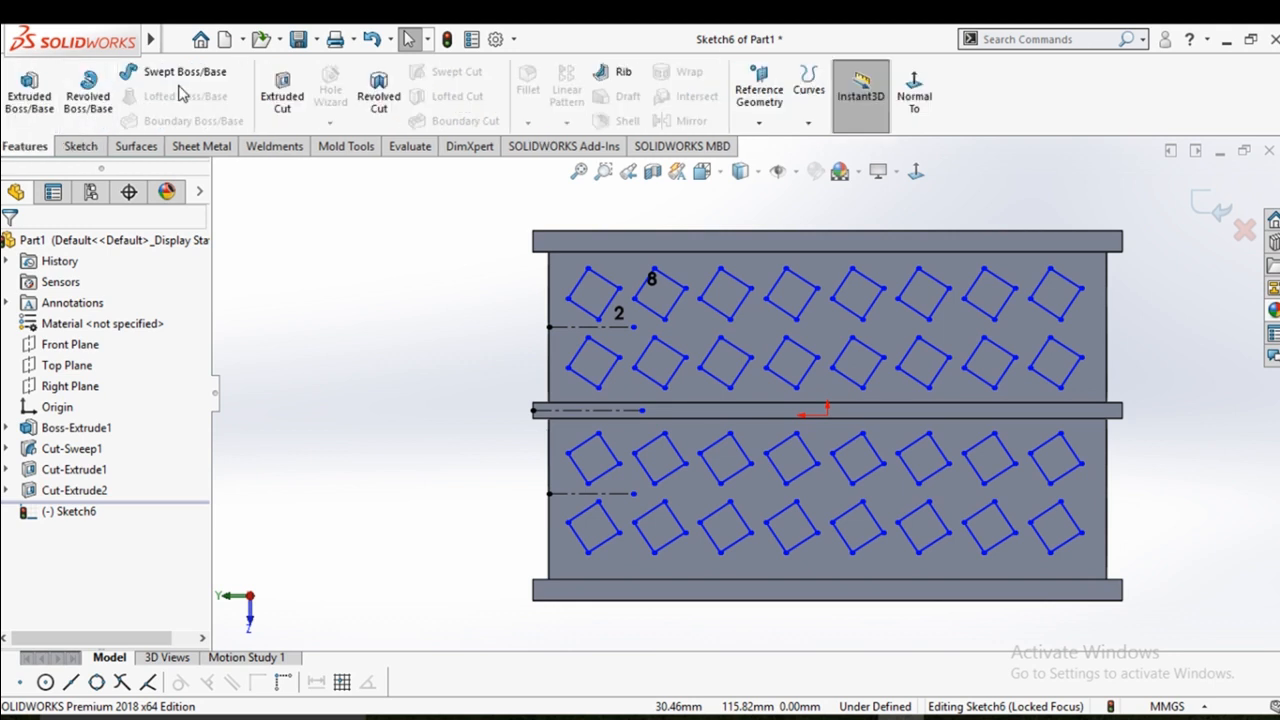
left_click(283, 95)
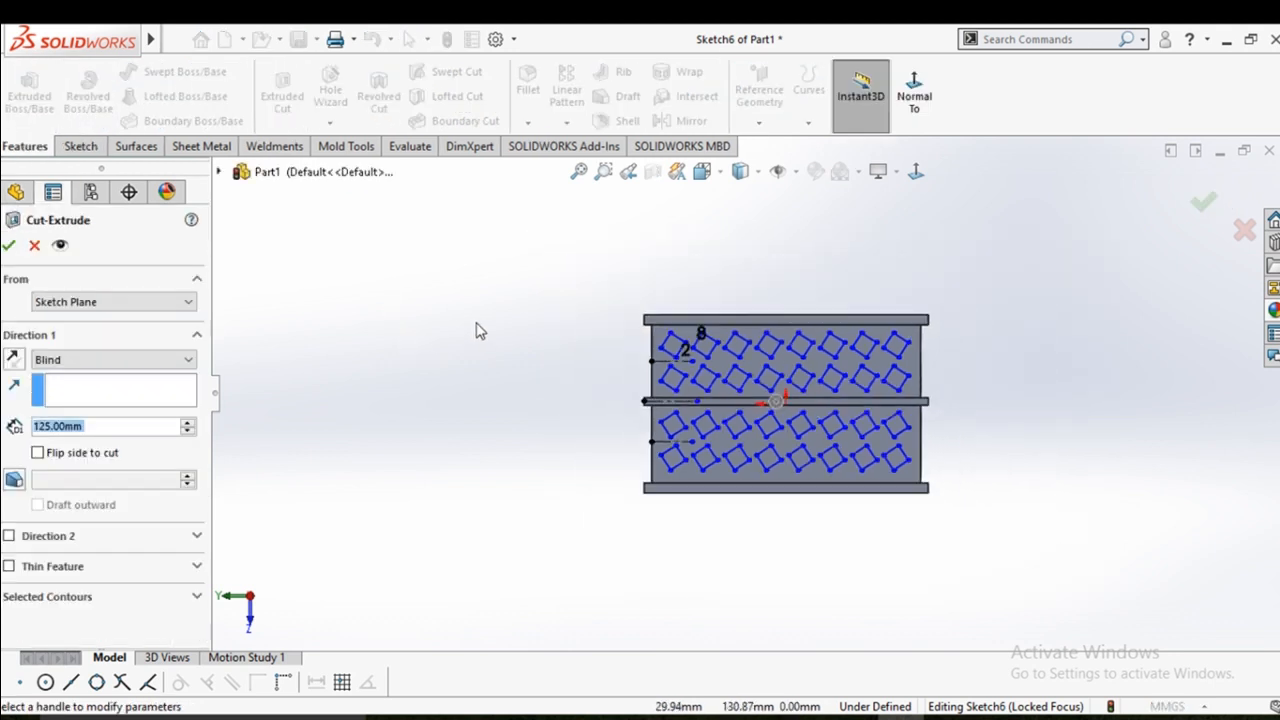
left_click(90, 361)
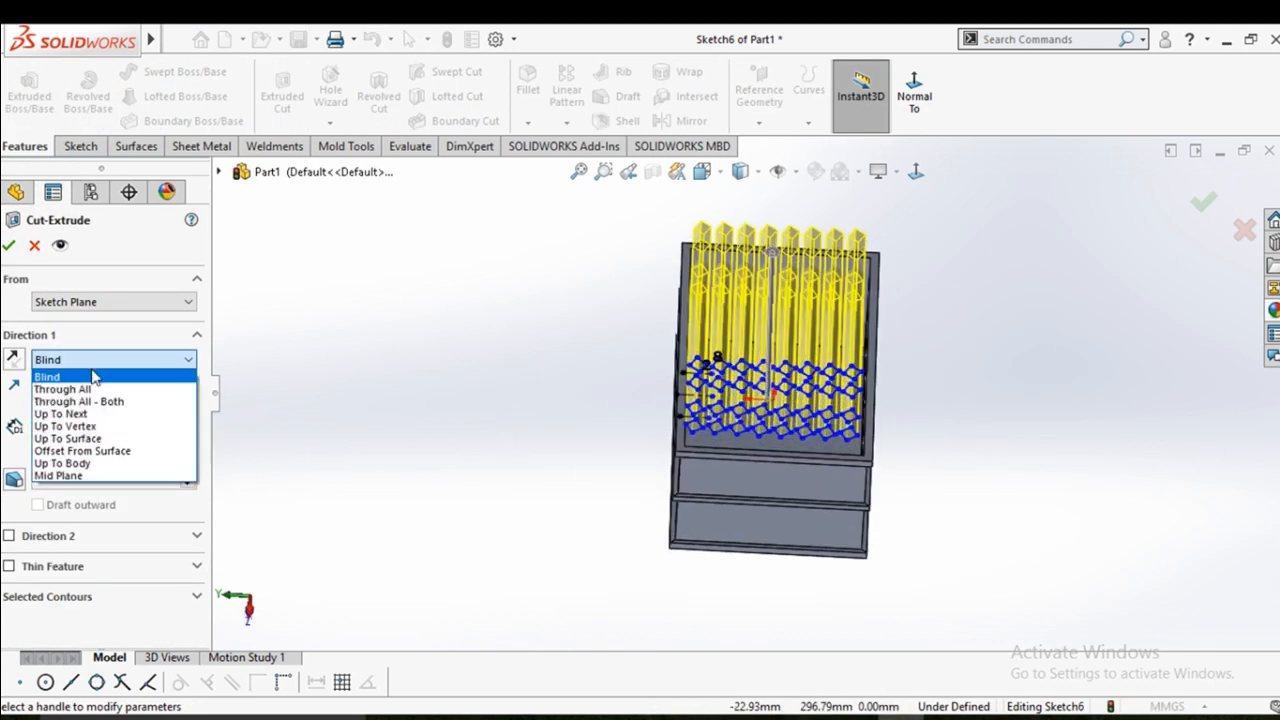
left_click(122, 484)
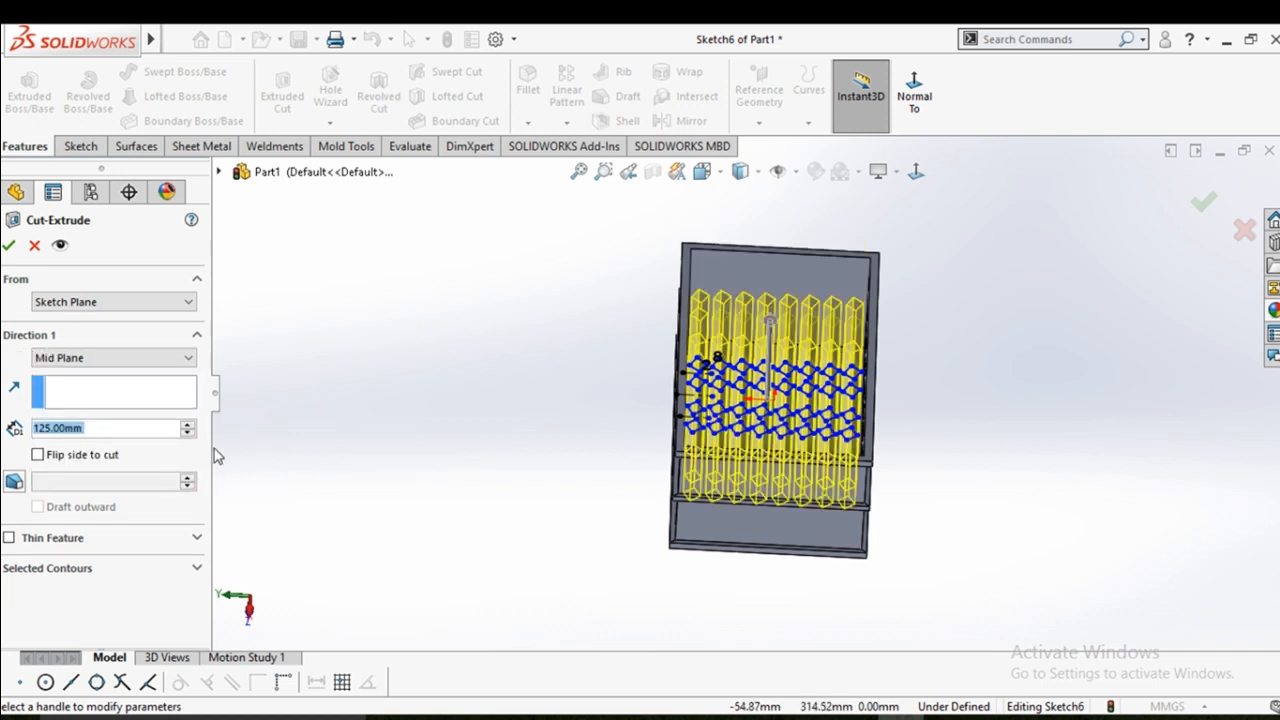
left_click(190, 425)
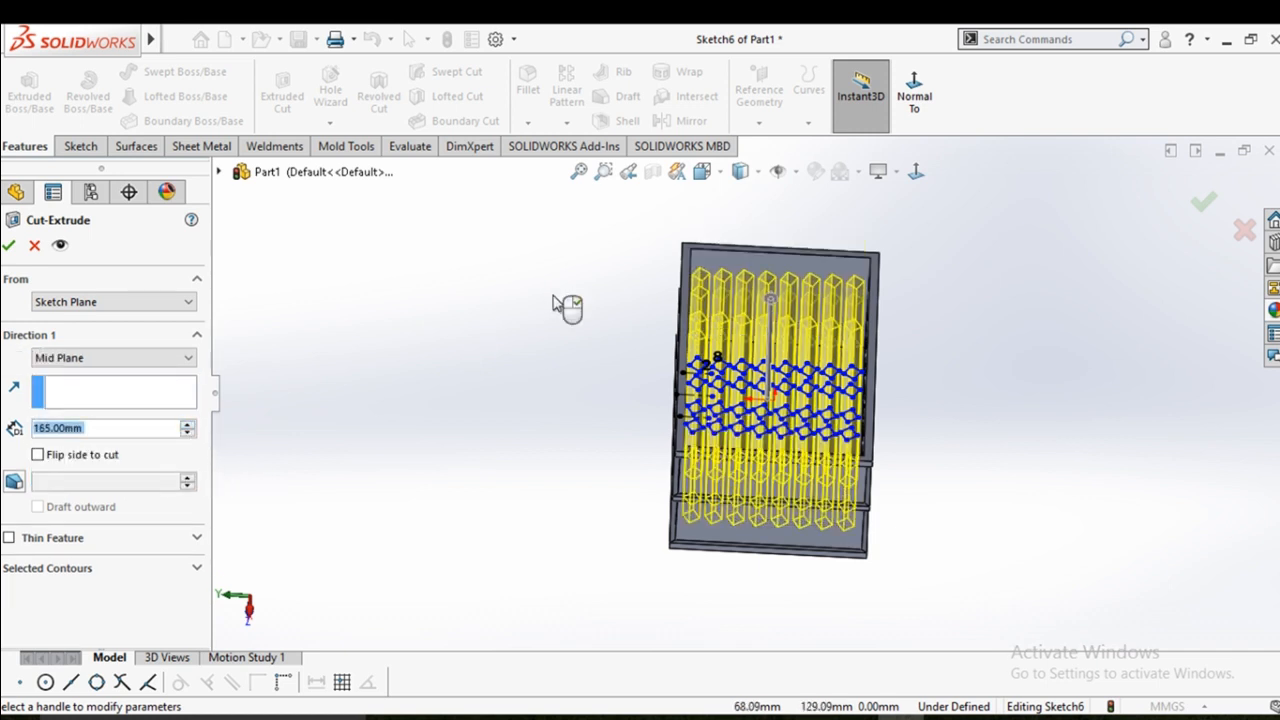
middle_click_drag(592, 397, 608, 549)
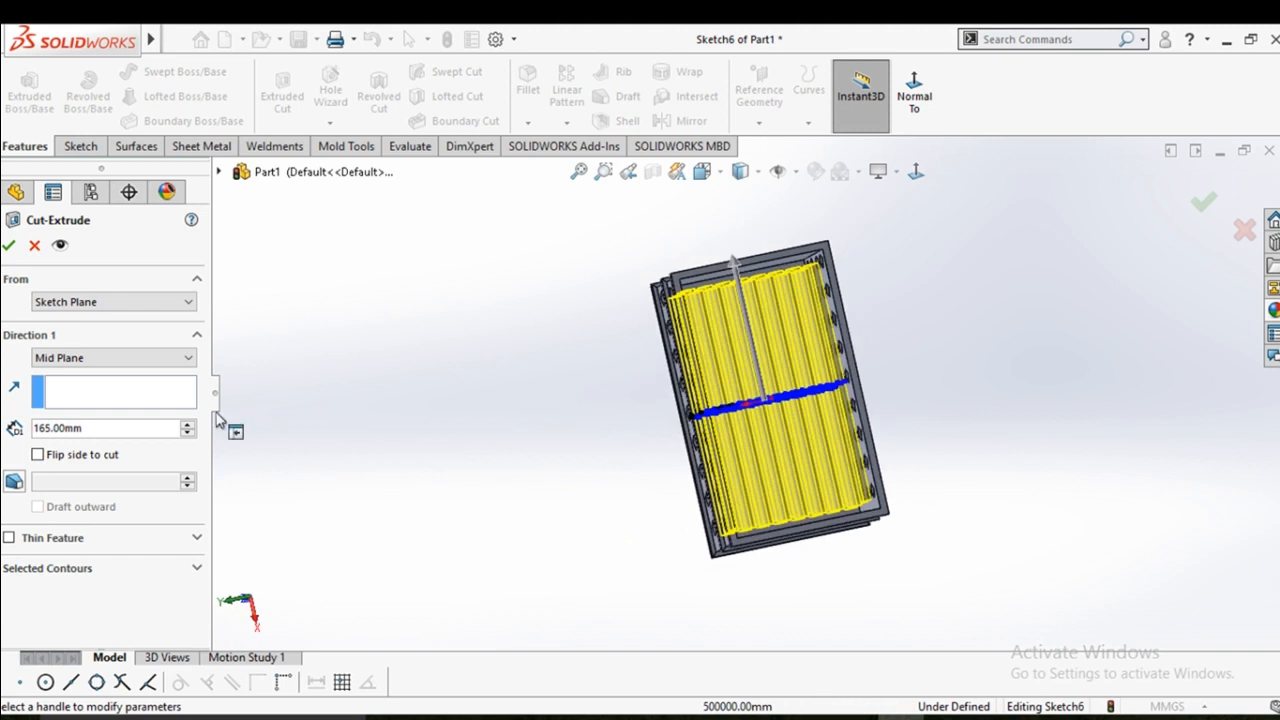
left_click(188, 425)
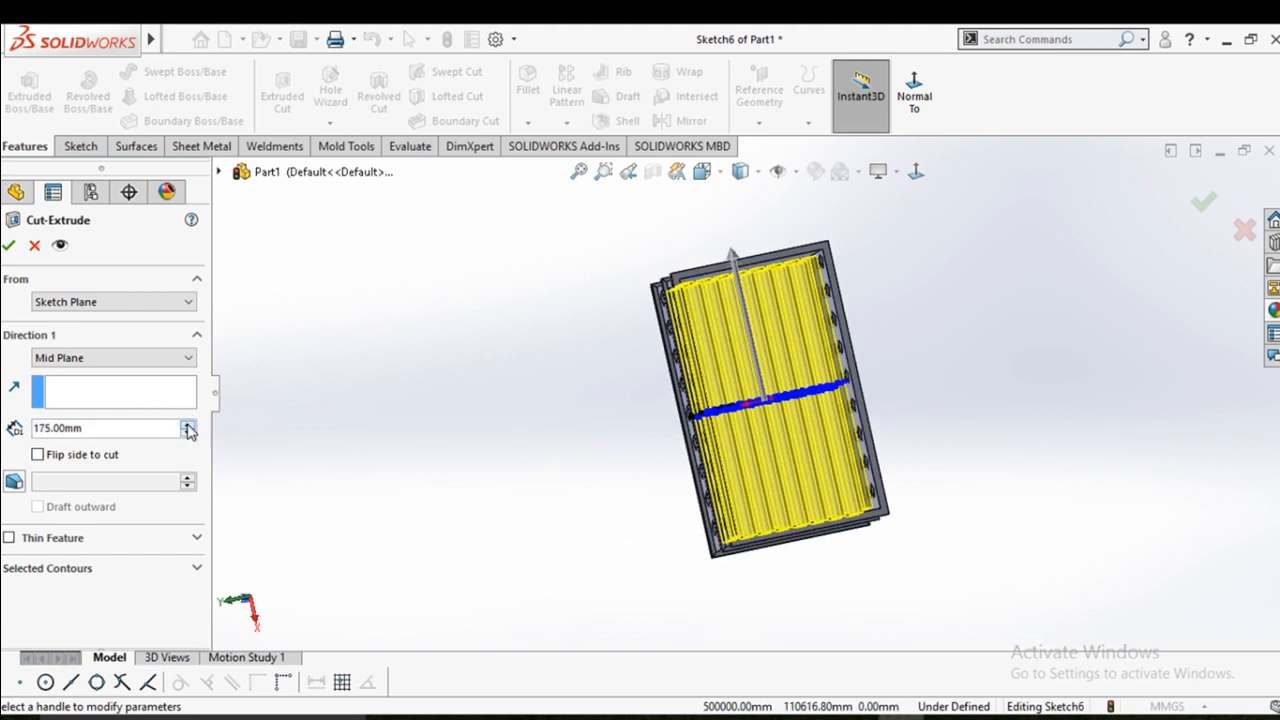
left_click(188, 425)
left_click(188, 425)
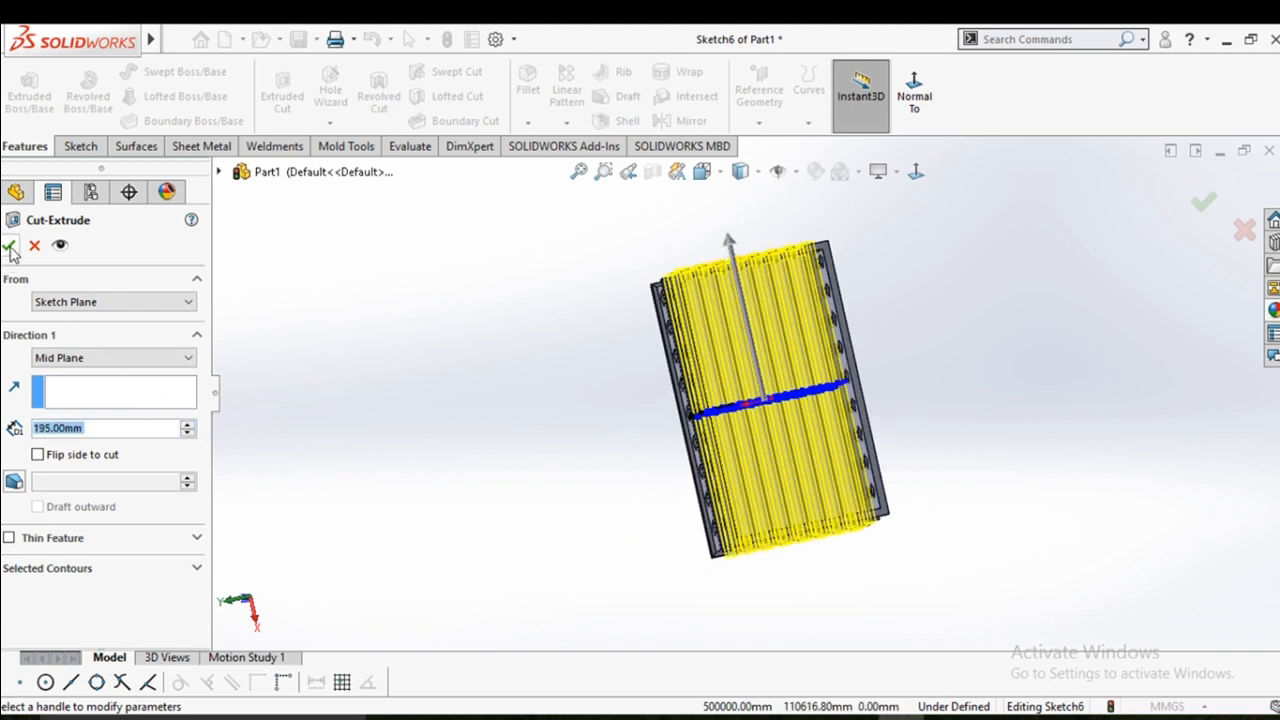
left_click(412, 364)
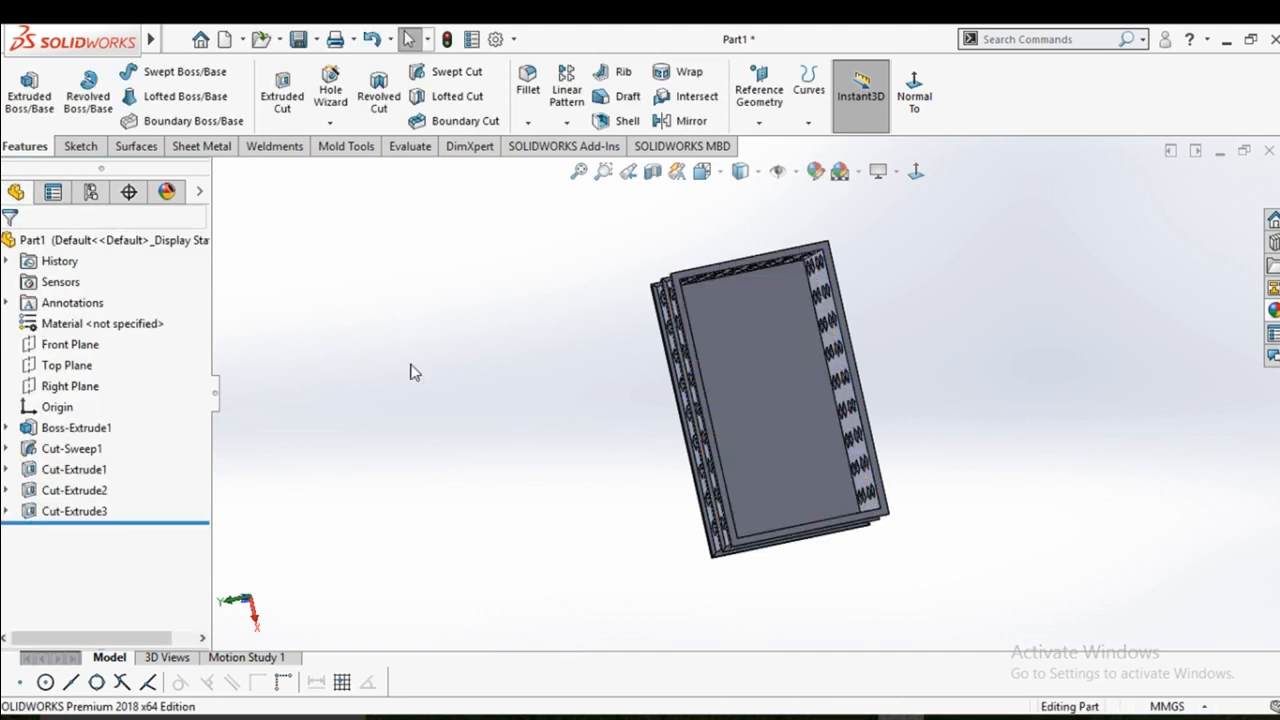
Open a new sketch on the outer face of the upper rim on the box's short side
middle_click_drag(479, 477, 519, 402)
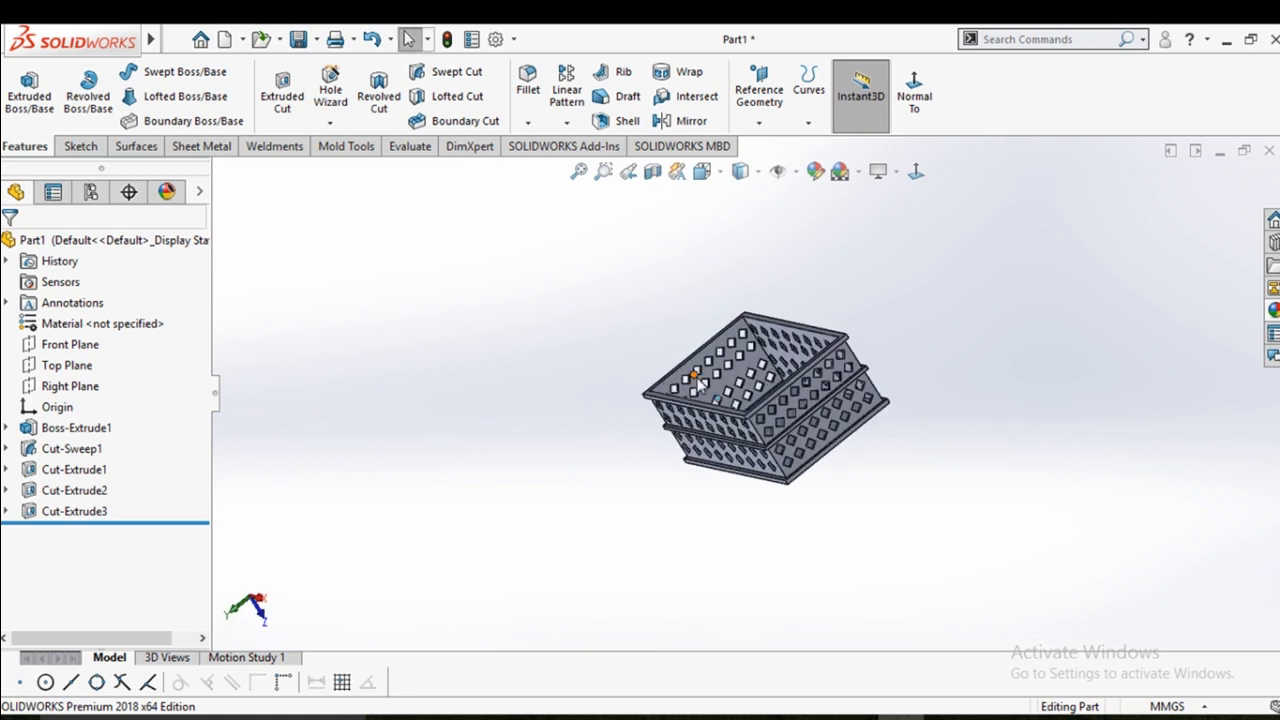
scroll(697, 380, "down", 4)
middle_click_drag(730, 395, 985, 389)
scroll(816, 368, "down", 4)
scroll(815, 362, "down", 3)
left_click(711, 352)
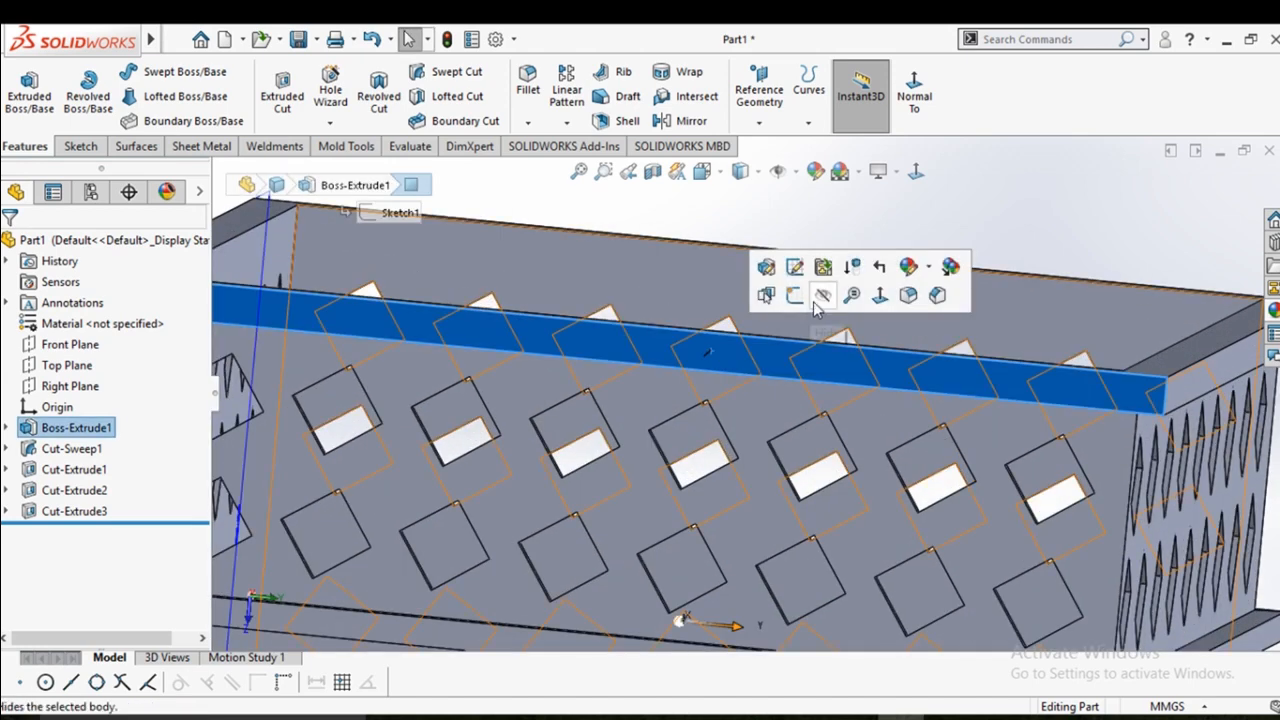
left_click(796, 295)
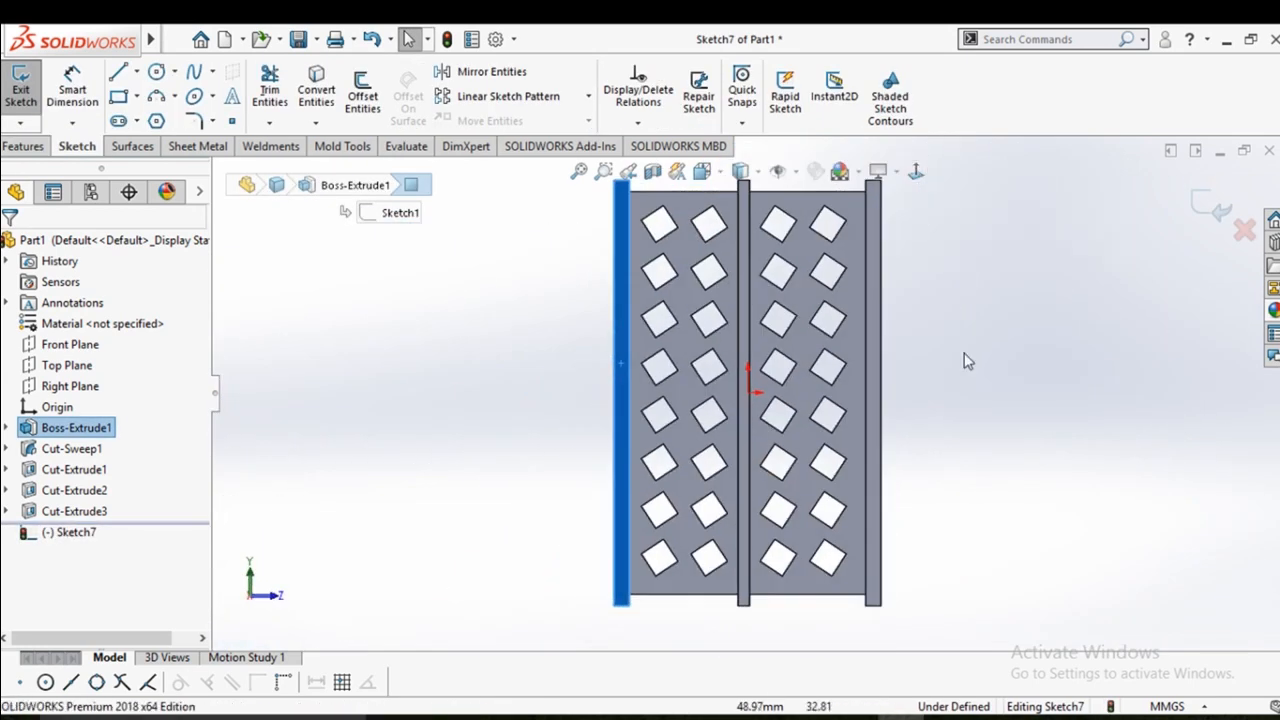
scroll(734, 347, "down", 5)
scroll(756, 372, "up", 5)
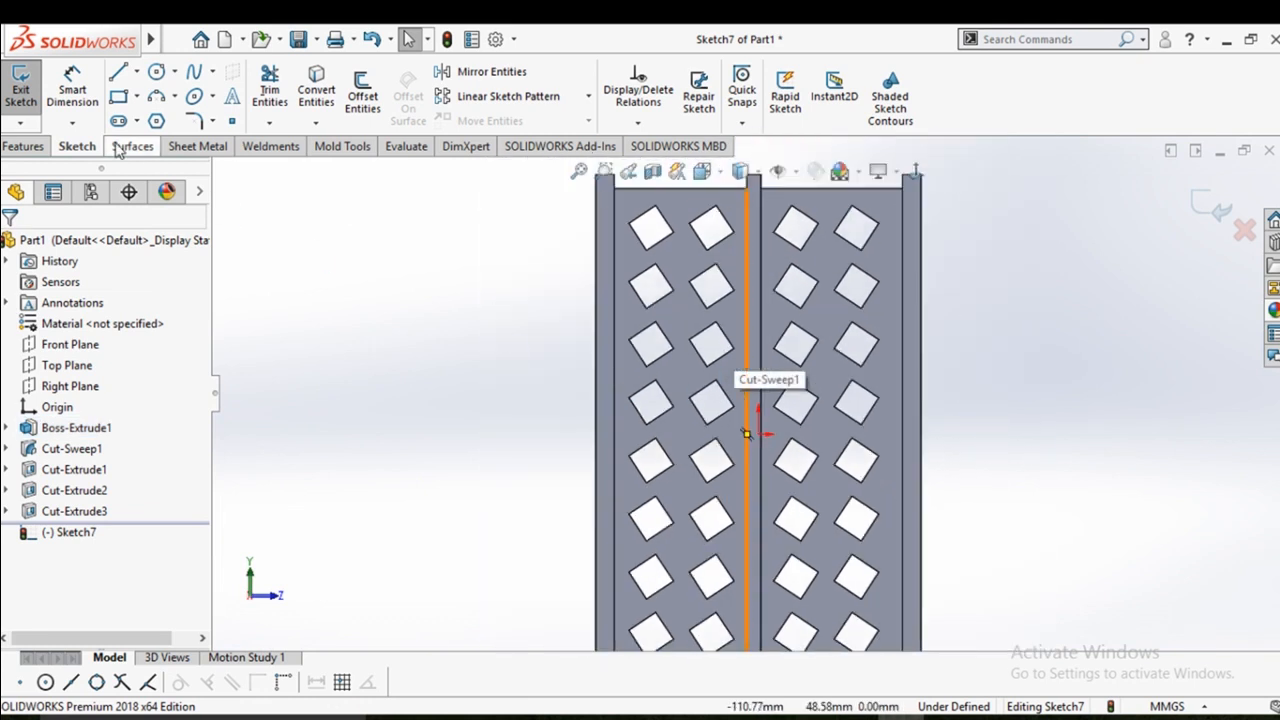
scroll(746, 433, "down", 2)
left_click(123, 97)
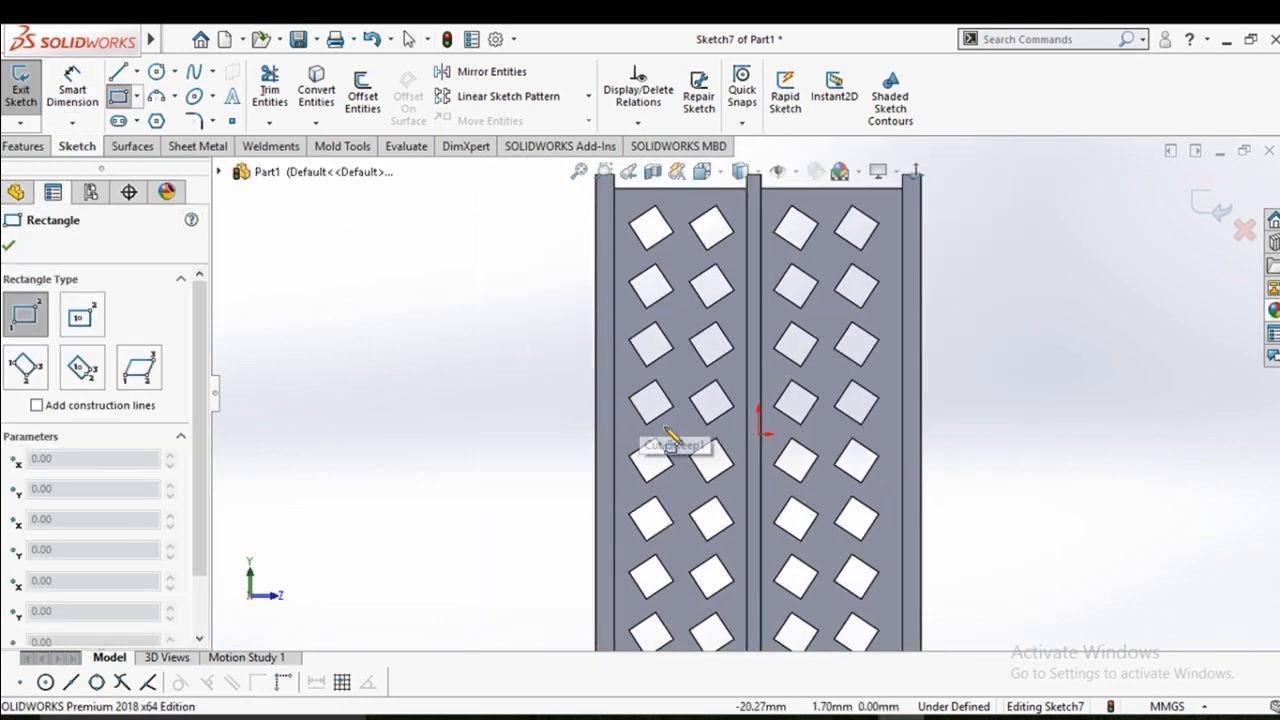
scroll(667, 427, "up", 3)
scroll(670, 418, "down", 1)
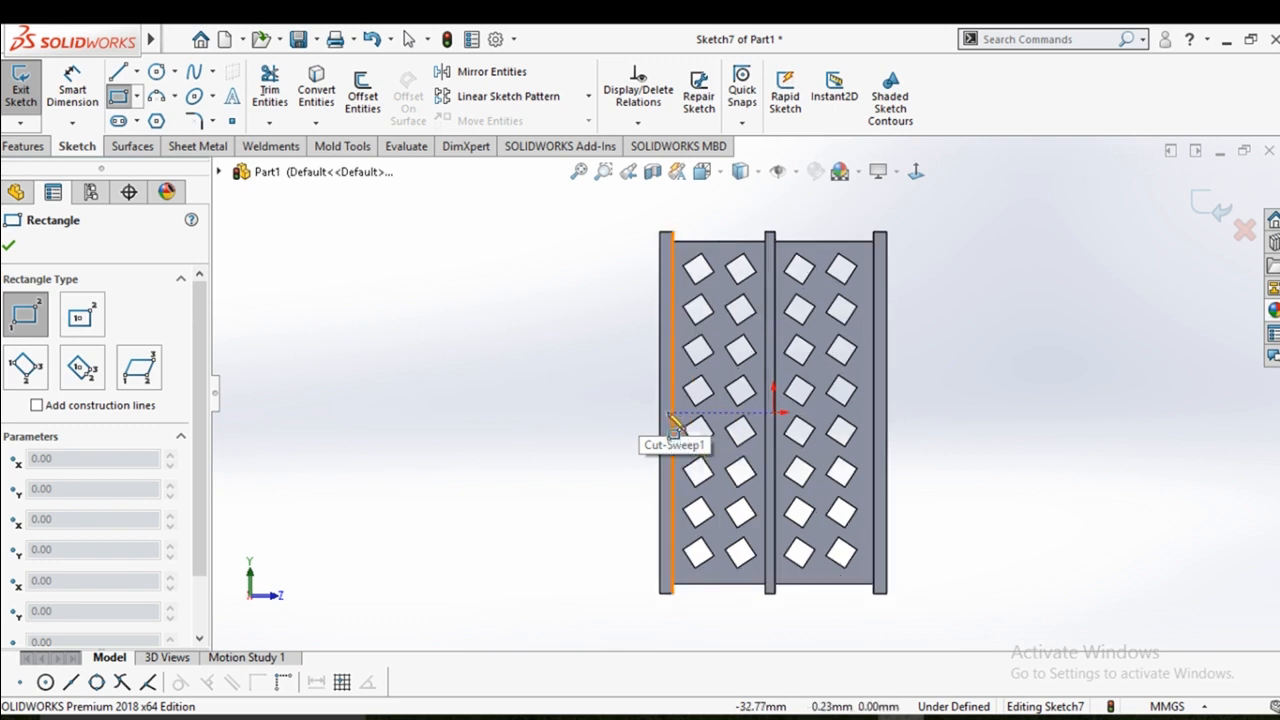
scroll(662, 412, "down", 2)
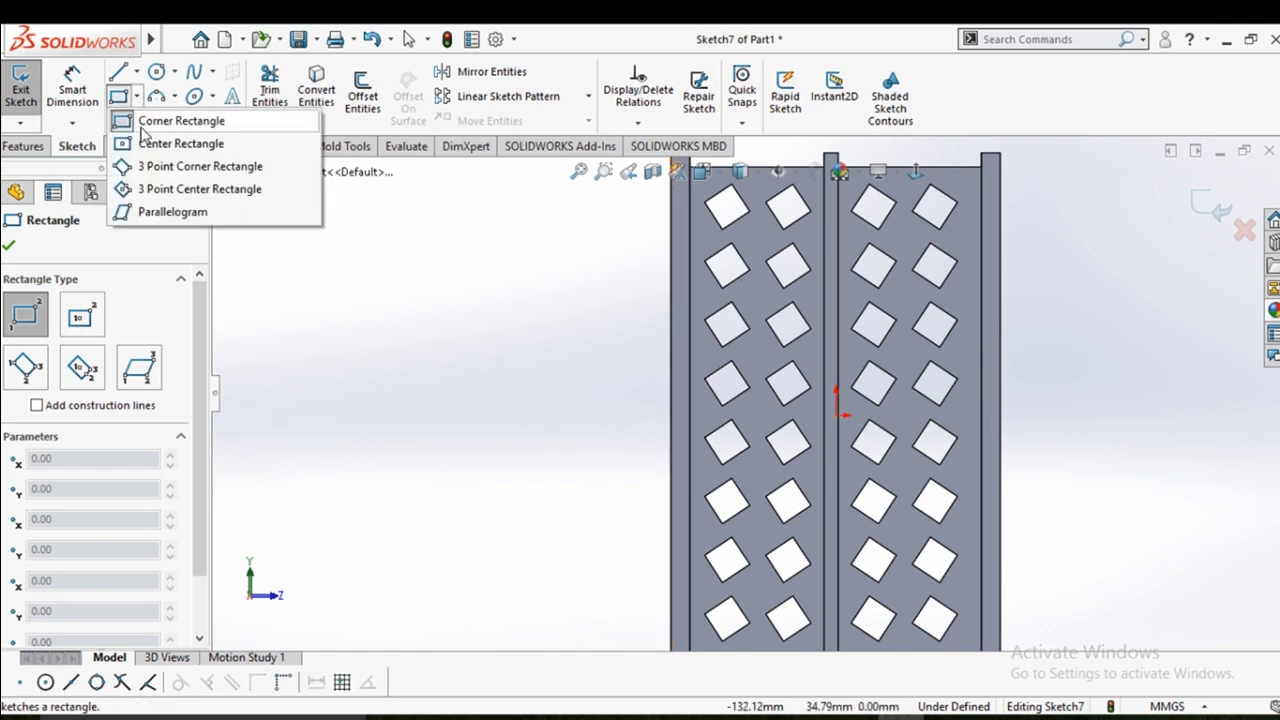
left_click(137, 88)
Sketch a 4 mm horizontal centerline across the upper rim's face, starting at the midpoint of its outer edge
left_click(137, 72)
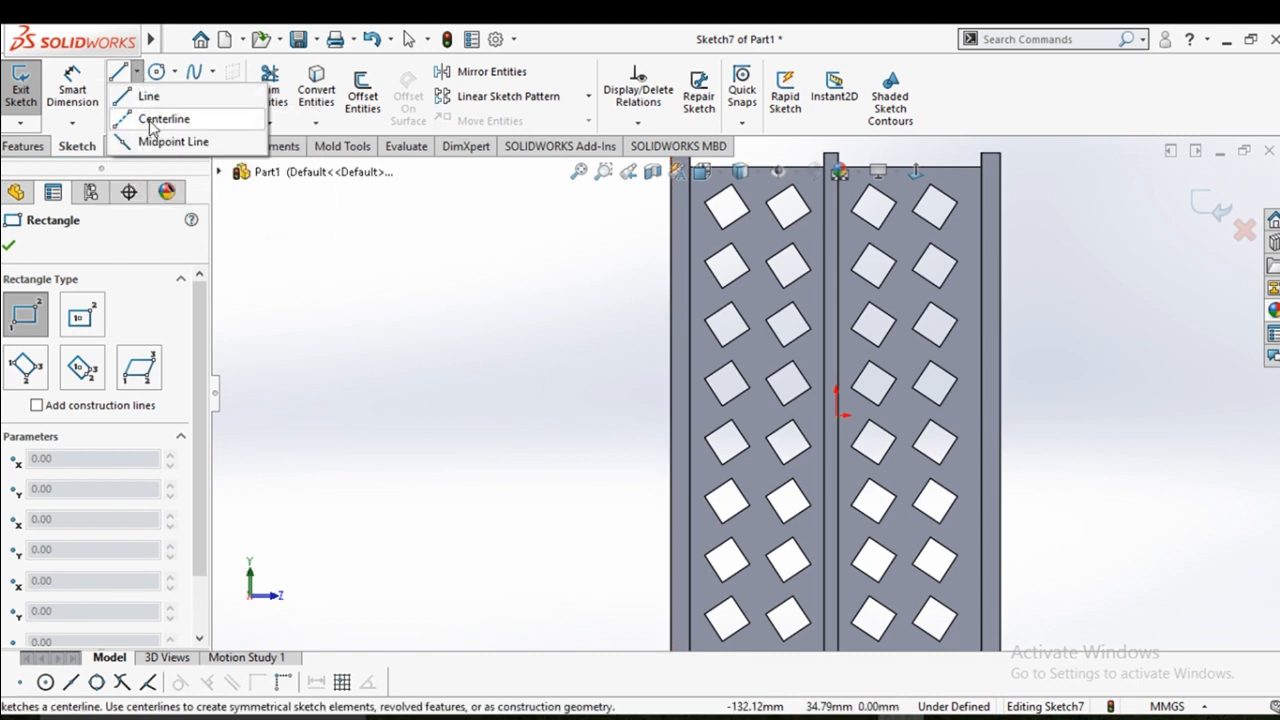
left_click(165, 119)
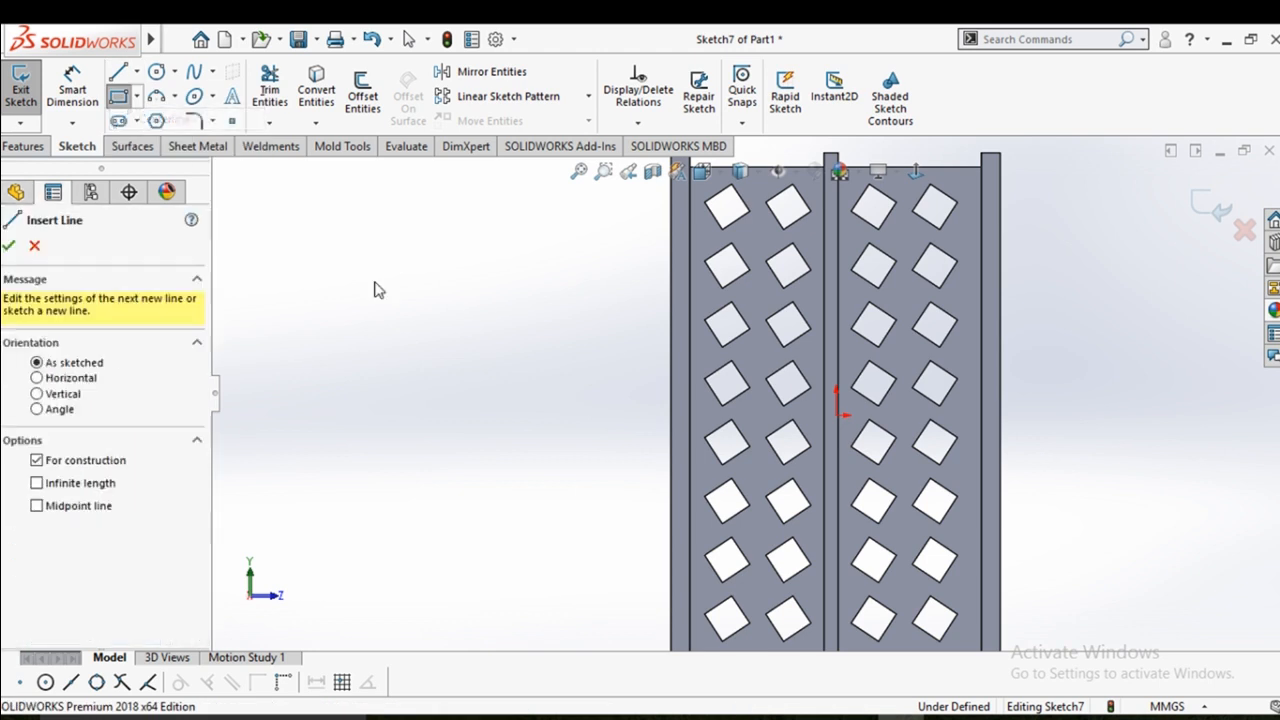
left_click(671, 415)
scroll(672, 418, "down", 5)
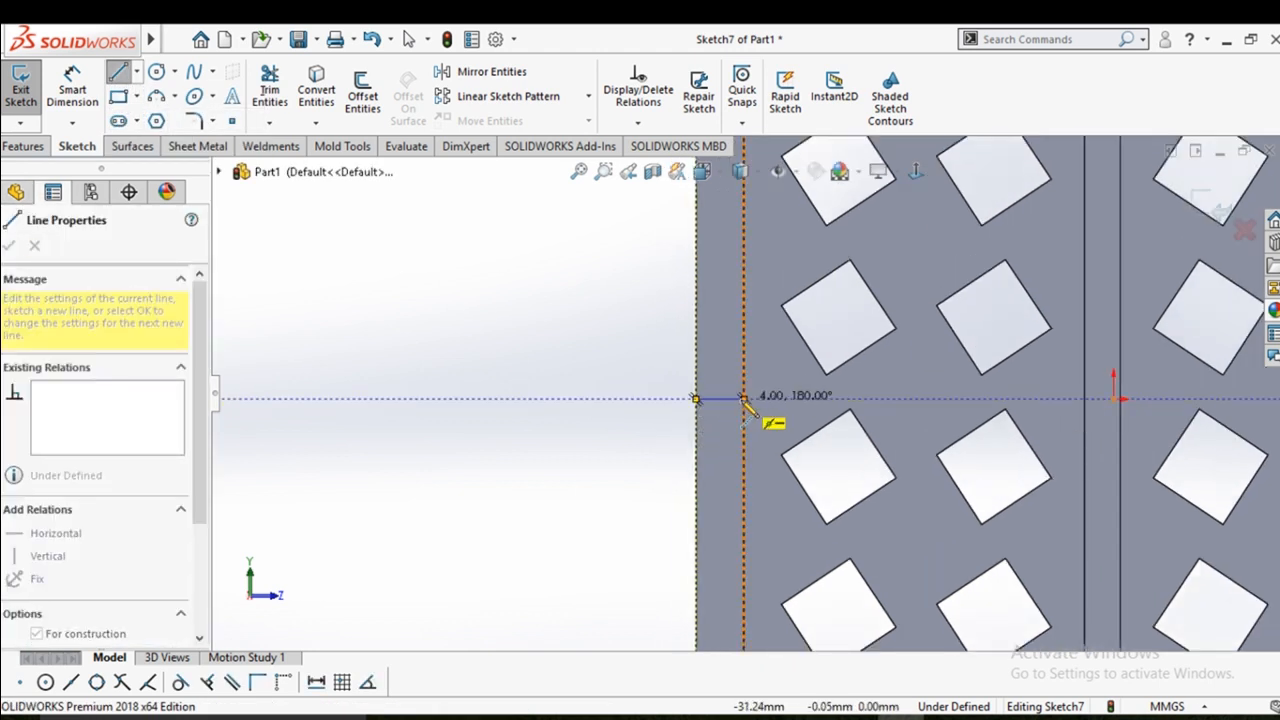
left_click(743, 399)
right_click(749, 409)
left_click(760, 414)
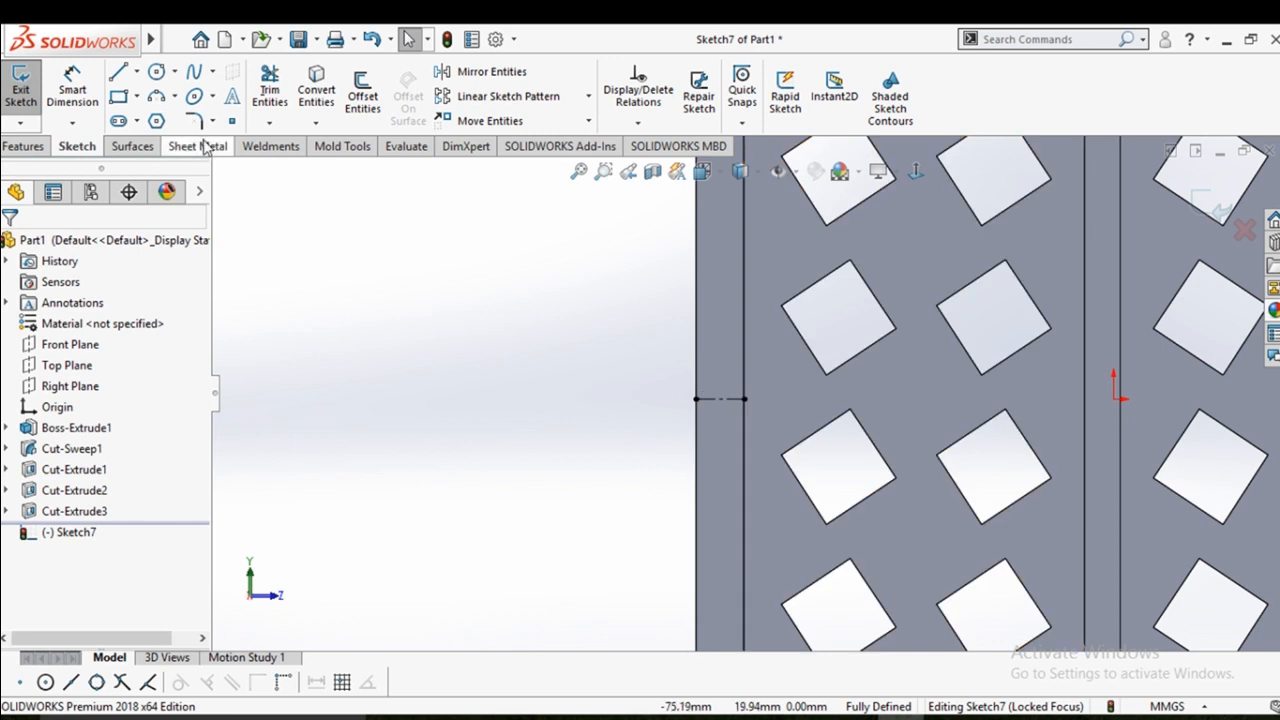
Sketch a corner rectangle about 4.4 mm tall over the inner end of the centerline, straddling the rim's inner edge
left_click(118, 98)
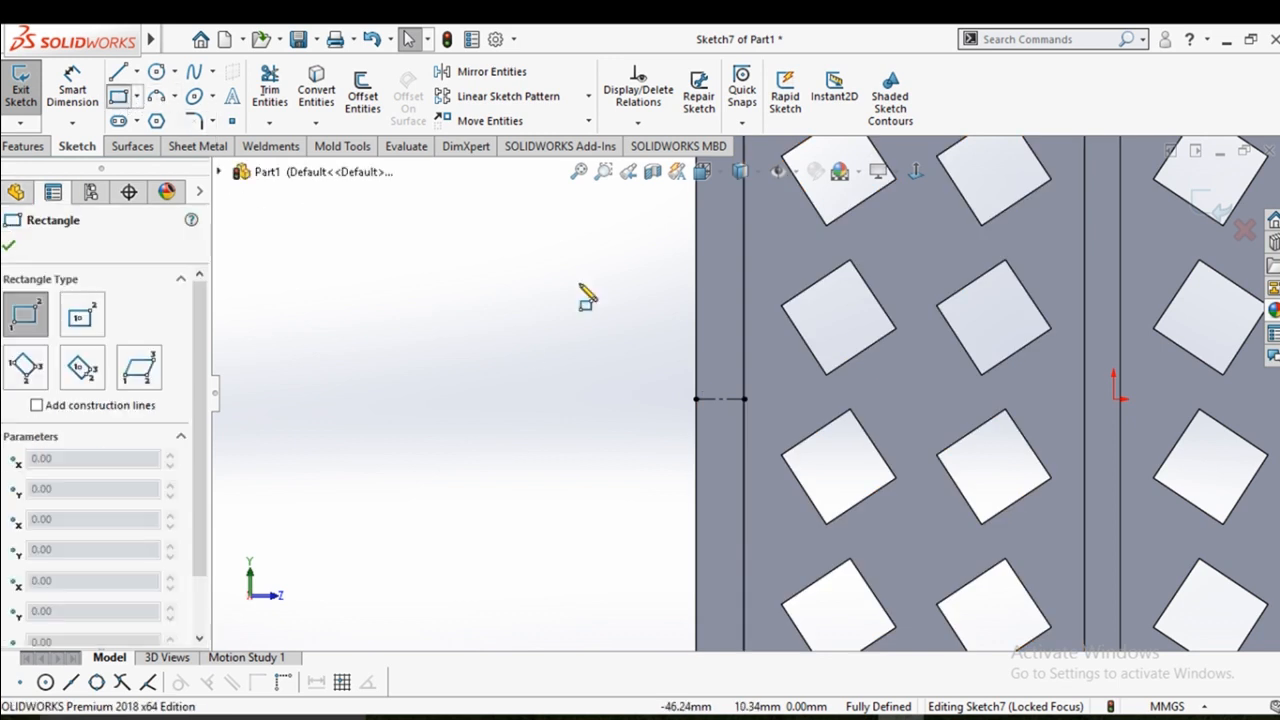
left_click(728, 429)
right_click(731, 432)
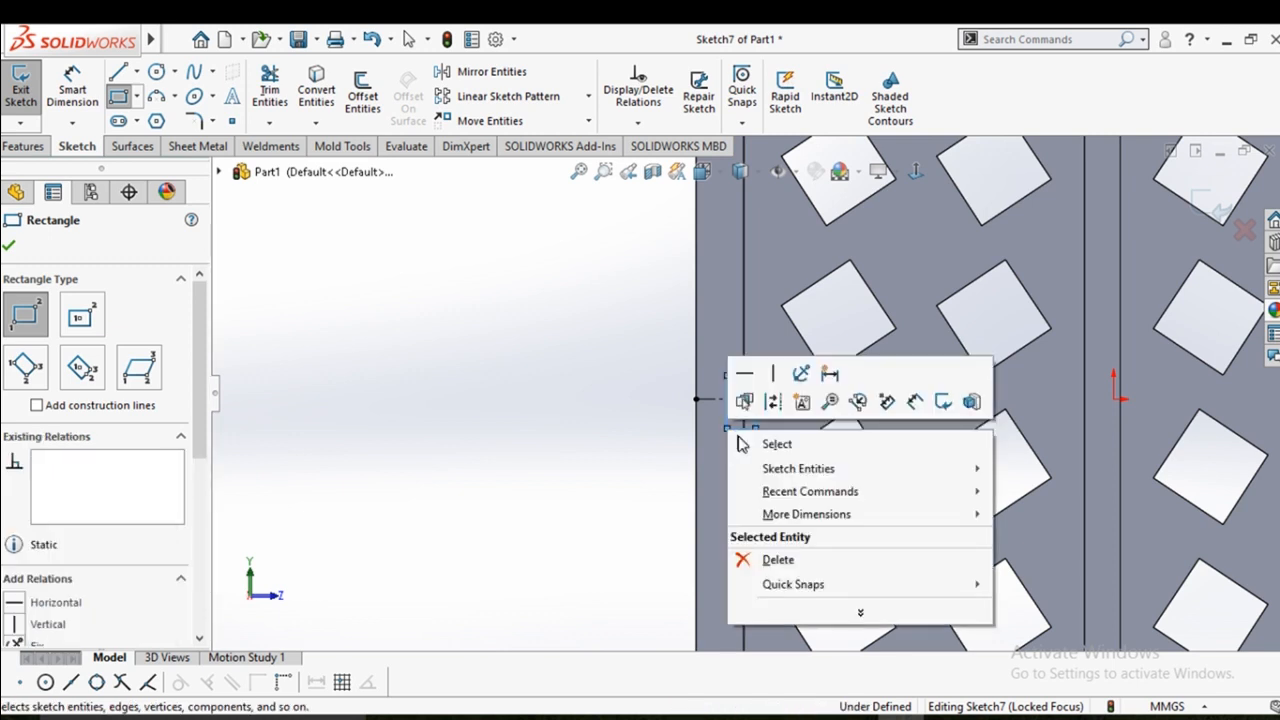
left_click(758, 443)
Dimension the distance from the rectangle's upper edge to the centerline as 3 mm
scroll(765, 406, "down", 3)
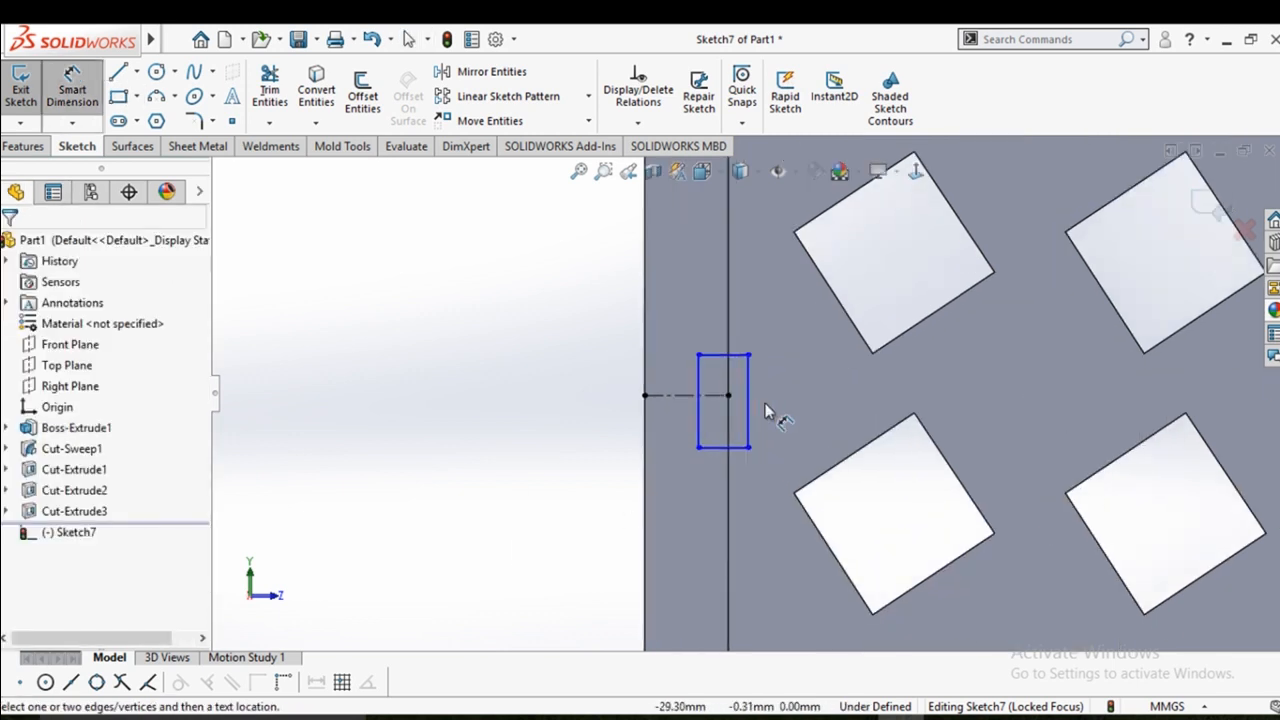
left_click(718, 366)
left_click(710, 399)
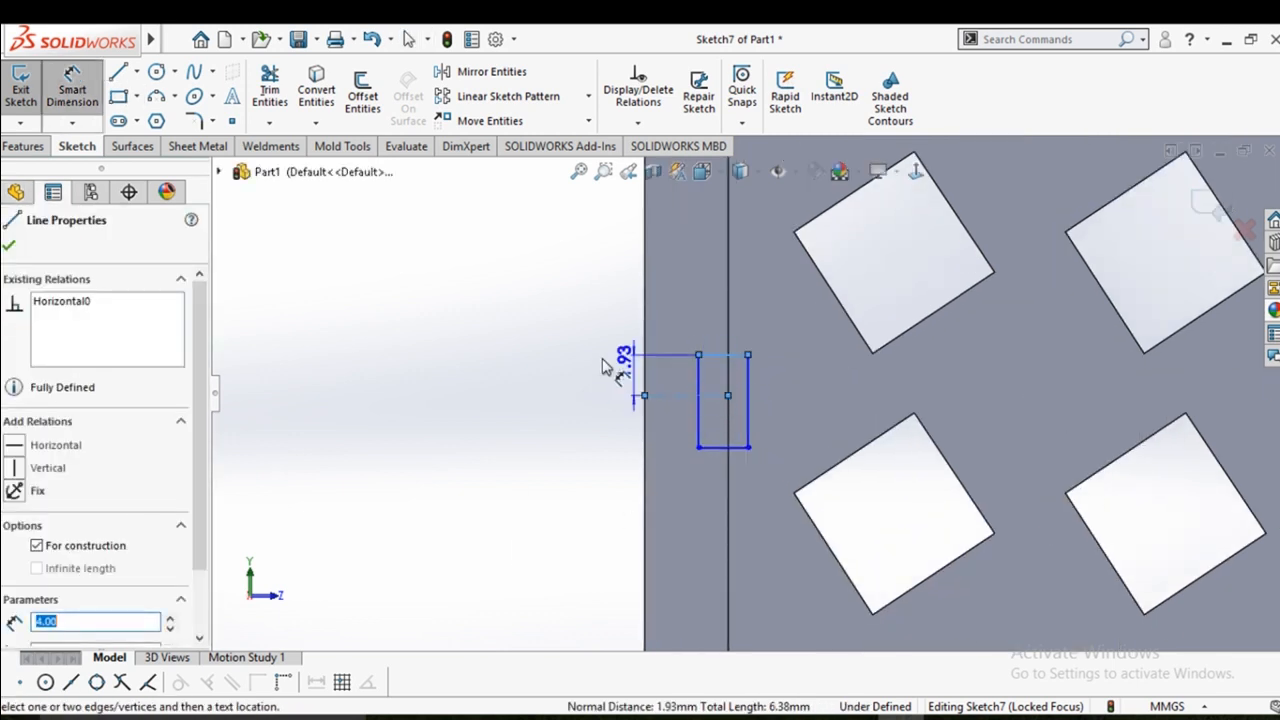
left_click(565, 360)
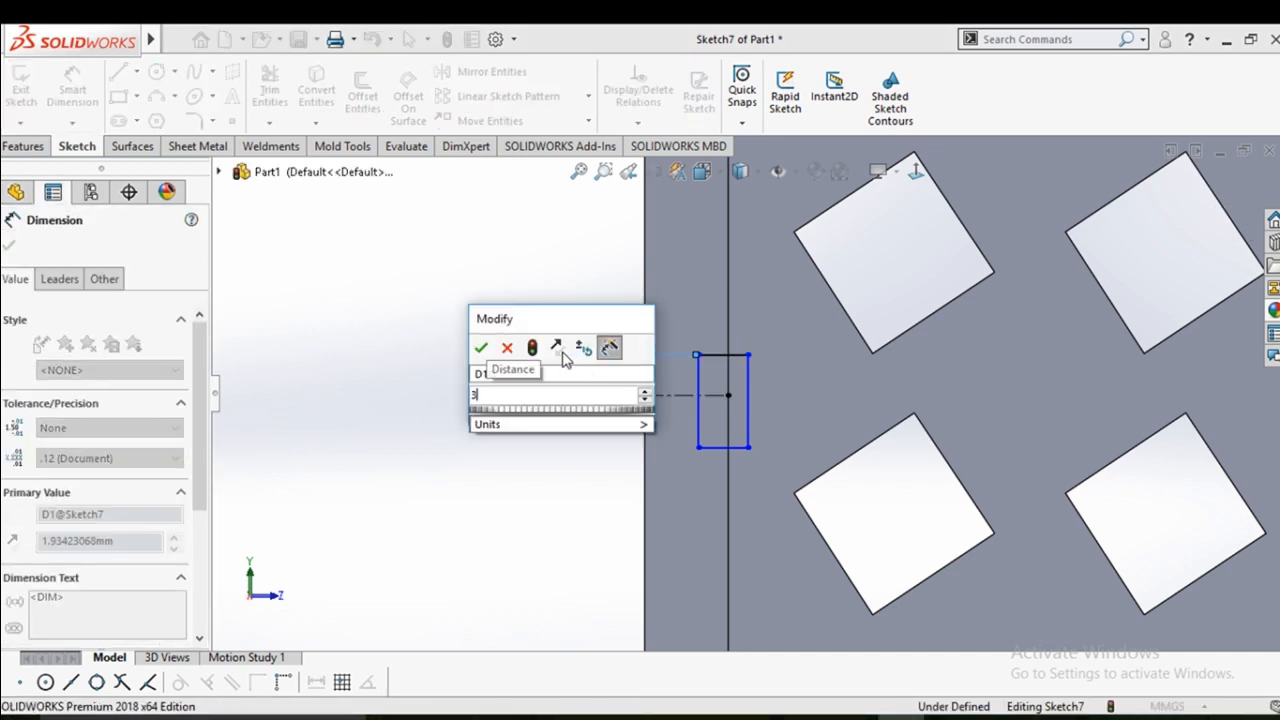
type("3")
key("Return")
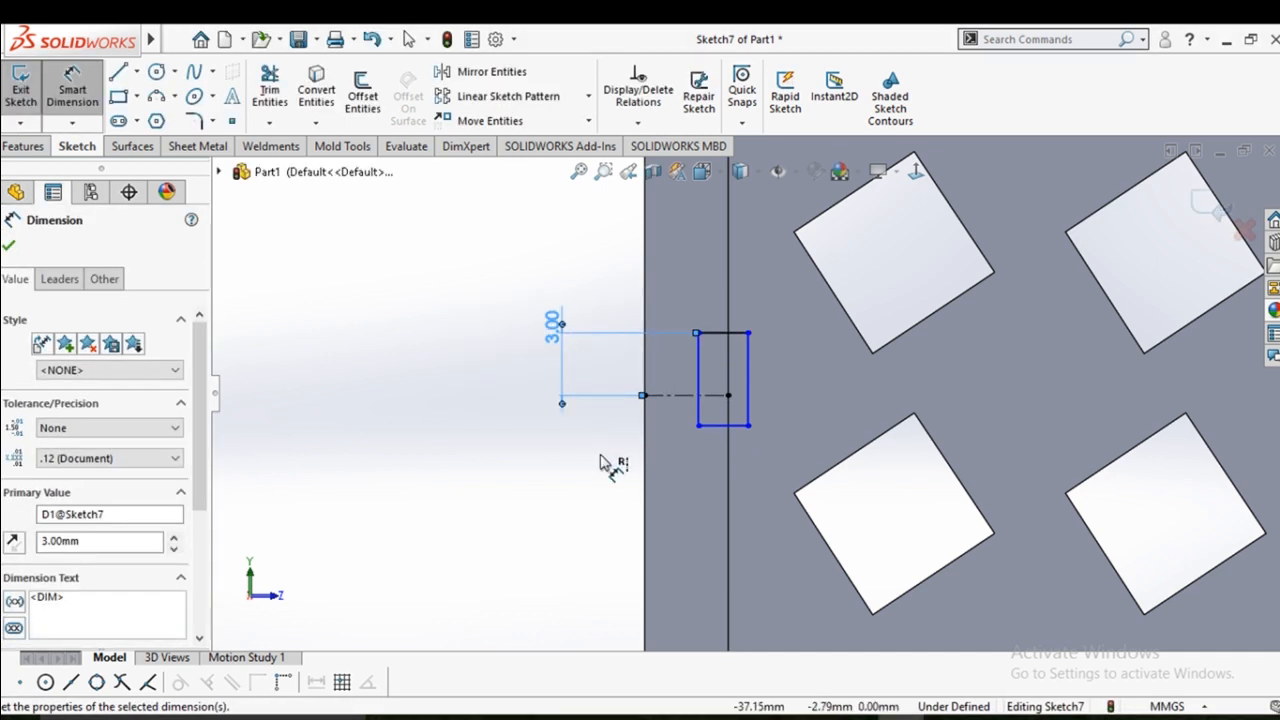
Dimension the rectangle's vertical side as 6 mm and finish dimensioning
left_click(699, 360)
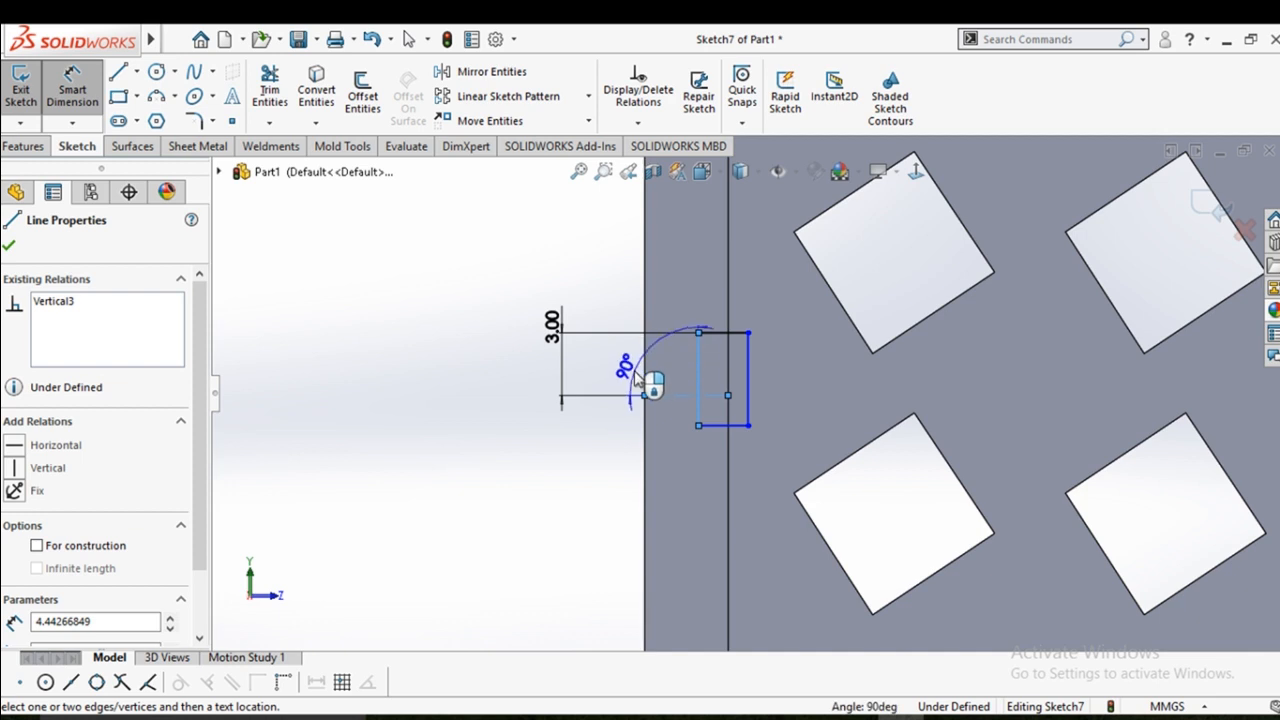
left_click(648, 381)
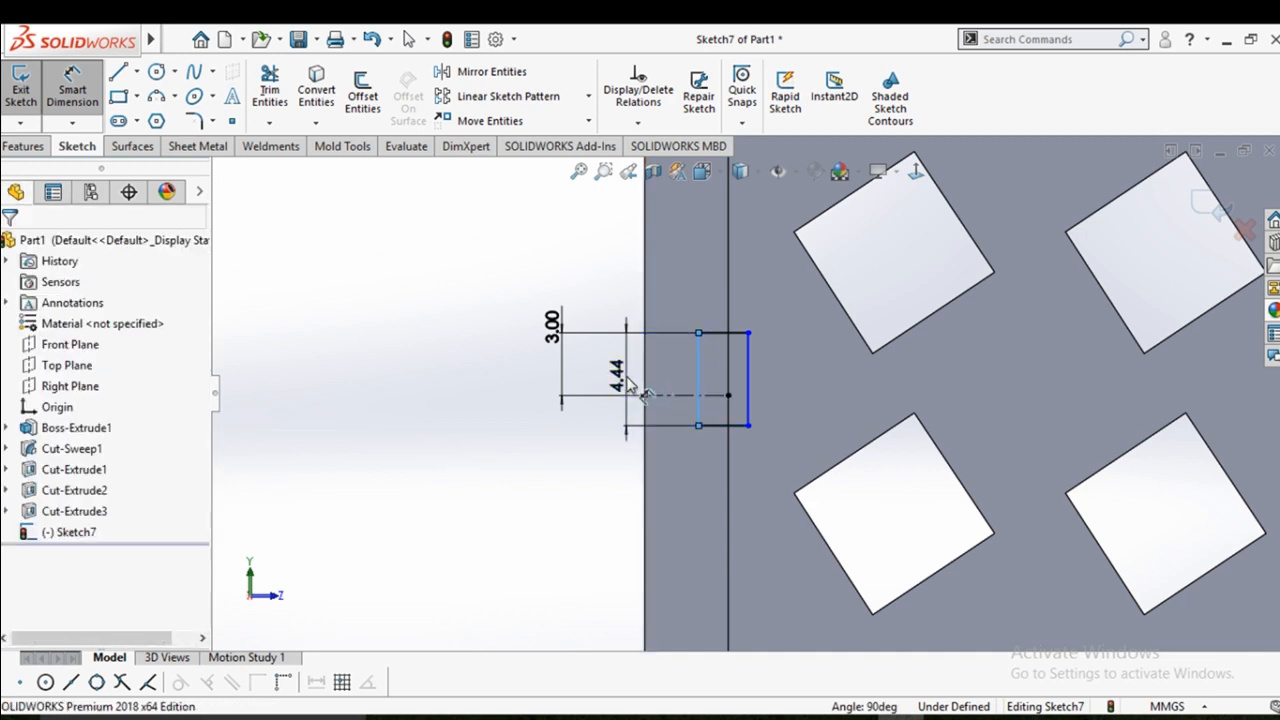
left_click(627, 379)
type("6")
key("Return")
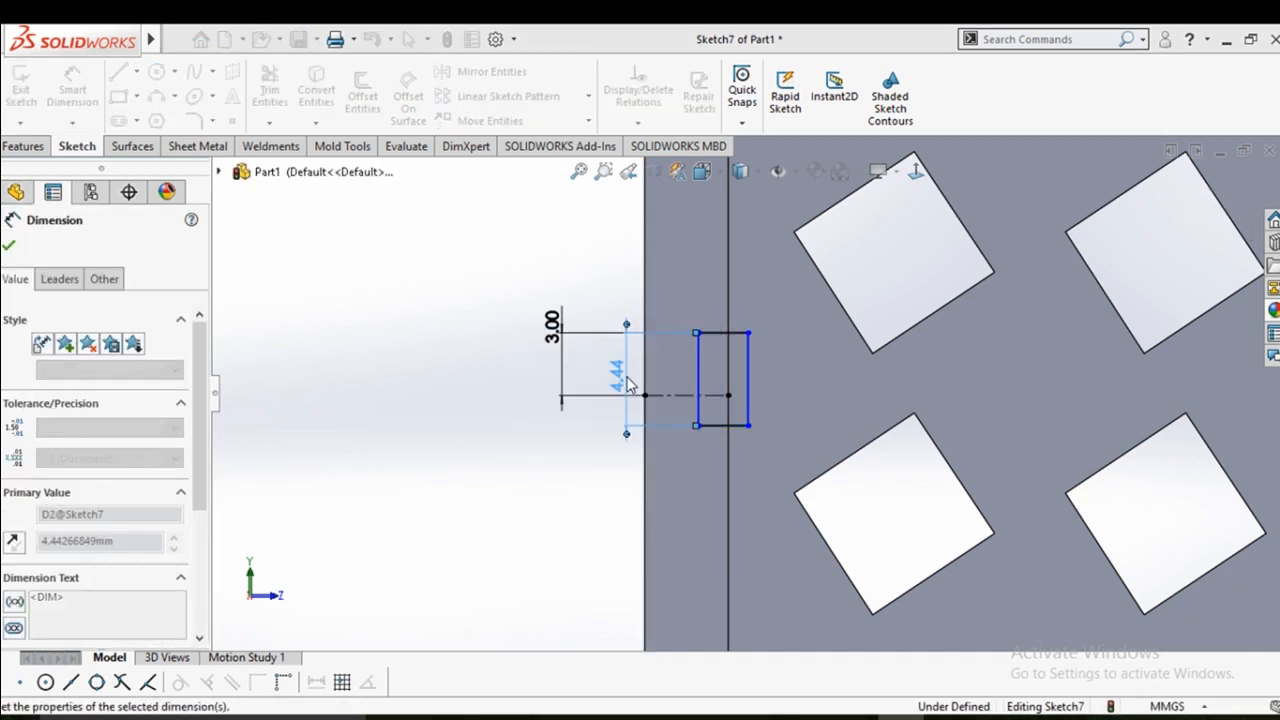
scroll(386, 385, "up", 5)
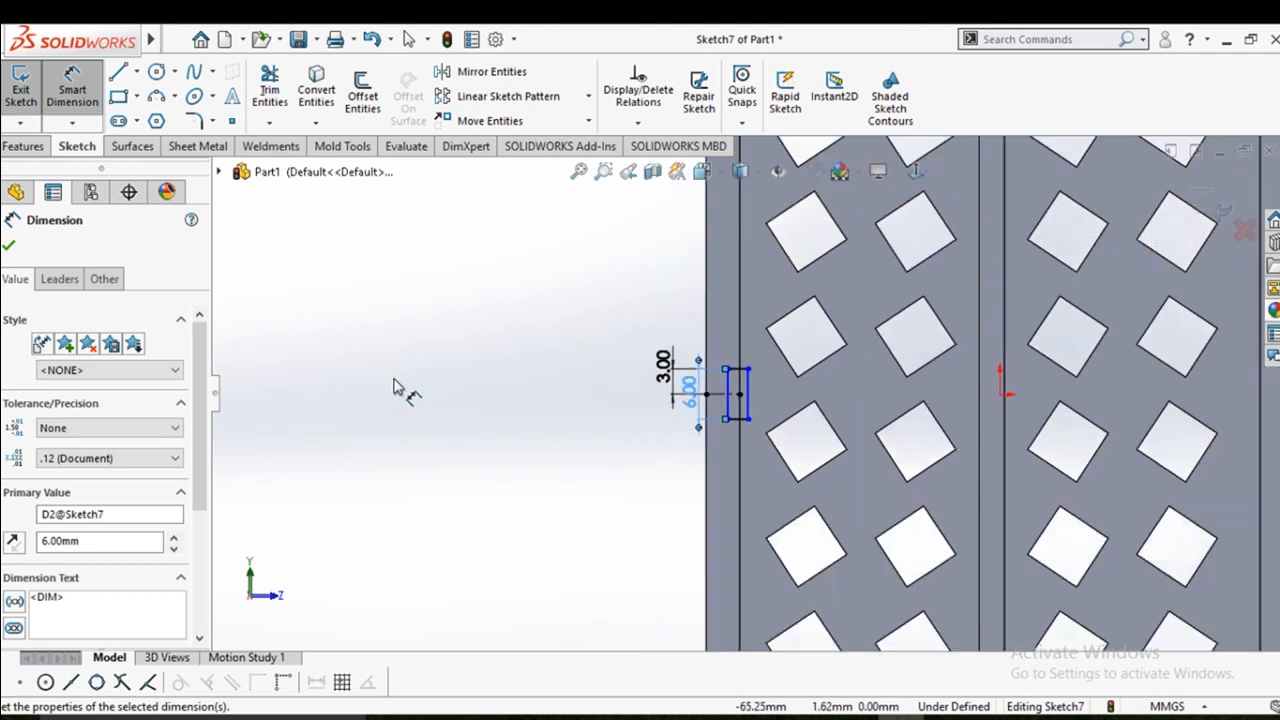
key("Escape")
key("Escape")
Extrude-cut the small rim rectangle Up To Surface, ending at the outer face of the perforated end wall
middle_click_drag(533, 458, 465, 495)
left_click(22, 148)
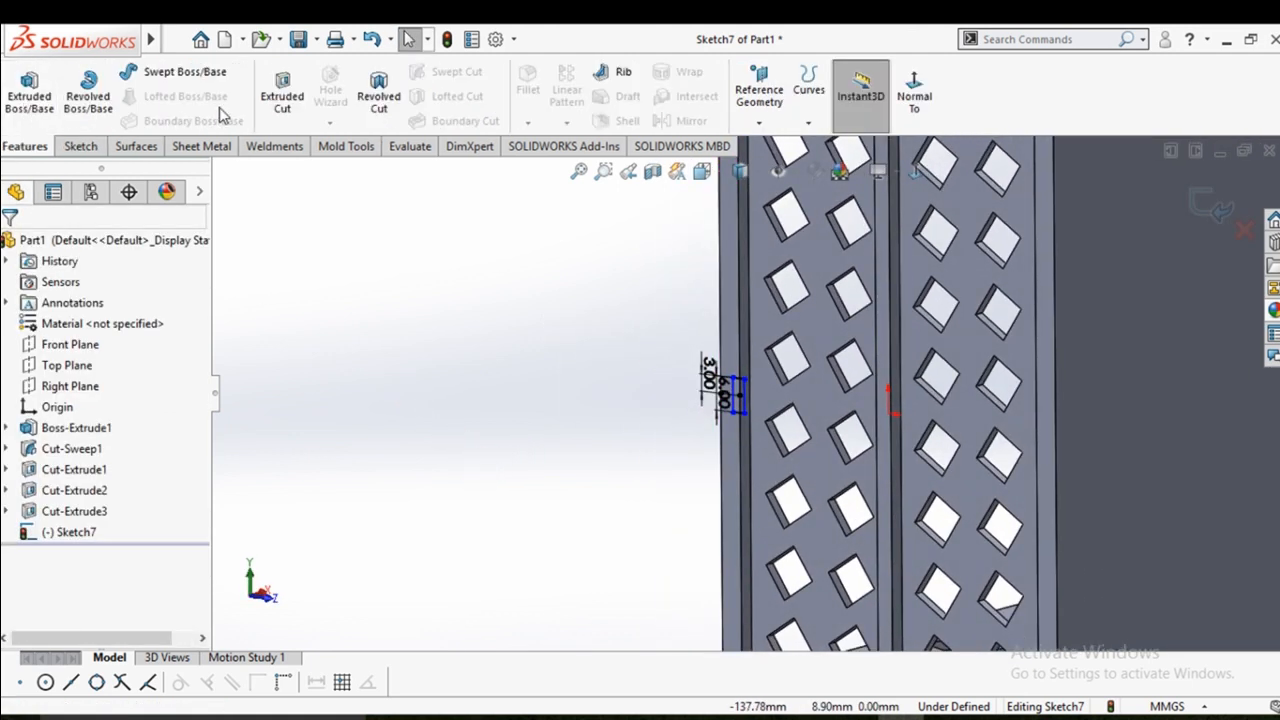
scroll(764, 396, "down", 3)
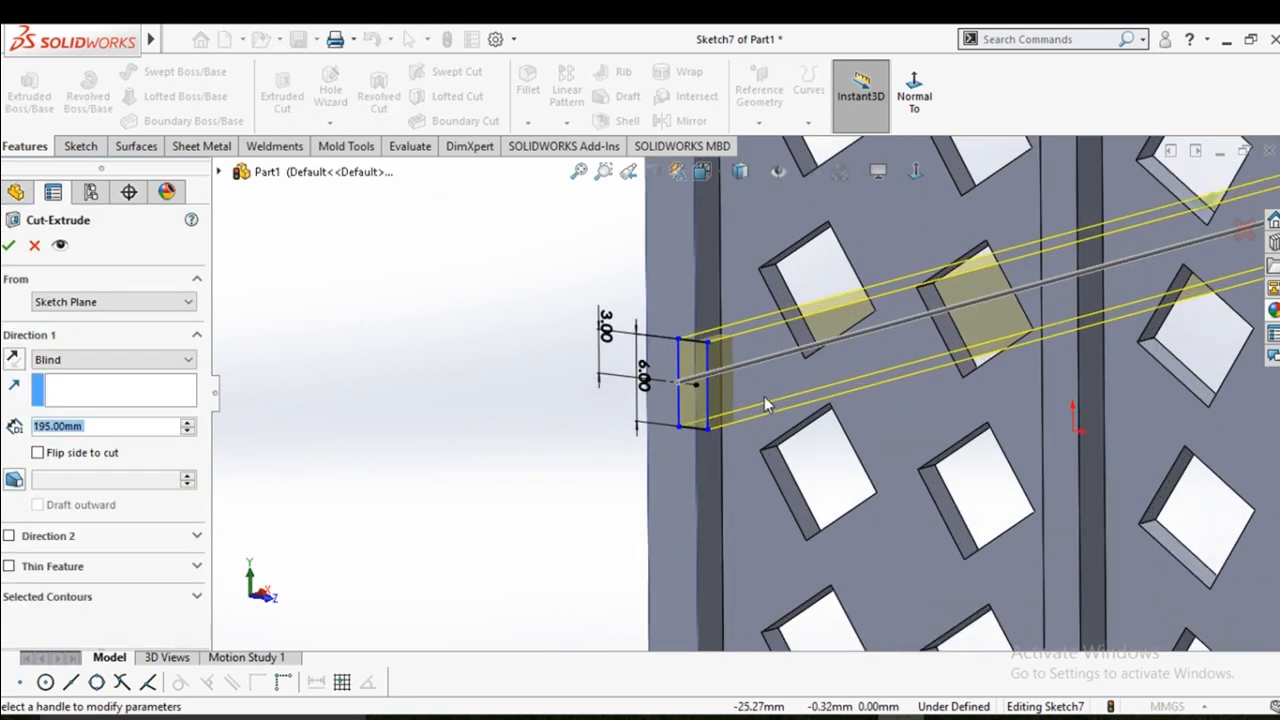
left_click(757, 382)
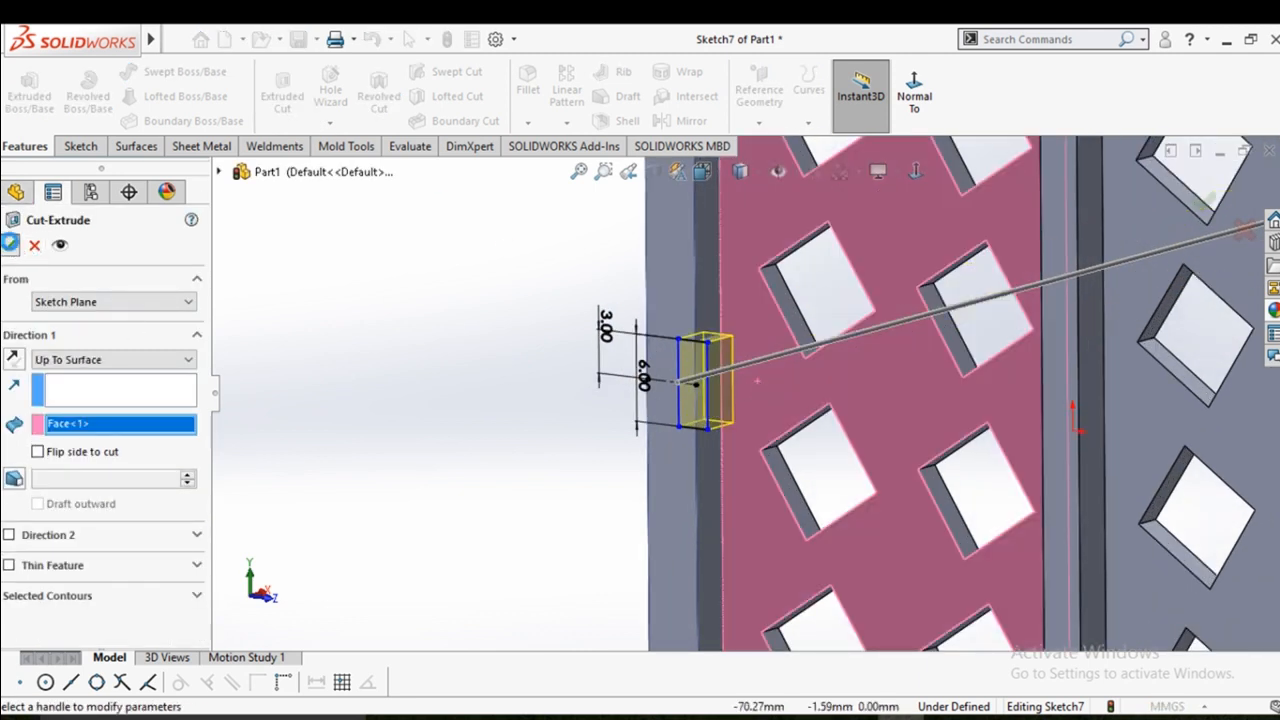
left_click(10, 243)
scroll(583, 417, "up", 6)
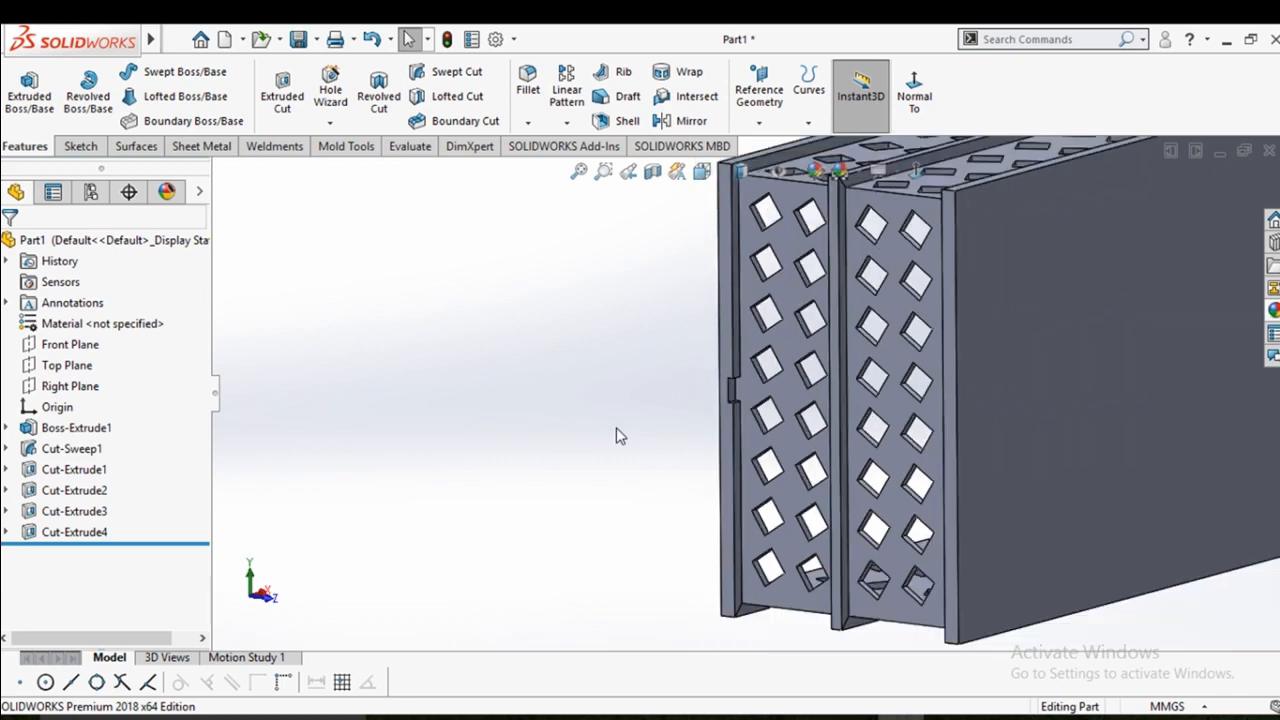
Reopen the sketch of the rim notch cut and set the distance from the rectangle's upper edge to the centerline to 6 mm
middle_click_drag(616, 430, 629, 406)
left_click(54, 534)
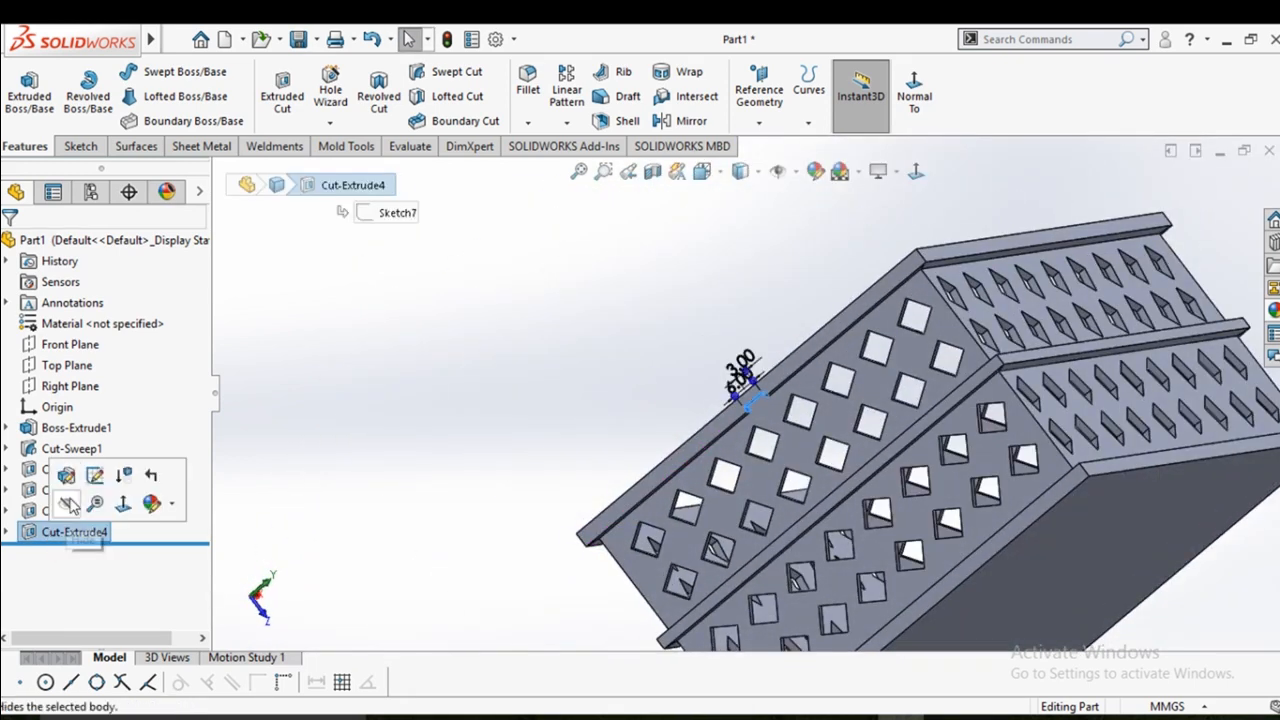
left_click(95, 477)
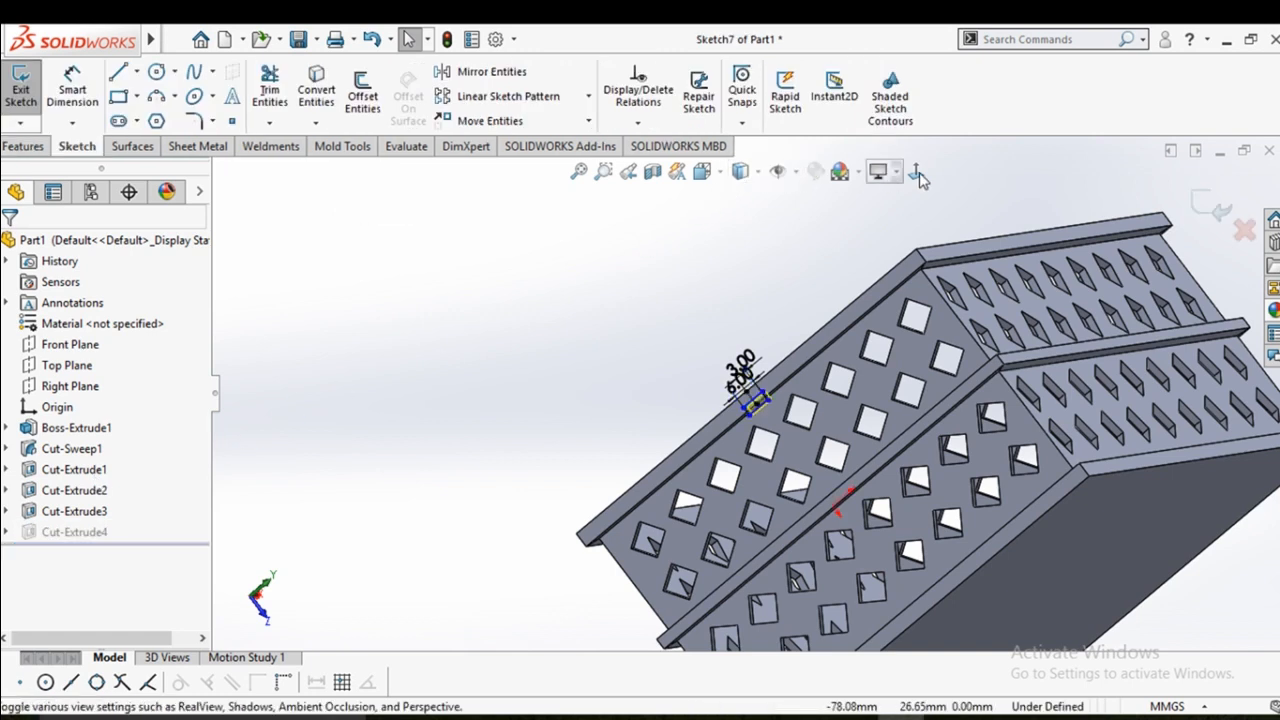
left_click(918, 173)
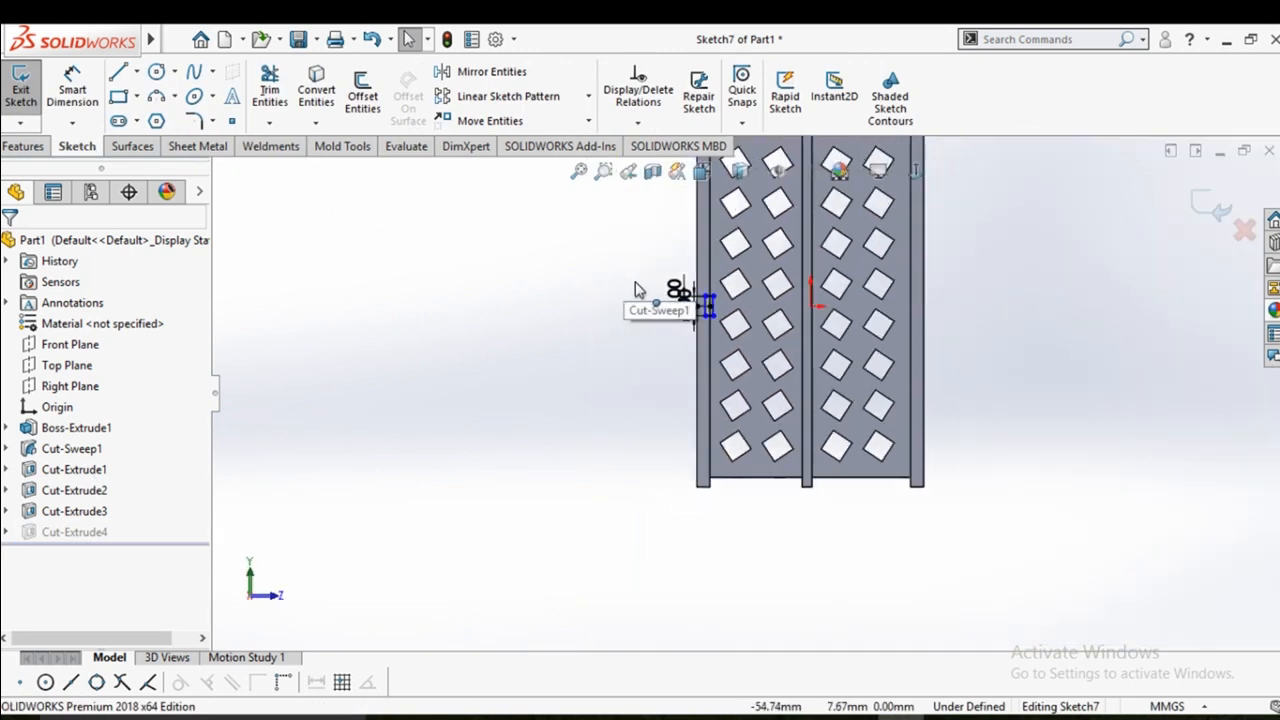
scroll(648, 275, "down", 10)
double_click(668, 413)
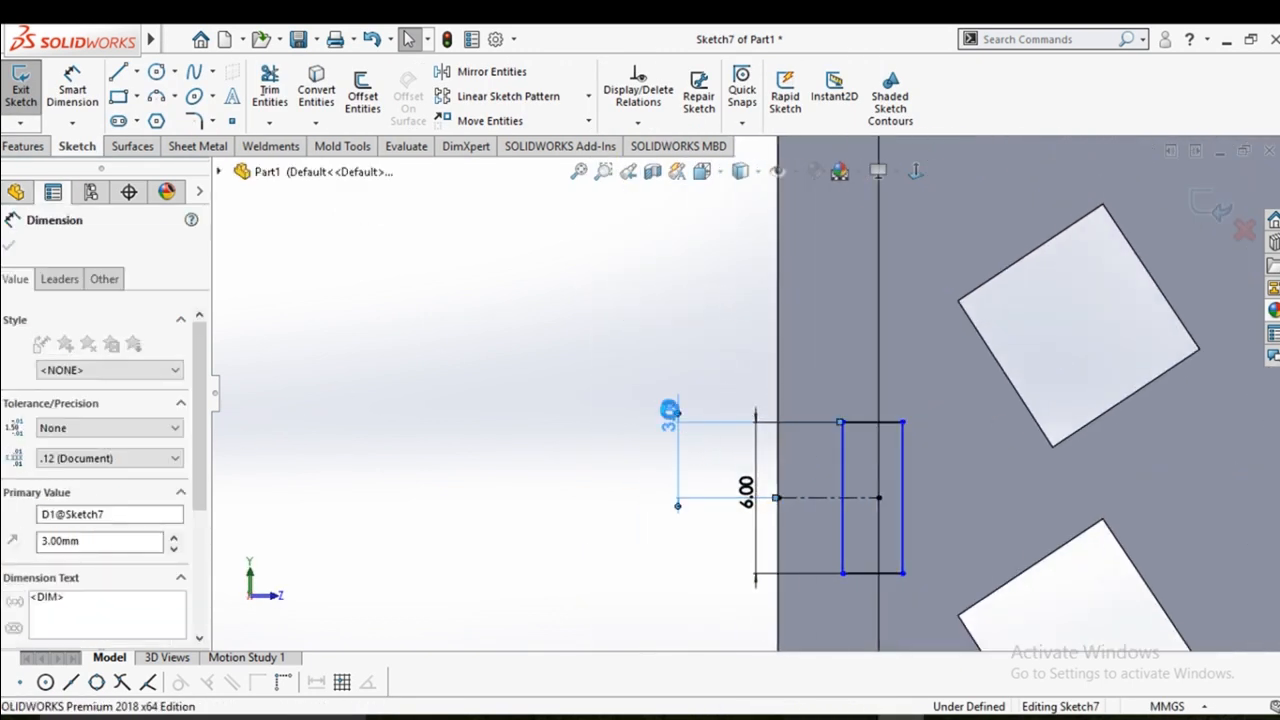
type("1")
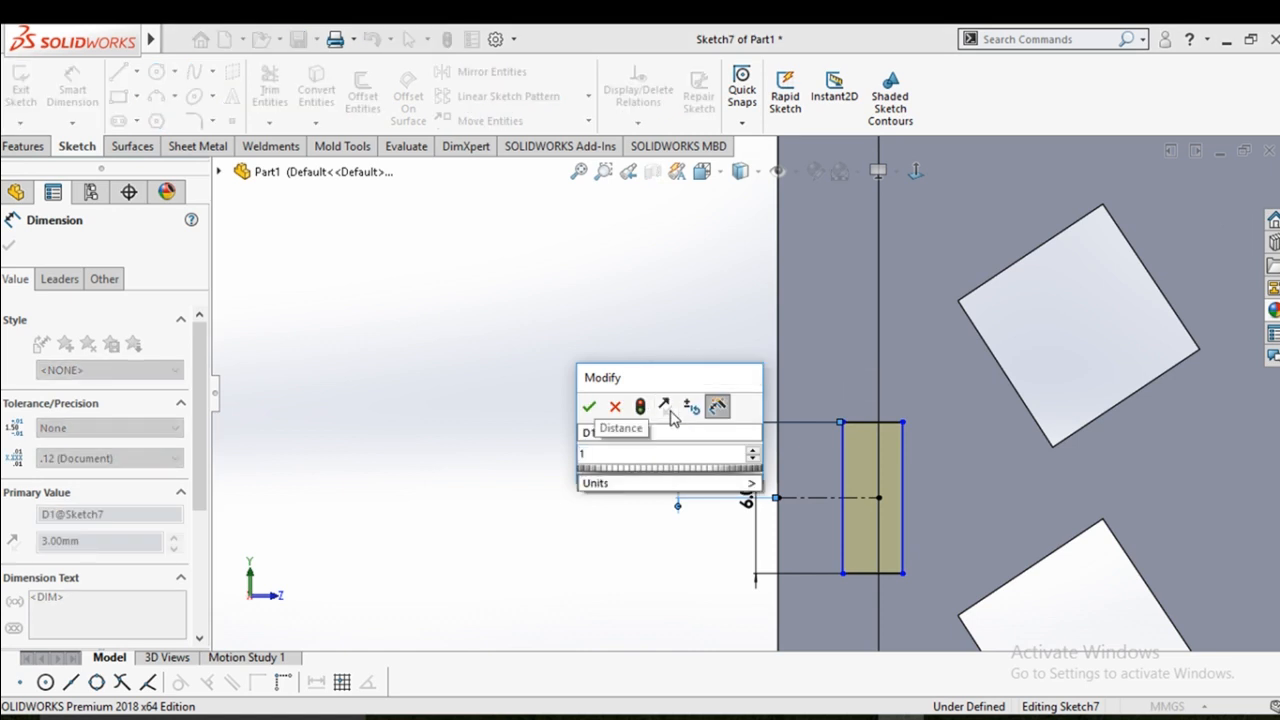
key("BackSpace")
type("6")
key("Return")
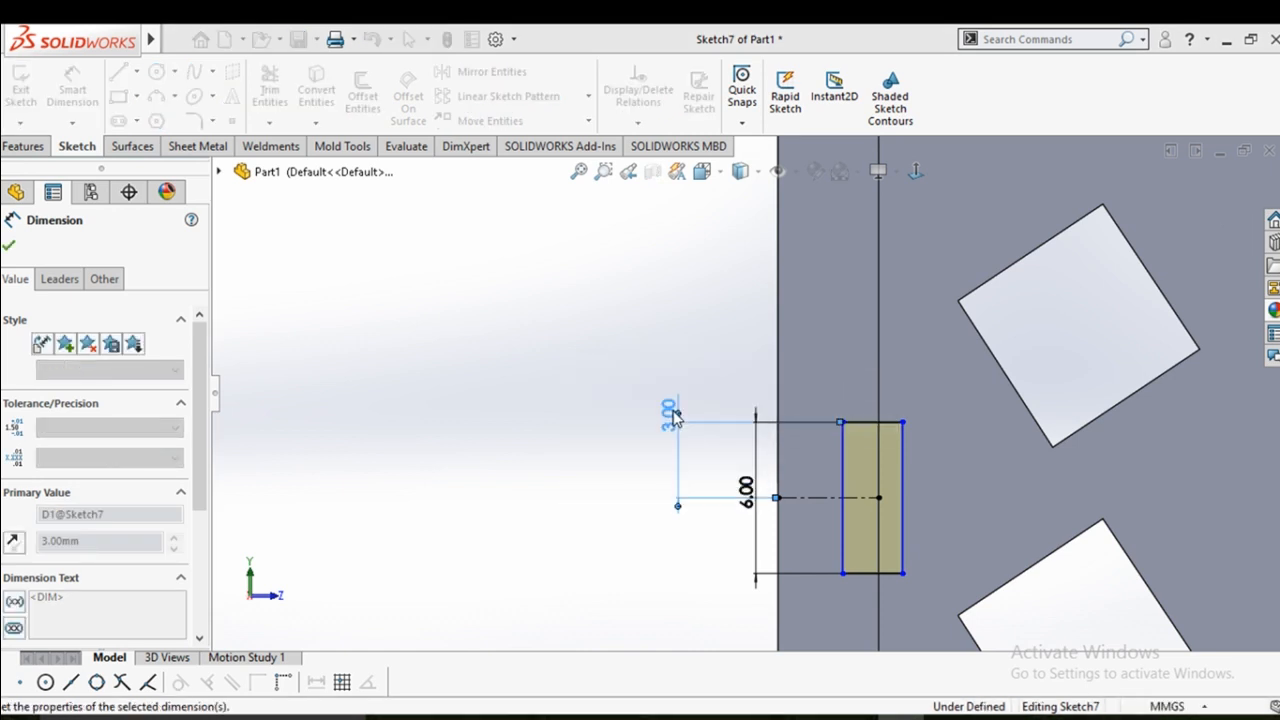
Set the notch rectangle's vertical side to 12 mm and exit the sketch to rebuild the cut
double_click(748, 420)
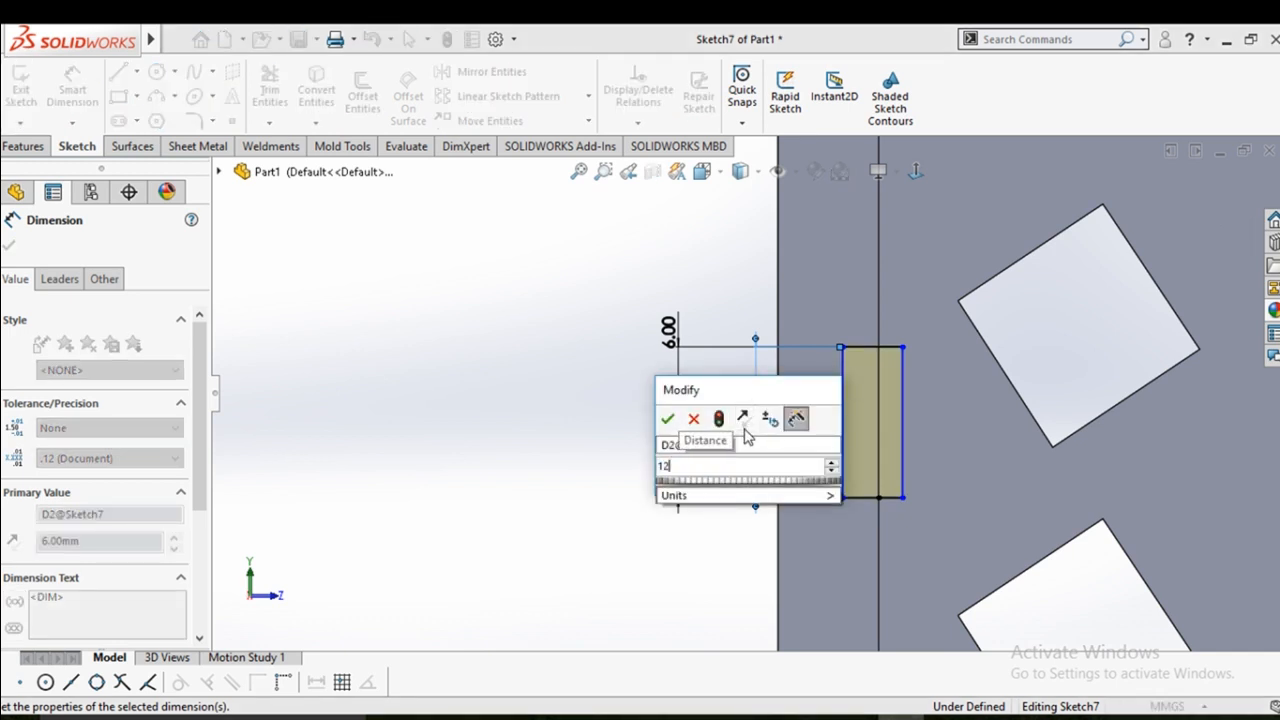
type("12")
key("Return")
left_click(517, 458)
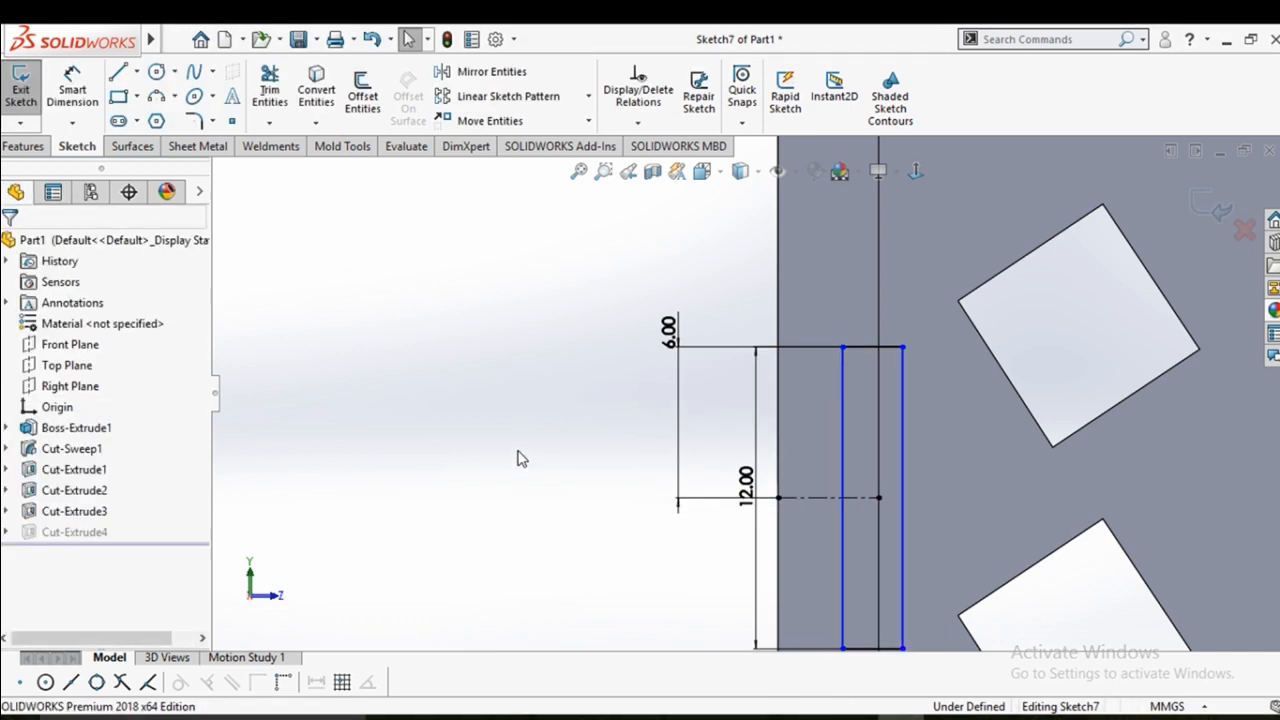
left_click(1222, 210)
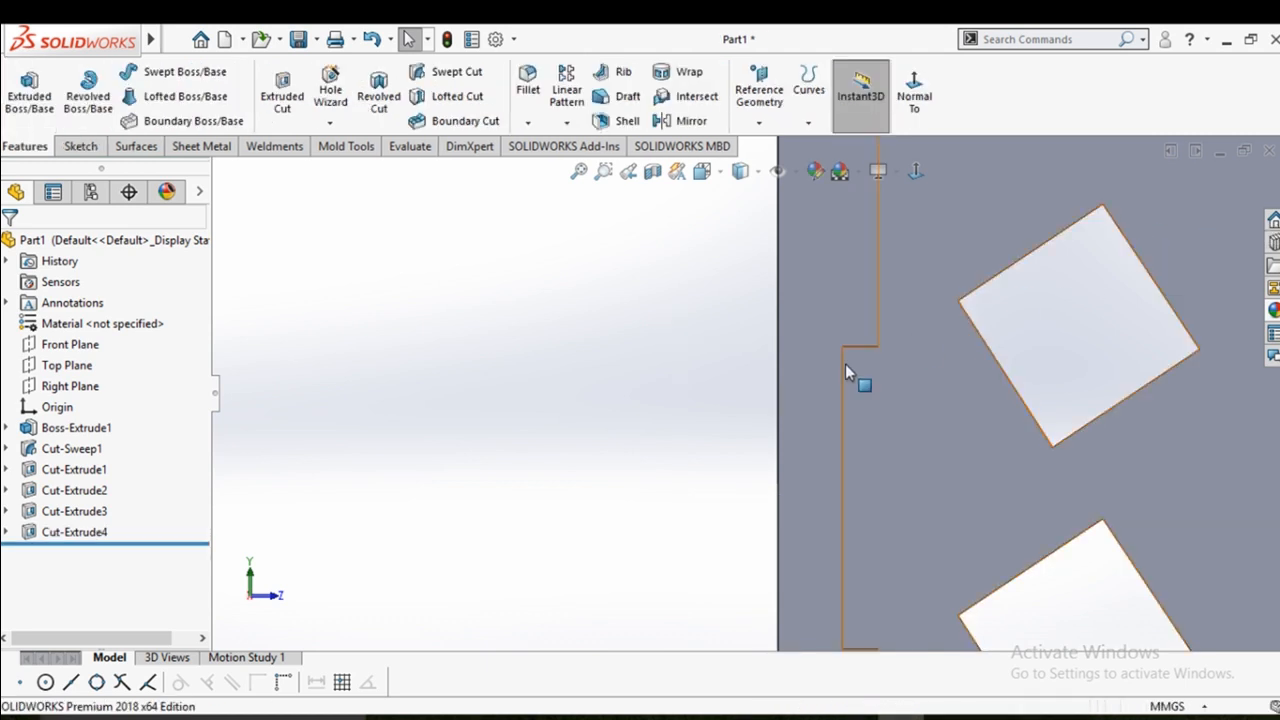
Start a Mirror feature with the Right Plane as the mirror plane
scroll(845, 364, "up", 5)
middle_click_drag(773, 458, 1083, 458)
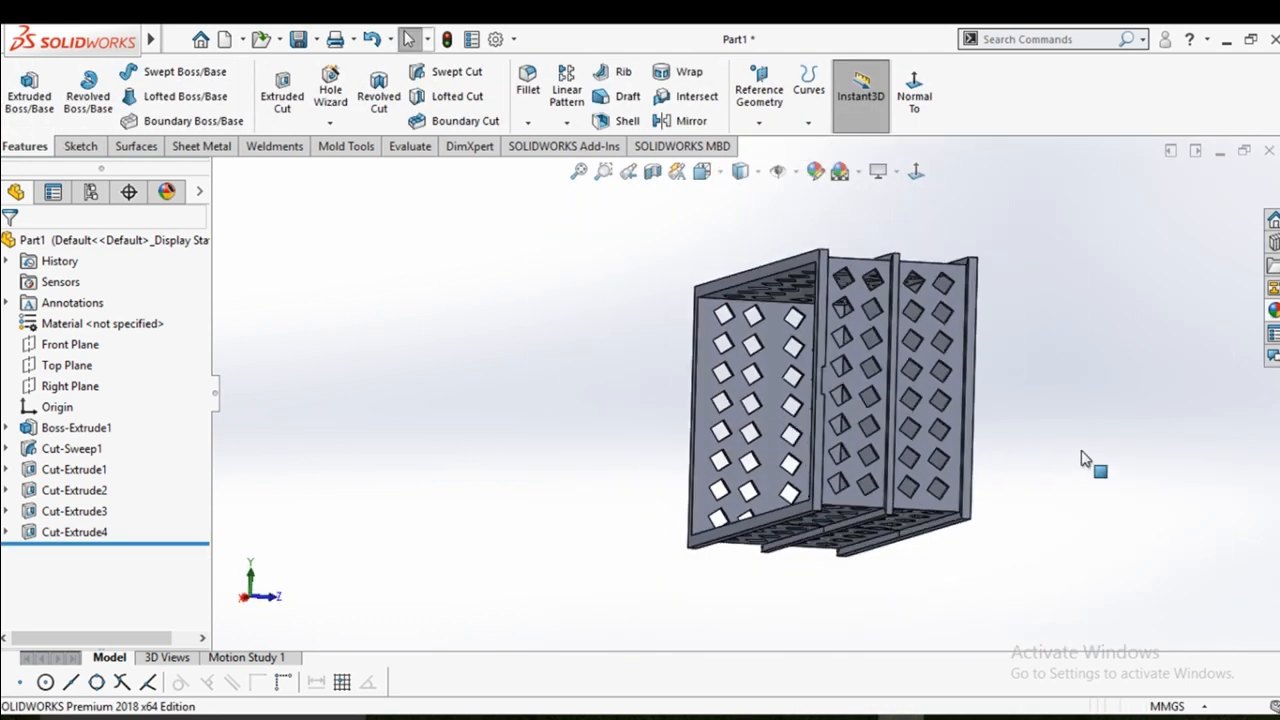
left_click(665, 120)
scroll(791, 334, "down", 2)
scroll(865, 430, "down", 3)
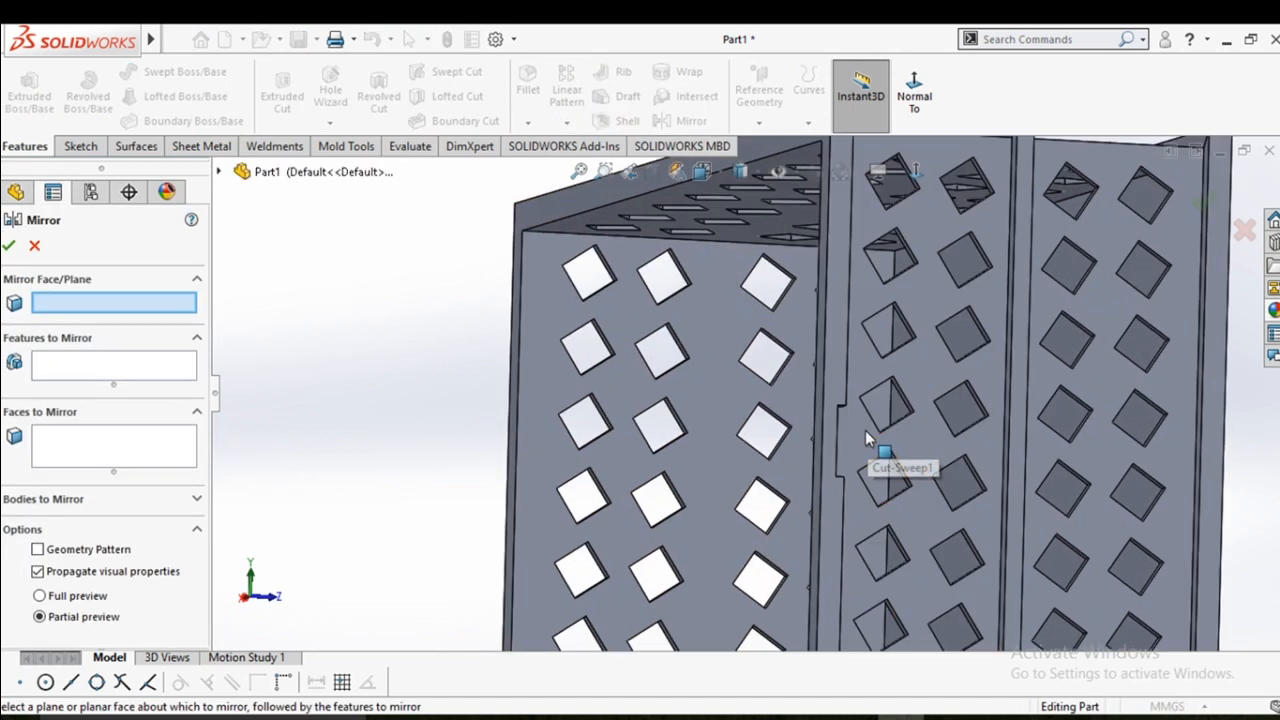
middle_click_drag(865, 430, 816, 443)
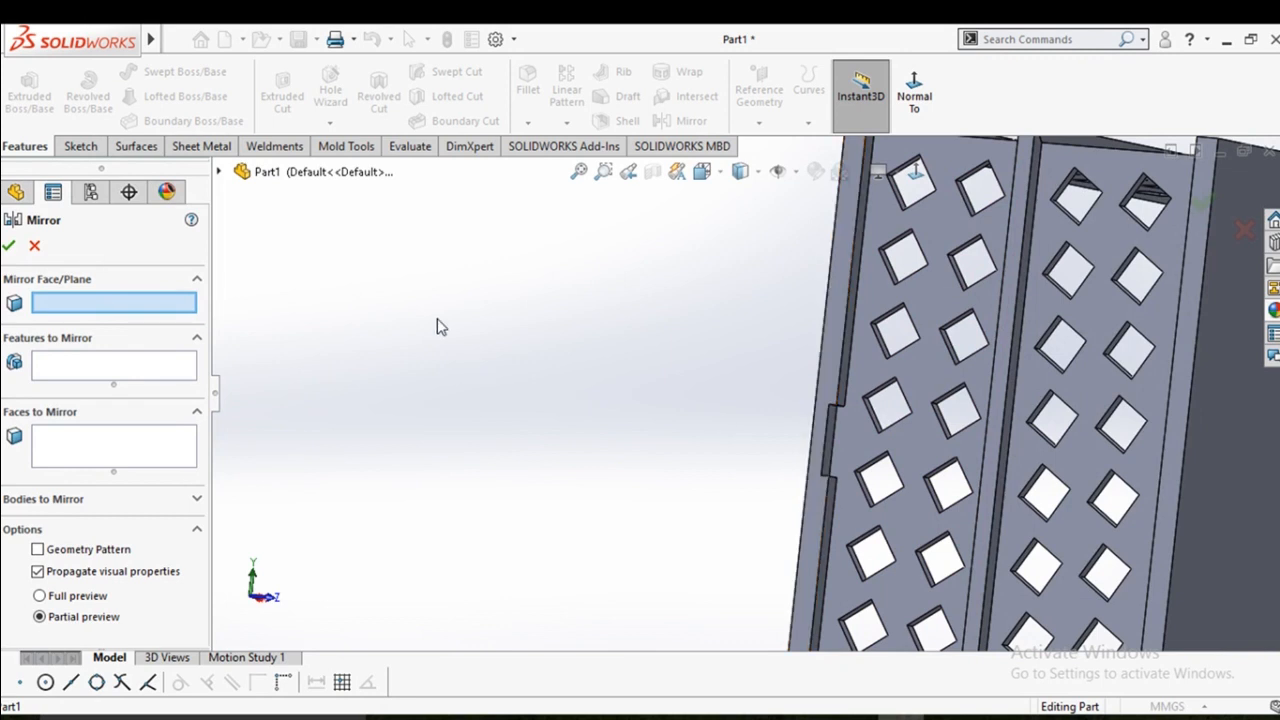
left_click(220, 172)
scroll(626, 400, "up", 4)
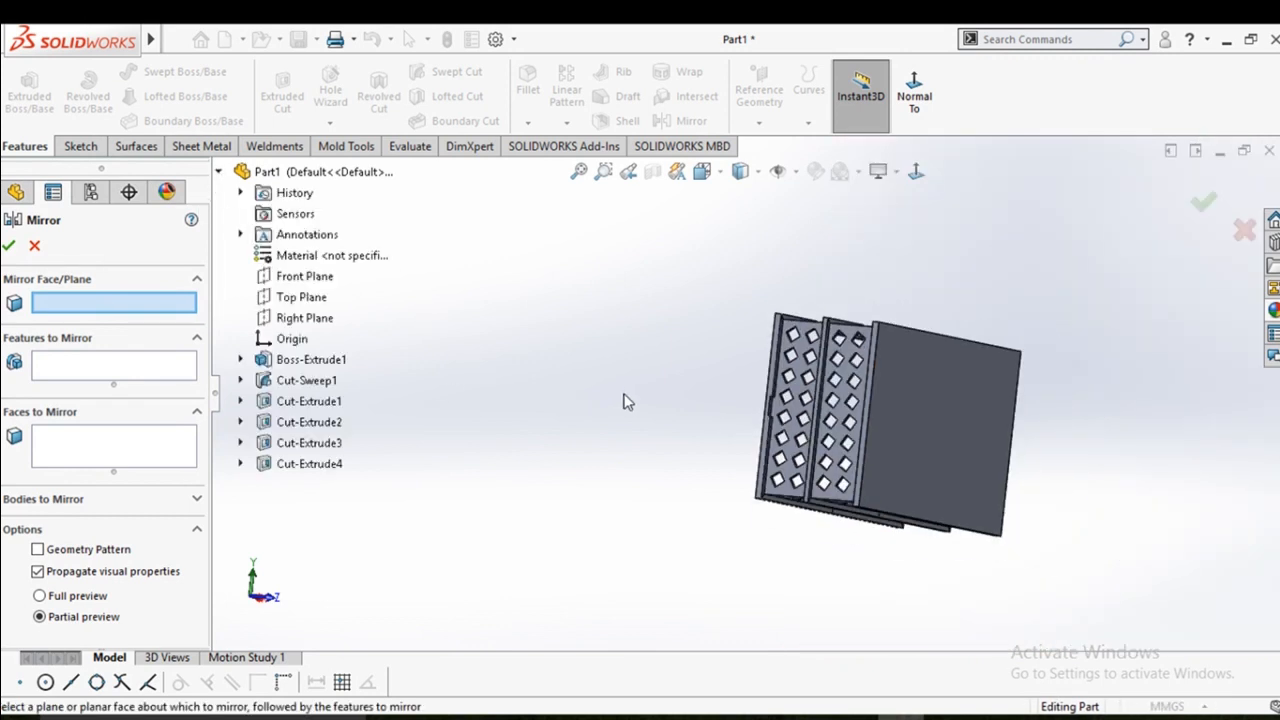
middle_click_drag(626, 400, 700, 420)
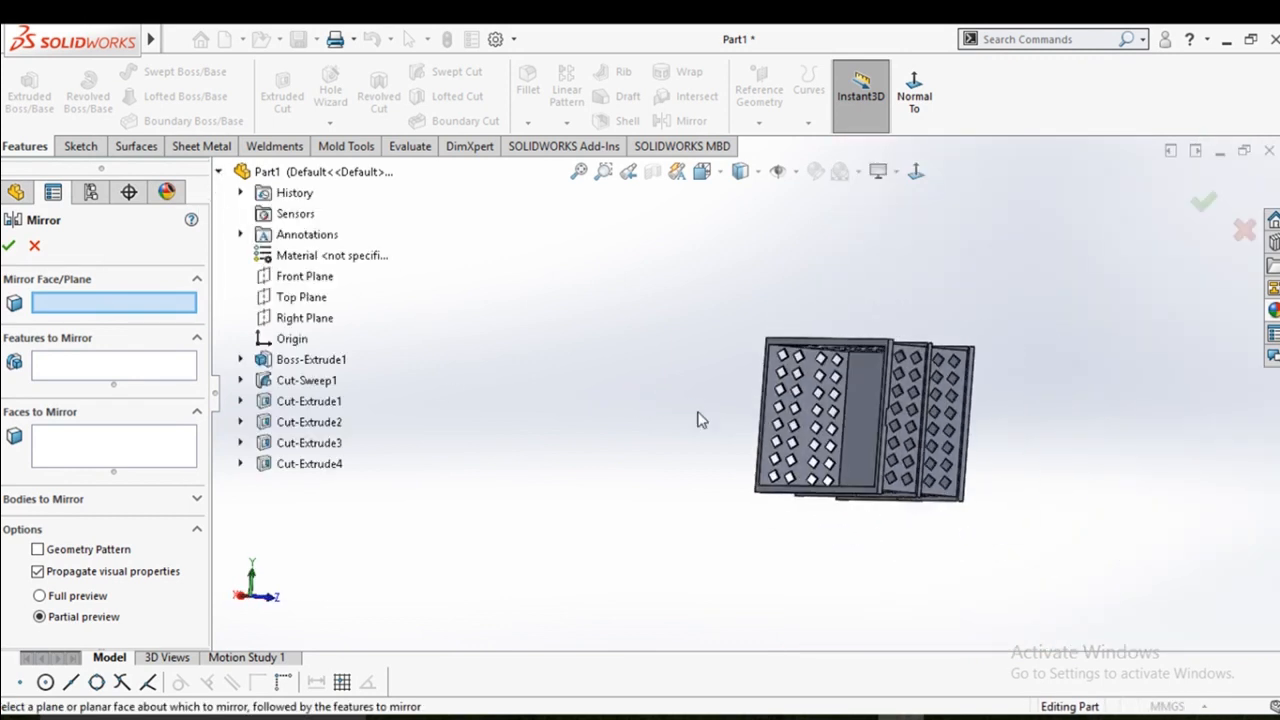
left_click(287, 318)
middle_click_drag(517, 374, 554, 420)
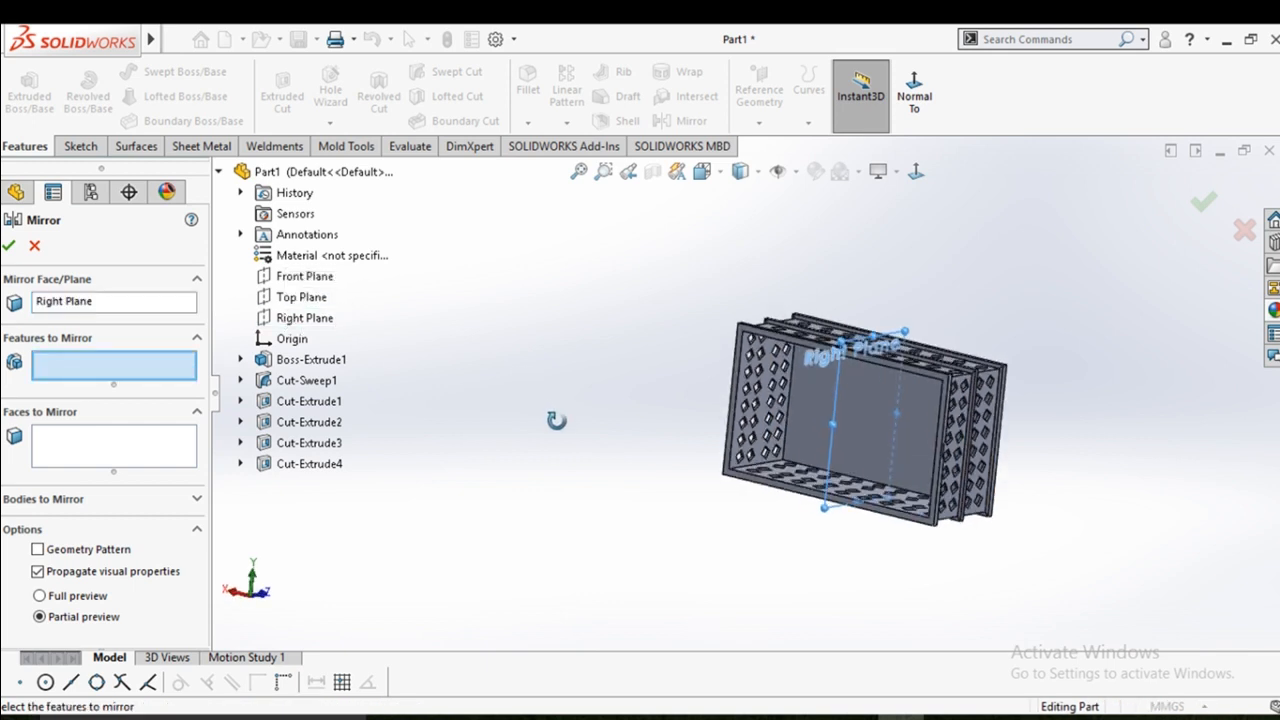
Choose the rim notch cut as the feature to mirror and complete the mirror
scroll(938, 467, "down", 5)
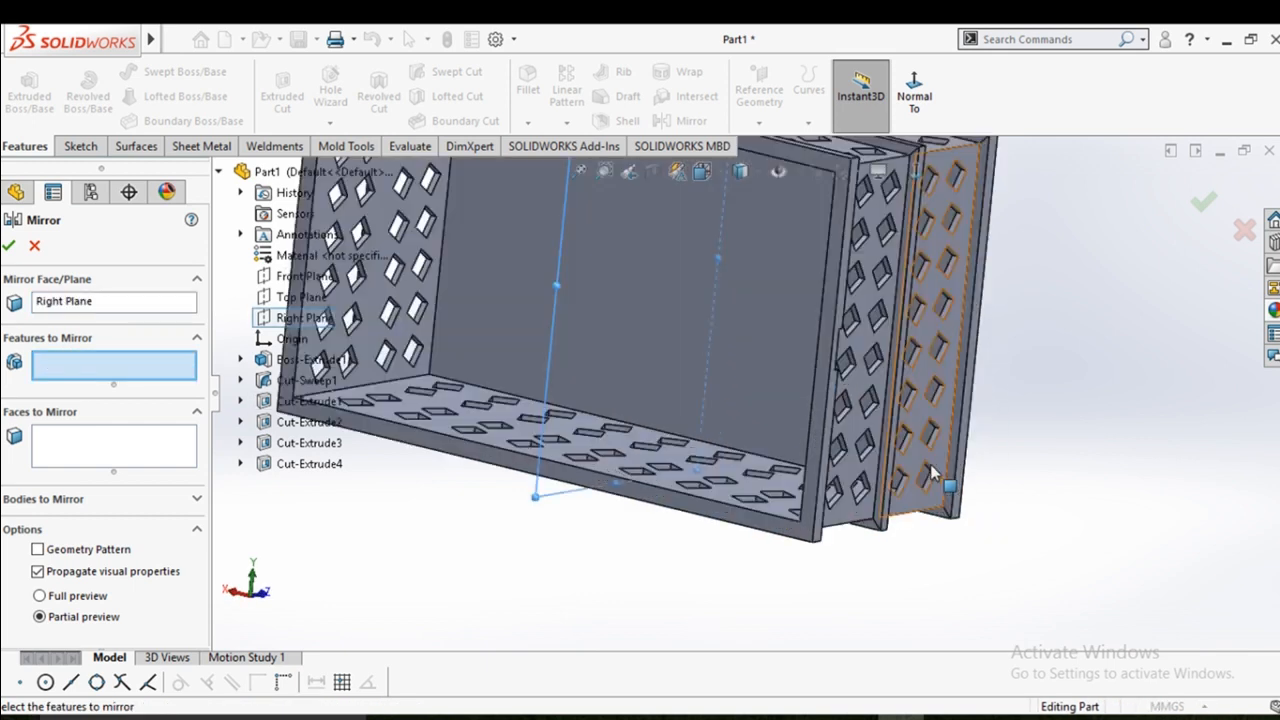
middle_click_drag(917, 420, 784, 405)
scroll(731, 315, "down", 5)
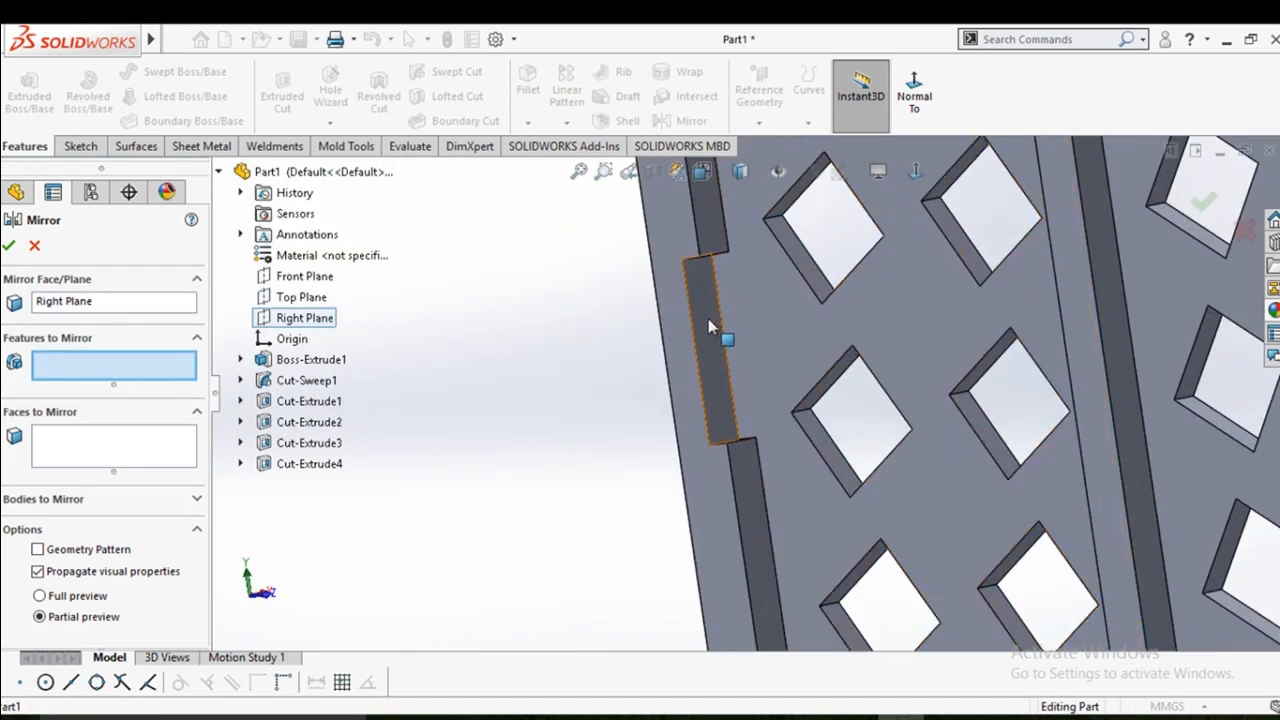
left_click(708, 320)
right_click(708, 320)
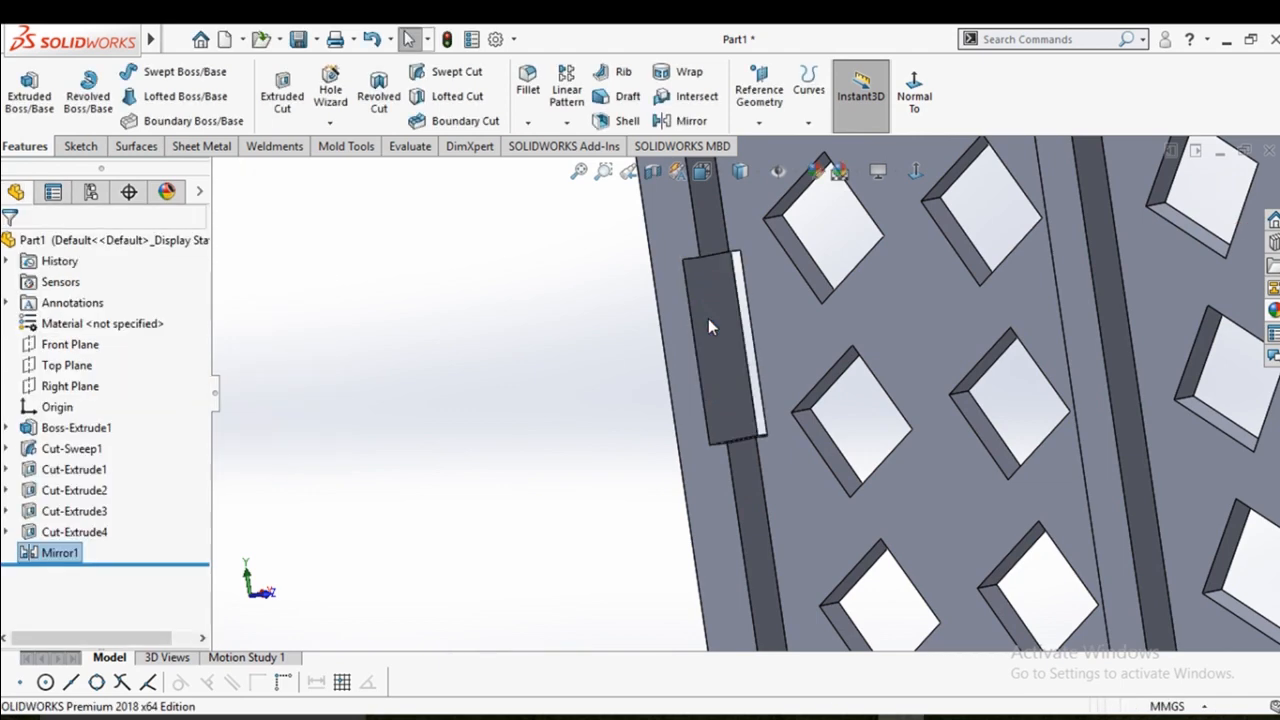
Inspect the mirrored rim notch and the perforated walls of the box from several sides
scroll(566, 383, "up", 5)
middle_click_drag(586, 420, 770, 320)
scroll(668, 379, "up", 5)
scroll(628, 399, "down", 6)
mouse_move(648, 364)
middle_mouse_down()
mouse_move(660, 357)
mouse_move(661, 371)
middle_mouse_up()
scroll(920, 316, "down", 3)
middle_click_drag(920, 316, 980, 429)
scroll(825, 351, "up", 6)
scroll(796, 457, "down", 5)
scroll(679, 460, "down", 2)
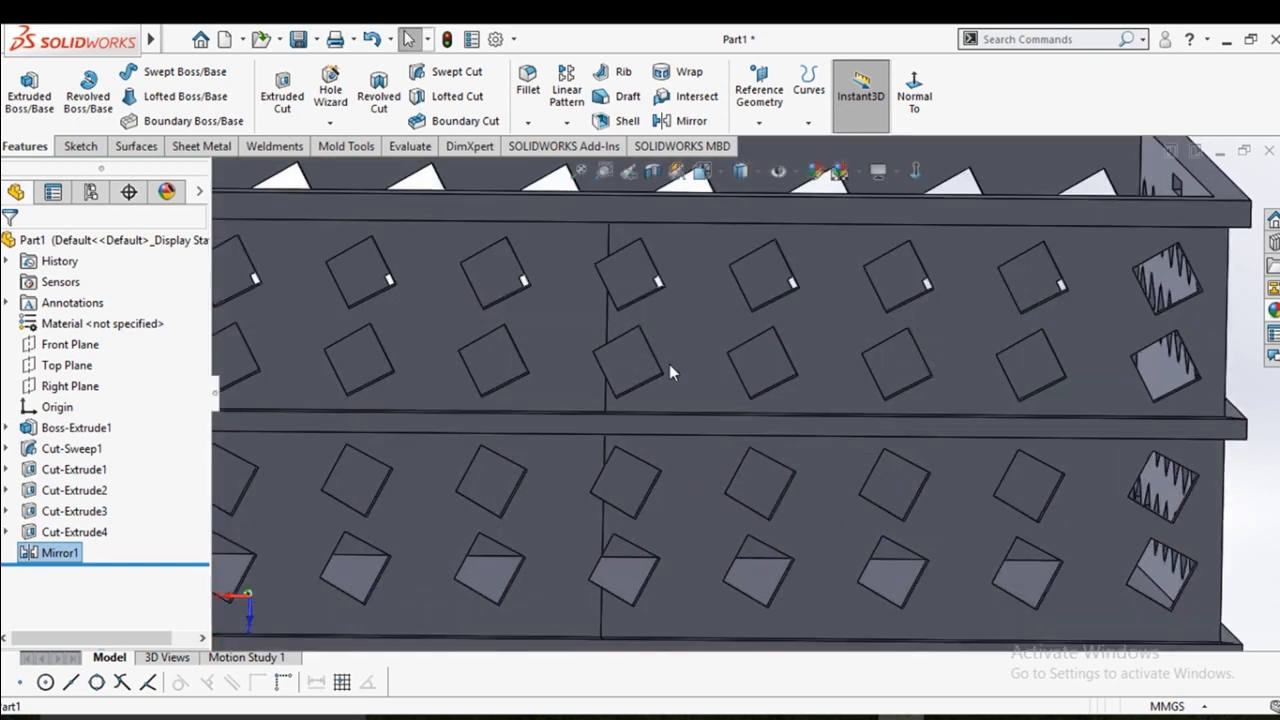
scroll(703, 463, "up", 5)
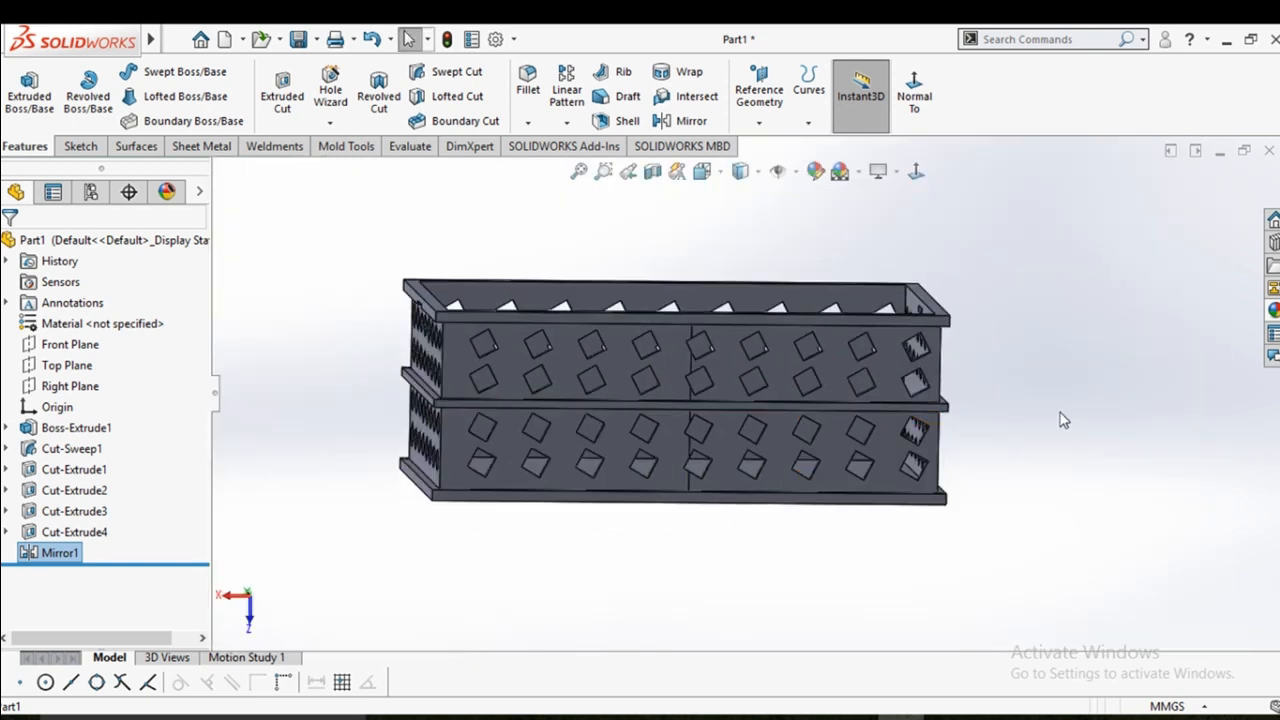
middle_click_drag(1063, 420, 802, 386)
left_click(1273, 310)
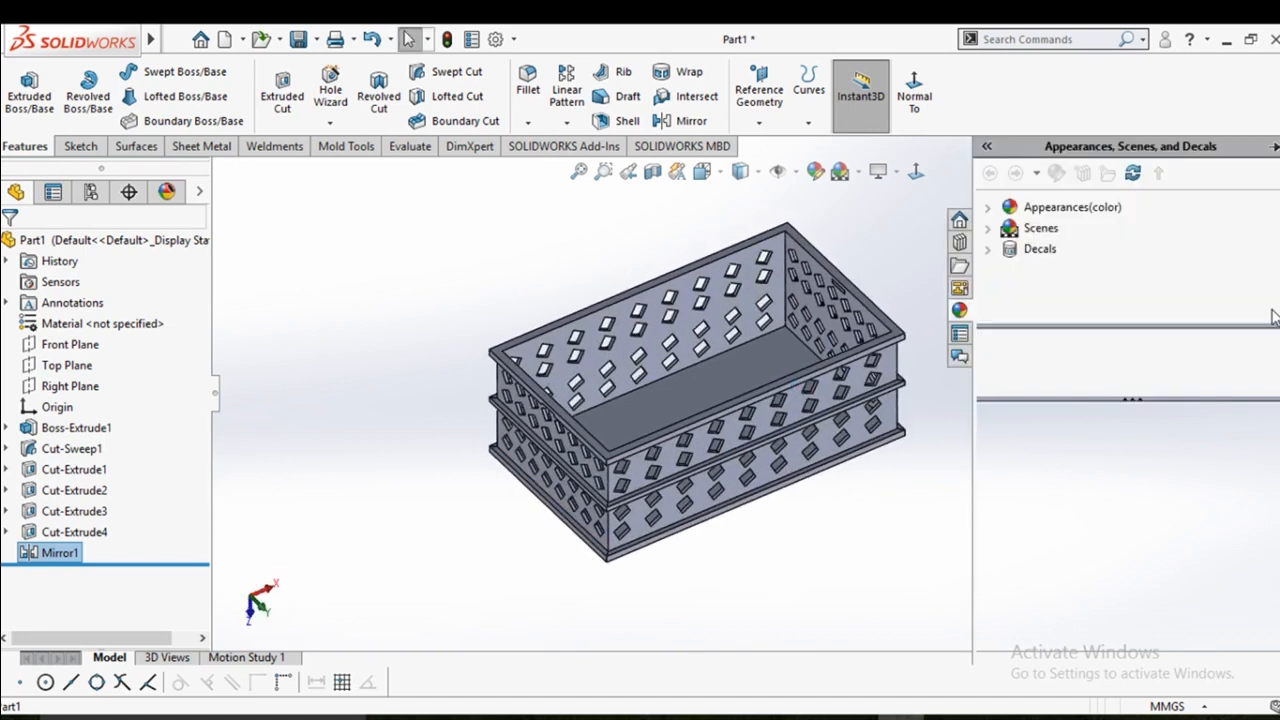
left_click(789, 224)
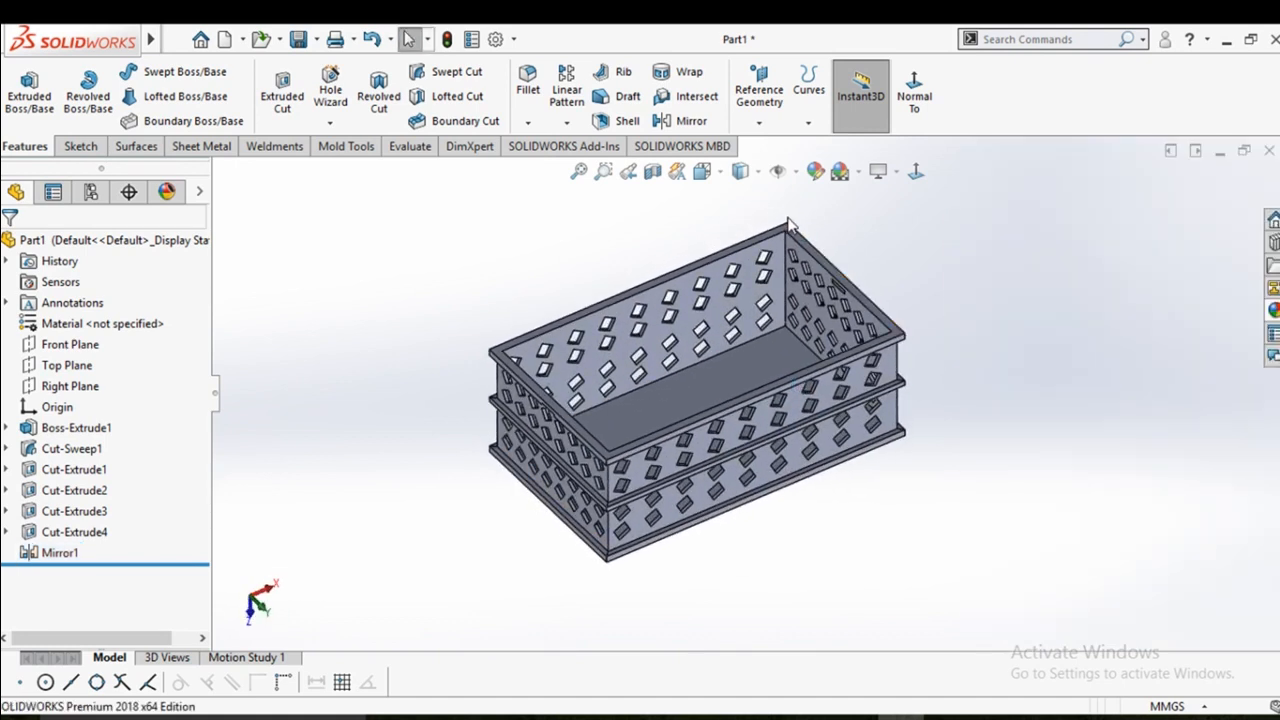
left_click(766, 267)
left_click(678, 246)
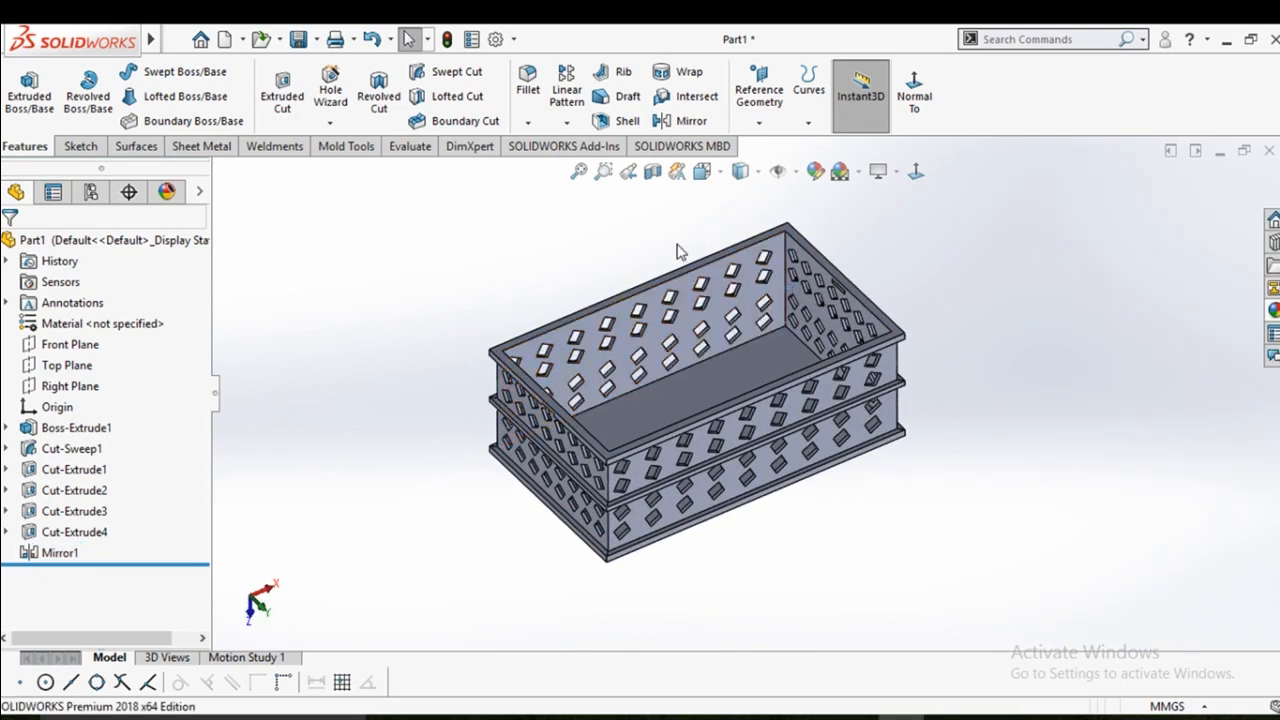
Apply a blue colour from the standard swatches to the whole box body
left_click(726, 274)
left_click(941, 186)
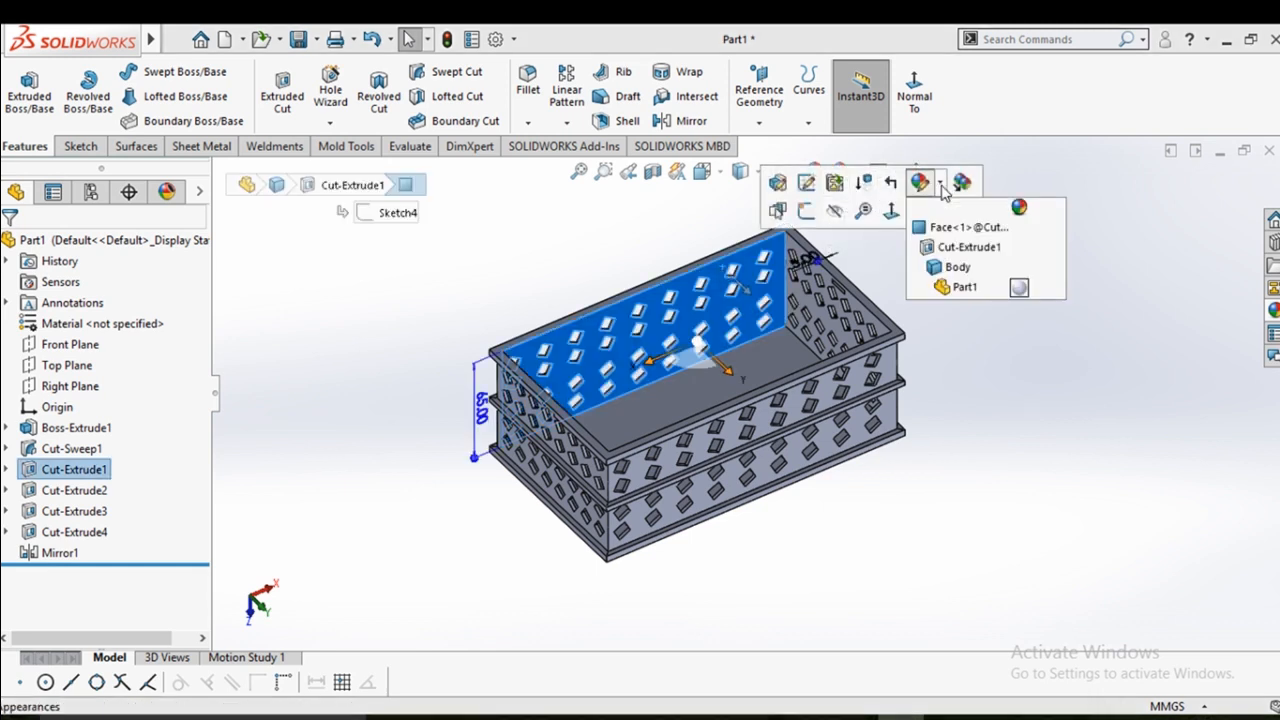
left_click(967, 267)
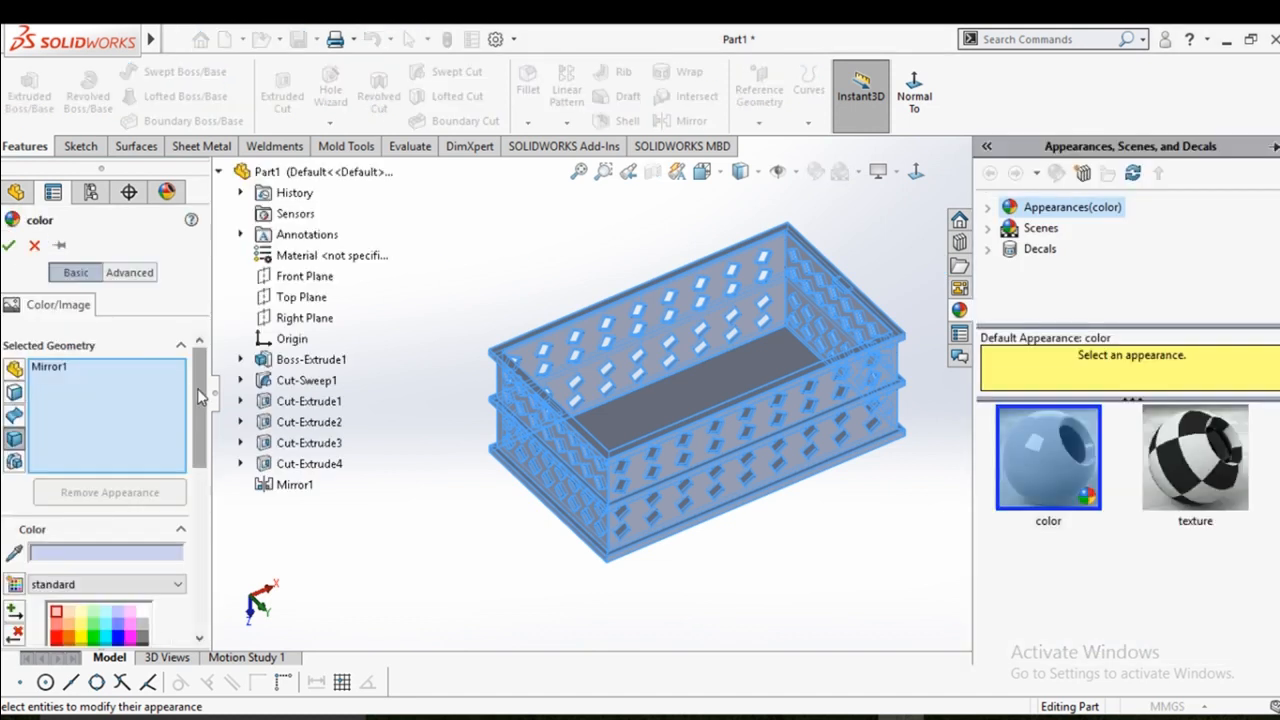
left_click(118, 638)
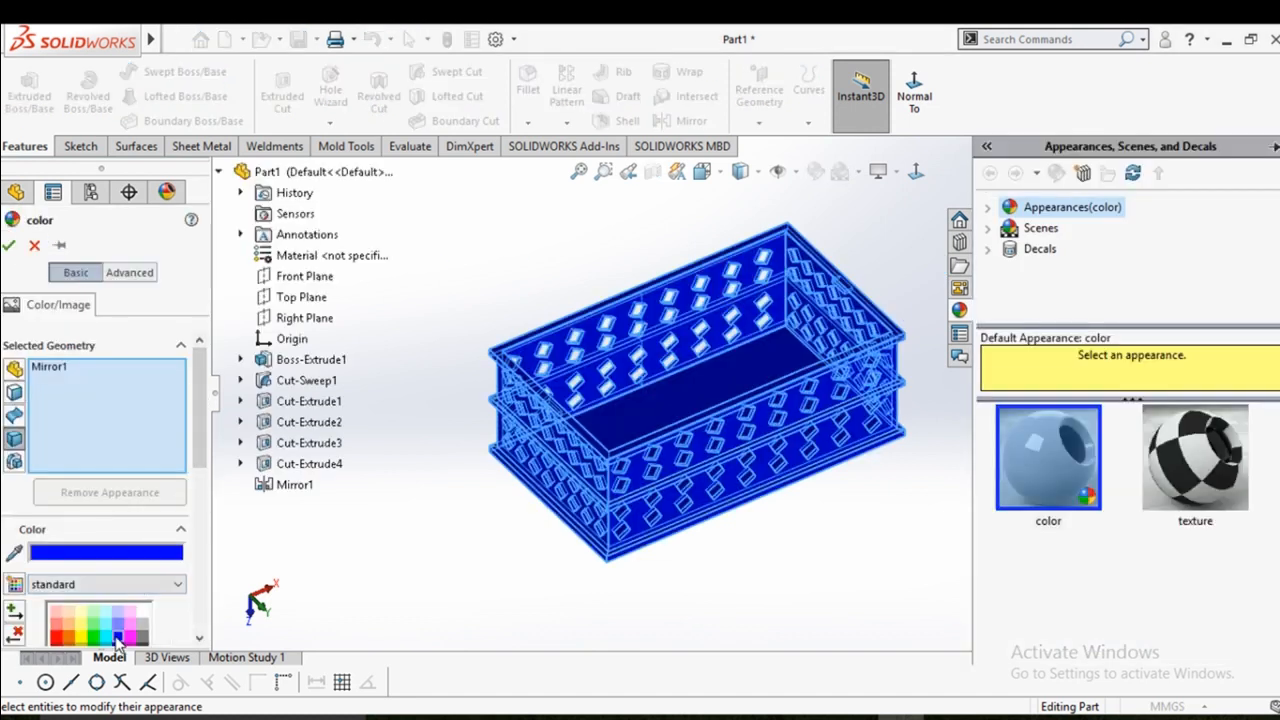
left_click(10, 246)
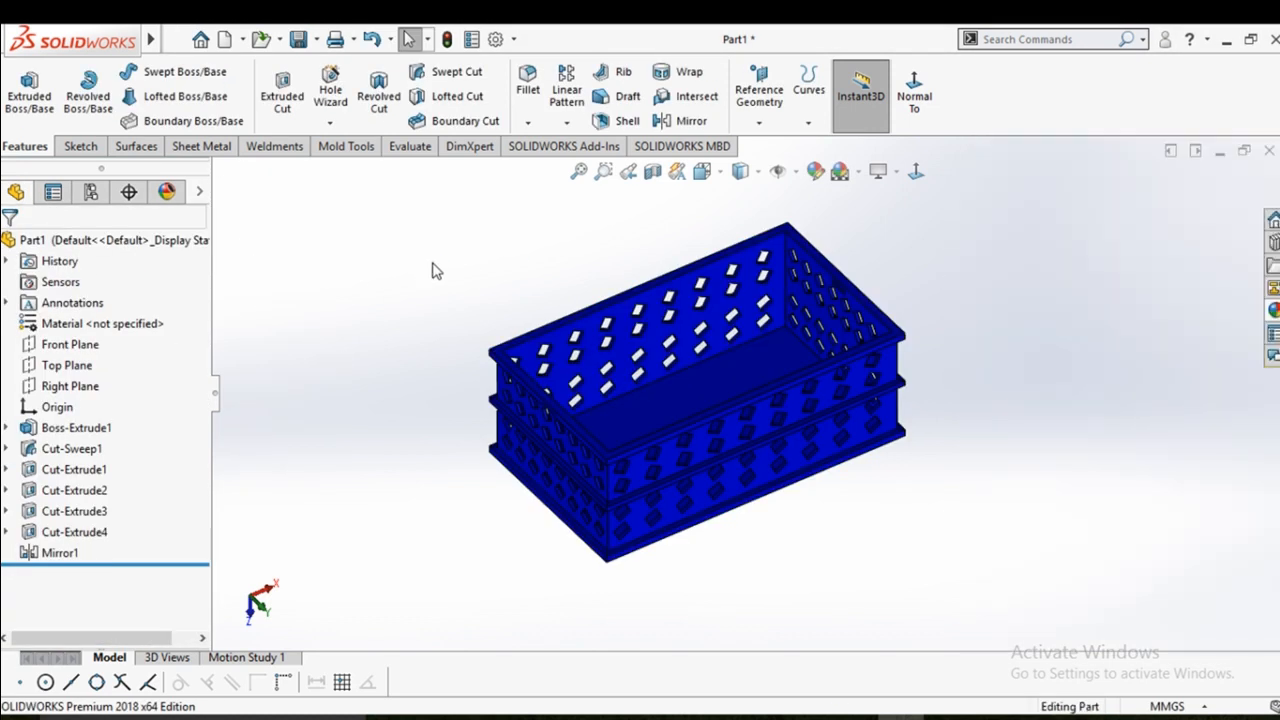
middle_click_drag(432, 271, 721, 376)
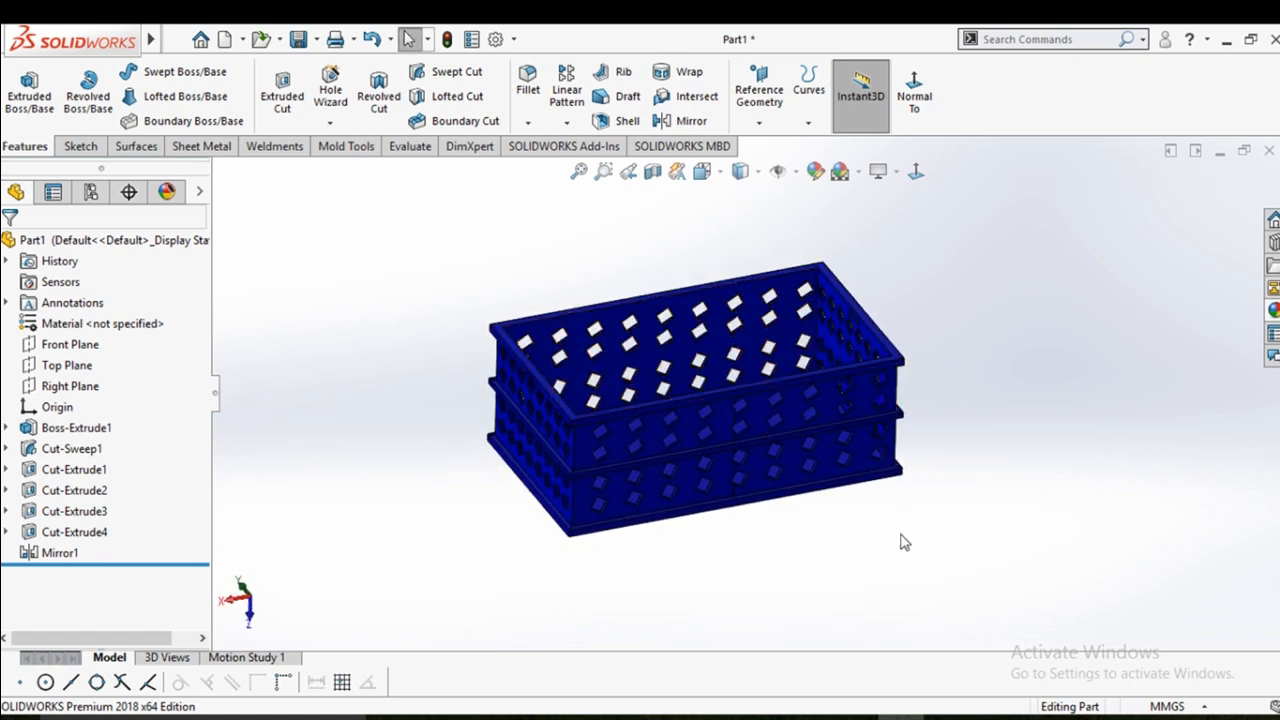